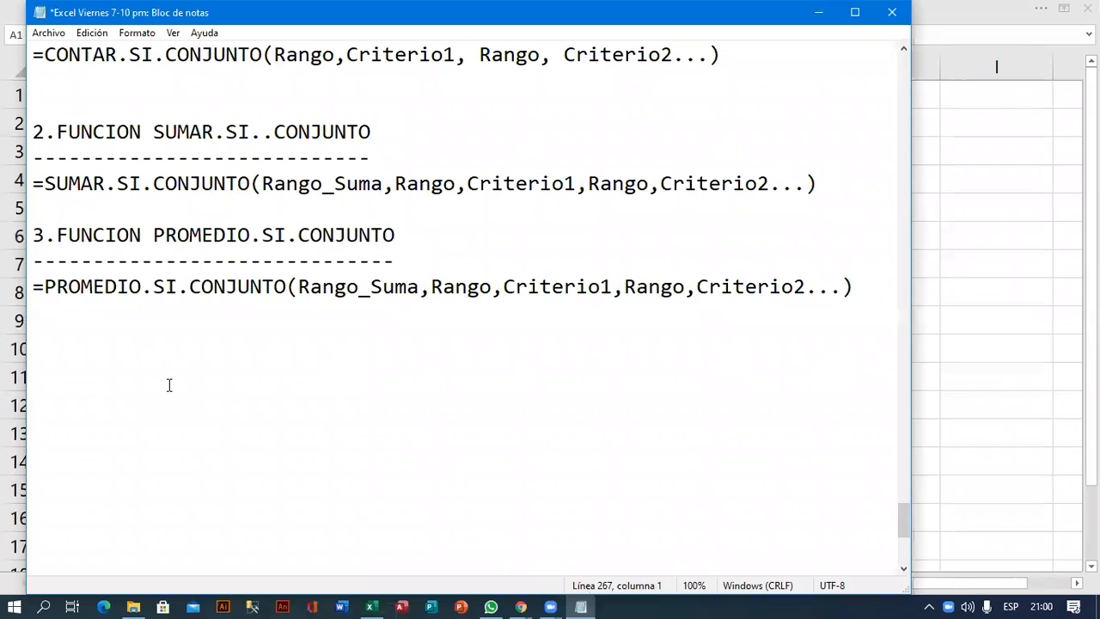
- Add the heading "CELDAS ADSOLUTAS" at the end of the notes and underline it with a row of dashes
{"action": "type", "text": "C"}
{"action": "key", "text": "BackSpace"}
{"action": "type", "text": "CELDAS "}
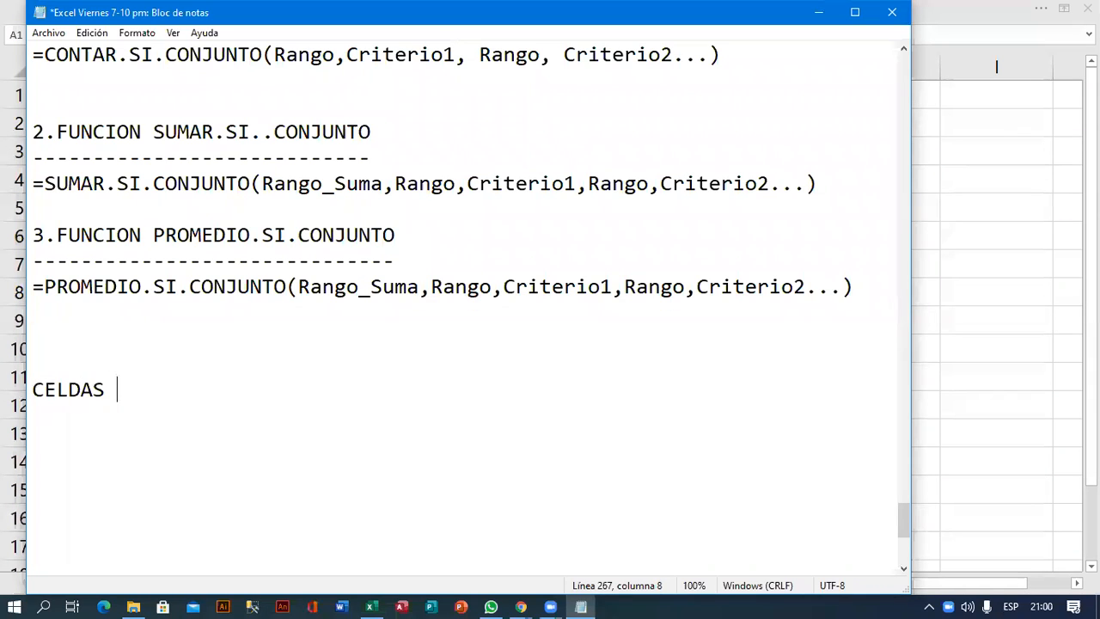
{"action": "type", "text": "ADSOLUTAS"}
{"action": "key", "text": "Return"}
{"action": "type", "text": "----------------"}
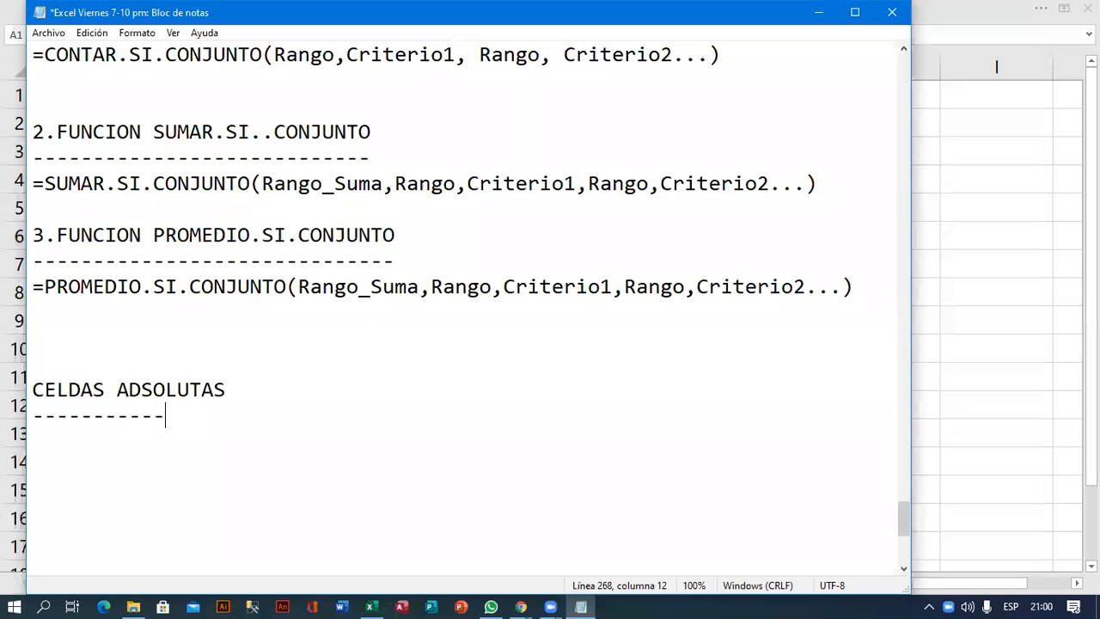
- Insert 16 line breaks after the dashed underline to leave writing space beneath the CELDAS ADSOLUTAS heading
{"action": "key", "text": "Return"}
{"action": "key", "text": "Return"}
{"action": "key", "text": "Return"}
{"action": "key", "text": "Return"}
{"action": "key", "text": "Return"}
{"action": "key", "text": "Return"}
{"action": "key", "text": "Return"}
{"action": "key", "text": "Return"}
{"action": "key", "text": "Return"}
{"action": "key", "text": "Return"}
{"action": "key", "text": "Return"}
{"action": "key", "text": "Return"}
{"action": "key", "text": "Return"}
{"action": "key", "text": "Return"}
{"action": "key", "text": "Return"}
{"action": "key", "text": "Return"}
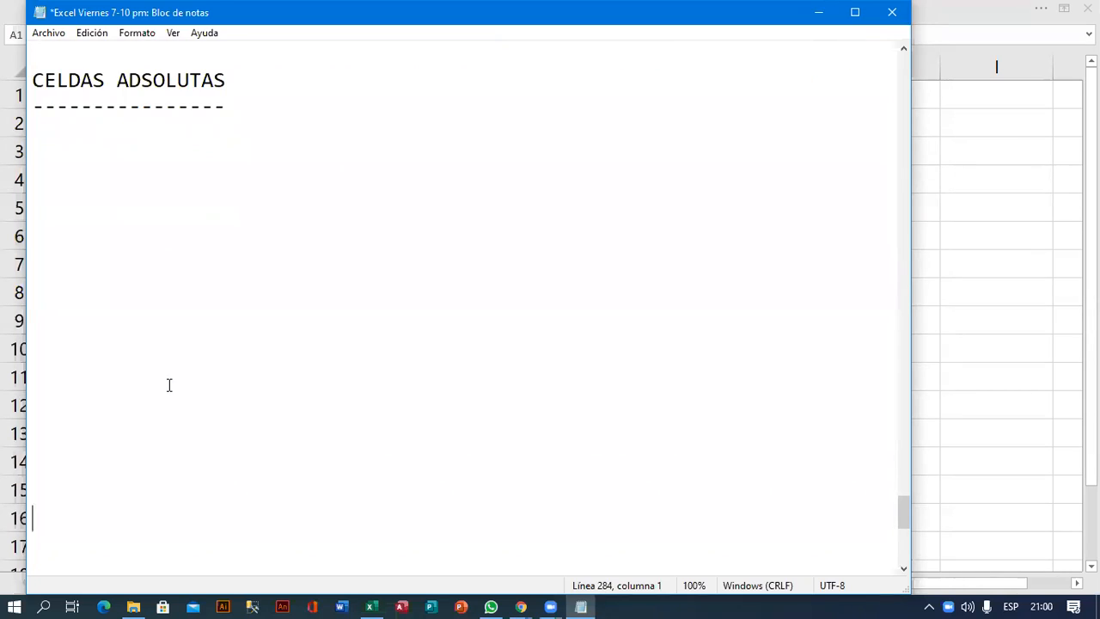
- Write the description "Permite congelar celdas al momento de copiar." directly below the dashed underline
{"action": "key", "text": "Up"}
{"action": "key", "text": "Up"}
{"action": "key", "text": "Up"}
{"action": "key", "text": "Up"}
{"action": "key", "text": "Up"}
{"action": "key", "text": "Up"}
{"action": "key", "text": "Up"}
{"action": "key", "text": "Up"}
{"action": "key", "text": "Up"}
{"action": "key", "text": "Up"}
{"action": "key", "text": "Up"}
{"action": "key", "text": "Up"}
{"action": "key", "text": "Up"}
{"action": "key", "text": "Up"}
{"action": "key", "text": "Up"}
{"action": "key", "text": "Up"}
{"action": "key", "text": "Down"}
{"action": "type", "text": "Permite "}
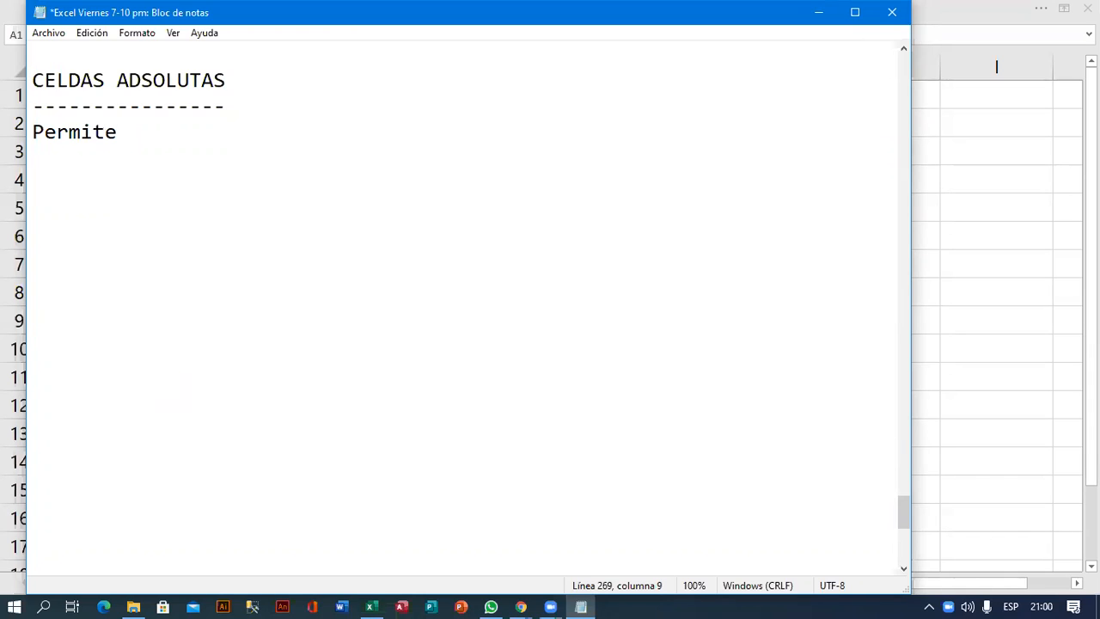
{"action": "type", "text": "congelar"}
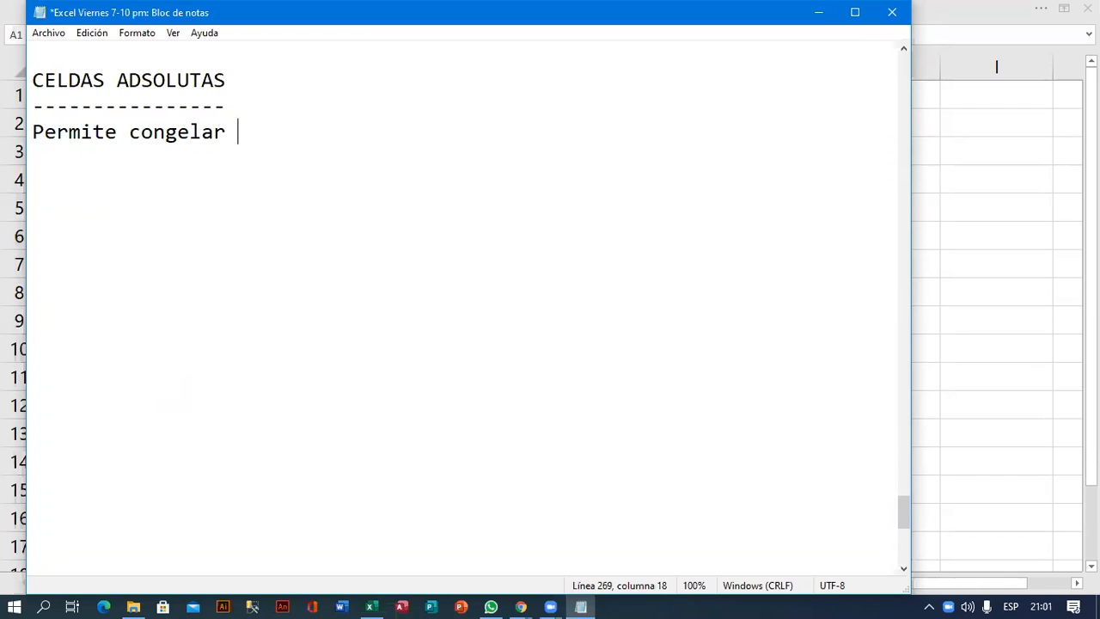
{"action": "type", "text": "celdas al momn"}
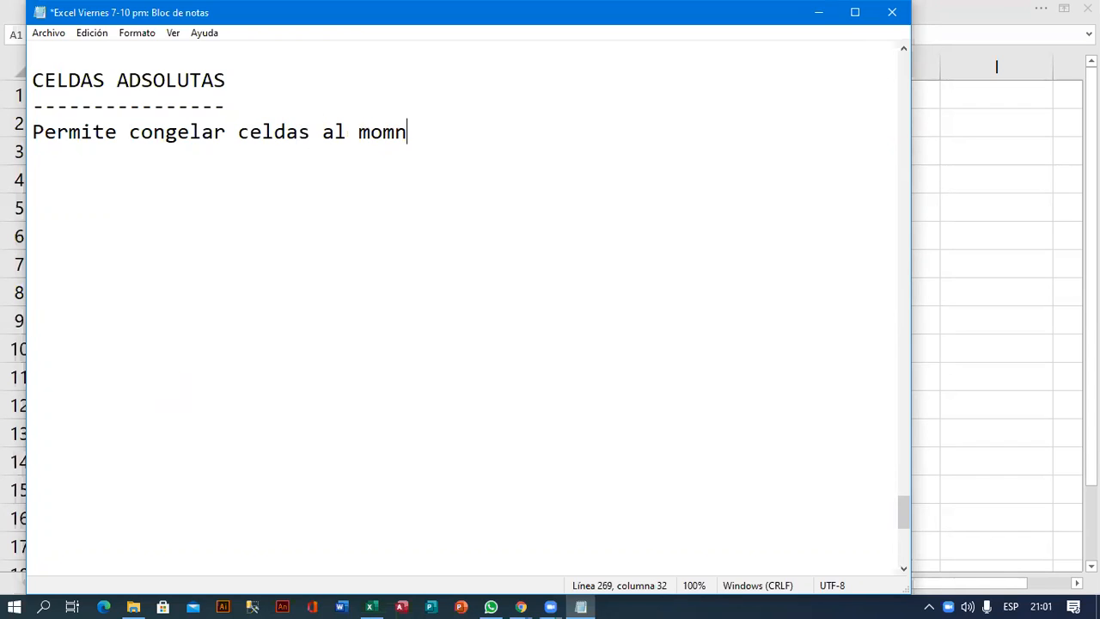
{"action": "key", "text": "BackSpace"}
{"action": "type", "text": "ento de copiar"}
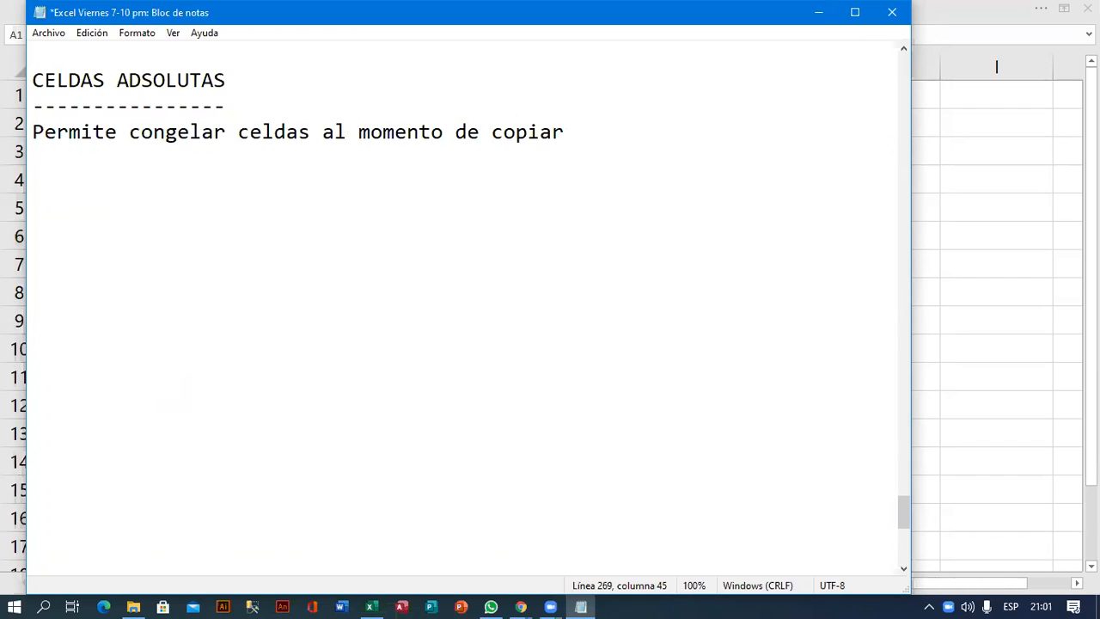
{"action": "type", "text": "."}
- Leave a blank line and add the note "F4 ----> Convierte una cenda en adsoluto"
{"action": "key", "text": "Return"}
{"action": "key", "text": "Return"}
{"action": "type", "text": "F4 ----> "}
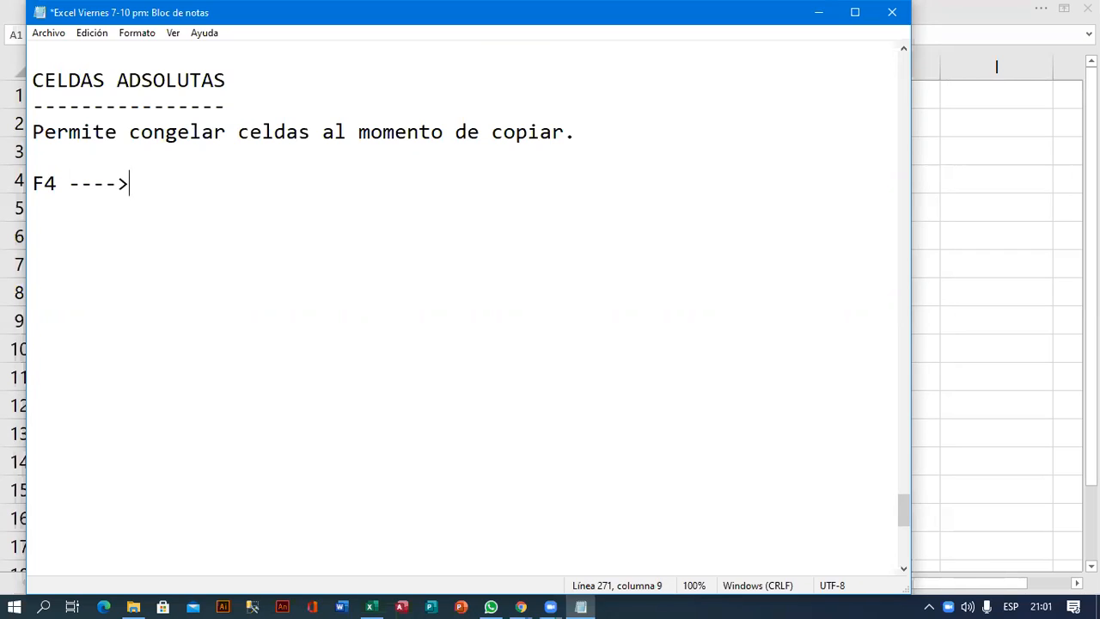
{"action": "type", "text": "Convierte una "}
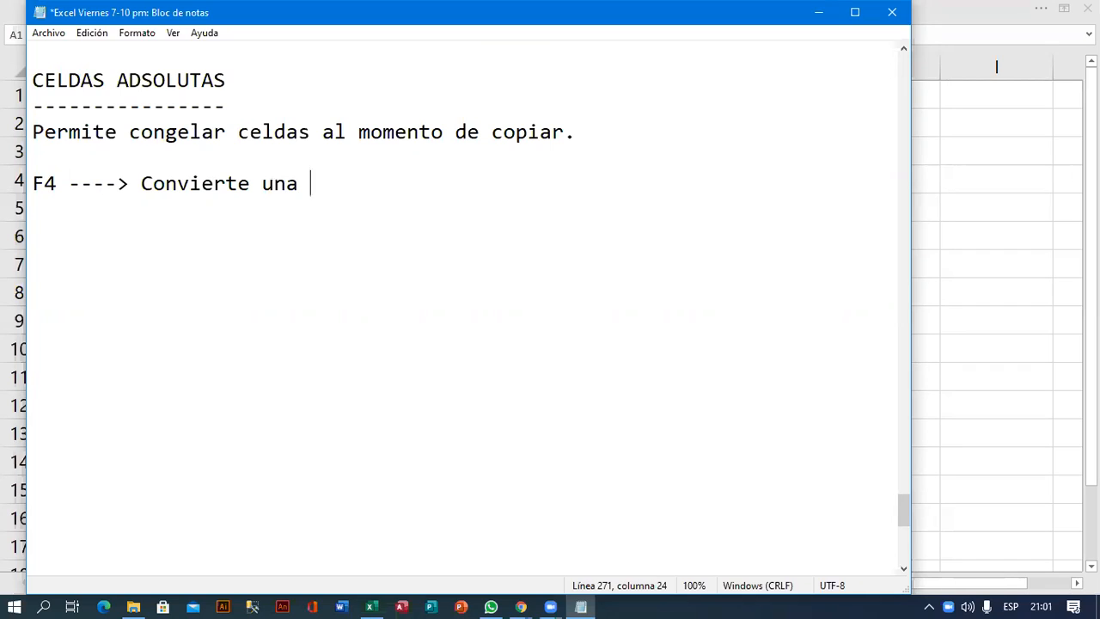
{"action": "type", "text": "cenda en a"}
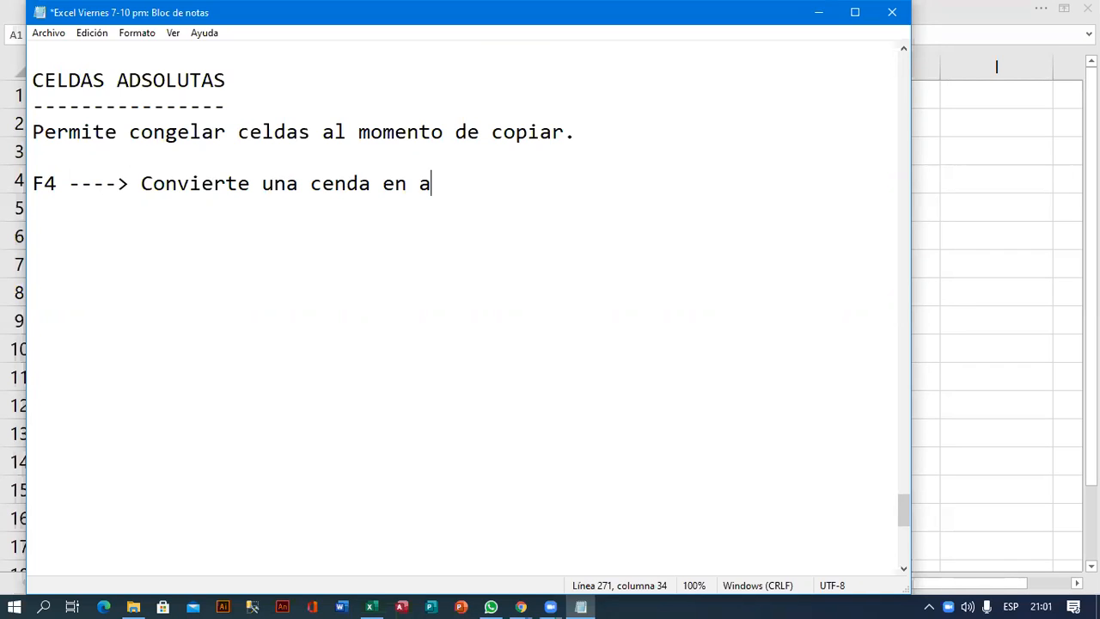
{"action": "type", "text": "dsoluto"}
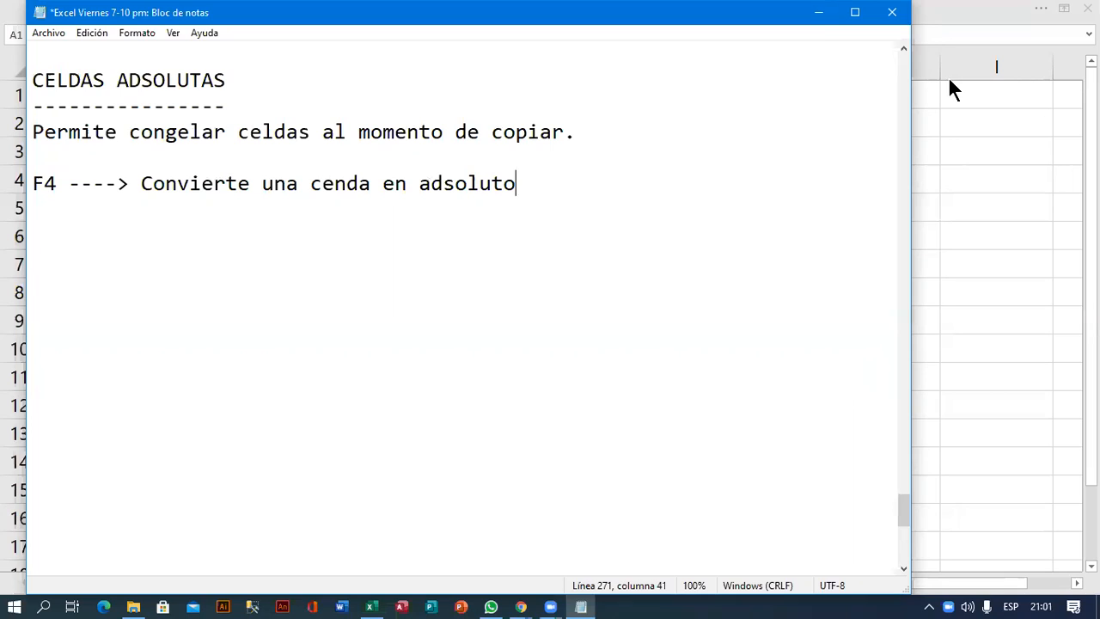
- Switch to the Excel sheet Hoja2 and enter the headers CANT, PRECIO, IMPORTE and DESCUENTO in A1:D1
{"action": "left_click", "coordinate": [814, 21]}
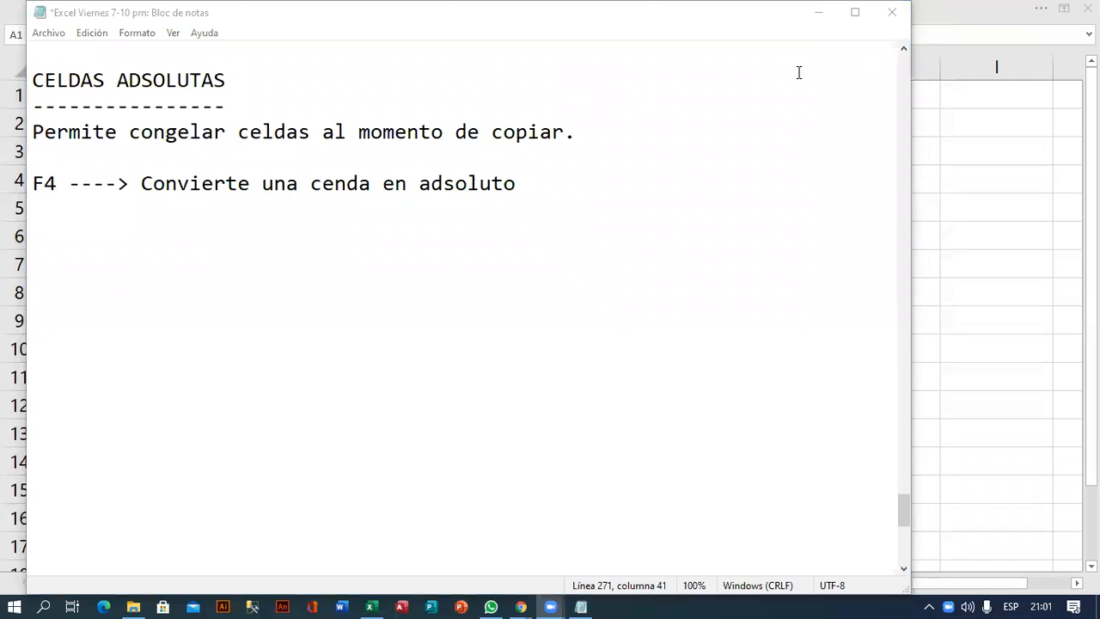
{"action": "left_click", "coordinate": [823, 12]}
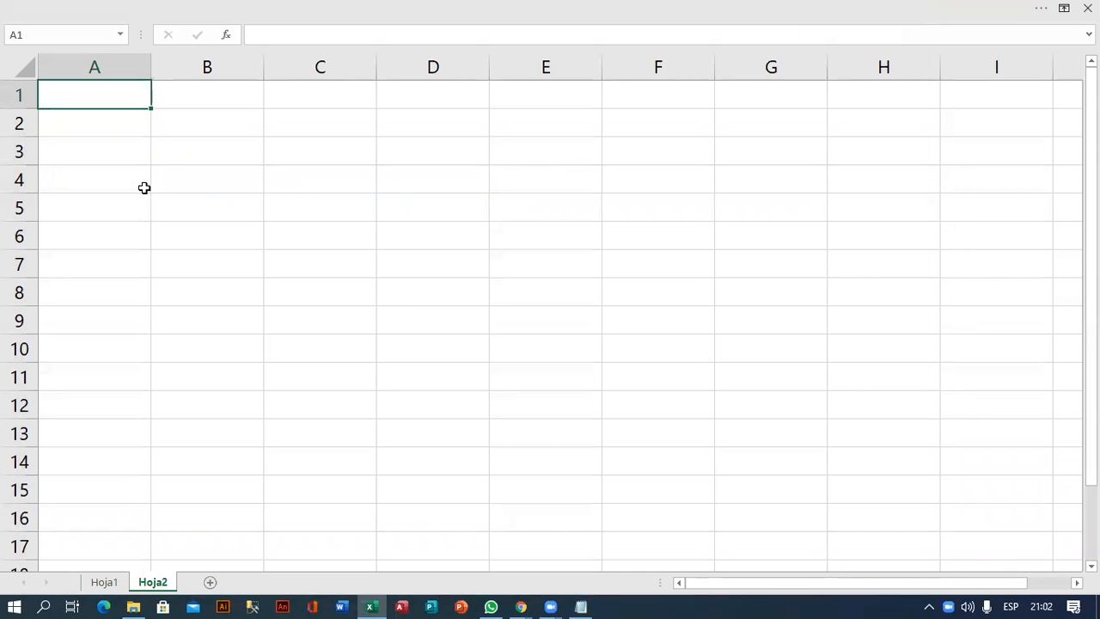
{"action": "type", "text": "CANT"}
{"action": "key", "text": "Return"}
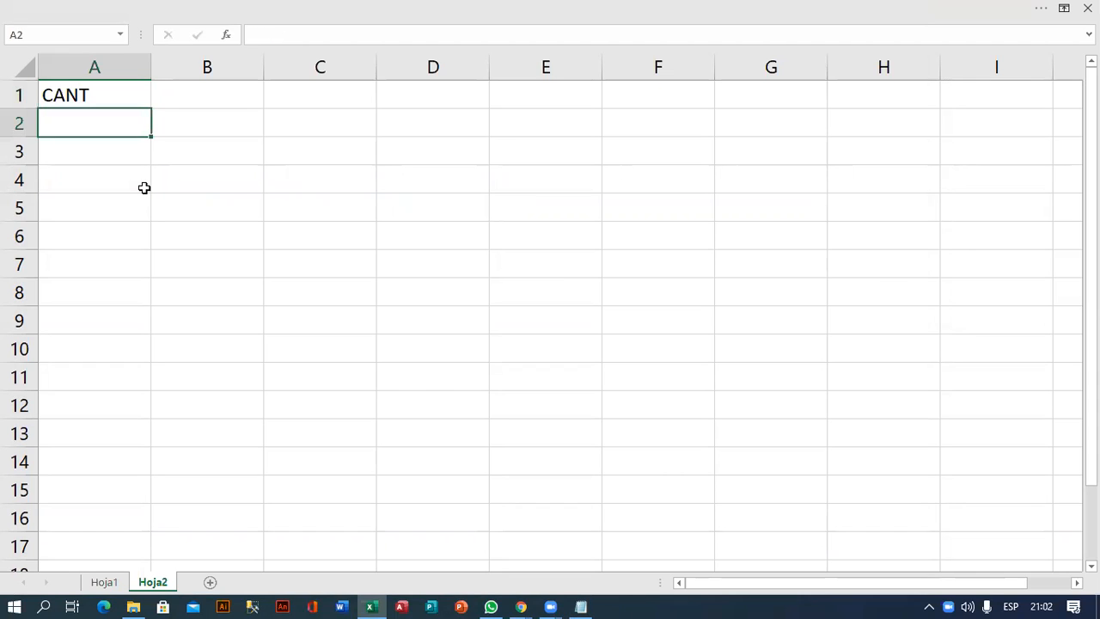
{"action": "key", "text": "Up"}
{"action": "key", "text": "Right"}
{"action": "type", "text": "PRECIO"}
{"action": "key", "text": "Tab"}
{"action": "type", "text": "IMPORTE"}
{"action": "key", "text": "Tab"}
{"action": "type", "text": "DESC"}
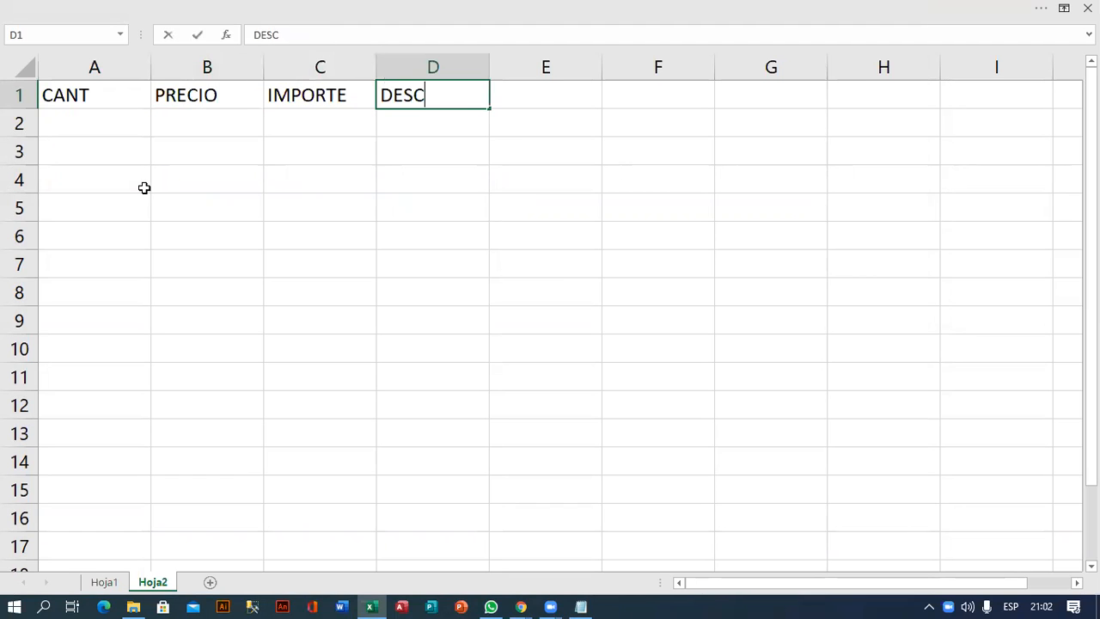
{"action": "type", "text": "UENTO"}
{"action": "key", "text": "Down"}
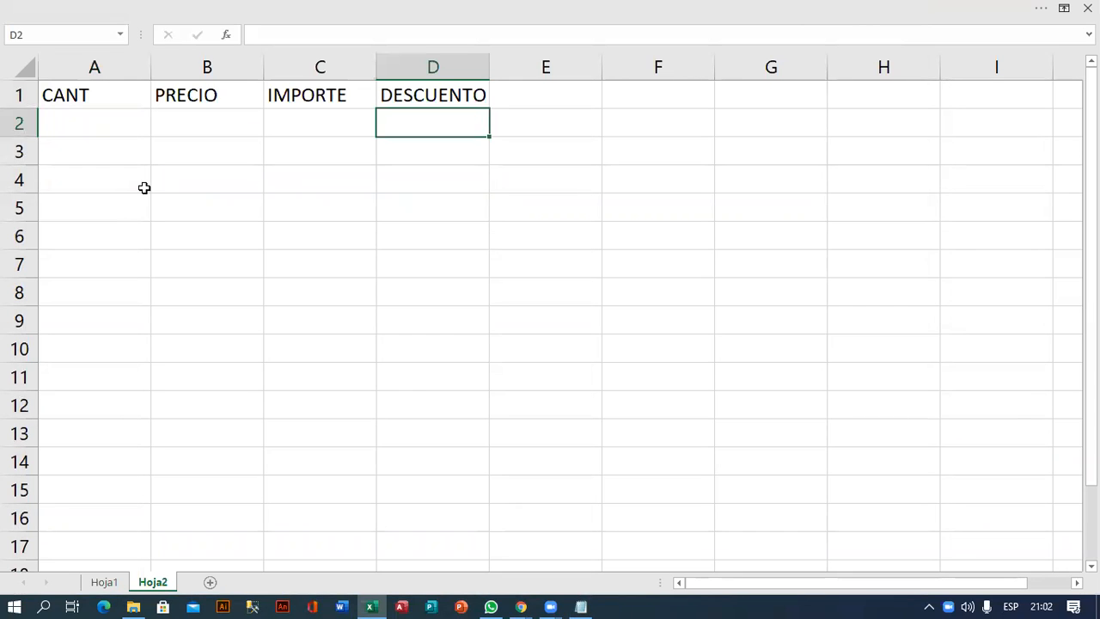
- Enter the quantities 10, 15 and 20 under CANT in A2:A4
{"action": "key", "text": "Left"}
{"action": "key", "text": "Left"}
{"action": "key", "text": "Left"}
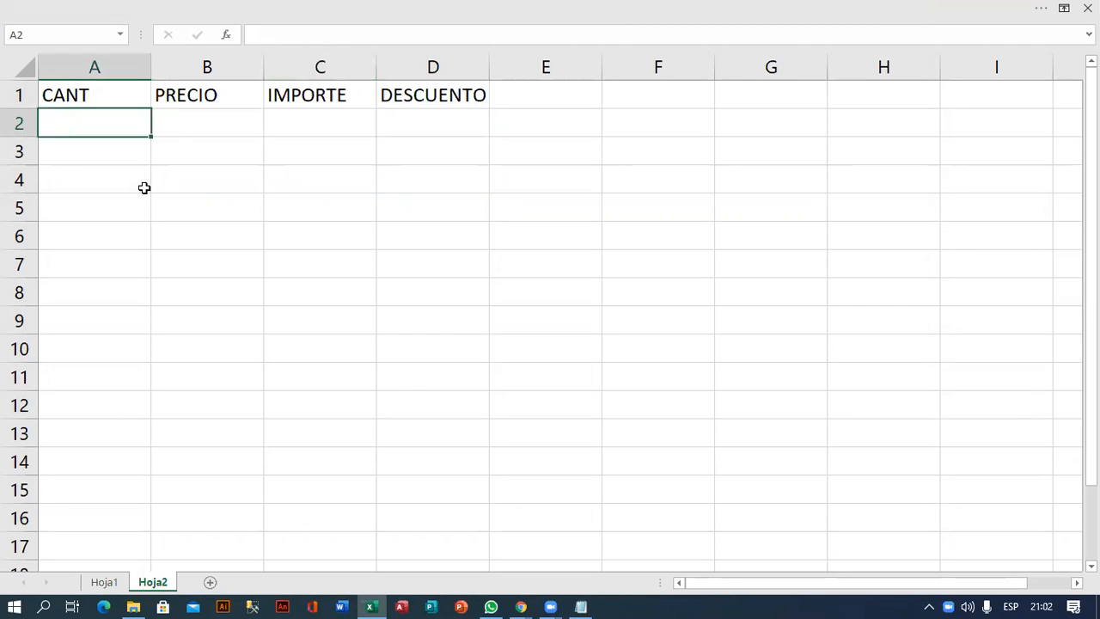
{"action": "type", "text": "10"}
{"action": "key", "text": "Return"}
{"action": "type", "text": "15"}
{"action": "key", "text": "Return"}
{"action": "type", "text": "20"}
{"action": "key", "text": "Return"}
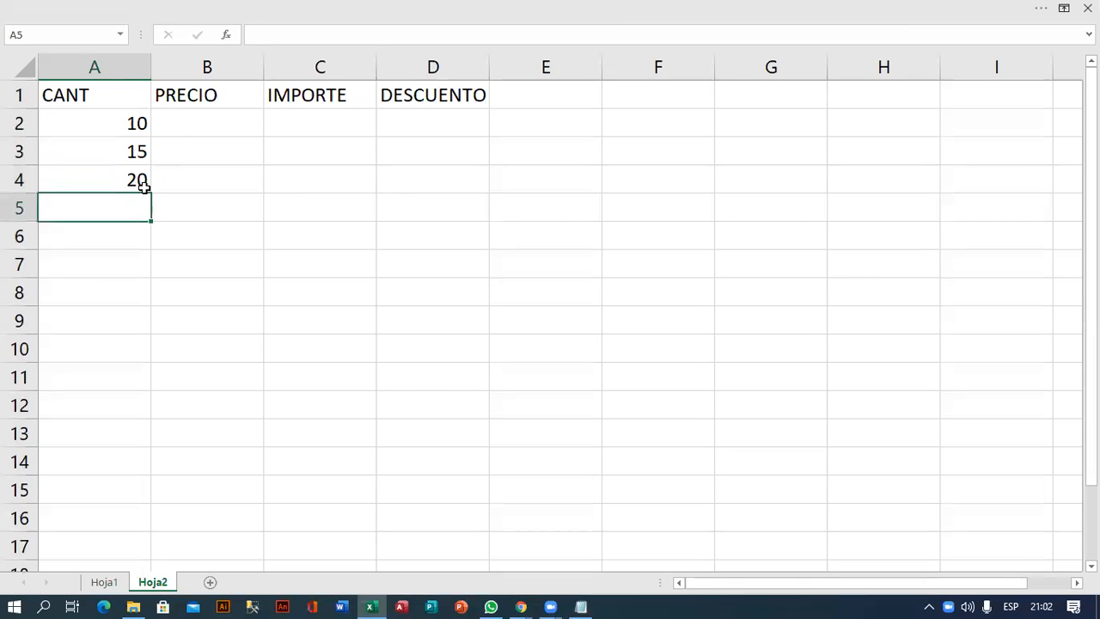
- Enter the prices 12, 20 and 16 under PRECIO in B2:B4
{"action": "key", "text": "Right"}
{"action": "key", "text": "Up"}
{"action": "key", "text": "Up"}
{"action": "key", "text": "Up"}
{"action": "type", "text": "12"}
{"action": "key", "text": "Return"}
{"action": "type", "text": "20"}
{"action": "key", "text": "Return"}
{"action": "type", "text": "16"}
{"action": "key", "text": "Return"}
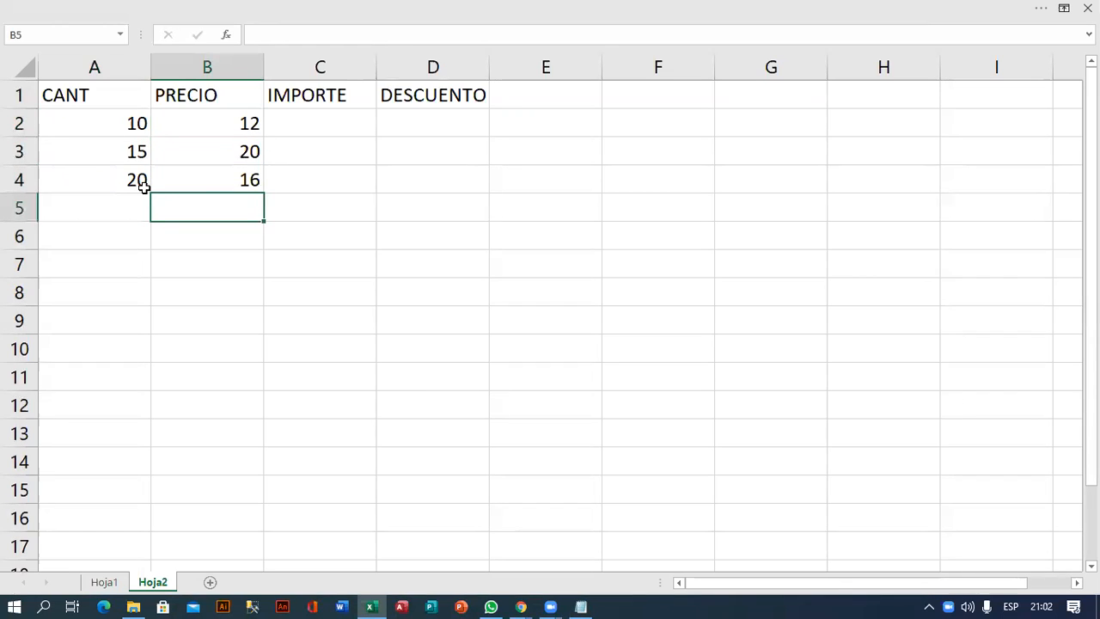
- Write the calculation note "Importe = Cantidad * Precio" in cell A7
{"action": "key", "text": "Down"}
{"action": "key", "text": "Down"}
{"action": "key", "text": "Left"}
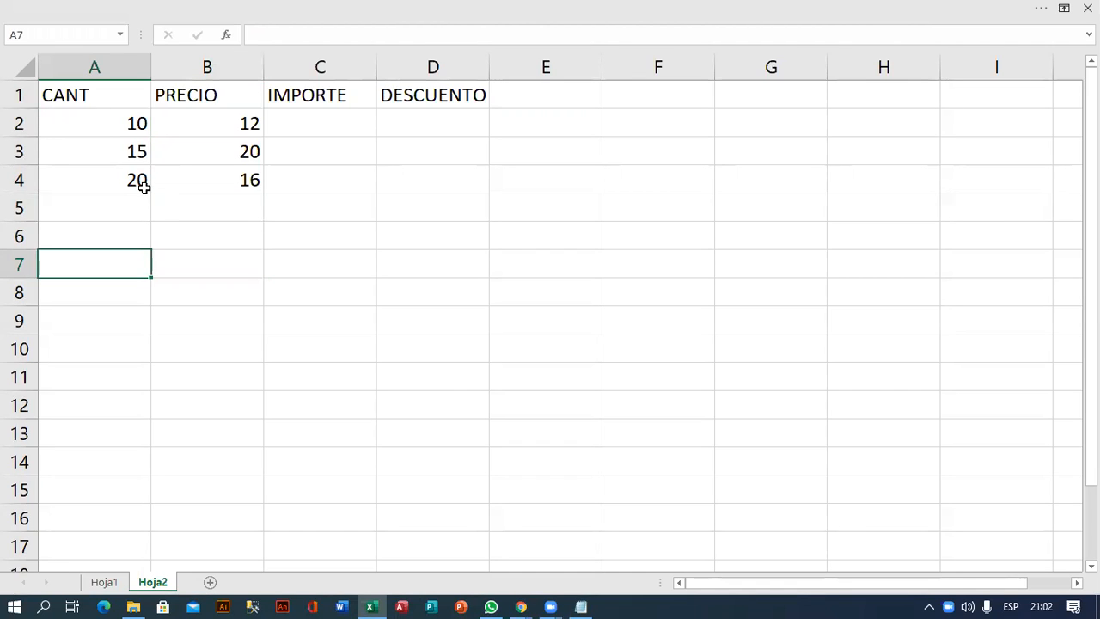
{"action": "type", "text": "Impor"}
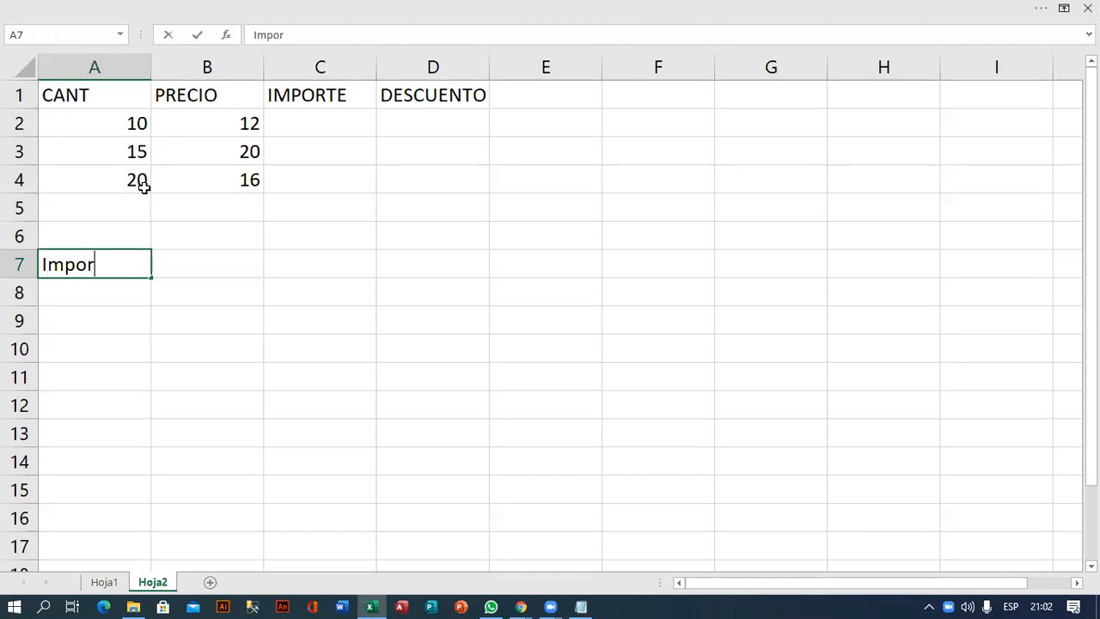
{"action": "type", "text": "te = Cant"}
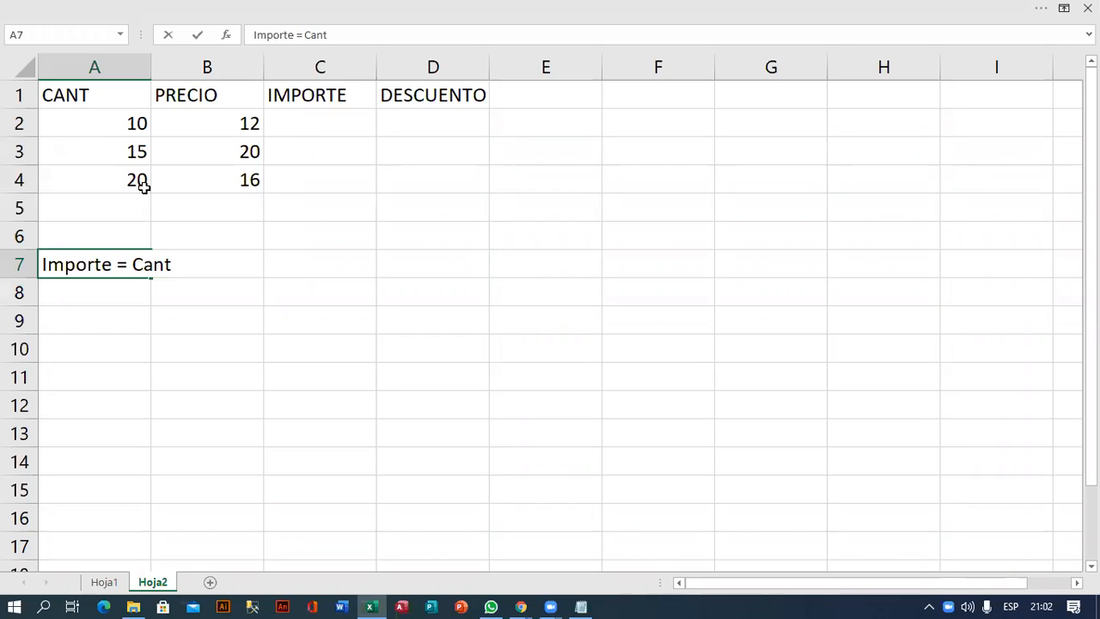
{"action": "type", "text": "idad *  Precio"}
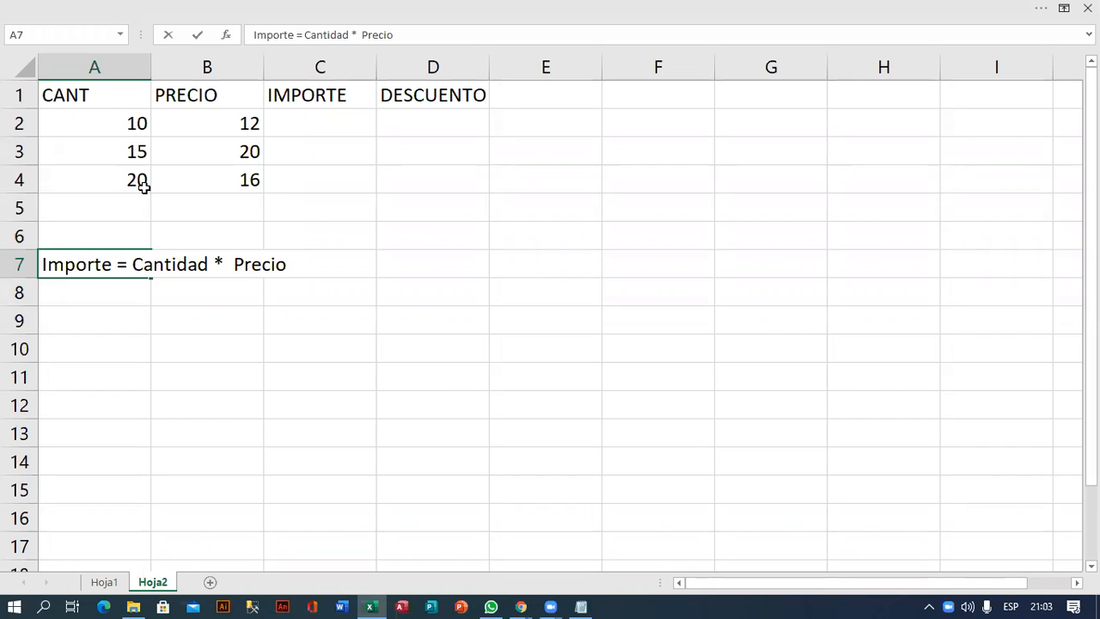
{"action": "key", "text": "Return"}
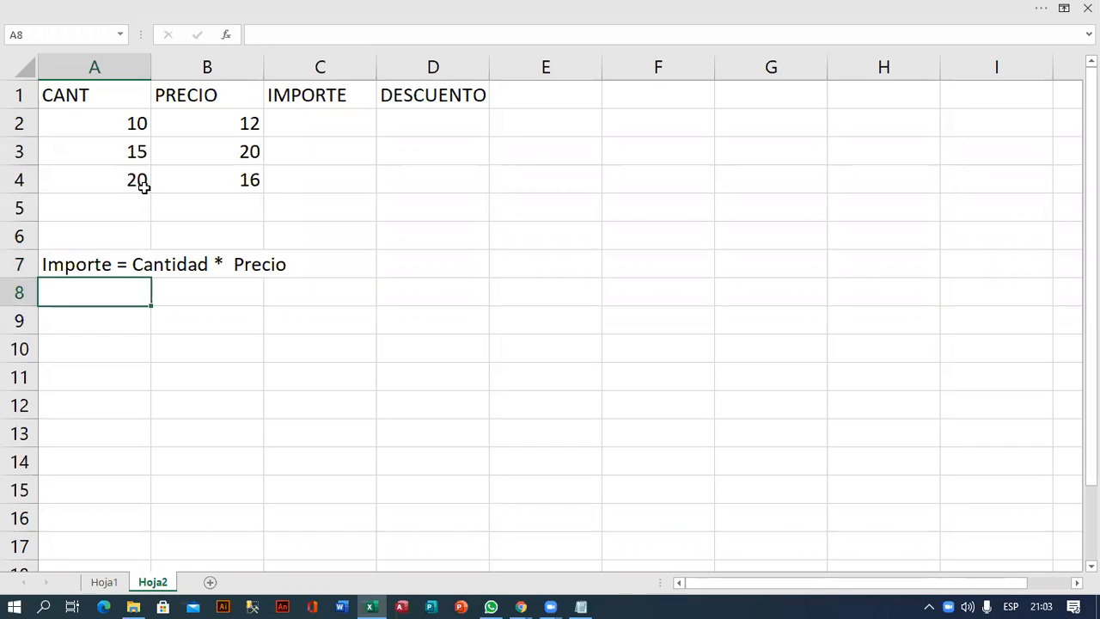
- Write the calculation note "Descuento = 3% del Importe" in cell A8
{"action": "type", "text": "Desc"}
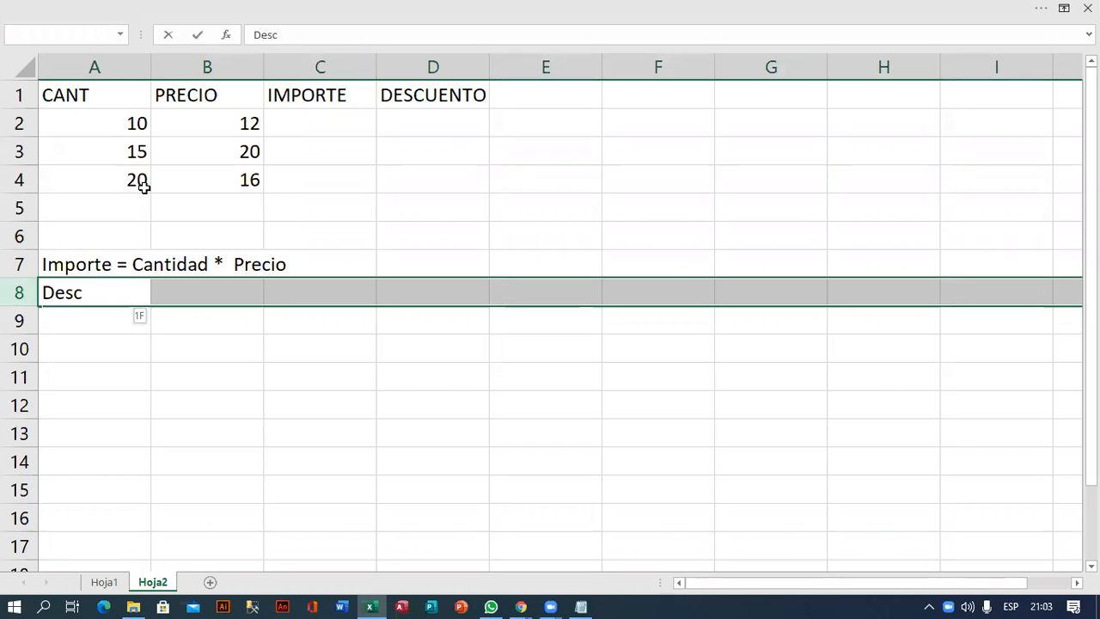
{"action": "type", "text": "uento = "}
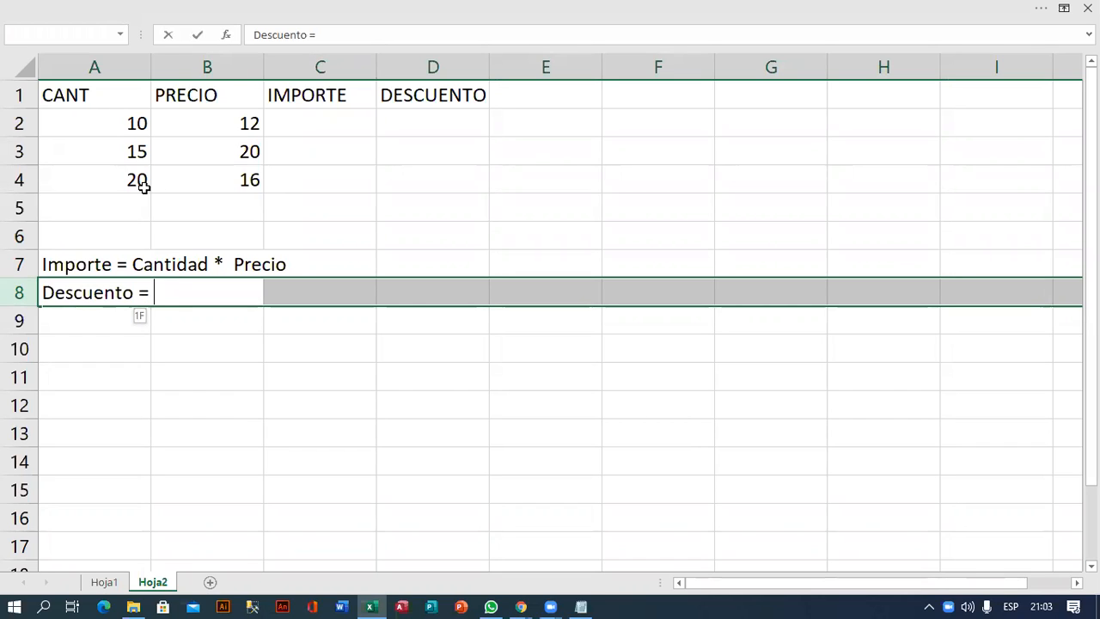
{"action": "type", "text": "3% del Importe"}
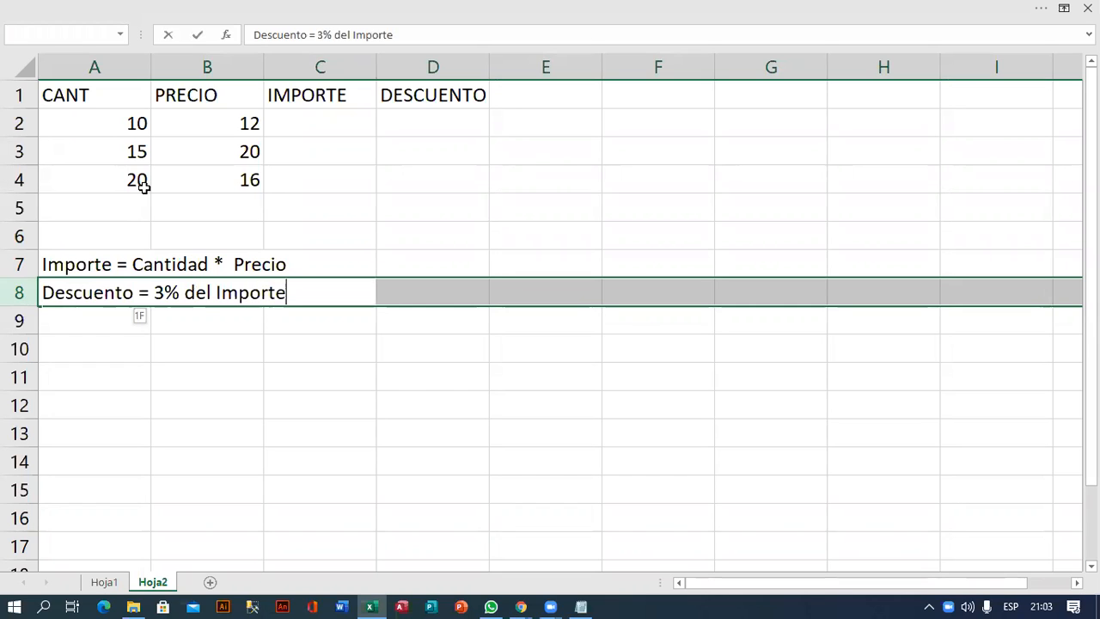
{"action": "key", "text": "Tab"}
{"action": "left_click", "coordinate": [230, 343]}
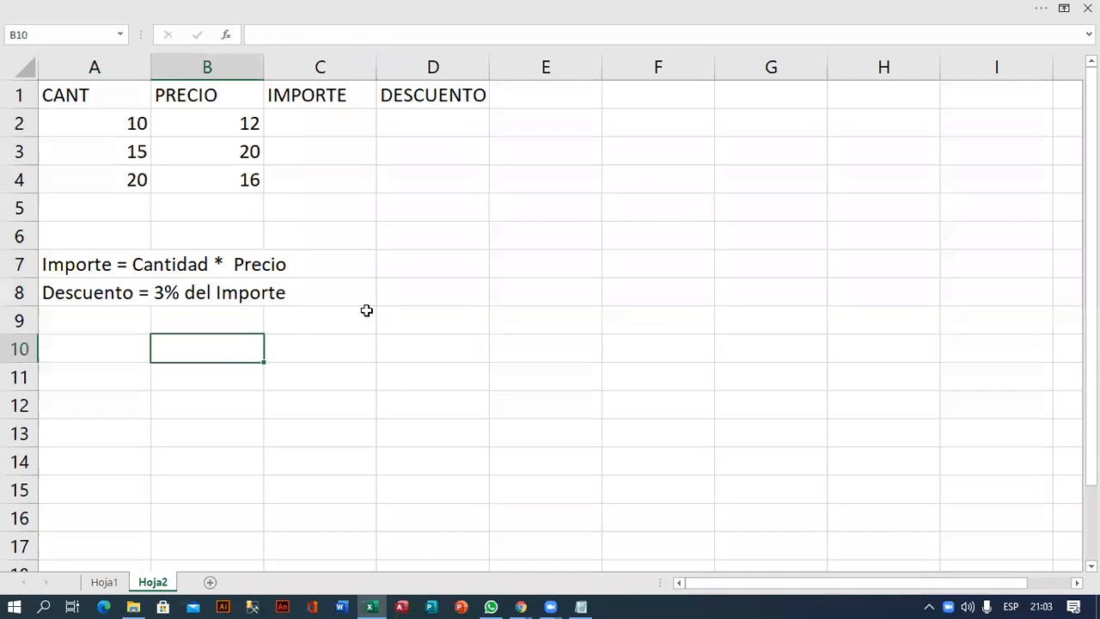
- Calculate the IMPORTE in C2 with the formula =A2*B2 and fill it down to C4
{"action": "left_click", "coordinate": [317, 130]}
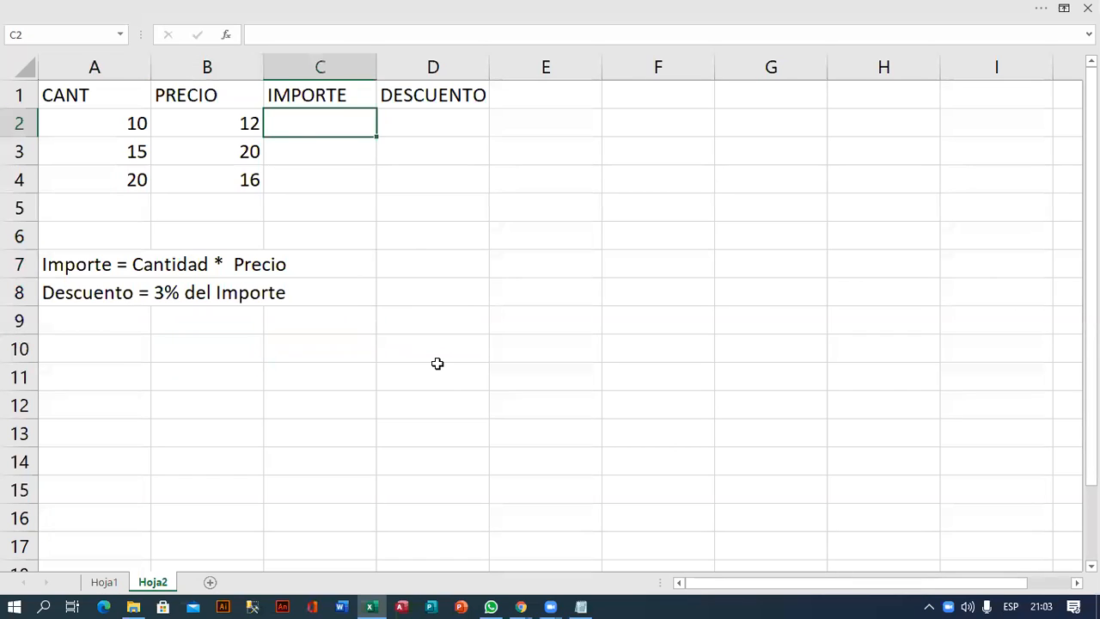
{"action": "type", "text": "="}
{"action": "left_click", "coordinate": [113, 121]}
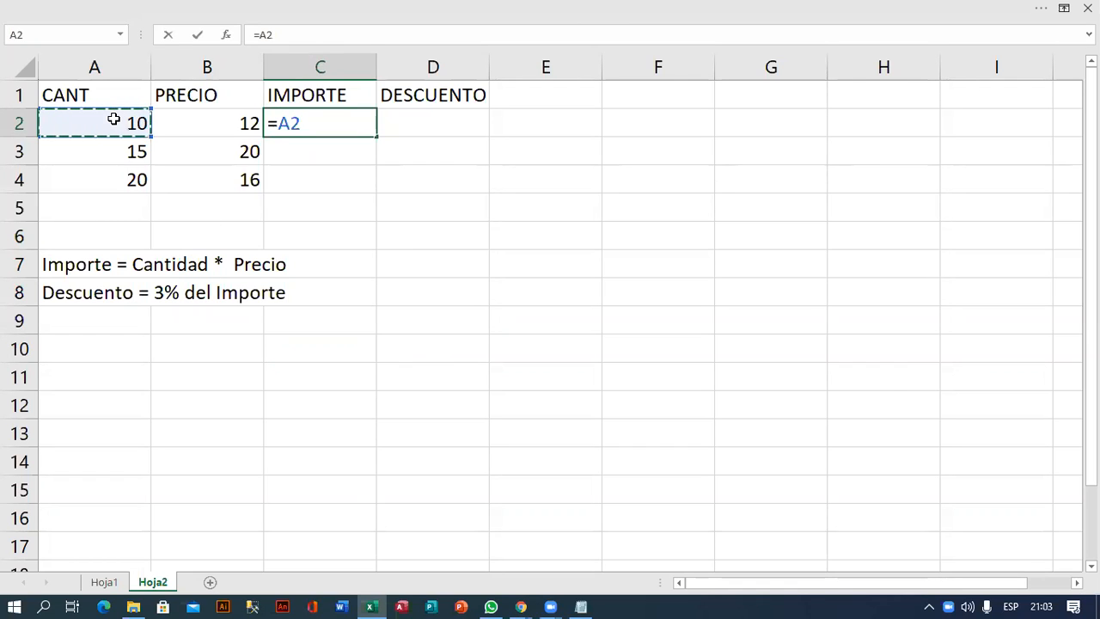
{"action": "type", "text": "*"}
{"action": "left_click", "coordinate": [207, 129]}
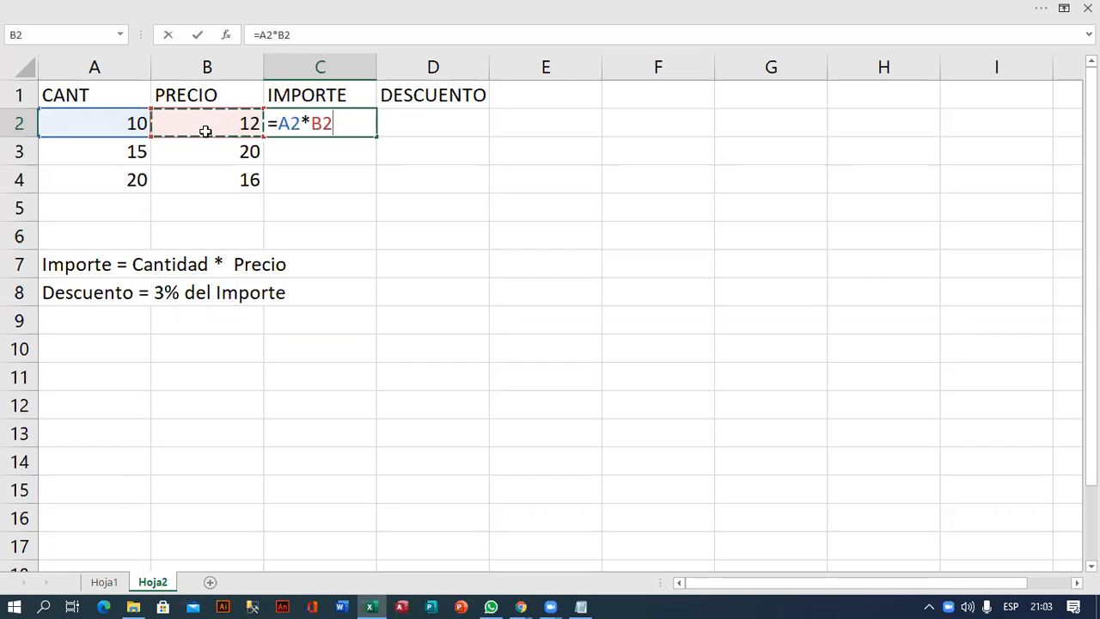
{"action": "key", "text": "Return"}
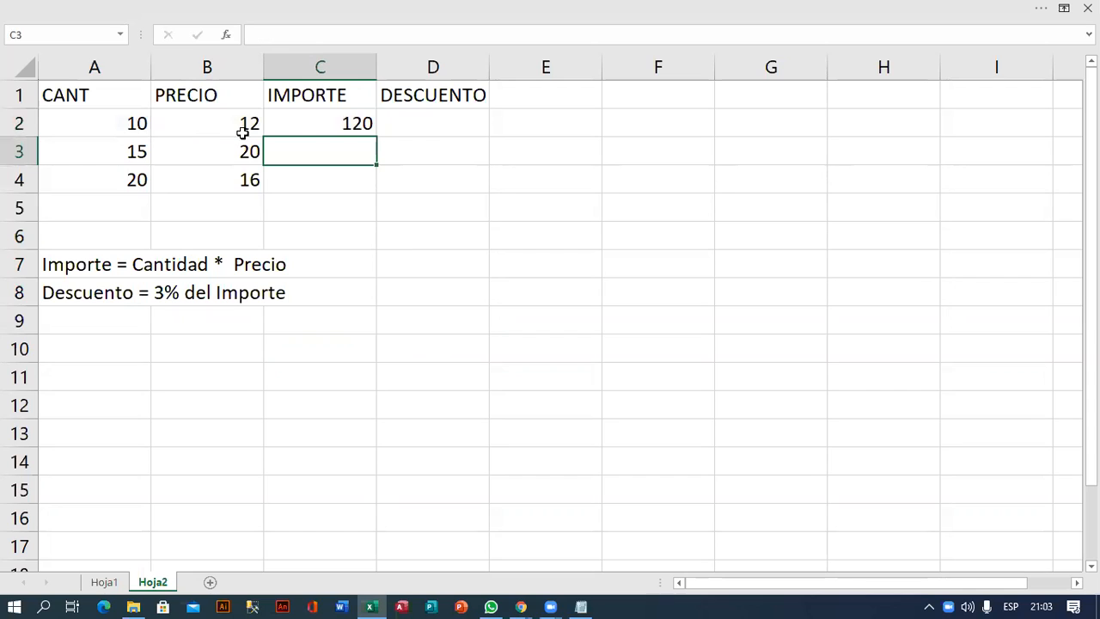
{"action": "left_click", "coordinate": [305, 124]}
{"action": "left_click_drag", "start_coordinate": [378, 137], "coordinate": [374, 190]}
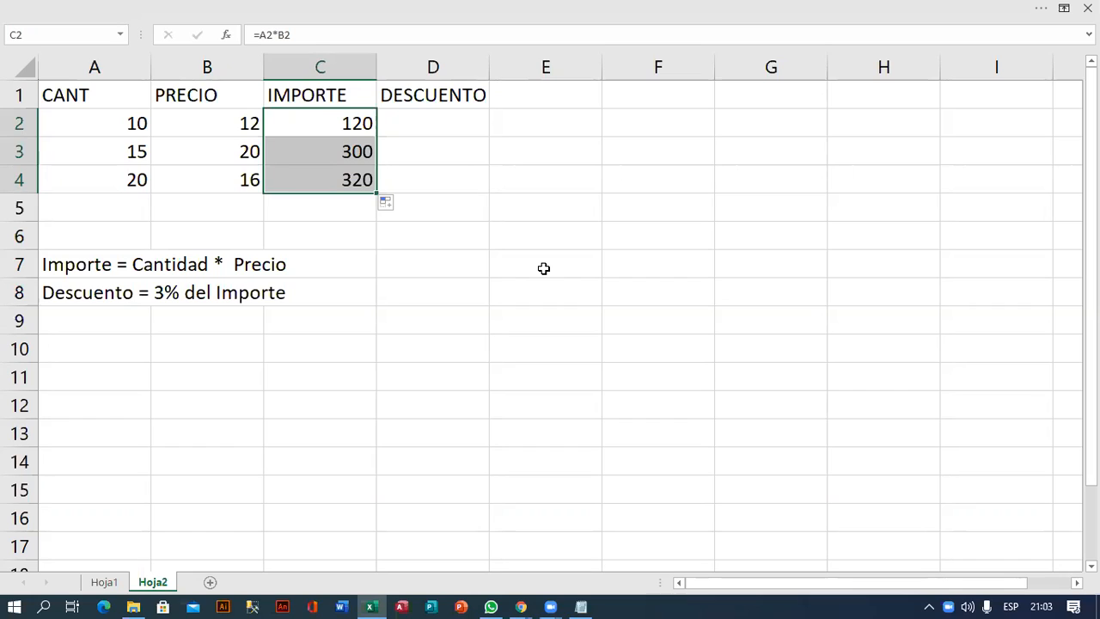
- Examine the cell references in the IMPORTE formulas of C2 and C4
{"action": "double_click", "coordinate": [340, 128]}
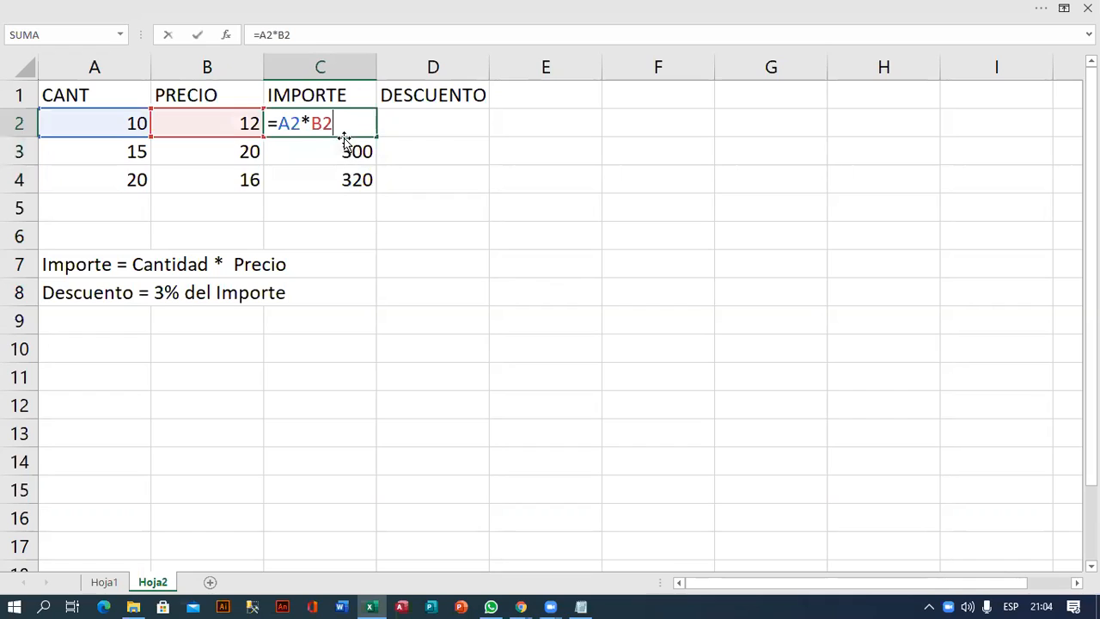
{"action": "double_click", "coordinate": [296, 121]}
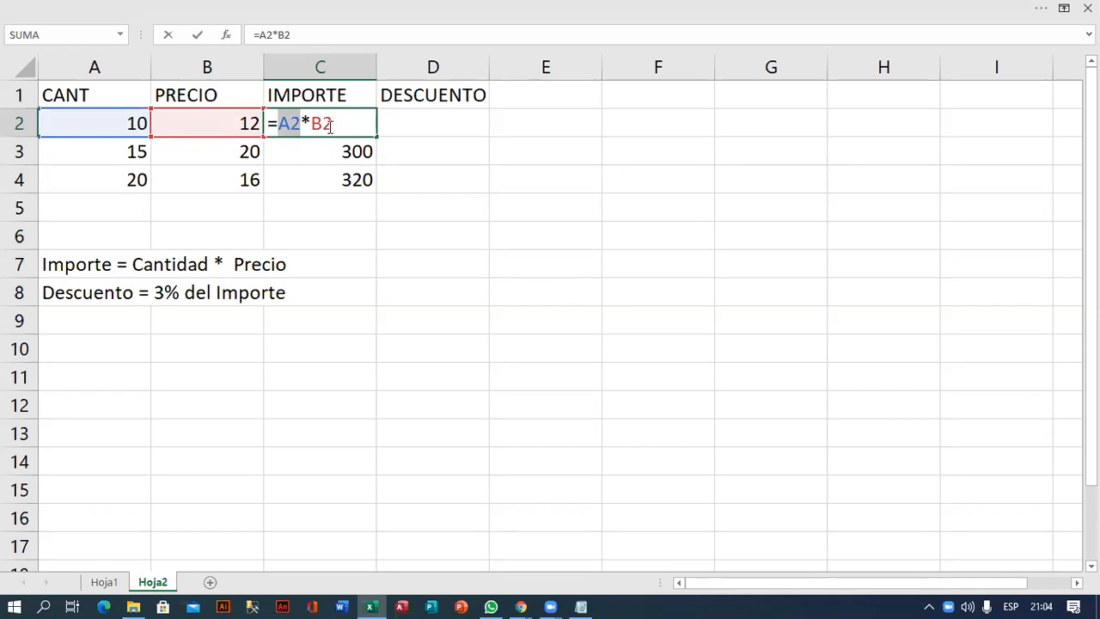
{"action": "double_click", "coordinate": [318, 123]}
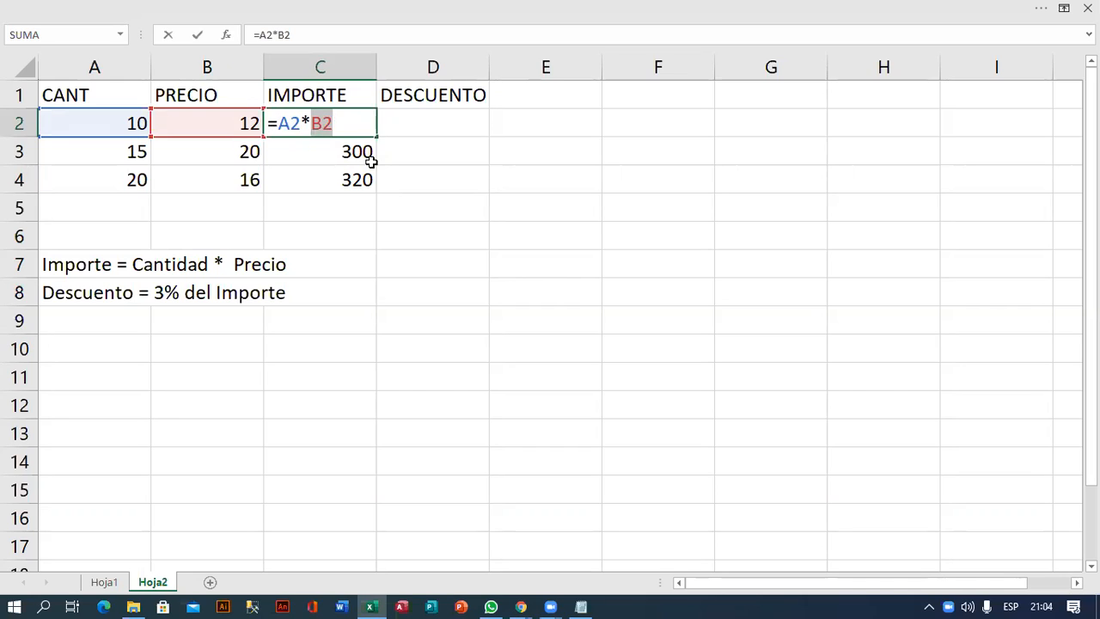
{"action": "left_click", "coordinate": [344, 125]}
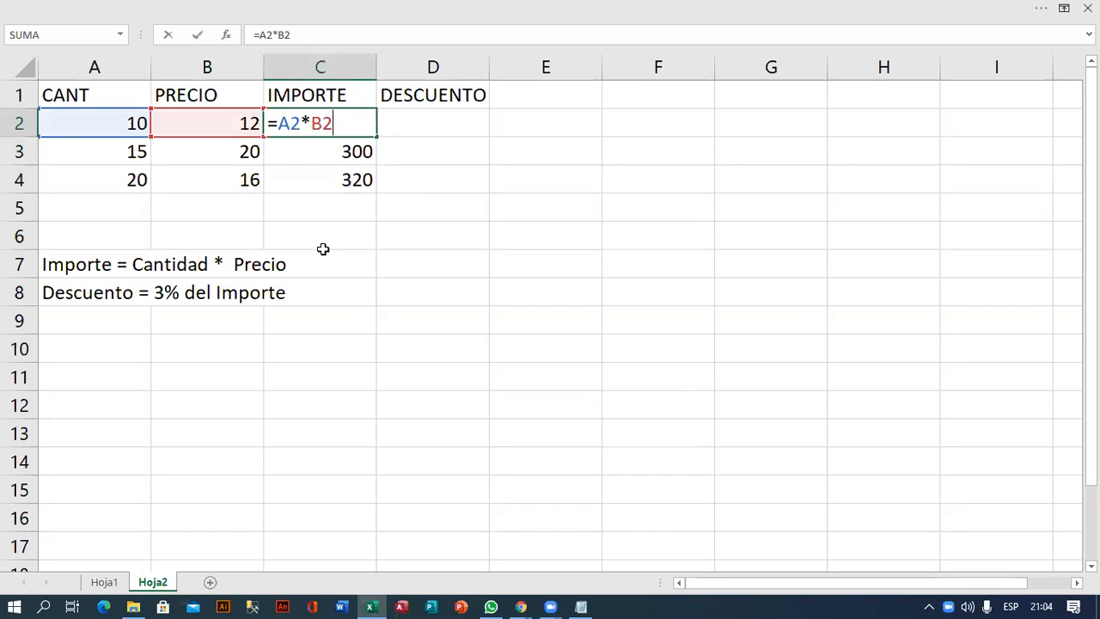
{"action": "left_click", "coordinate": [367, 187]}
{"action": "key", "text": "F2"}
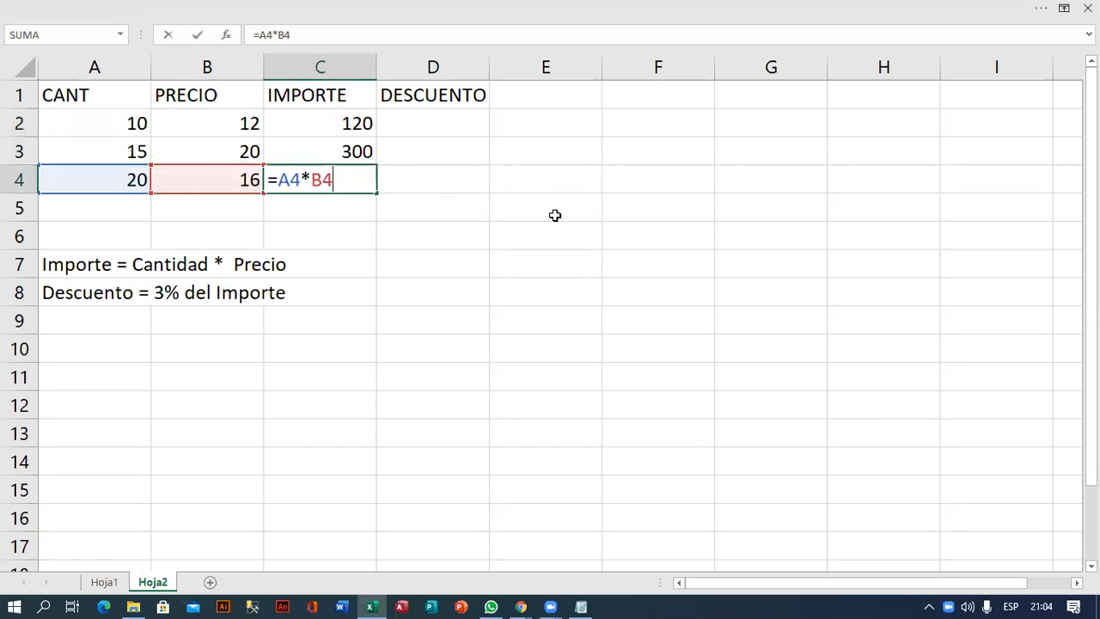
{"action": "left_click_drag", "start_coordinate": [274, 179], "coordinate": [337, 178]}
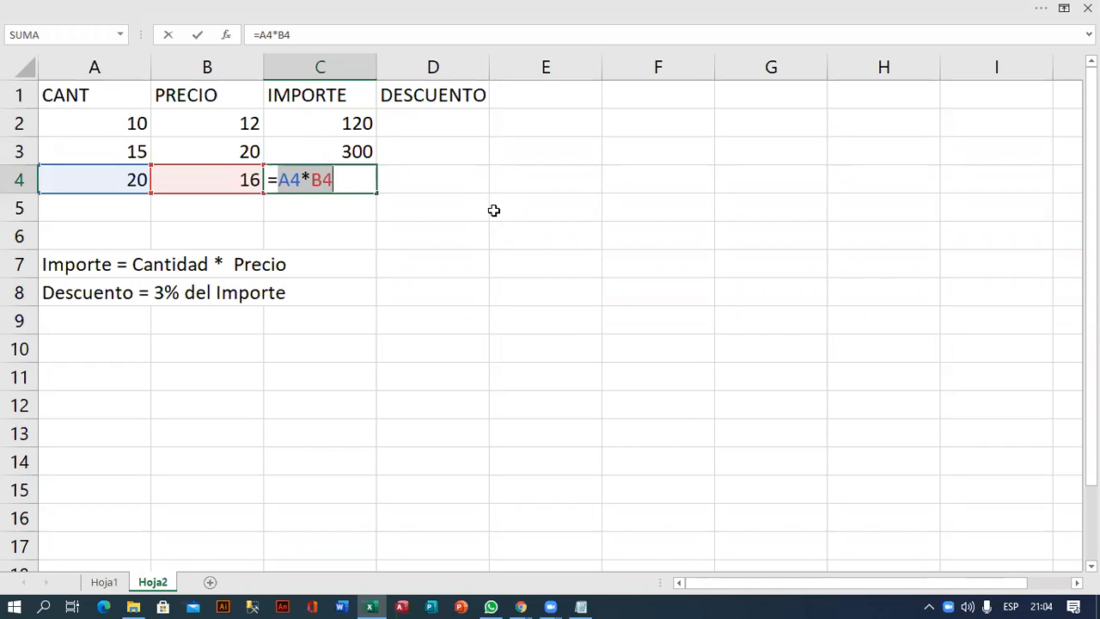
{"action": "key", "text": "Return"}
- Calculate the DESCUENTO in D2 with the formula =3%*C2 and fill it down to D4
{"action": "left_click", "coordinate": [424, 119]}
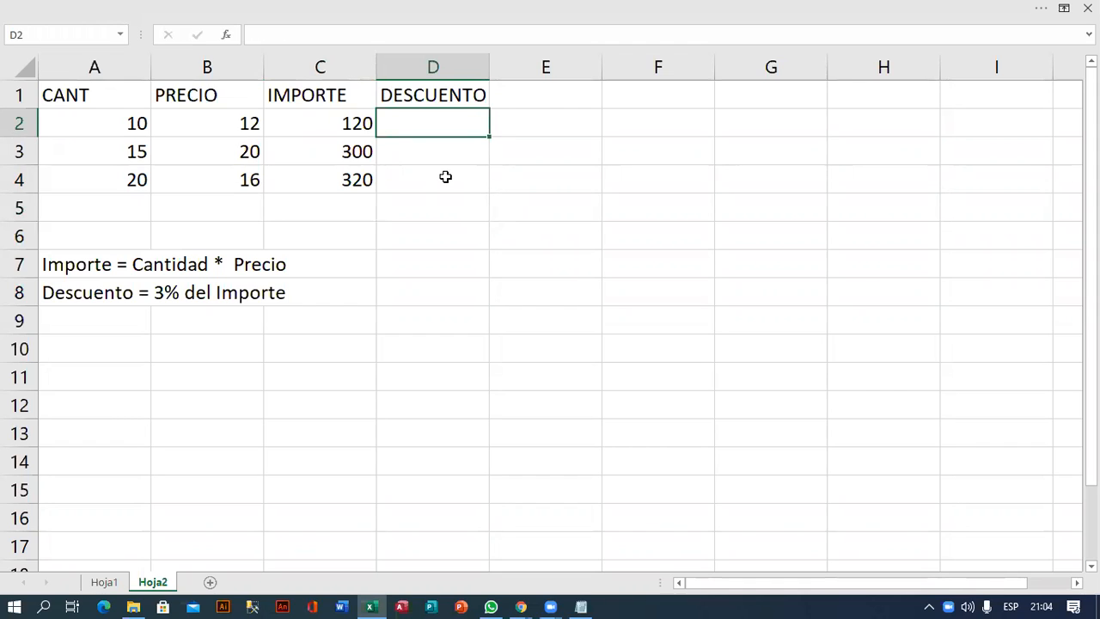
{"action": "type", "text": "=3%"}
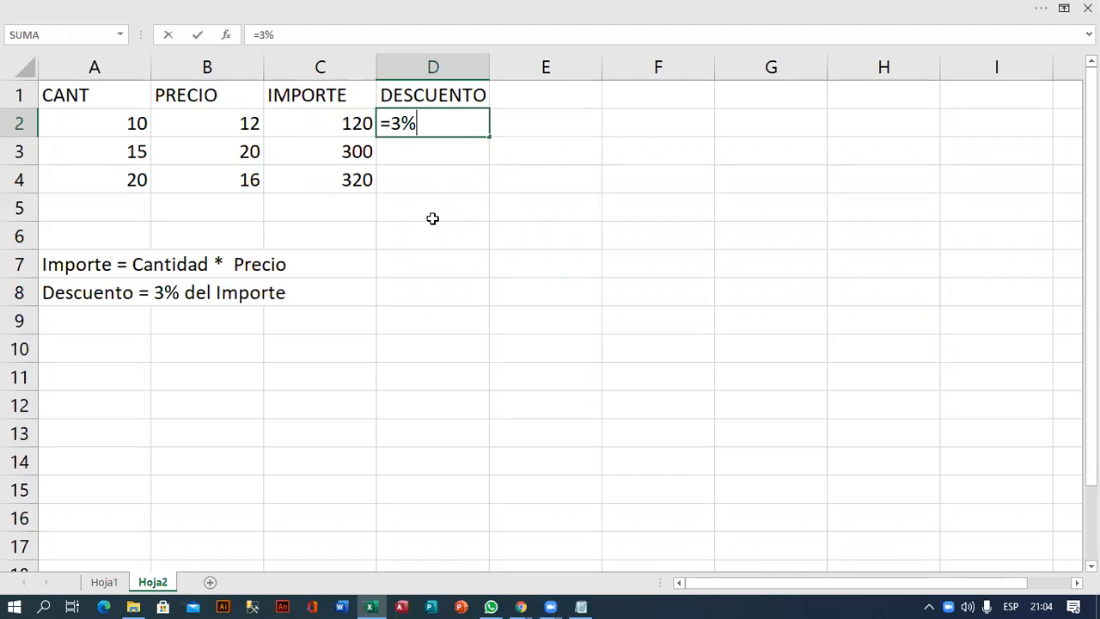
{"action": "type", "text": "*"}
{"action": "left_click", "coordinate": [344, 124]}
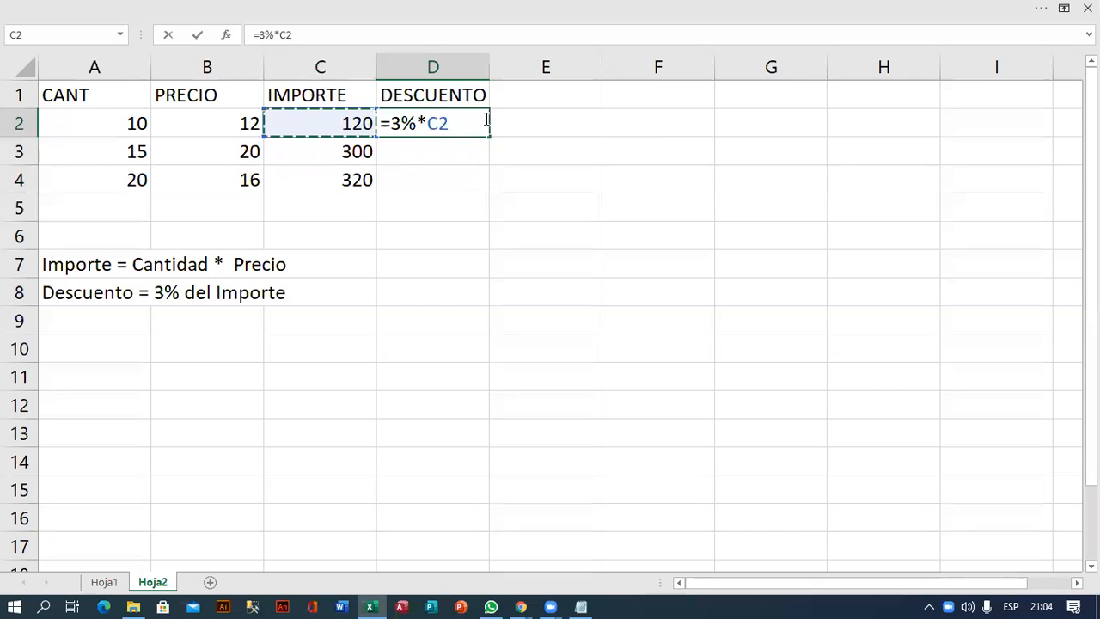
{"action": "left_click_drag", "start_coordinate": [418, 122], "coordinate": [391, 122]}
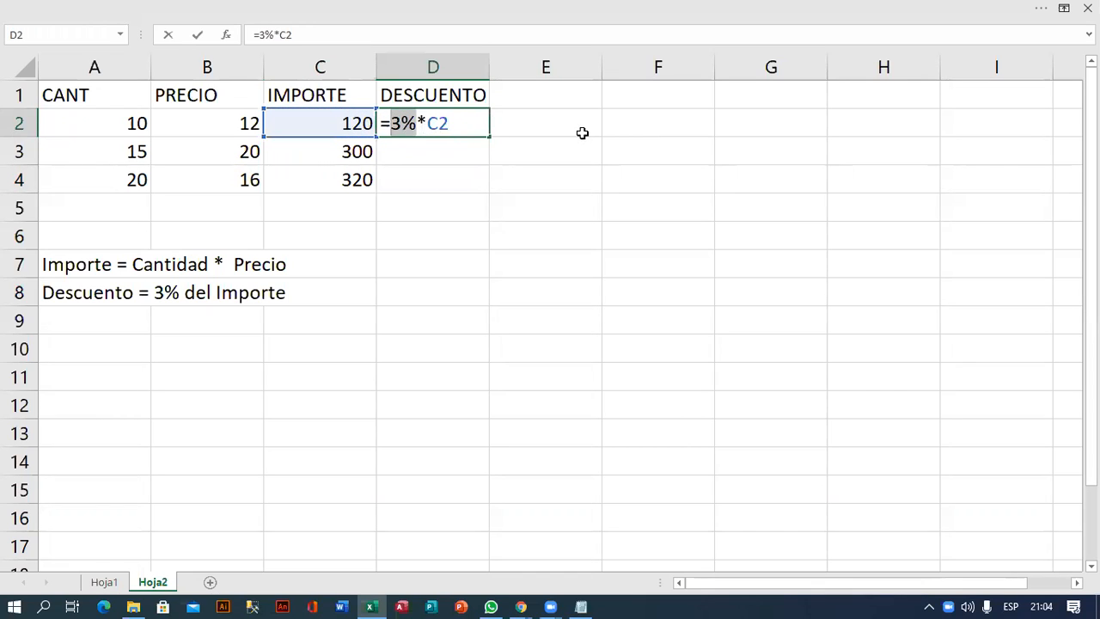
{"action": "left_click", "coordinate": [420, 123]}
{"action": "mouse_move", "coordinate": [417, 125]}
{"action": "left_mouse_down"}
{"action": "mouse_move", "coordinate": [401, 120]}
{"action": "mouse_move", "coordinate": [397, 135]}
{"action": "left_mouse_up"}
{"action": "key", "text": "Return"}
{"action": "key", "text": "Up"}
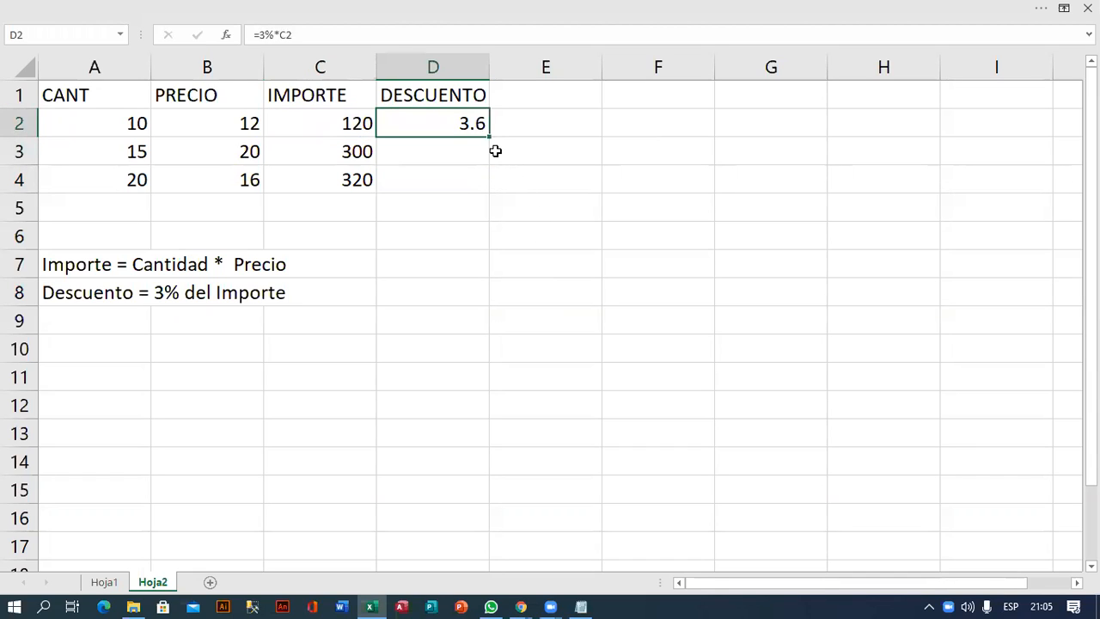
{"action": "left_click_drag", "start_coordinate": [489, 136], "coordinate": [488, 191]}
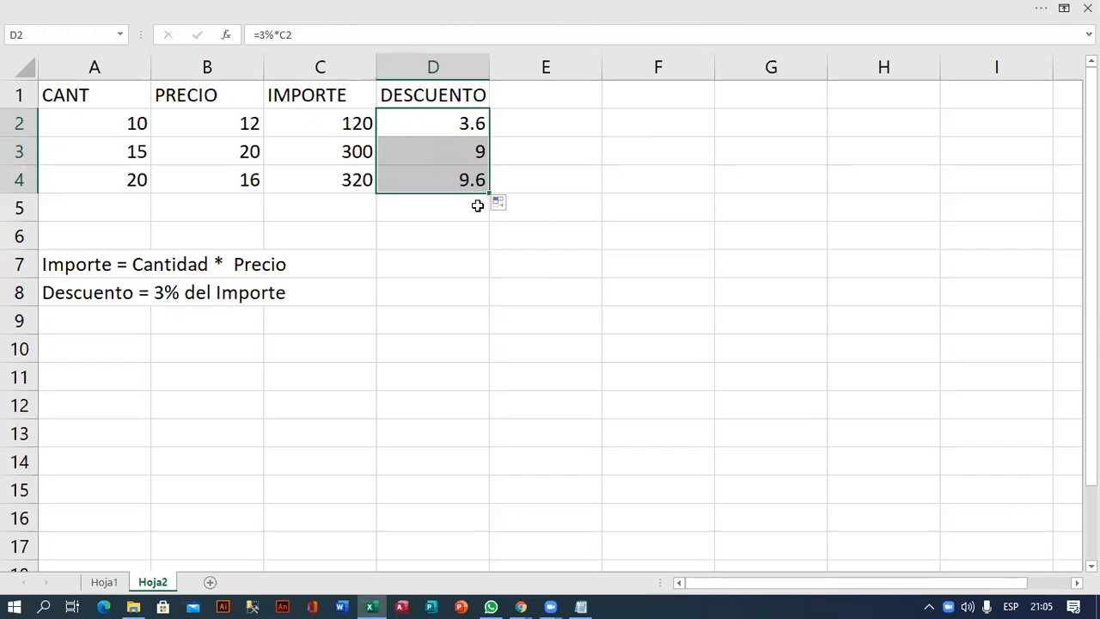
- Compare the DESCUENTO formulas in D2 and D4, examining the fixed 3% and the reference to the amount
{"action": "double_click", "coordinate": [465, 178]}
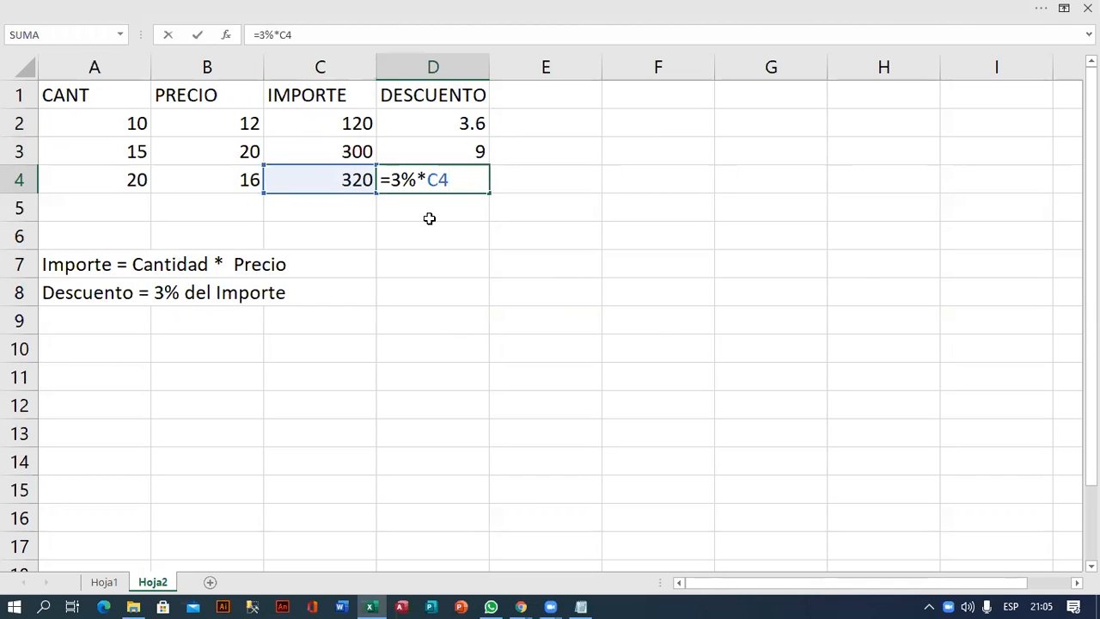
{"action": "left_click", "coordinate": [461, 123]}
{"action": "double_click", "coordinate": [461, 123]}
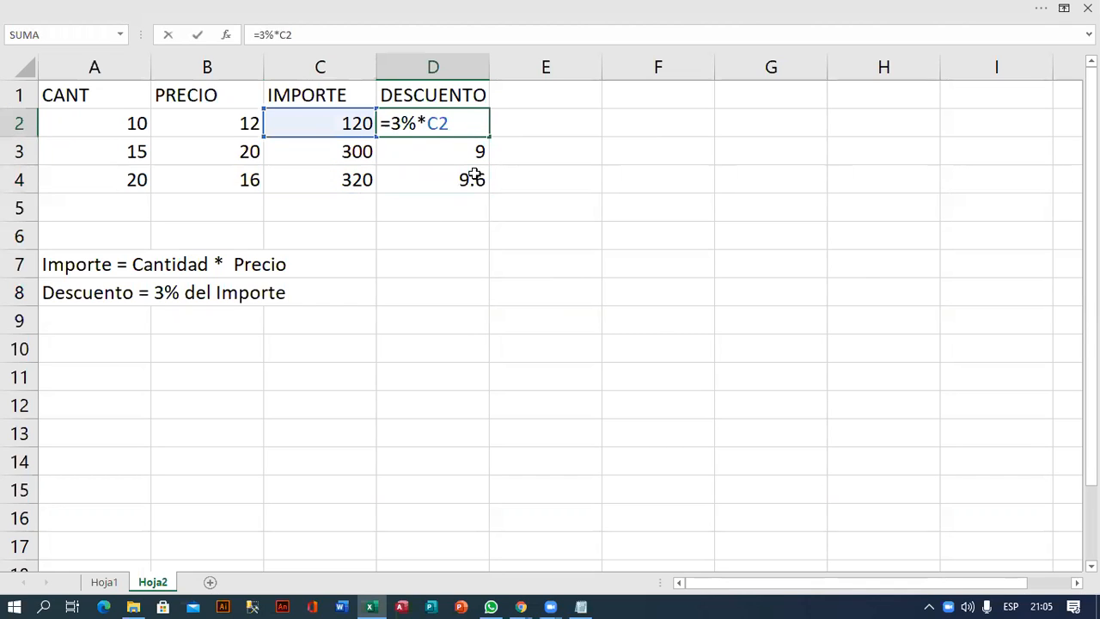
{"action": "key", "text": "Return"}
{"action": "double_click", "coordinate": [470, 181]}
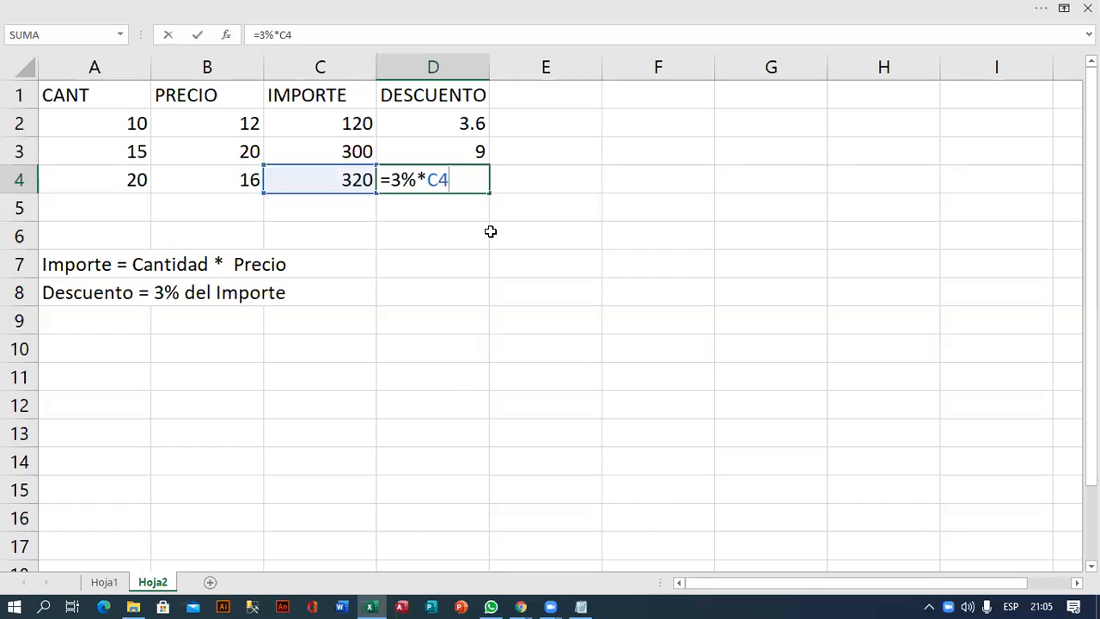
{"action": "left_click_drag", "start_coordinate": [419, 180], "coordinate": [394, 187]}
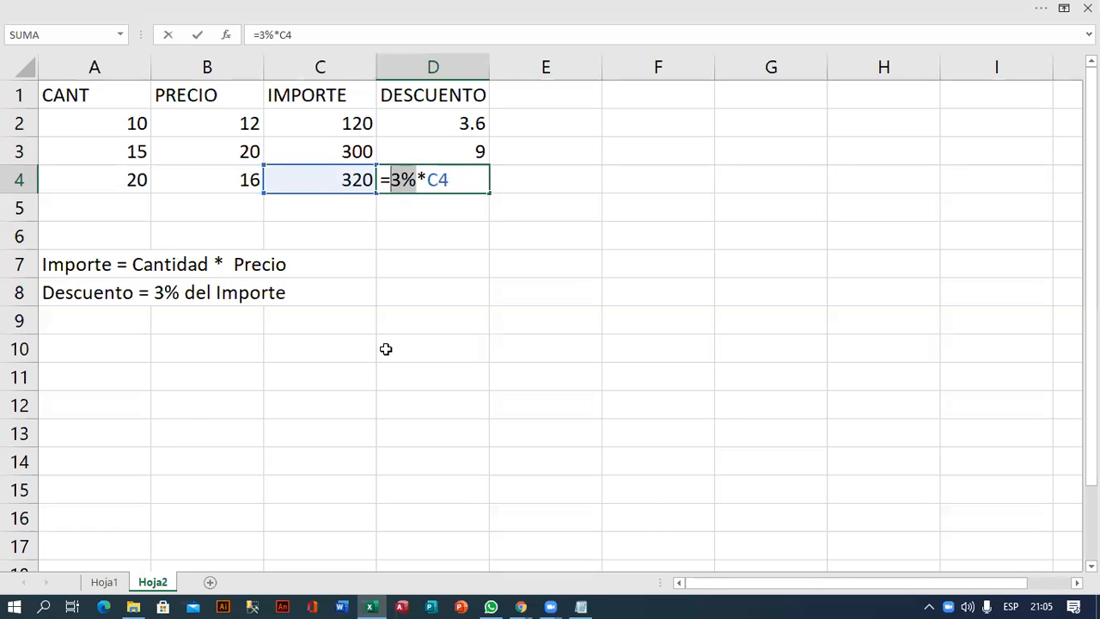
{"action": "key", "text": "Return"}
{"action": "key", "text": "Return"}
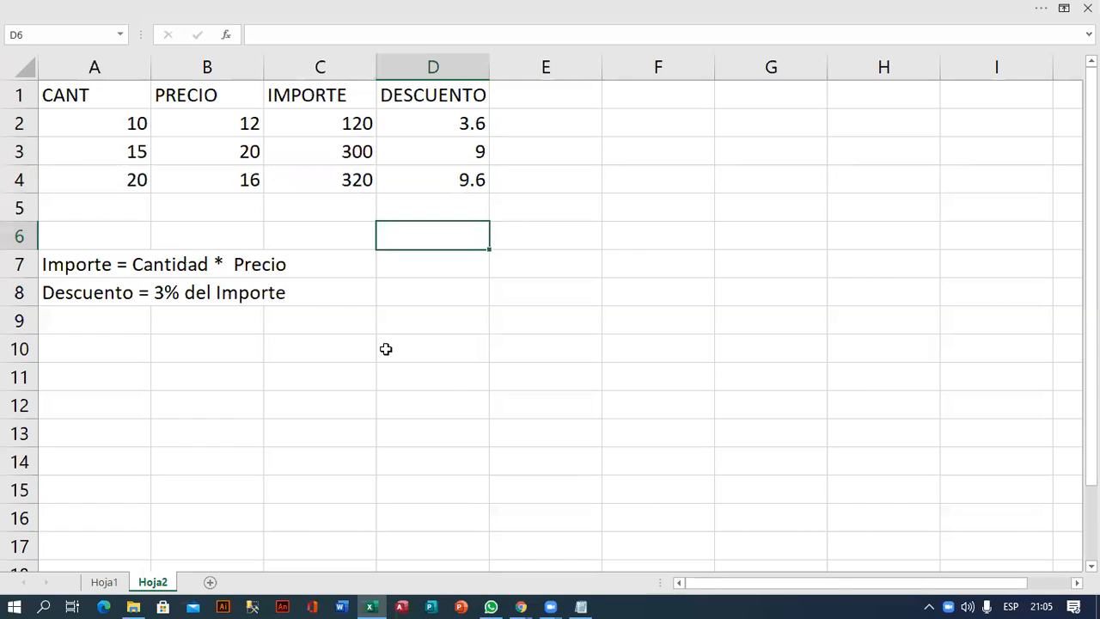
- Add the label "% Descuento" in E8 and enter 3% below it in E9
{"action": "key", "text": "Down"}
{"action": "key", "text": "Down"}
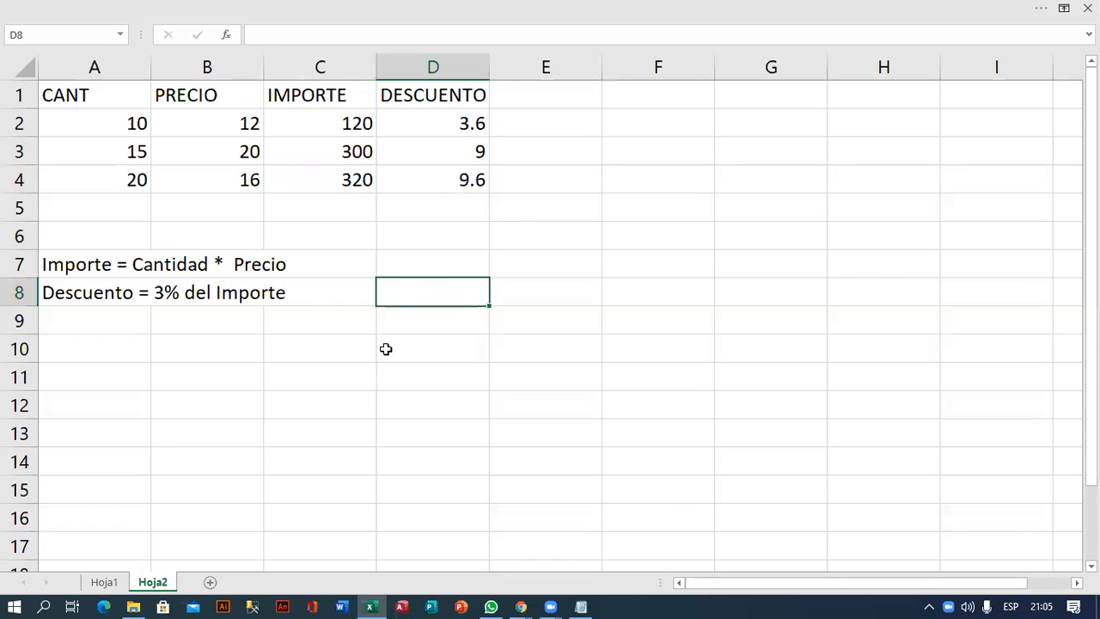
{"action": "key", "text": "Right"}
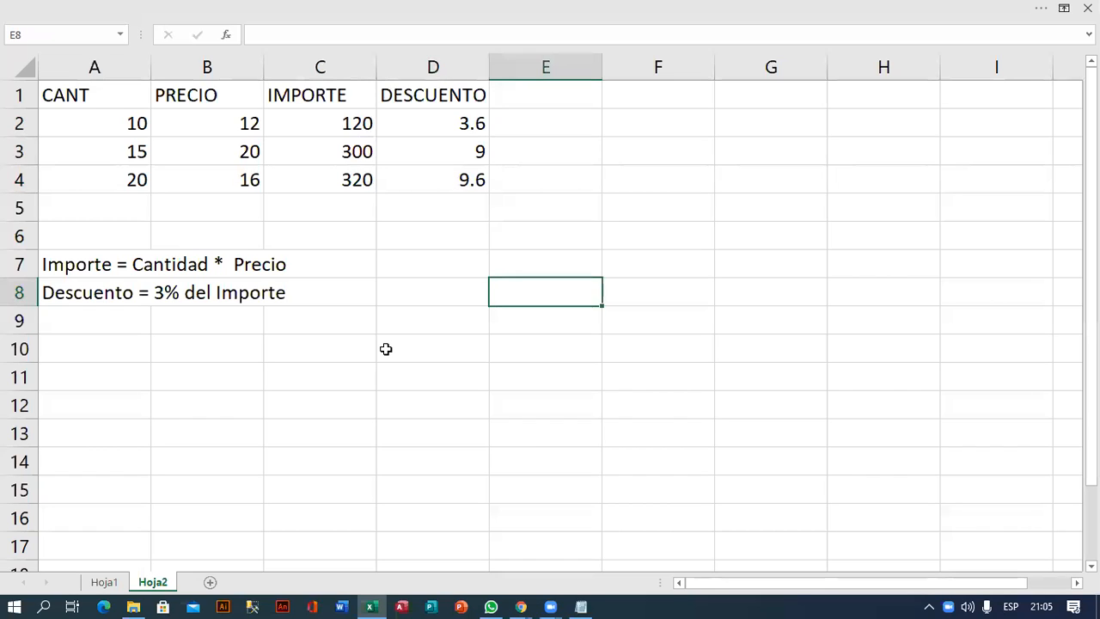
{"action": "type", "text": "% d"}
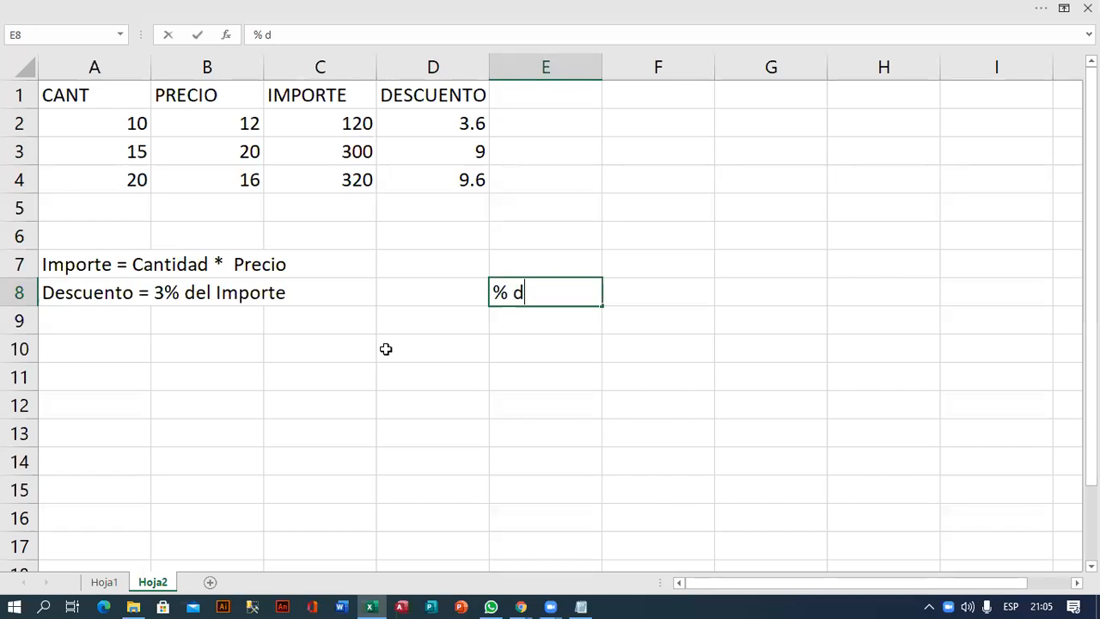
{"action": "type", "text": "e"}
{"action": "key", "text": "BackSpace"}
{"action": "key", "text": "BackSpace"}
{"action": "key", "text": "BackSpace"}
{"action": "type", "text": "Descx"}
{"action": "key", "text": "BackSpace"}
{"action": "type", "text": "uento"}
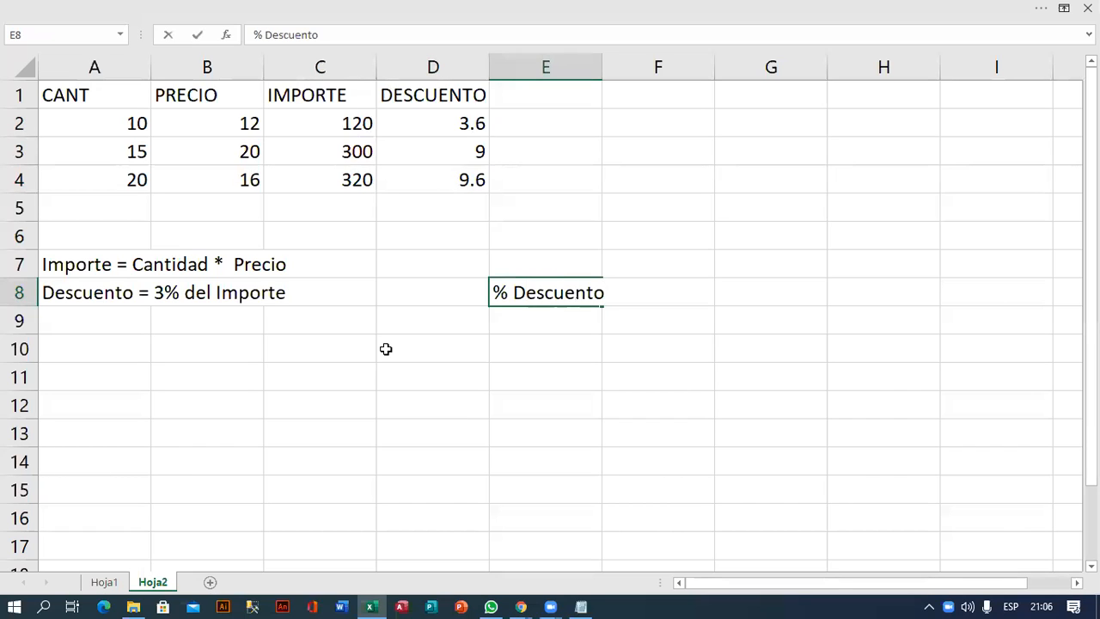
{"action": "key", "text": "Return"}
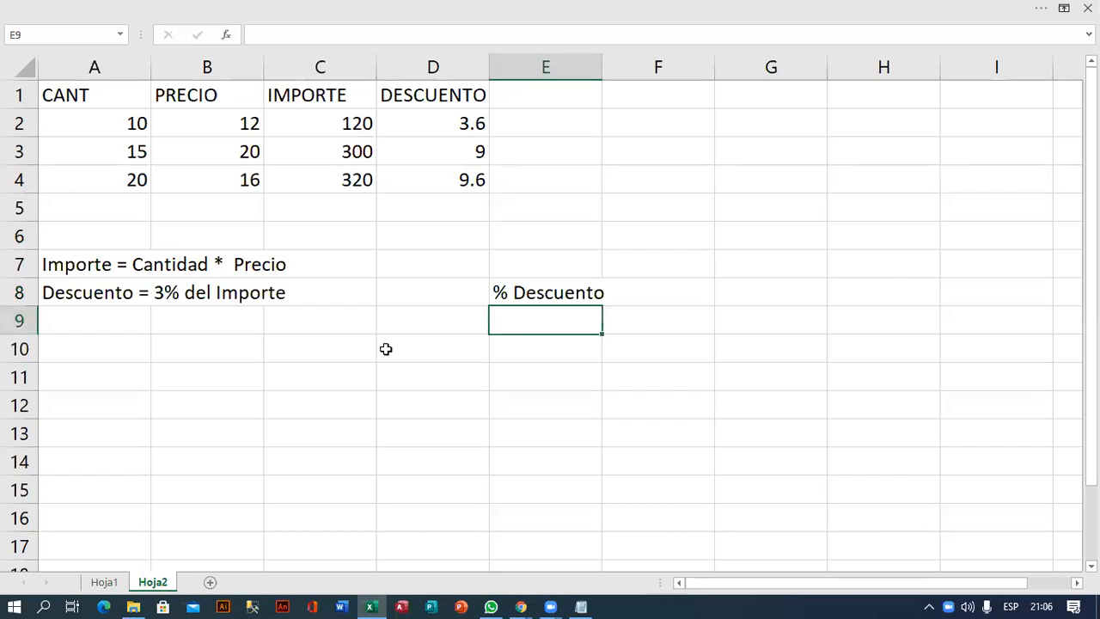
{"action": "type", "text": "3%"}
{"action": "key", "text": "Return"}
- Rewrite the discount note in A8 as "Descuento = % Descuento * Importe"
{"action": "left_click", "coordinate": [386, 349]}
{"action": "key", "text": "Up"}
{"action": "key", "text": "Left"}
{"action": "key", "text": "Left"}
{"action": "key", "text": "Left"}
{"action": "key", "text": "Up"}
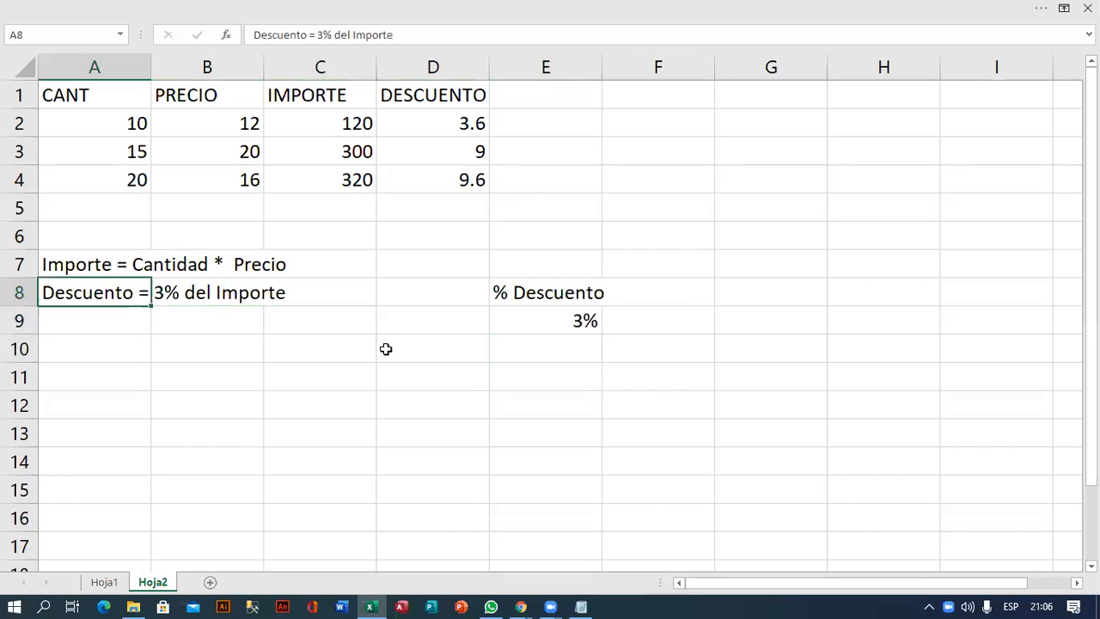
{"action": "key", "text": "F2"}
{"action": "key", "text": "Left"}
{"action": "key", "text": "Left"}
{"action": "key", "text": "Left"}
{"action": "key", "text": "Left"}
{"action": "key", "text": "Left"}
{"action": "key", "text": "Left"}
{"action": "key", "text": "Left"}
{"action": "key", "text": "Left"}
{"action": "key", "text": "Left"}
{"action": "key", "text": "Left"}
{"action": "key", "text": "Left"}
{"action": "key", "text": "Left"}
{"action": "key", "text": "Left"}
{"action": "key", "text": "BackSpace"}
{"action": "key", "text": "Right"}
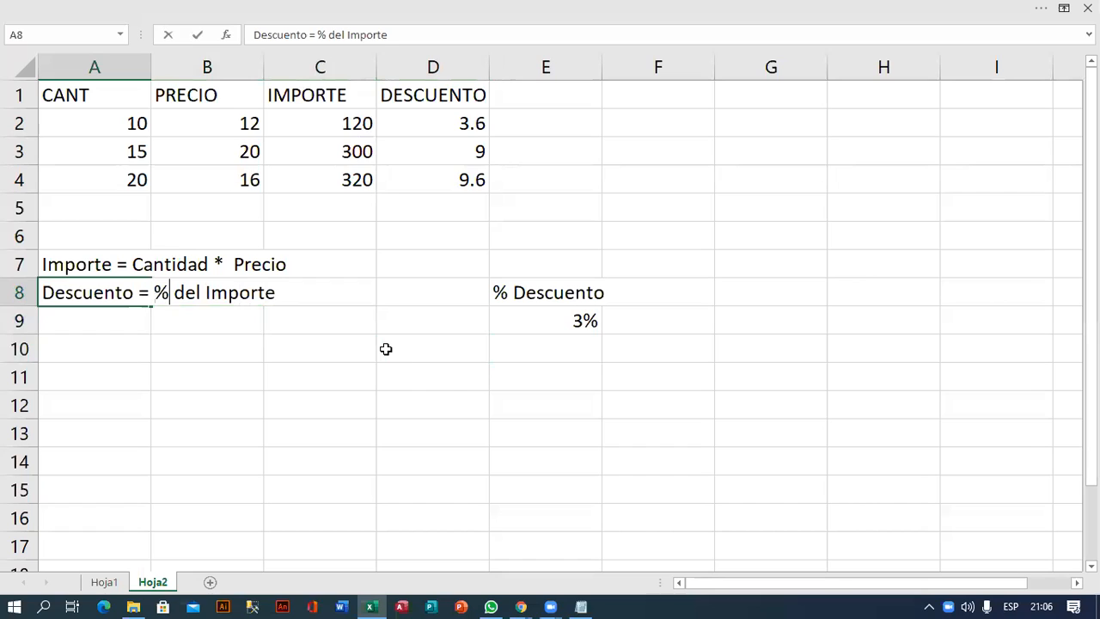
{"action": "type", "text": "Descuen"}
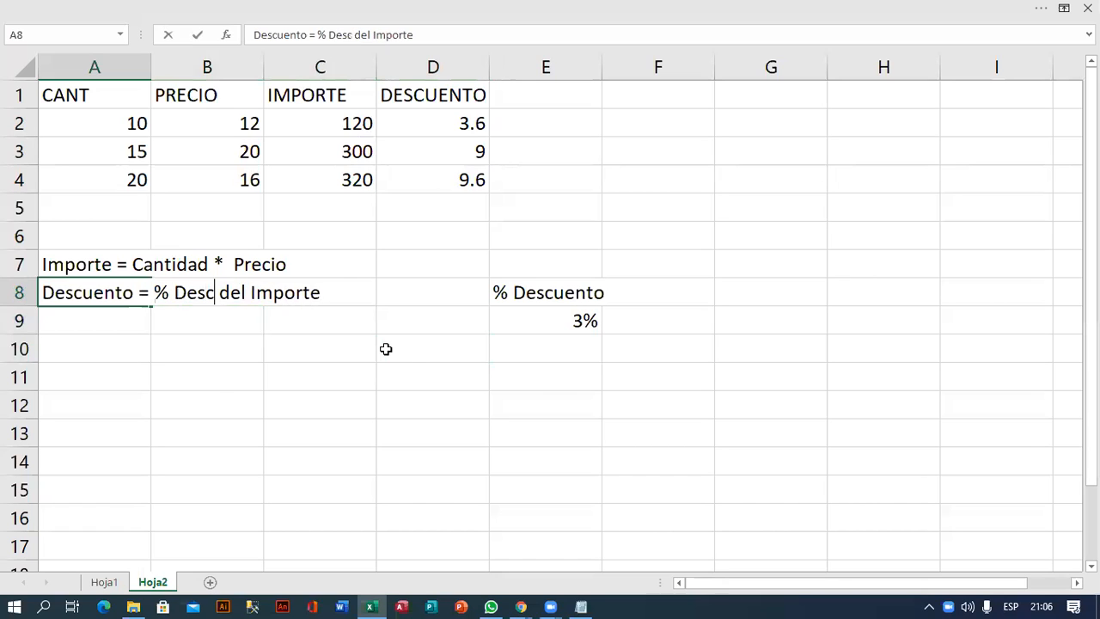
{"action": "type", "text": "to"}
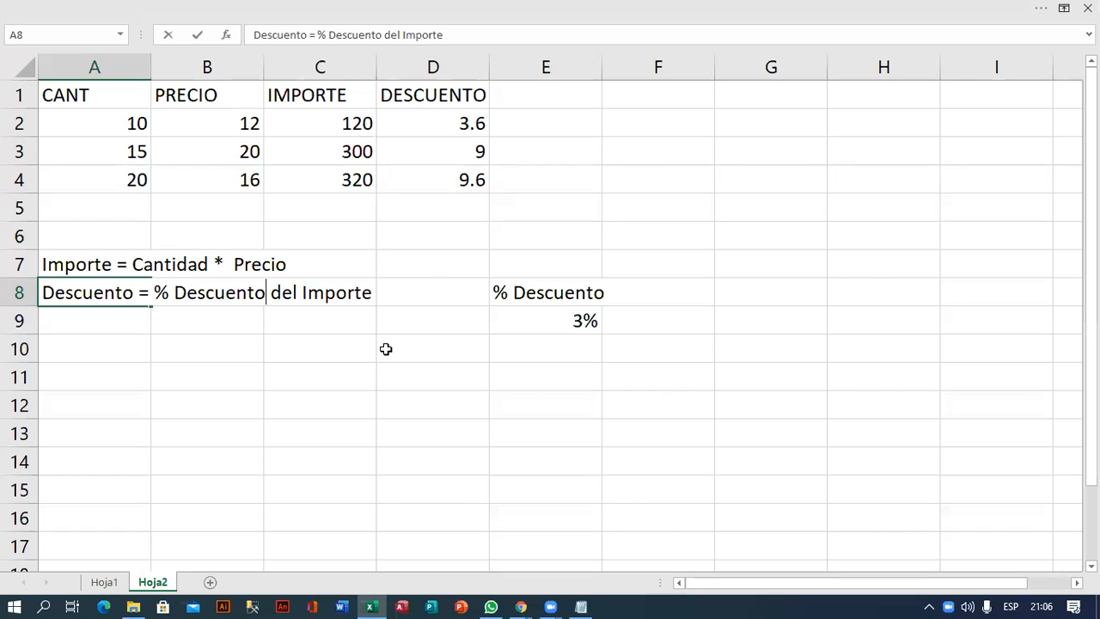
{"action": "key", "text": "Delete"}
{"action": "key", "text": "Delete"}
{"action": "key", "text": "Delete"}
{"action": "key", "text": "Delete"}
{"action": "type", "text": "*"}
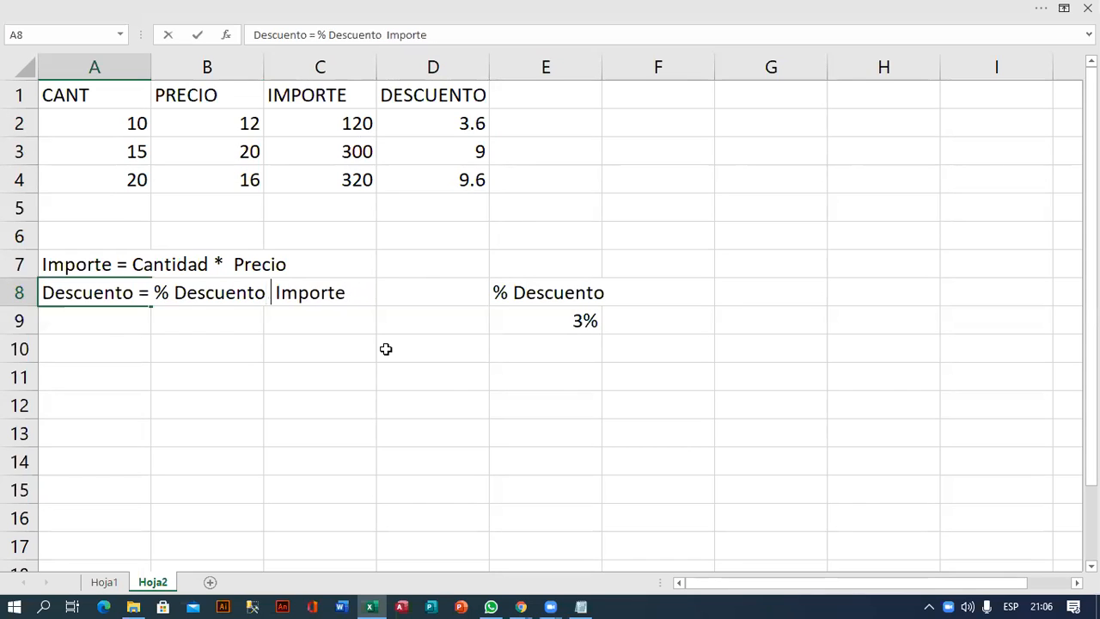
{"action": "key", "text": "Return"}
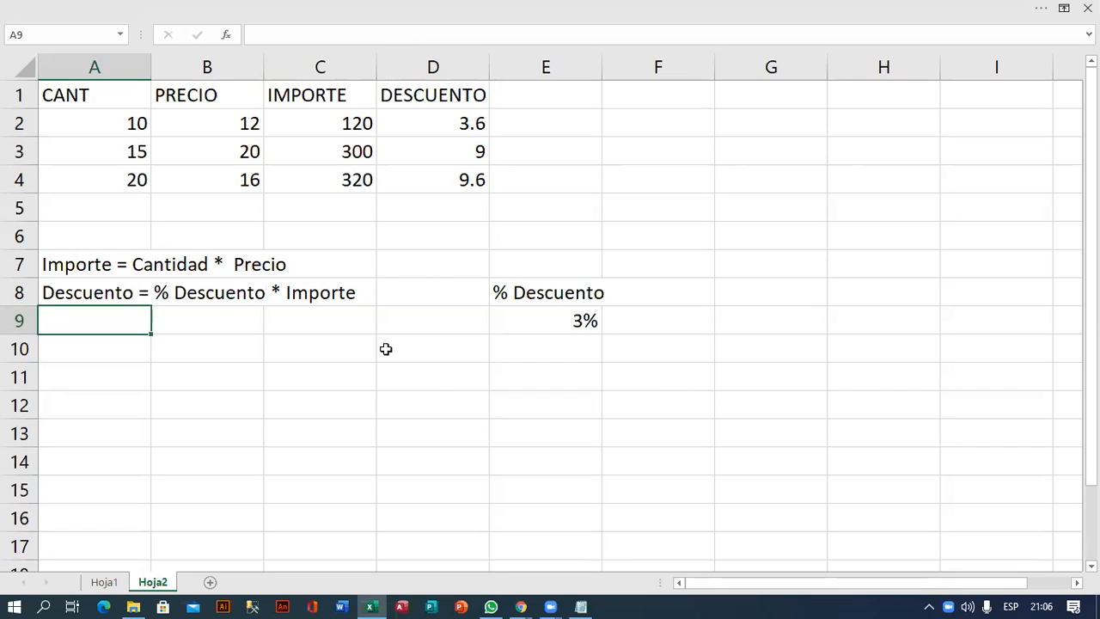
- Clear the discounts in D2:D4 and recalculate D2 with the formula =E9*C2
{"action": "left_click_drag", "start_coordinate": [458, 121], "coordinate": [464, 182]}
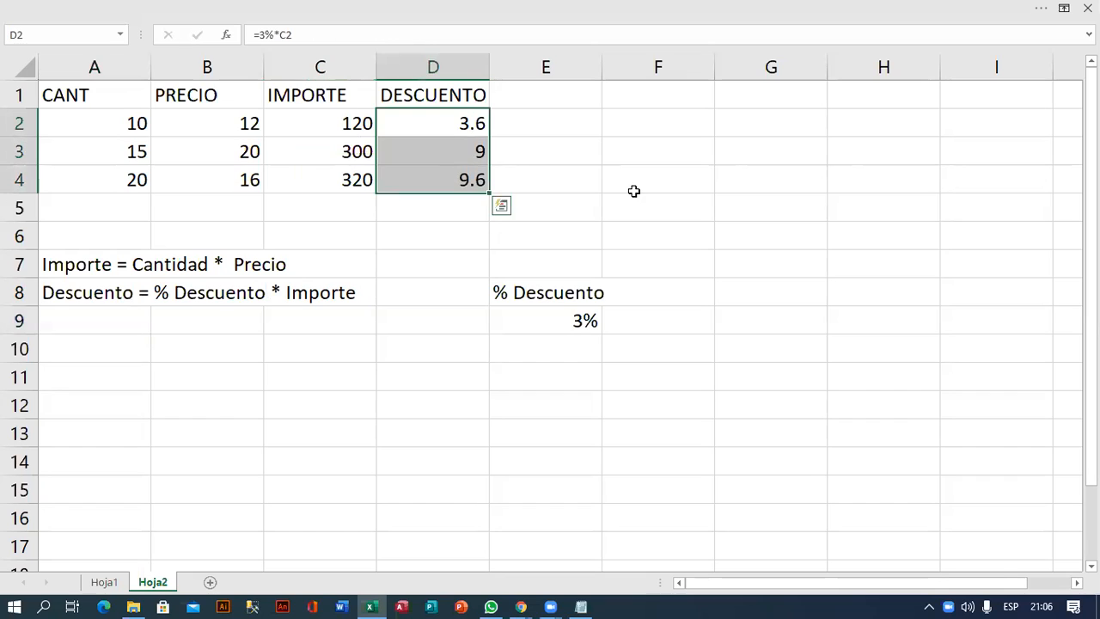
{"action": "key", "text": "Delete"}
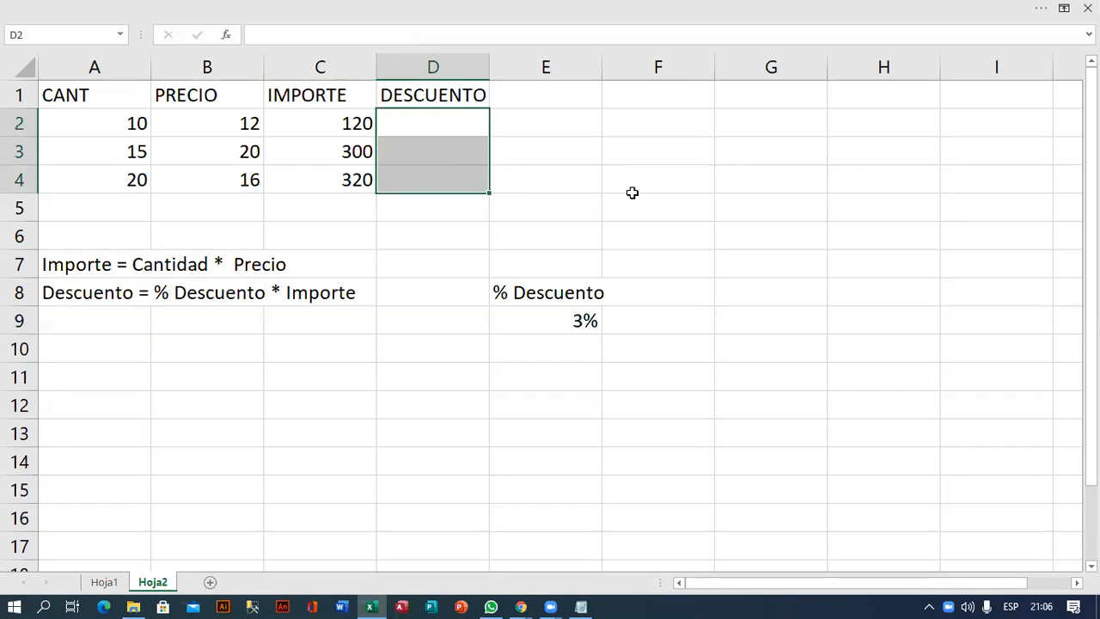
{"action": "key", "text": "shift+Up"}
{"action": "key", "text": "shift+Up"}
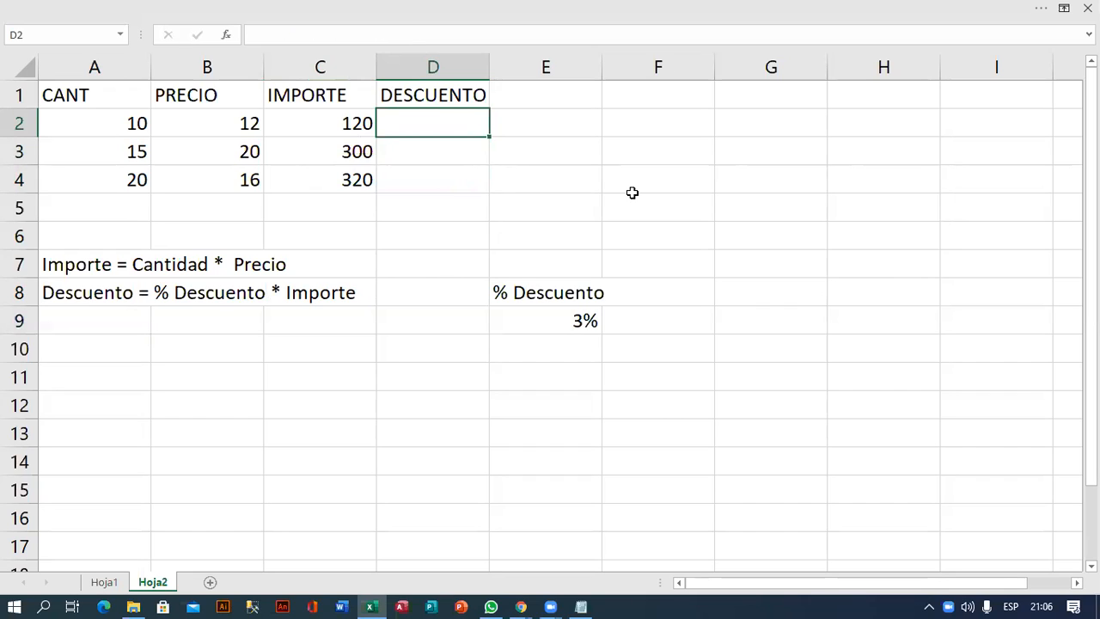
{"action": "type", "text": "="}
{"action": "left_click", "coordinate": [571, 320]}
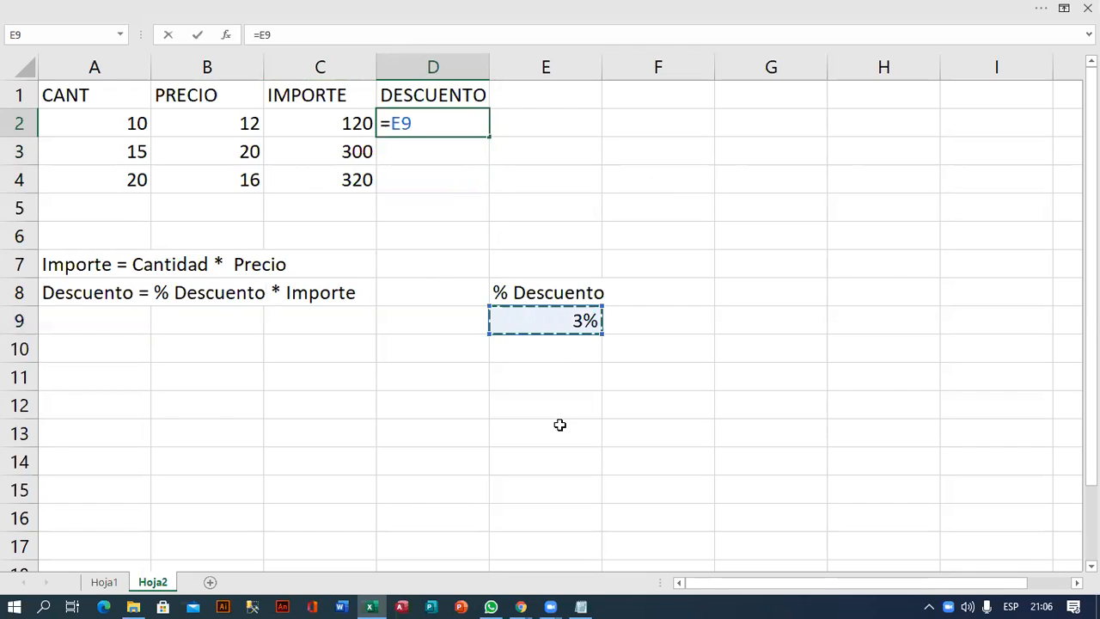
{"action": "type", "text": "*"}
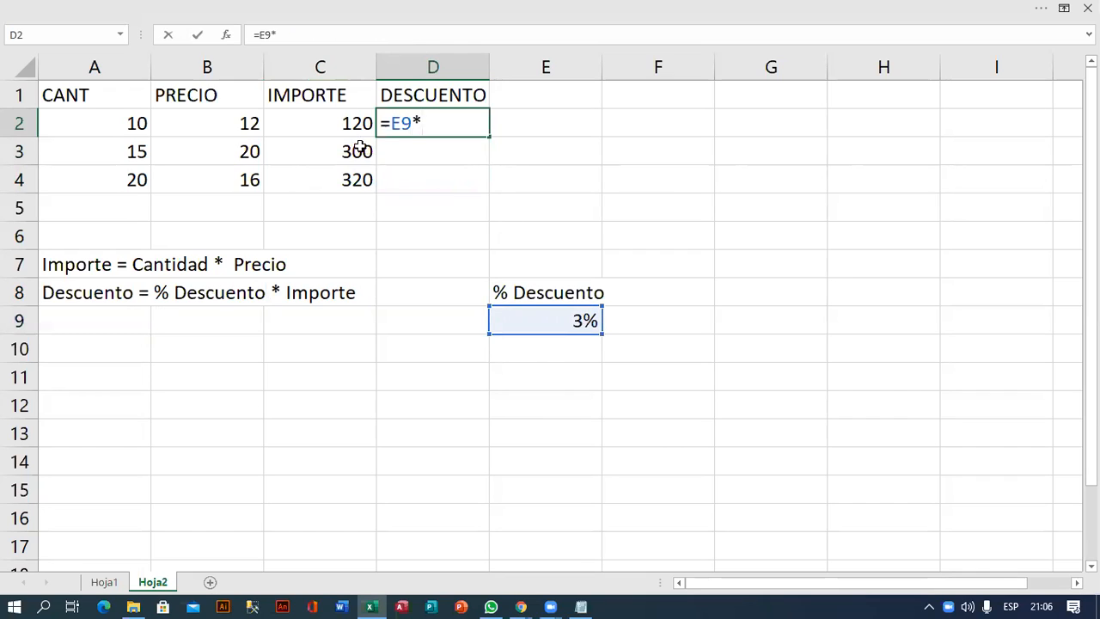
{"action": "left_click", "coordinate": [342, 129]}
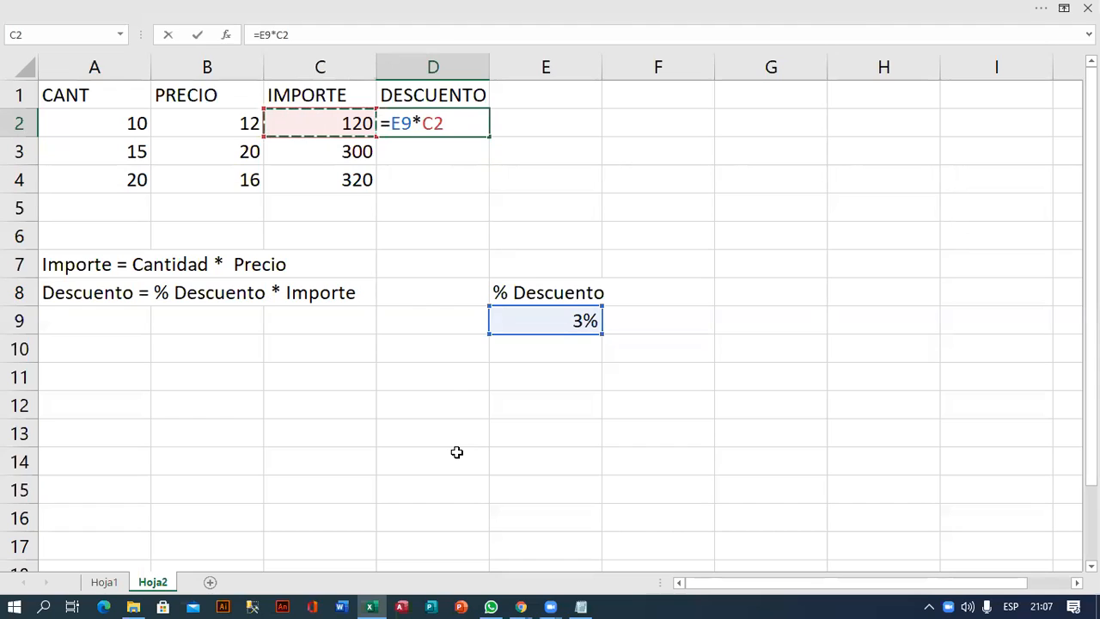
{"action": "key", "text": "Return"}
{"action": "key", "text": "Up"}
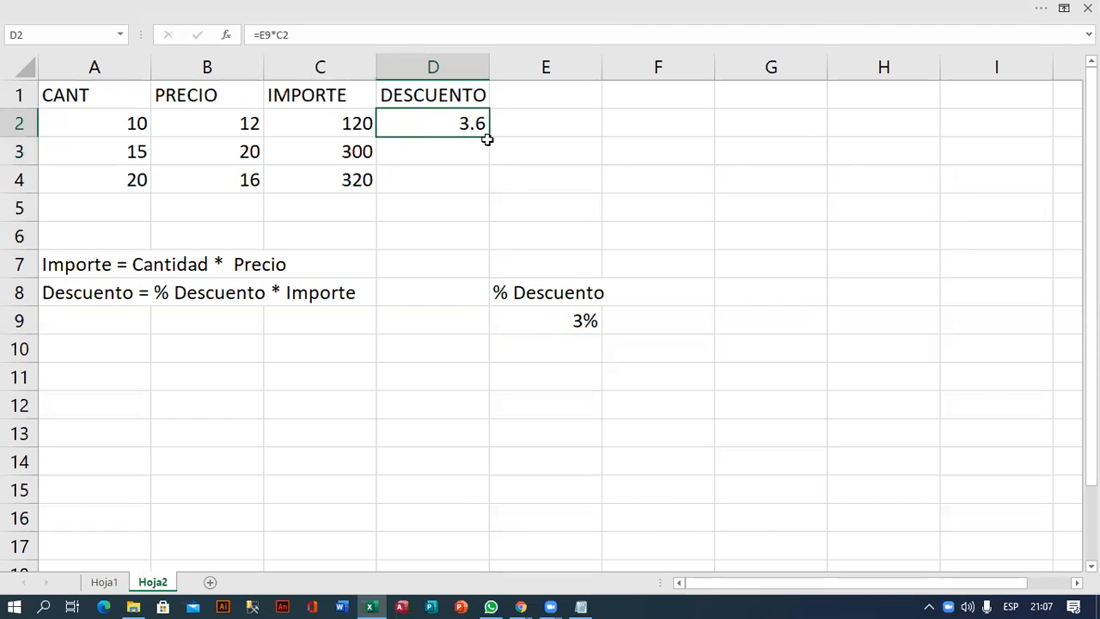
- Copy the D2 discount formula down to D4 and check which cells the D2 formula refers to
{"action": "left_click_drag", "start_coordinate": [487, 139], "coordinate": [486, 194]}
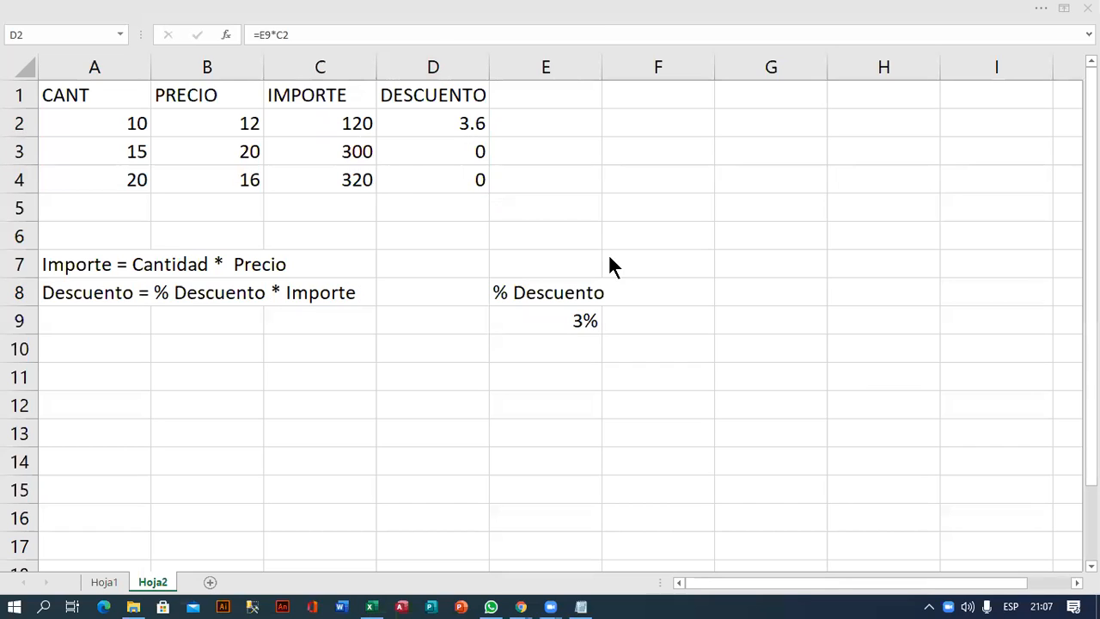
{"action": "left_click", "coordinate": [473, 123]}
{"action": "double_click", "coordinate": [471, 120]}
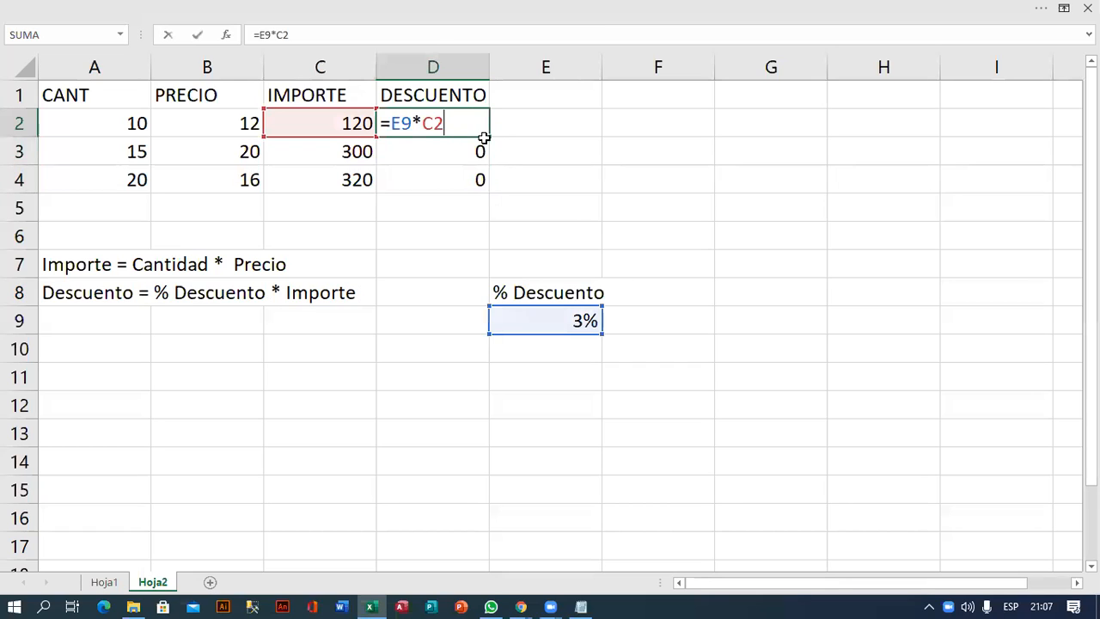
{"action": "key", "text": "Return"}
{"action": "left_click_drag", "start_coordinate": [477, 126], "coordinate": [497, 211]}
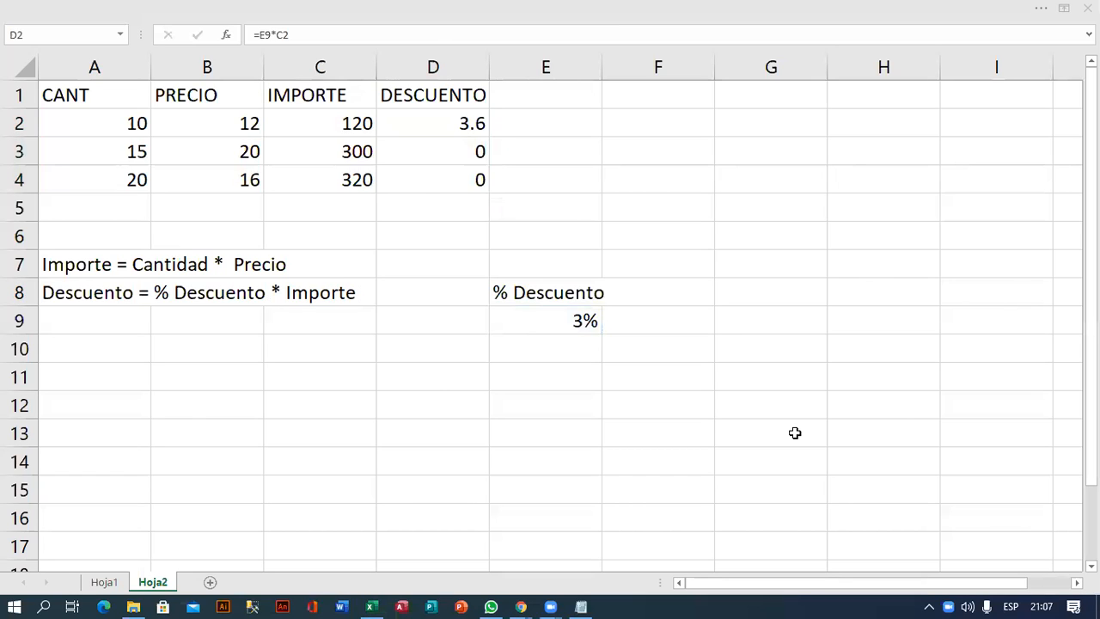
{"action": "left_click", "coordinate": [464, 122]}
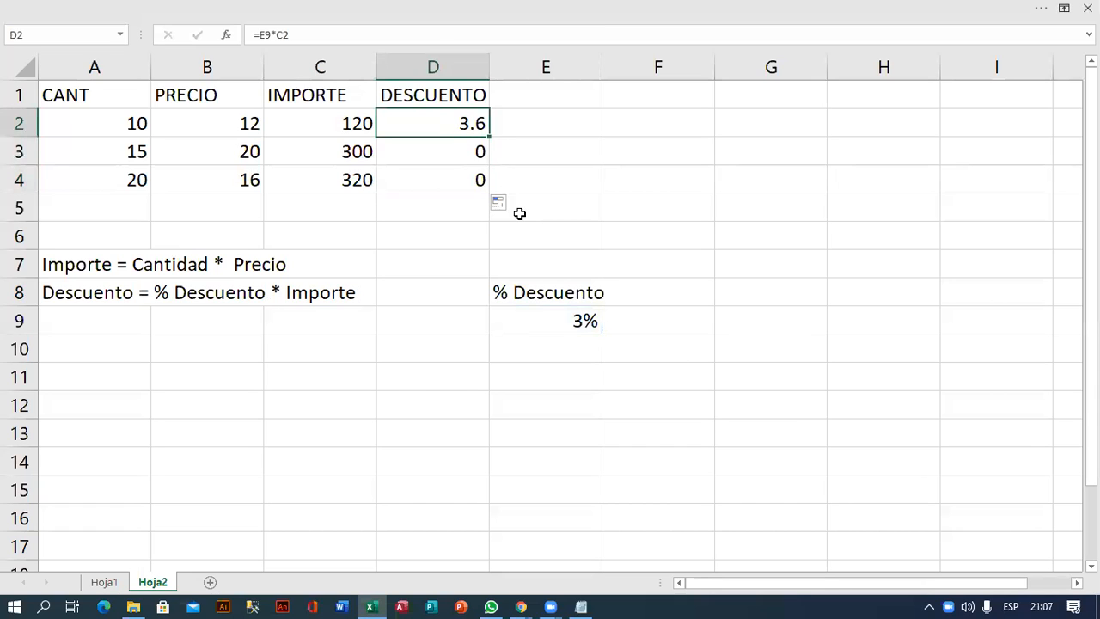
{"action": "key", "text": "alt+Tab"}
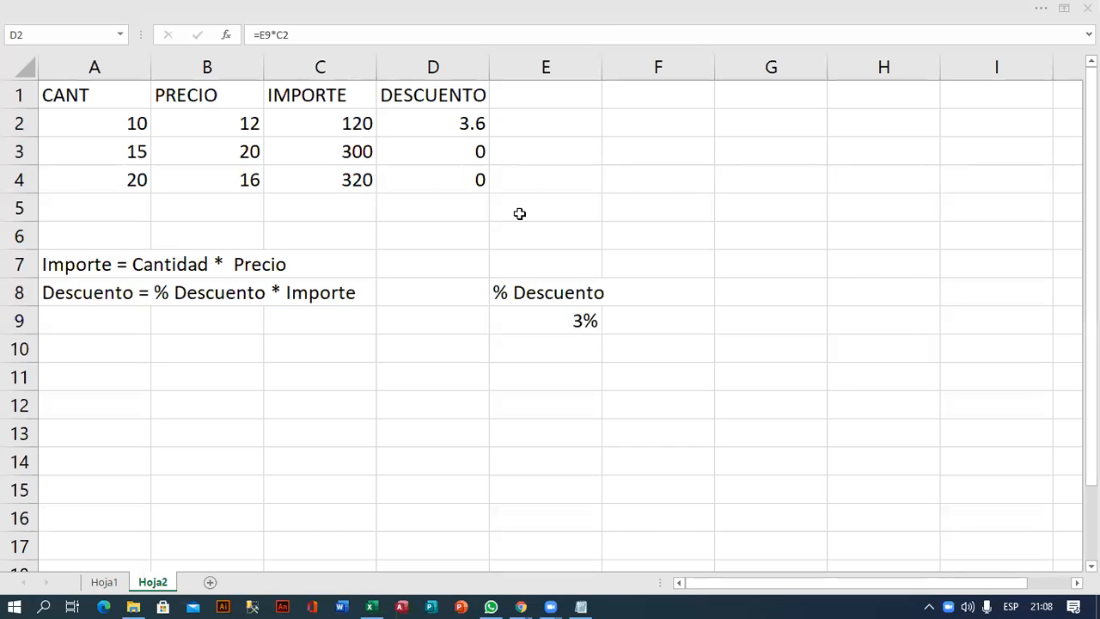
{"action": "left_click", "coordinate": [448, 129]}
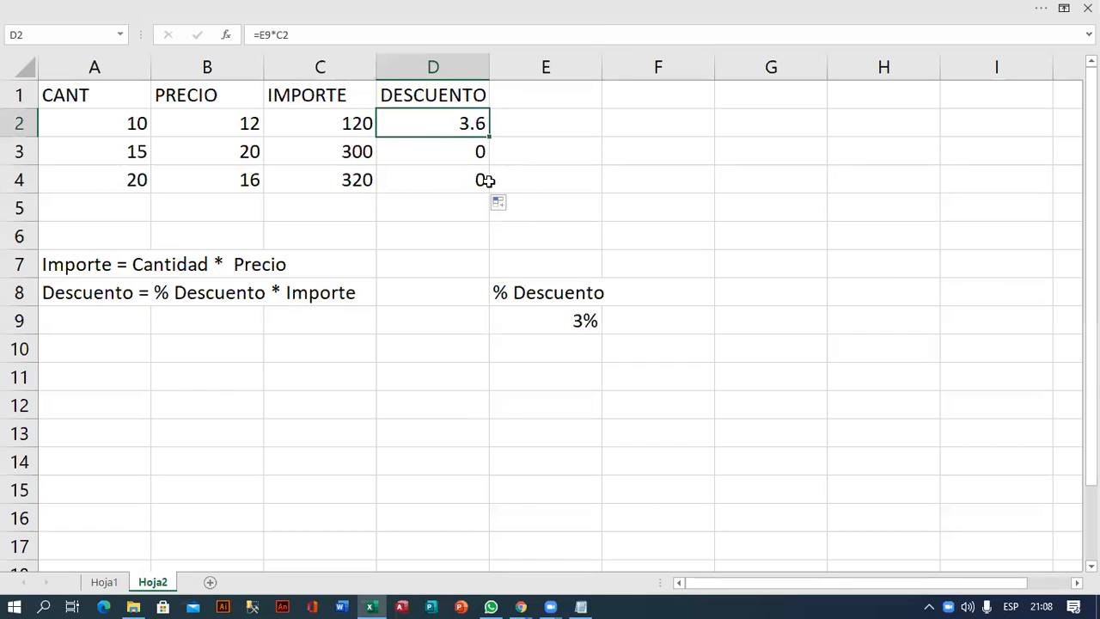
- Review the IMPORTE formula in C2 and copy it down through C4 again
{"action": "left_click", "coordinate": [351, 128]}
{"action": "double_click", "coordinate": [350, 127]}
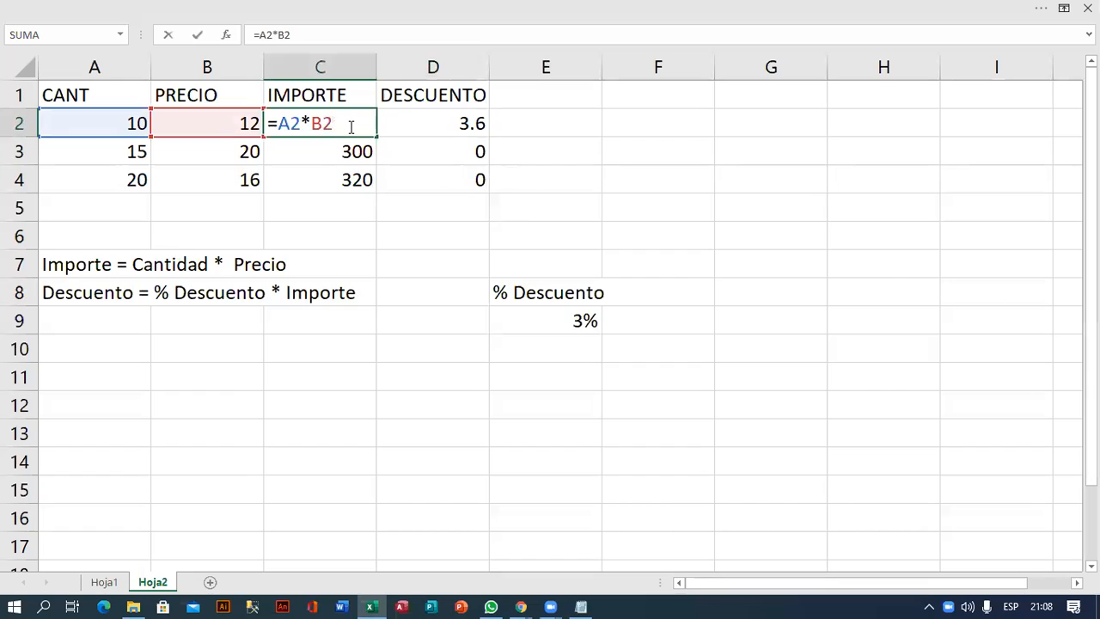
{"action": "type", "text": "|"}
{"action": "key", "text": "Return"}
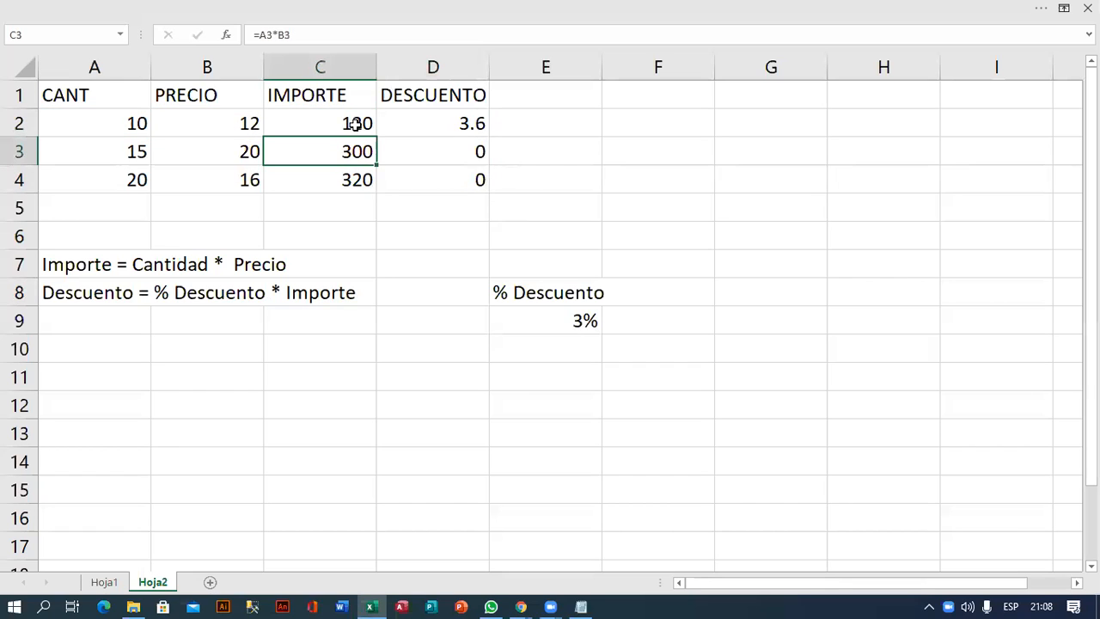
{"action": "left_click", "coordinate": [356, 124]}
{"action": "left_click_drag", "start_coordinate": [376, 140], "coordinate": [376, 194]}
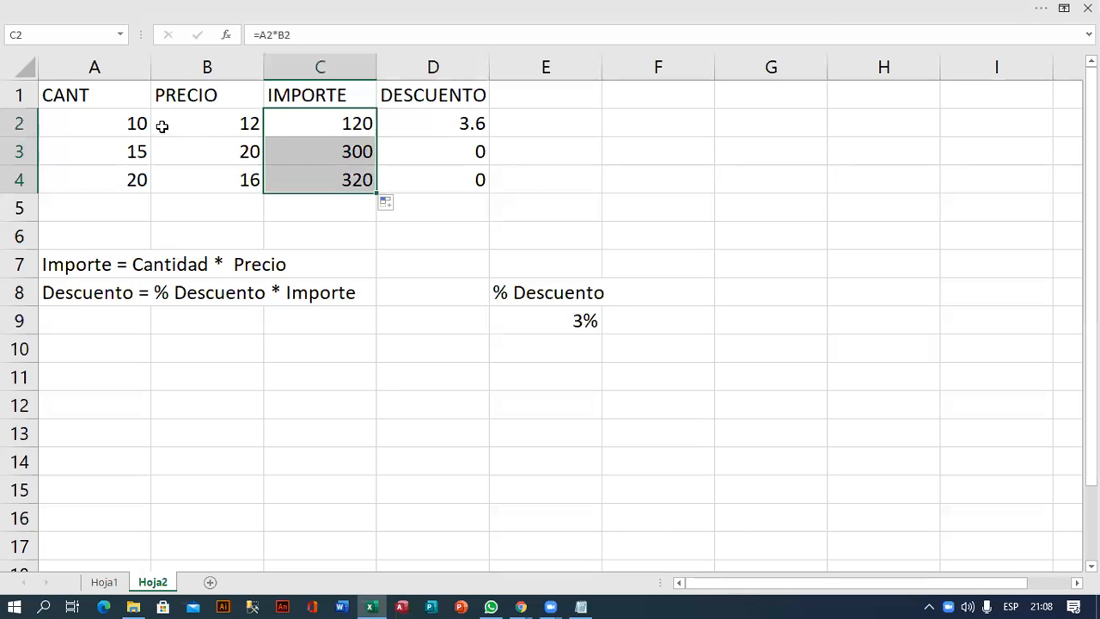
- Go through the quantity and price pairs in A2:B4 that each IMPORTE formula multiplies, row by row
{"action": "left_click", "coordinate": [115, 120]}
{"action": "left_click", "coordinate": [221, 116]}
{"action": "left_click", "coordinate": [133, 150]}
{"action": "left_click", "coordinate": [218, 151]}
{"action": "left_click", "coordinate": [139, 175]}
{"action": "left_click", "coordinate": [212, 182]}
{"action": "left_click", "coordinate": [133, 124]}
{"action": "left_click", "coordinate": [214, 123]}
{"action": "left_click", "coordinate": [115, 150]}
{"action": "left_click", "coordinate": [191, 152]}
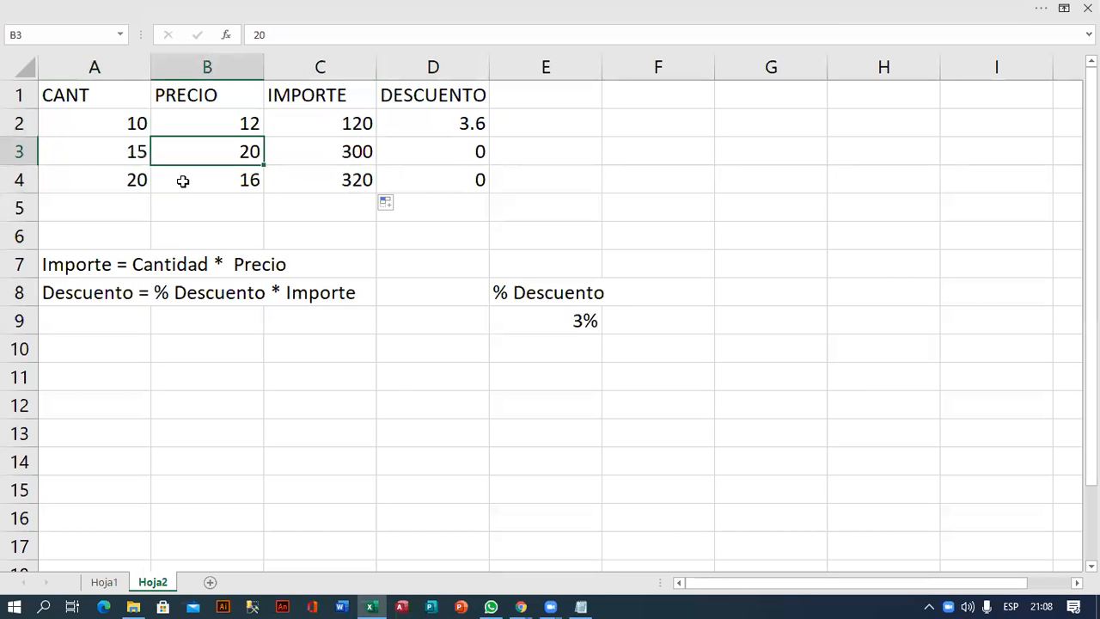
{"action": "left_click", "coordinate": [181, 177]}
{"action": "left_click", "coordinate": [183, 130]}
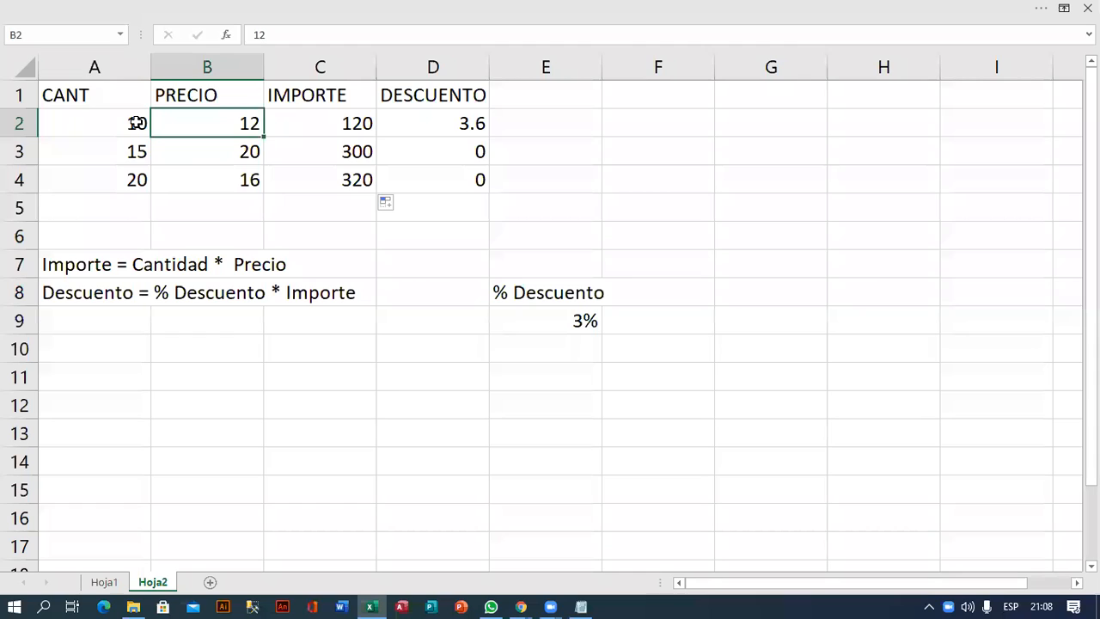
{"action": "left_click", "coordinate": [134, 120]}
{"action": "left_click", "coordinate": [136, 151]}
{"action": "left_click", "coordinate": [218, 152]}
{"action": "left_click", "coordinate": [133, 179]}
{"action": "left_click", "coordinate": [222, 177]}
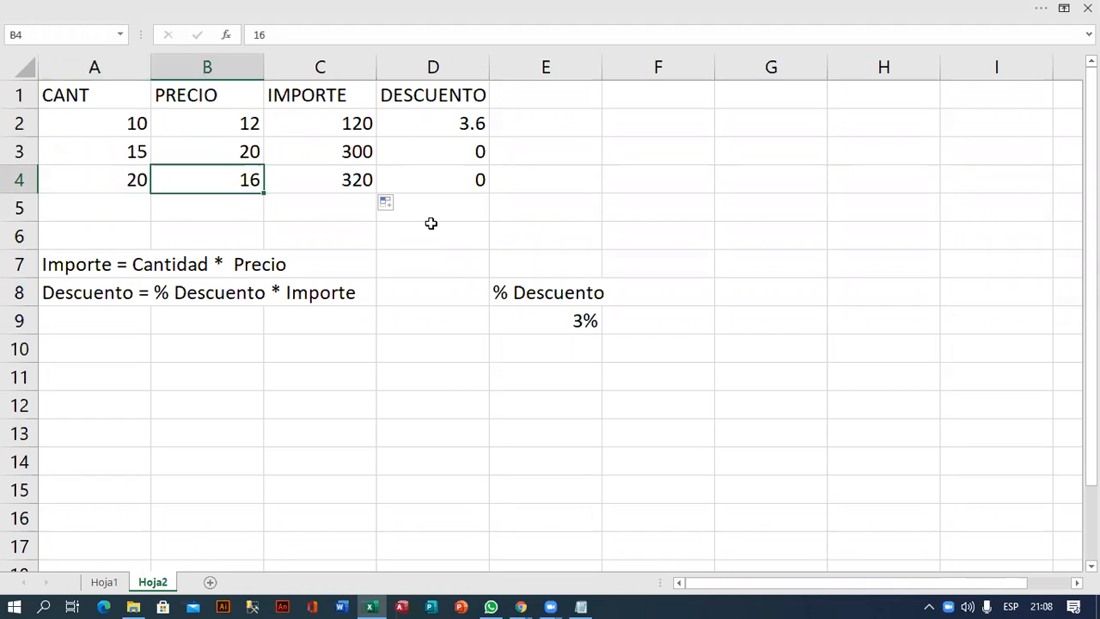
- Recheck the discount formula in D2, copy it down to D4 again and look at the copied formulas
{"action": "left_click", "coordinate": [475, 129]}
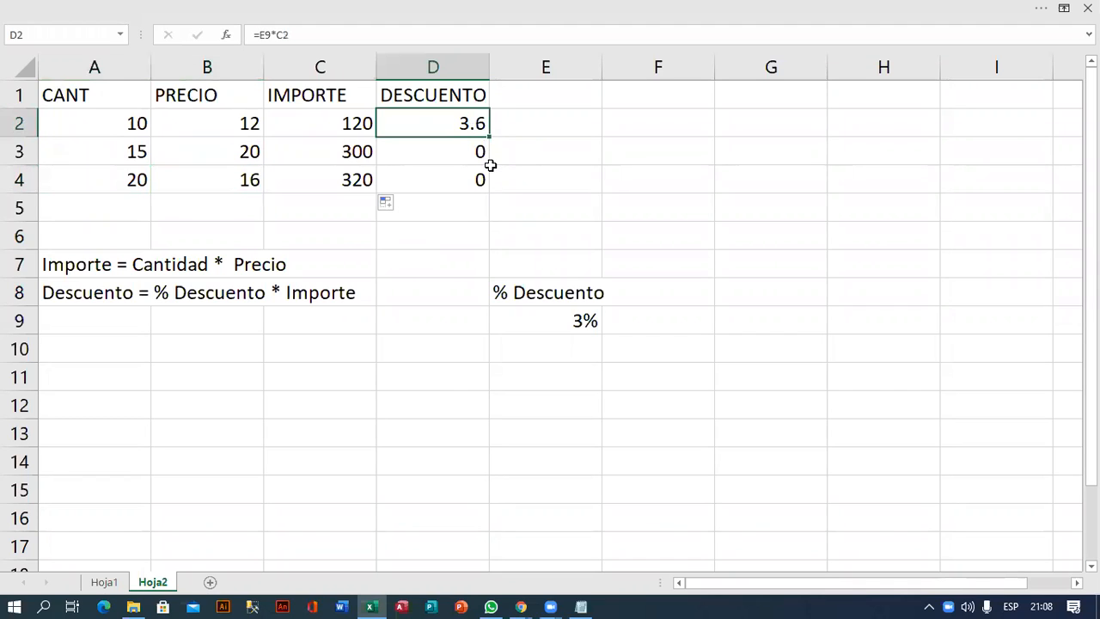
{"action": "double_click", "coordinate": [475, 123]}
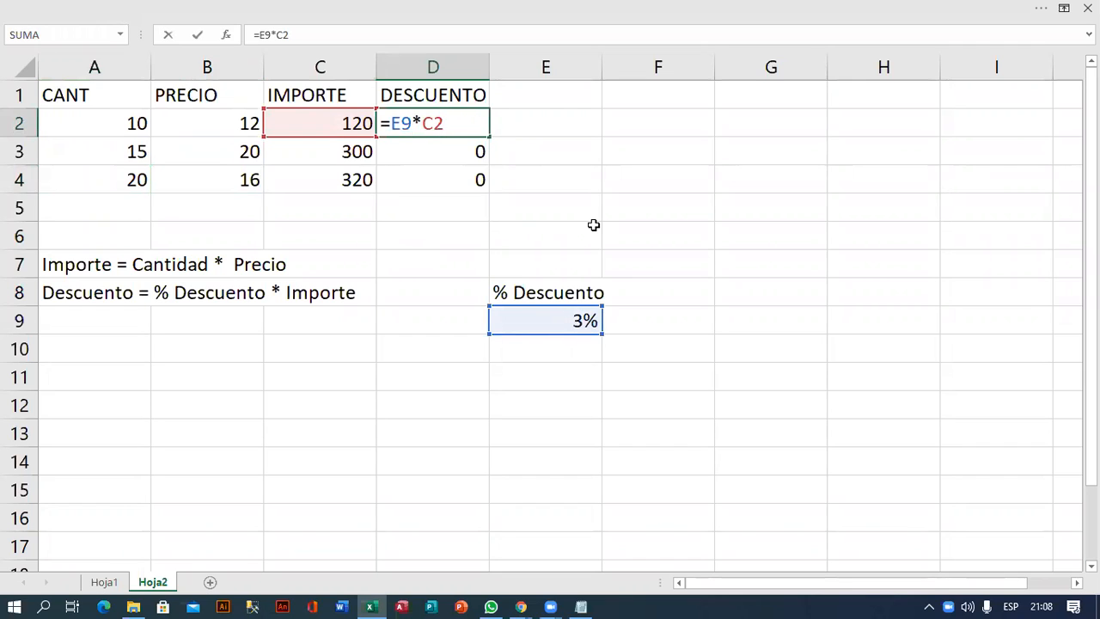
{"action": "key", "text": "ctrl+Return"}
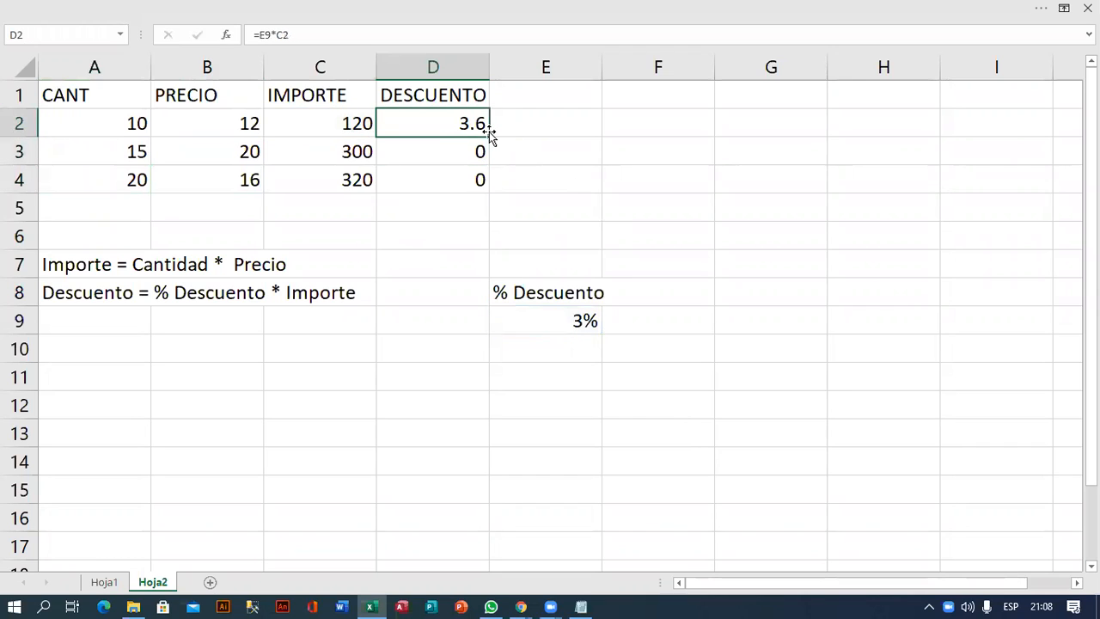
{"action": "left_click_drag", "start_coordinate": [490, 136], "coordinate": [491, 191]}
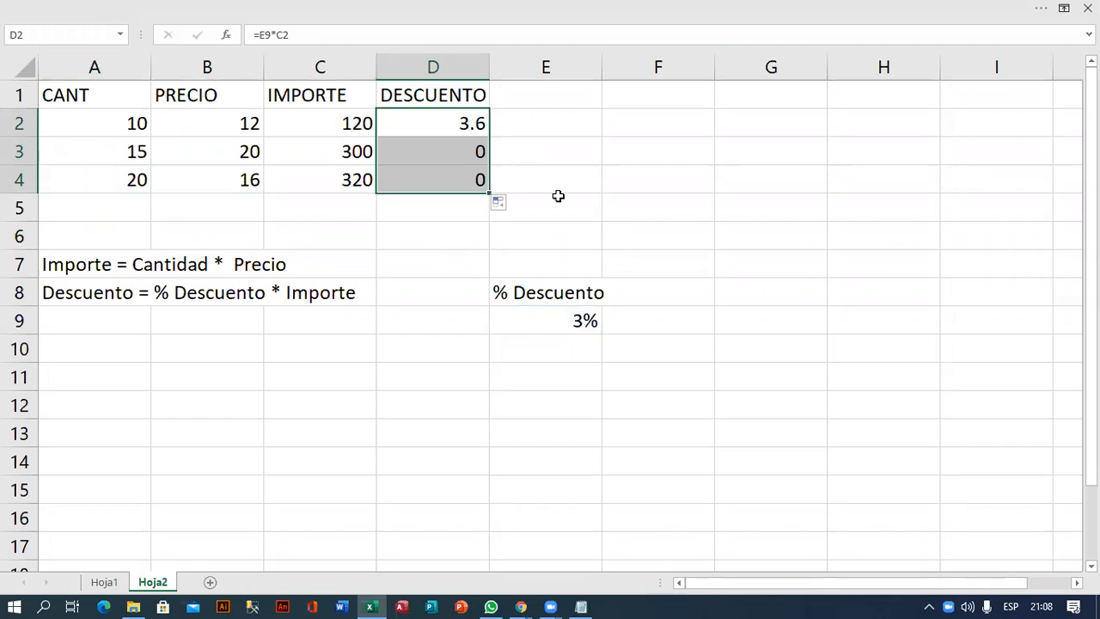
{"action": "left_click", "coordinate": [469, 154]}
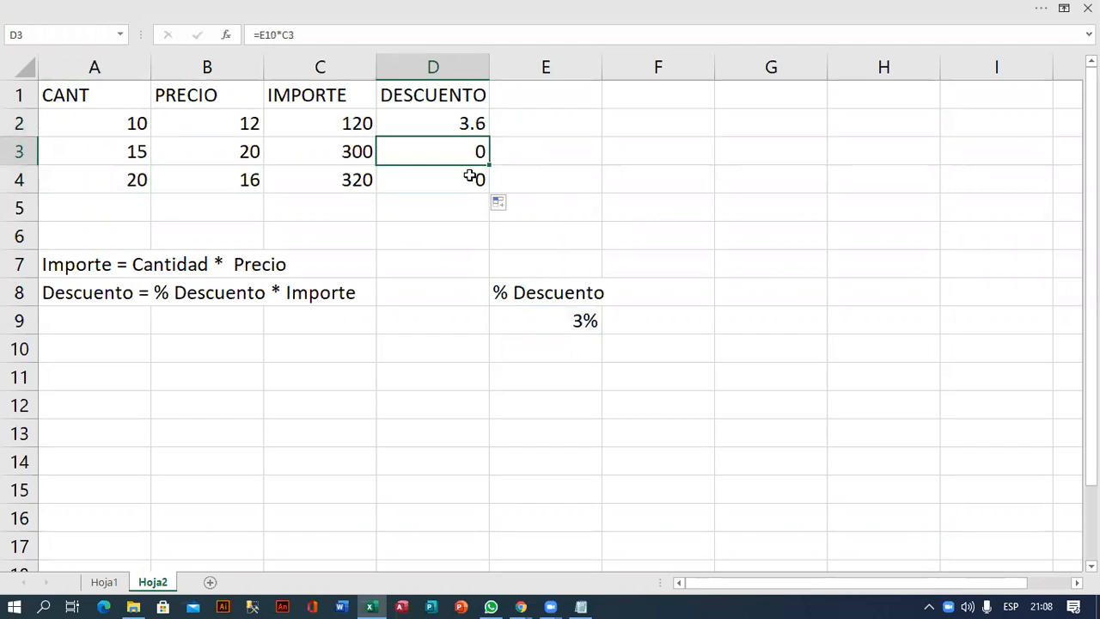
{"action": "left_click", "coordinate": [467, 177]}
{"action": "left_click", "coordinate": [459, 130]}
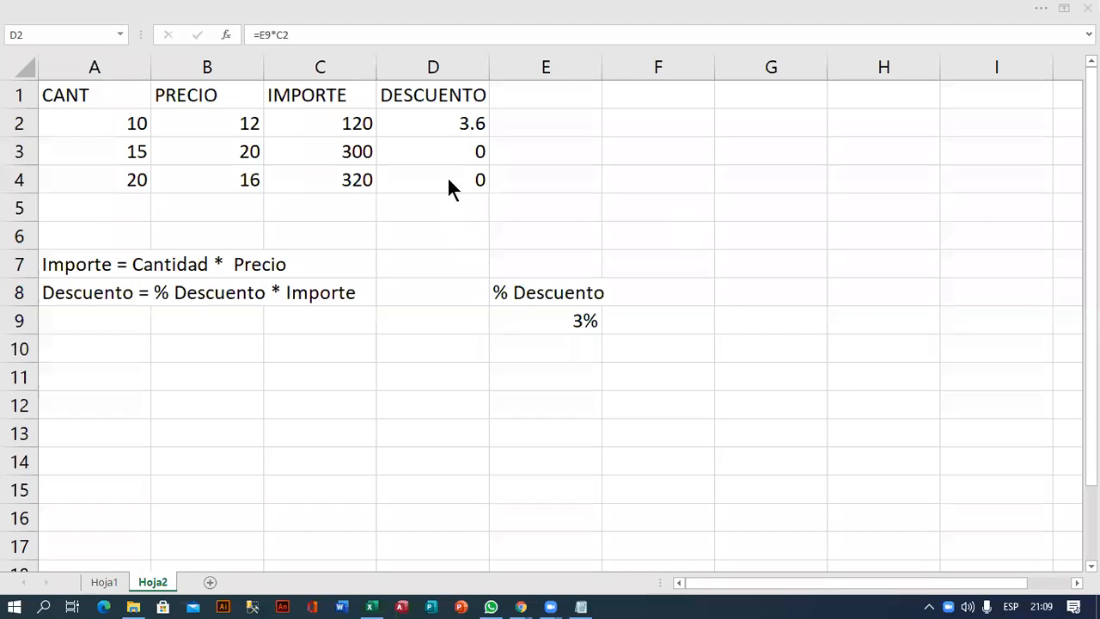
- Examine how the percentage and amount references shift in the discount formulas of D2, D3 and D4
{"action": "left_click", "coordinate": [447, 153]}
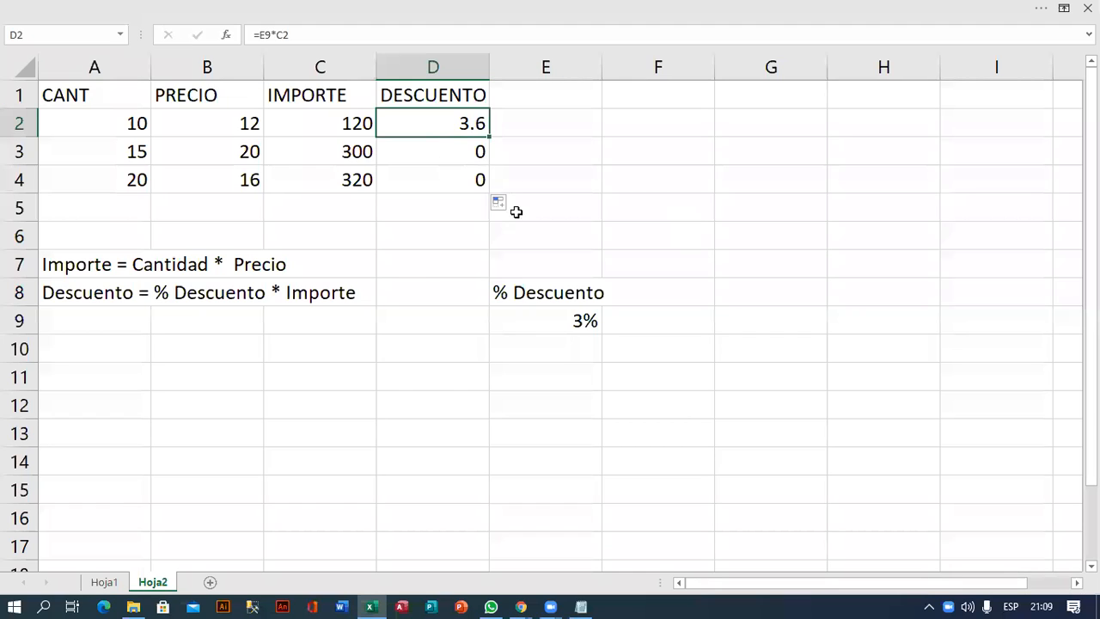
{"action": "left_click", "coordinate": [474, 152]}
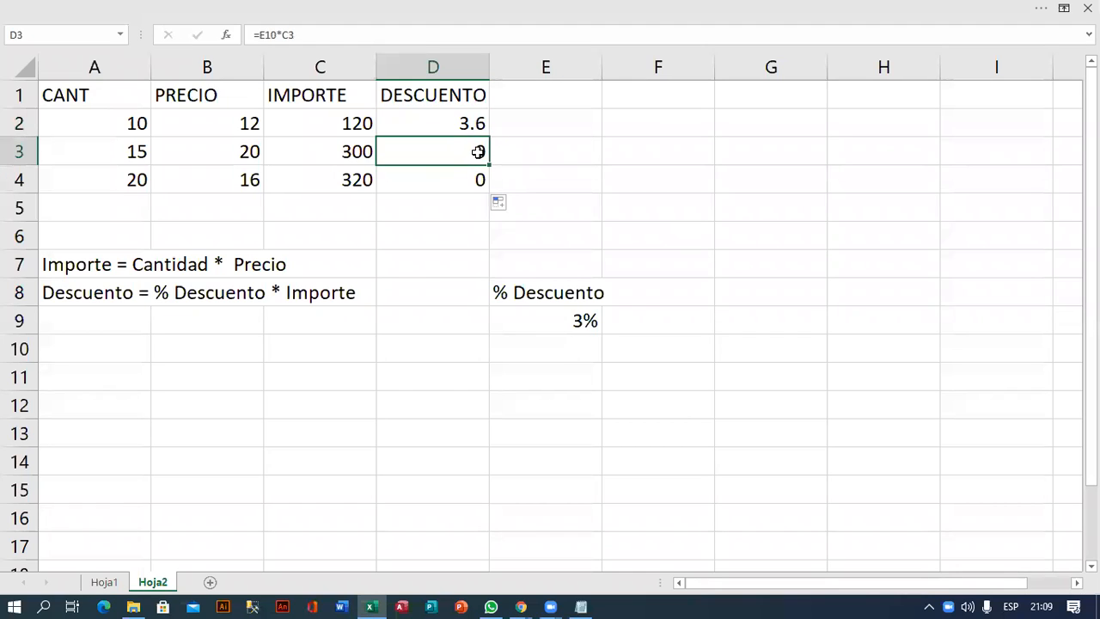
{"action": "left_click", "coordinate": [466, 124]}
{"action": "double_click", "coordinate": [466, 124]}
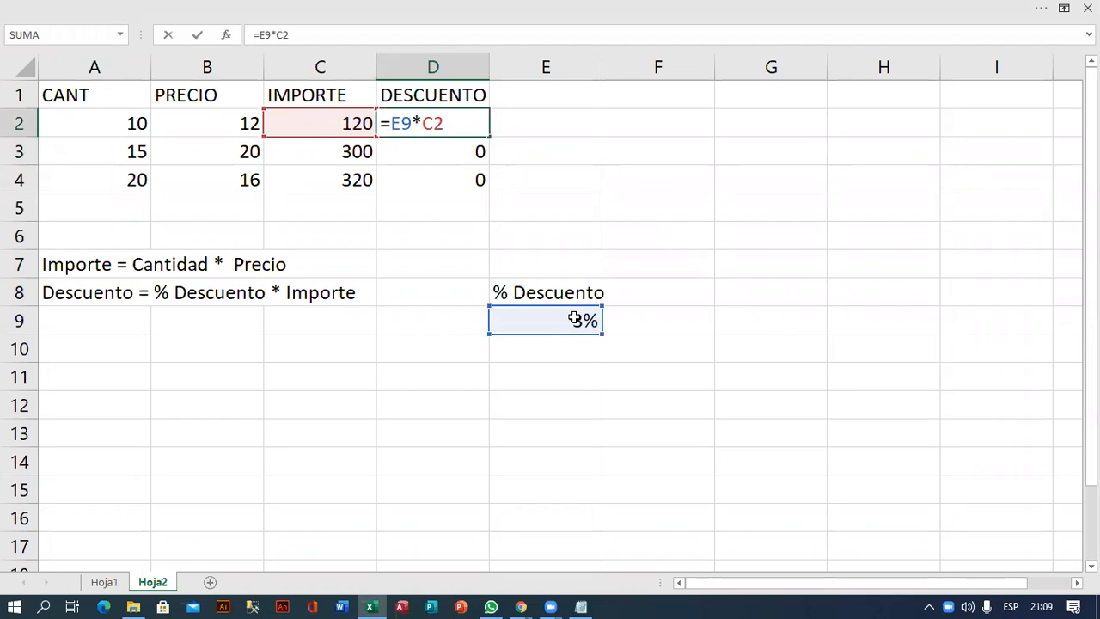
{"action": "key", "text": "Return"}
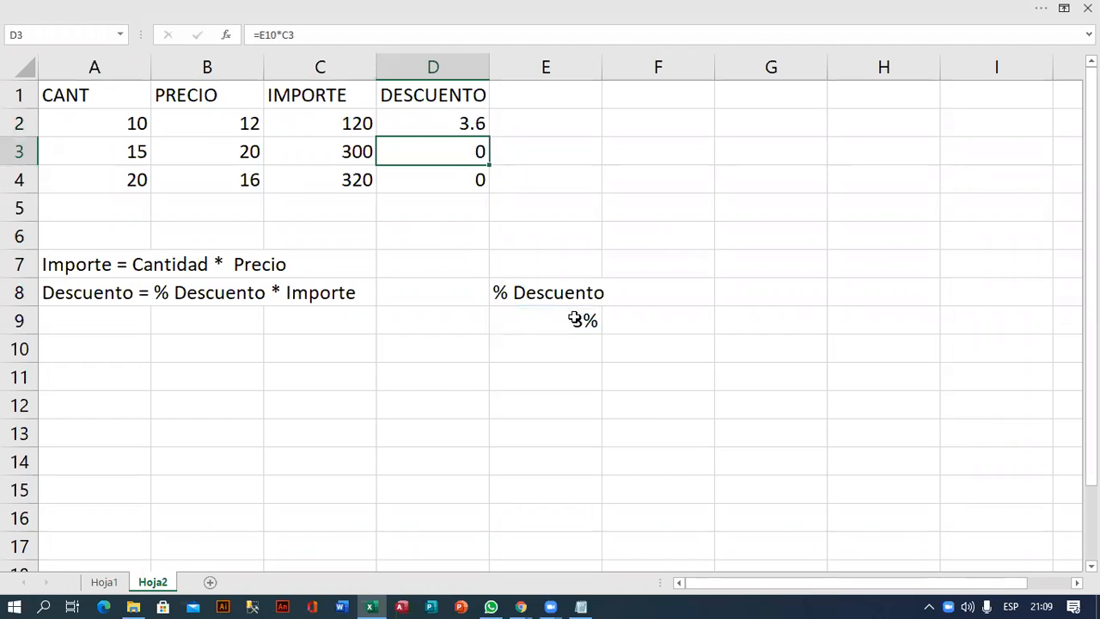
{"action": "double_click", "coordinate": [465, 153]}
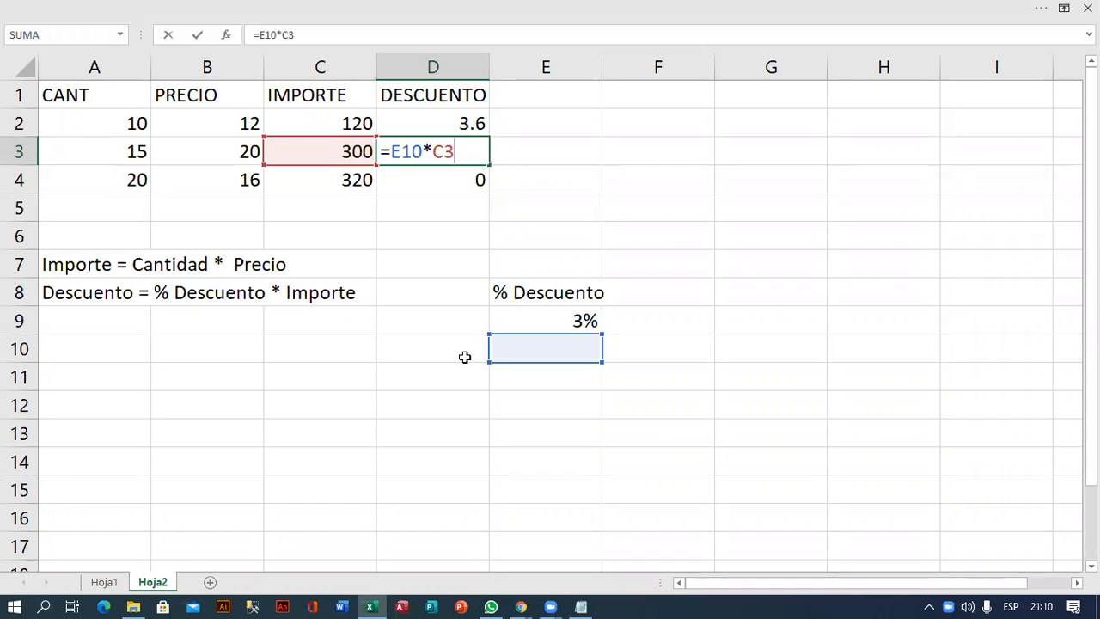
{"action": "key", "text": "Return"}
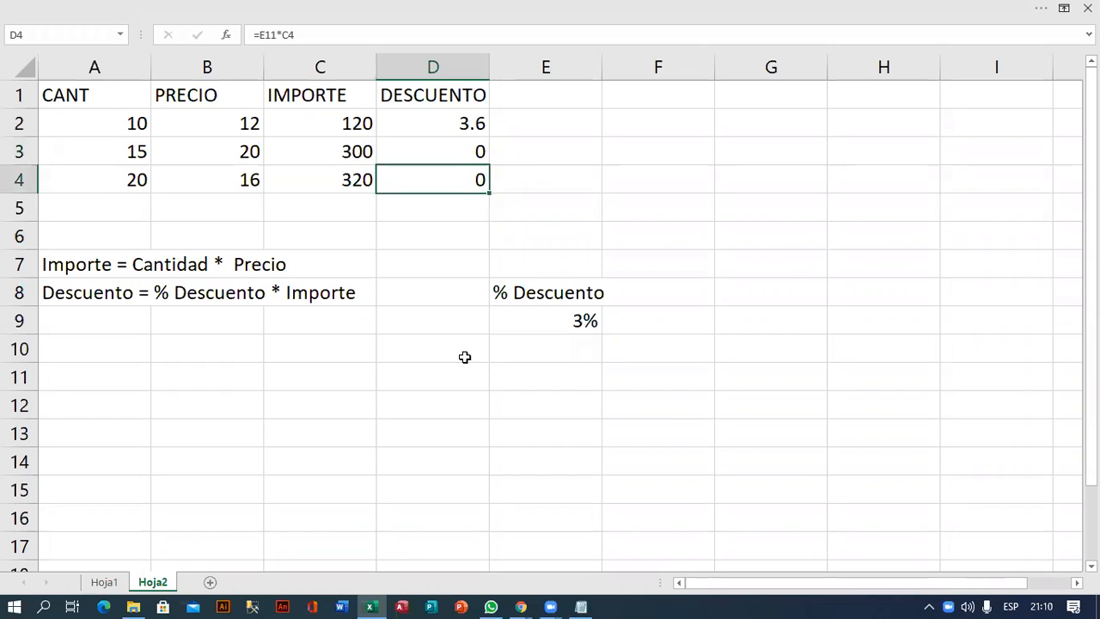
{"action": "double_click", "coordinate": [464, 177]}
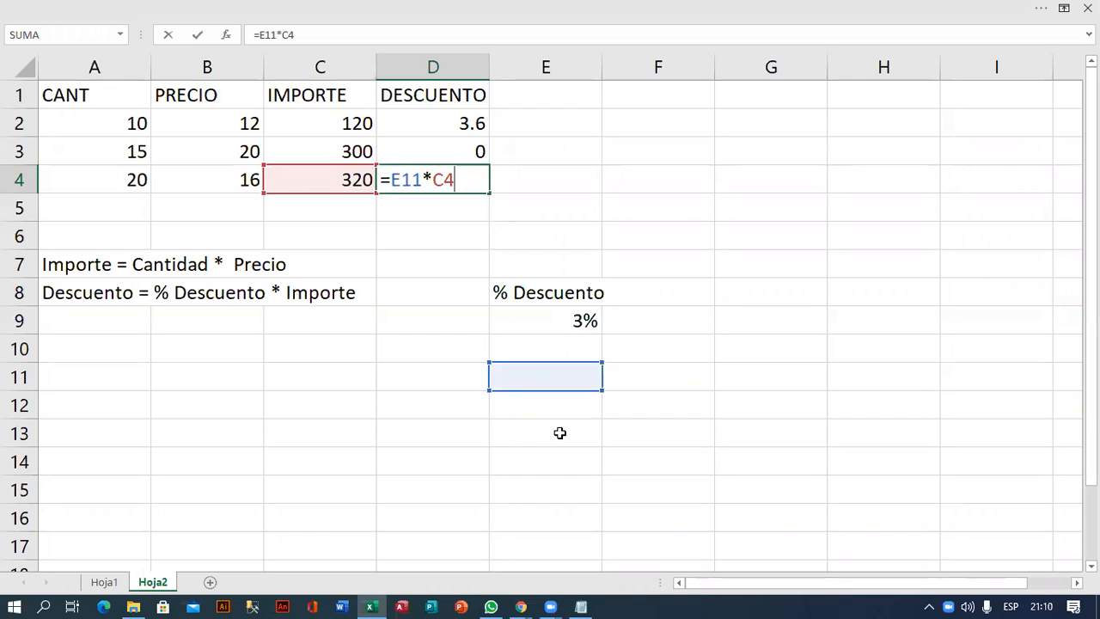
{"action": "key", "text": "Return"}
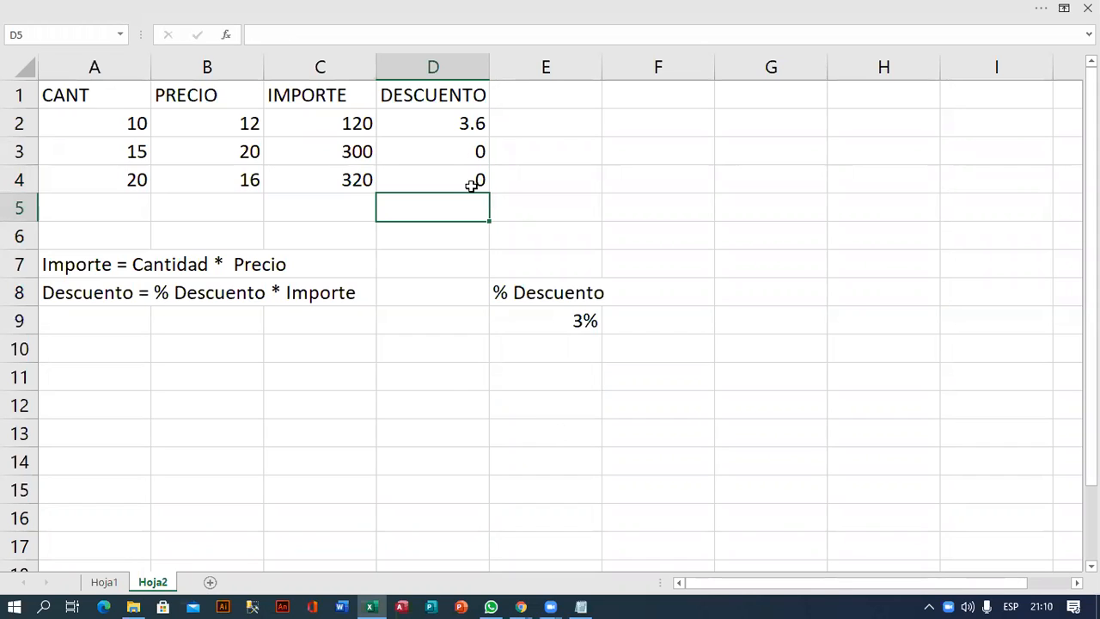
- Open the D2 discount formula and examine its references to the percentage and amount cells
{"action": "double_click", "coordinate": [458, 122]}
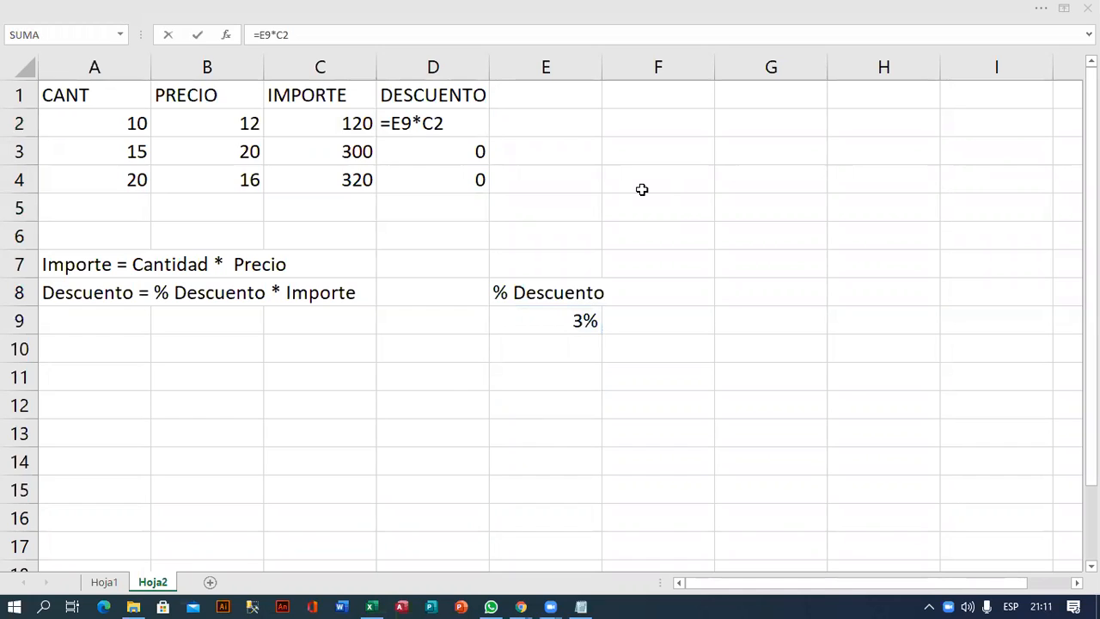
{"action": "left_click", "coordinate": [459, 117]}
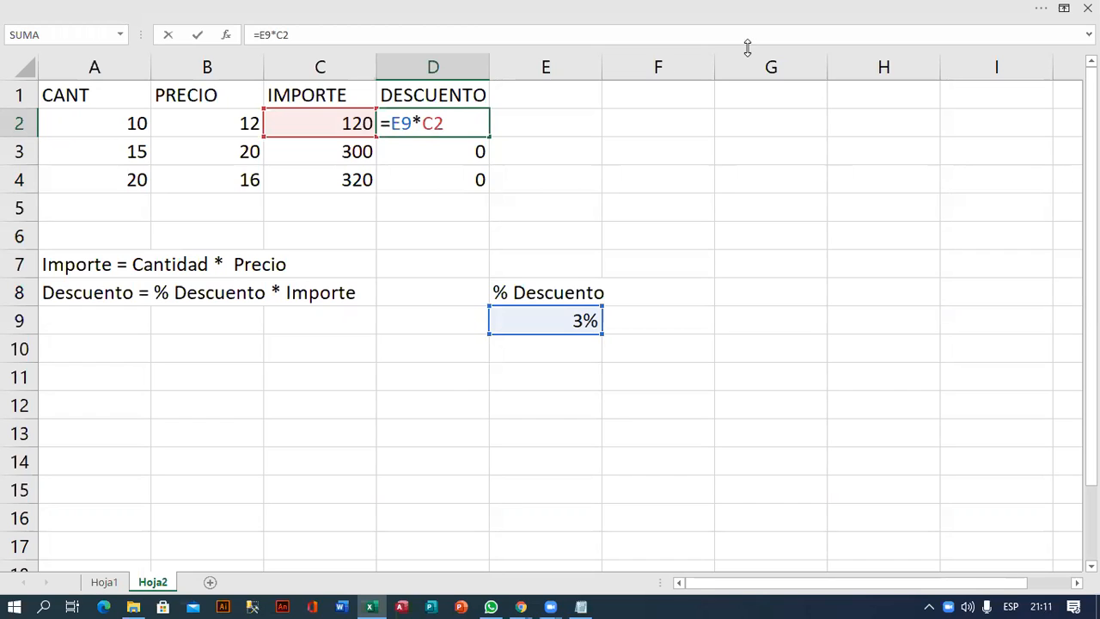
{"action": "left_click", "coordinate": [569, 344]}
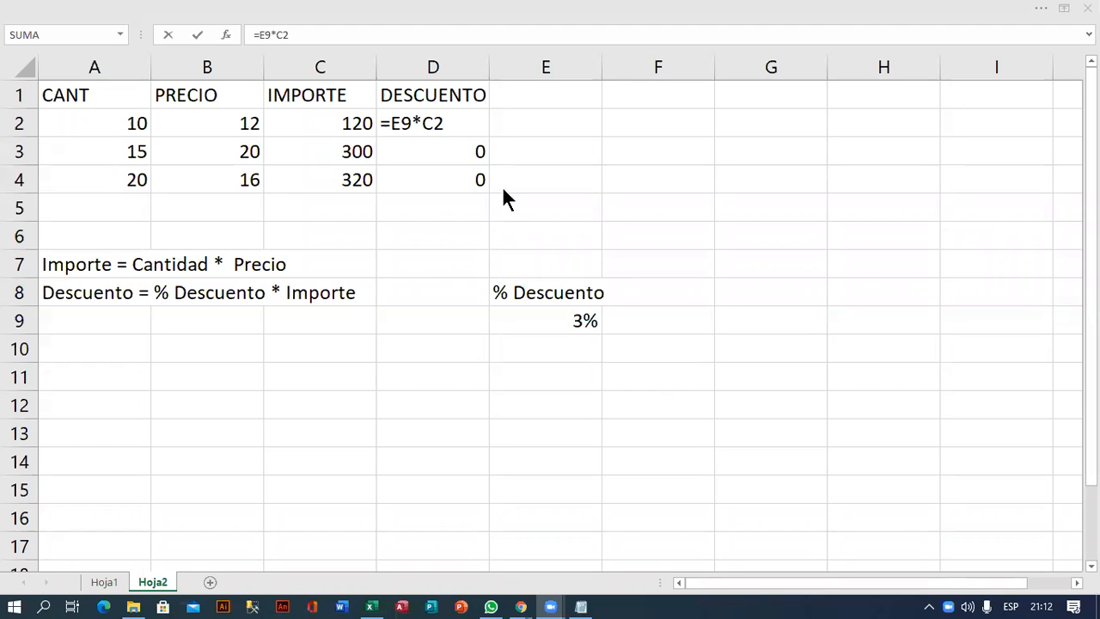
{"action": "left_click", "coordinate": [445, 123]}
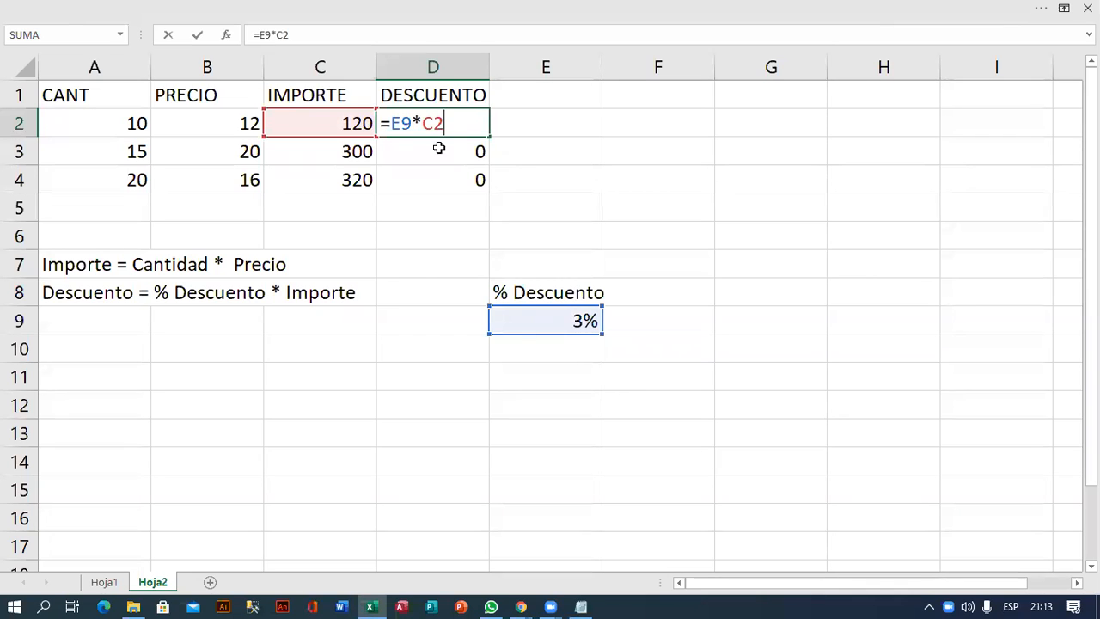
{"action": "left_click", "coordinate": [414, 123]}
{"action": "key", "text": "Return"}
- Fill the D2 formula down to D4 once more and check which percentage cell D4 refers to
{"action": "key", "text": "Up"}
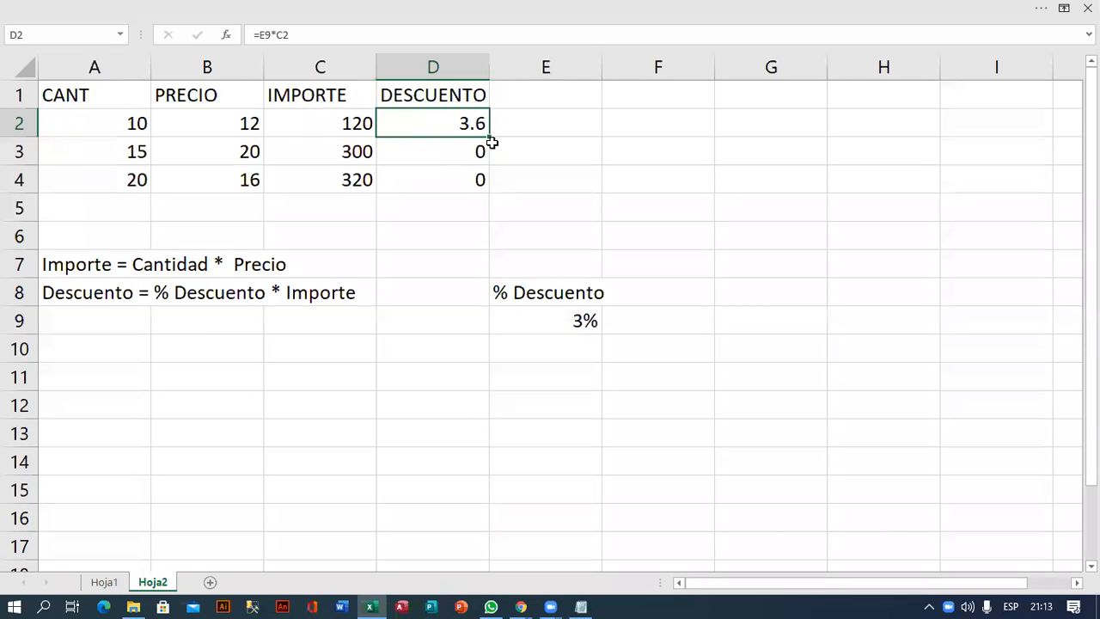
{"action": "left_click_drag", "start_coordinate": [489, 137], "coordinate": [473, 181]}
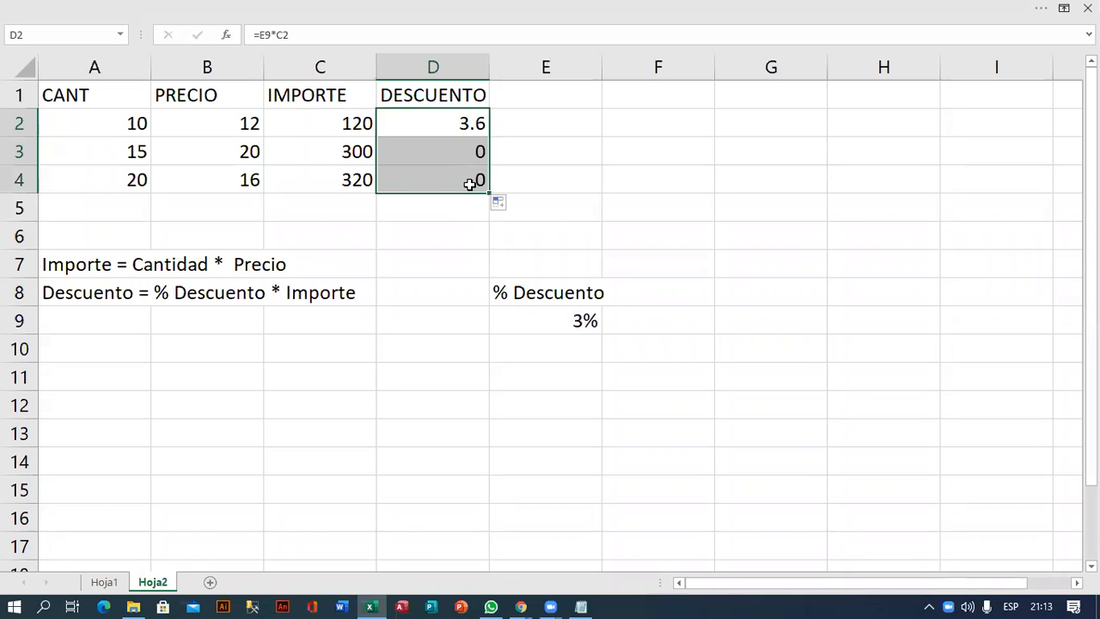
{"action": "double_click", "coordinate": [473, 182]}
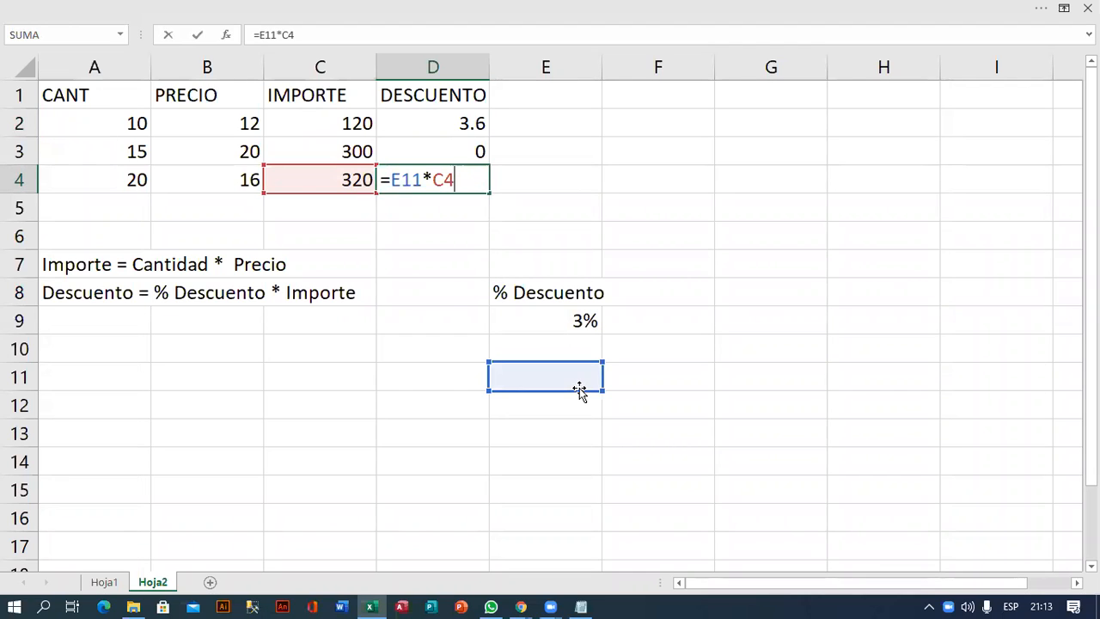
- Make the percentage reference in the D2 discount formula absolute as $E$9 and examine its dollar signs
{"action": "left_click", "coordinate": [462, 121]}
{"action": "double_click", "coordinate": [433, 135]}
{"action": "left_click", "coordinate": [403, 124]}
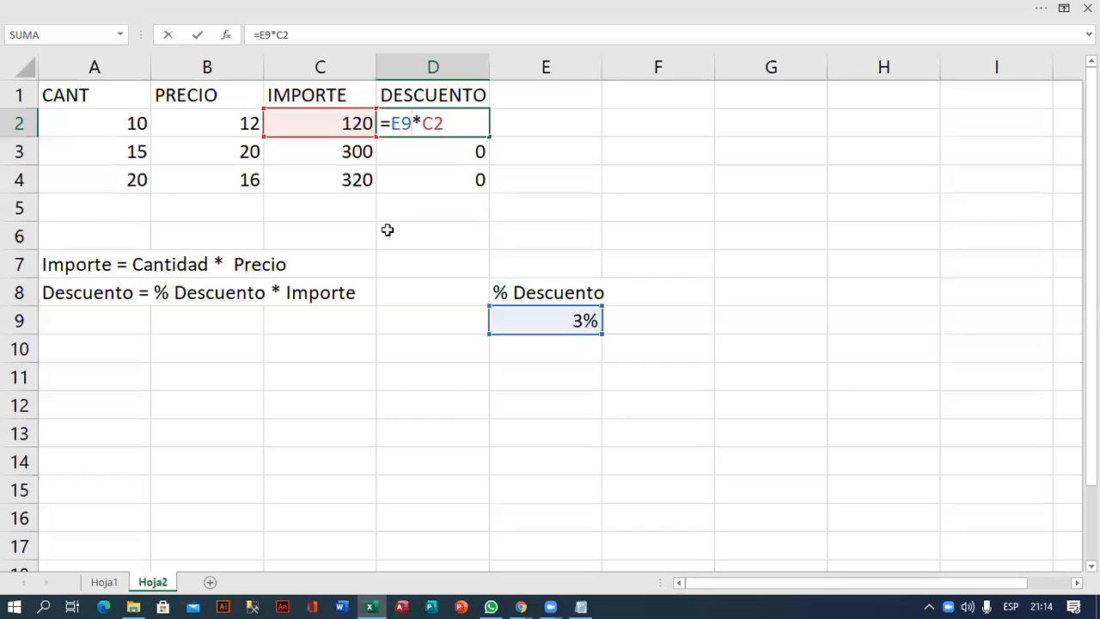
{"action": "key", "text": "F4"}
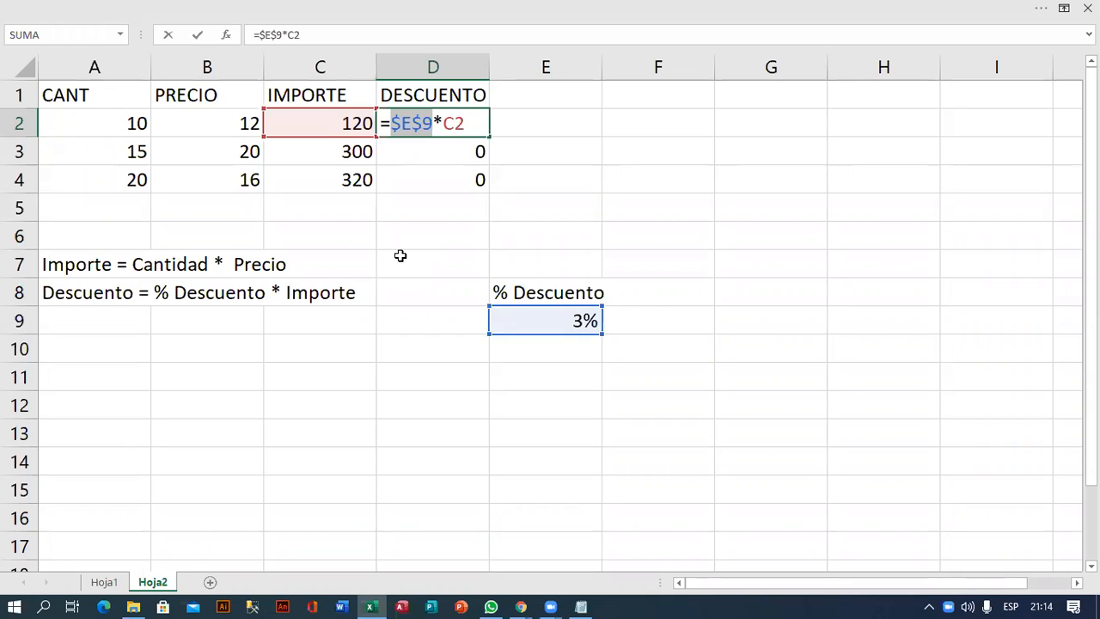
{"action": "left_click", "coordinate": [393, 125]}
{"action": "left_click_drag", "start_coordinate": [392, 125], "coordinate": [422, 124]}
{"action": "left_click", "coordinate": [408, 125]}
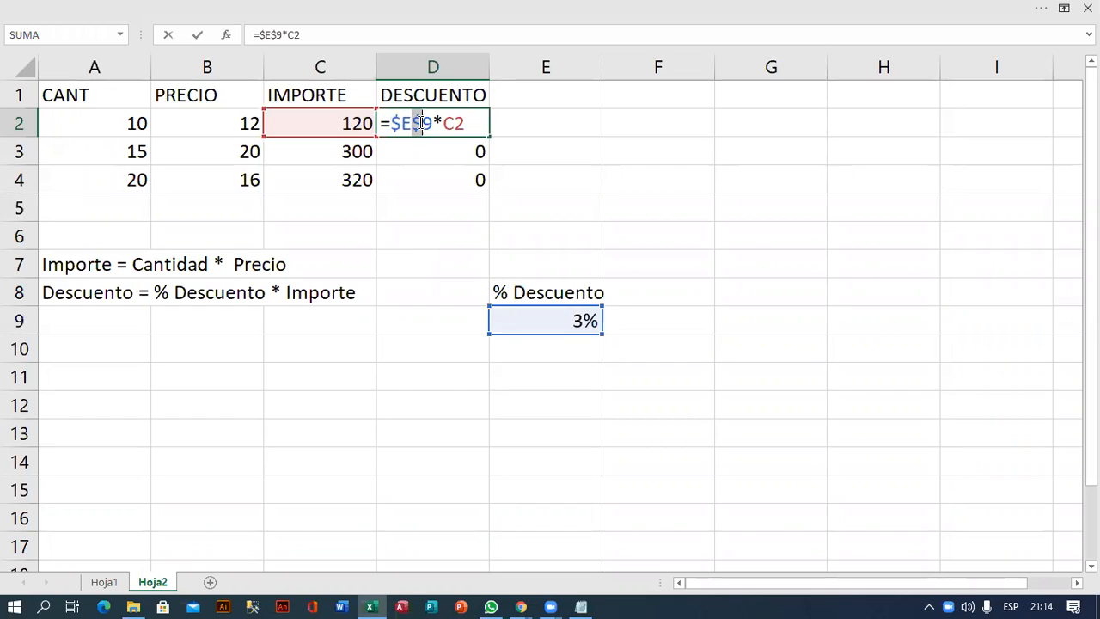
{"action": "left_click", "coordinate": [413, 124]}
- Cycle the percentage reference in the D2 formula through E$9, $E9 and E9, returning it to $E$9
{"action": "key", "text": "F4"}
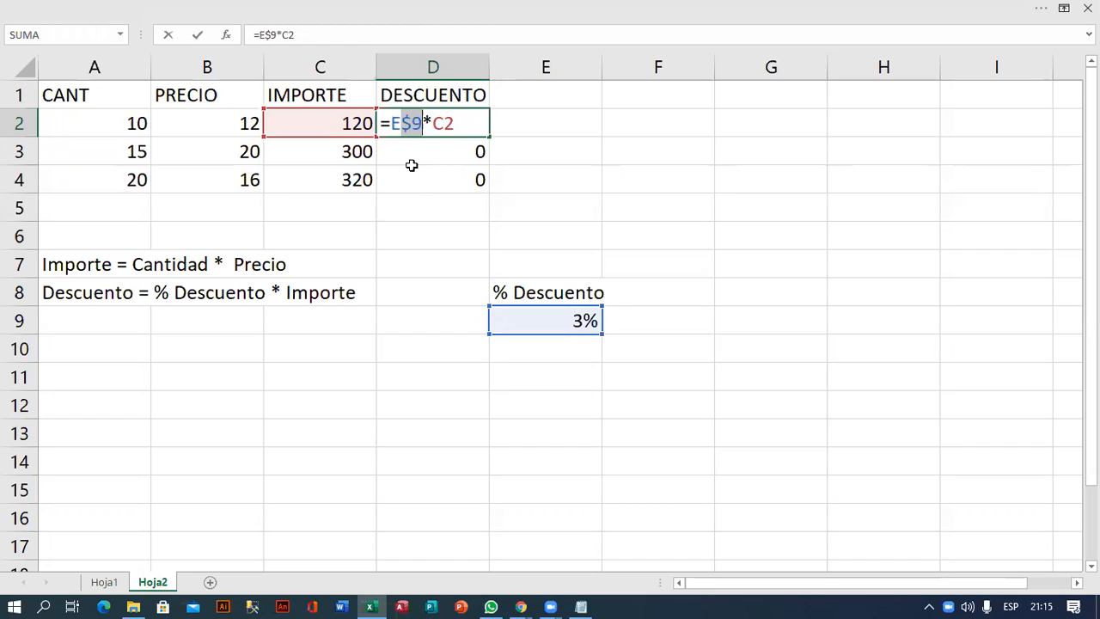
{"action": "left_click", "coordinate": [413, 125]}
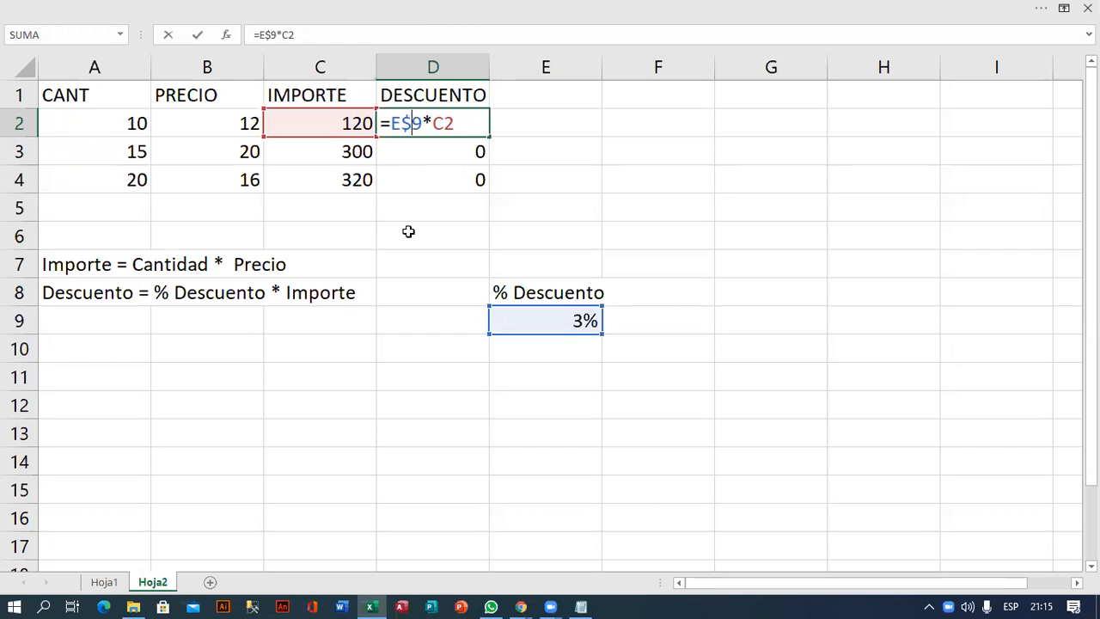
{"action": "key", "text": "F4"}
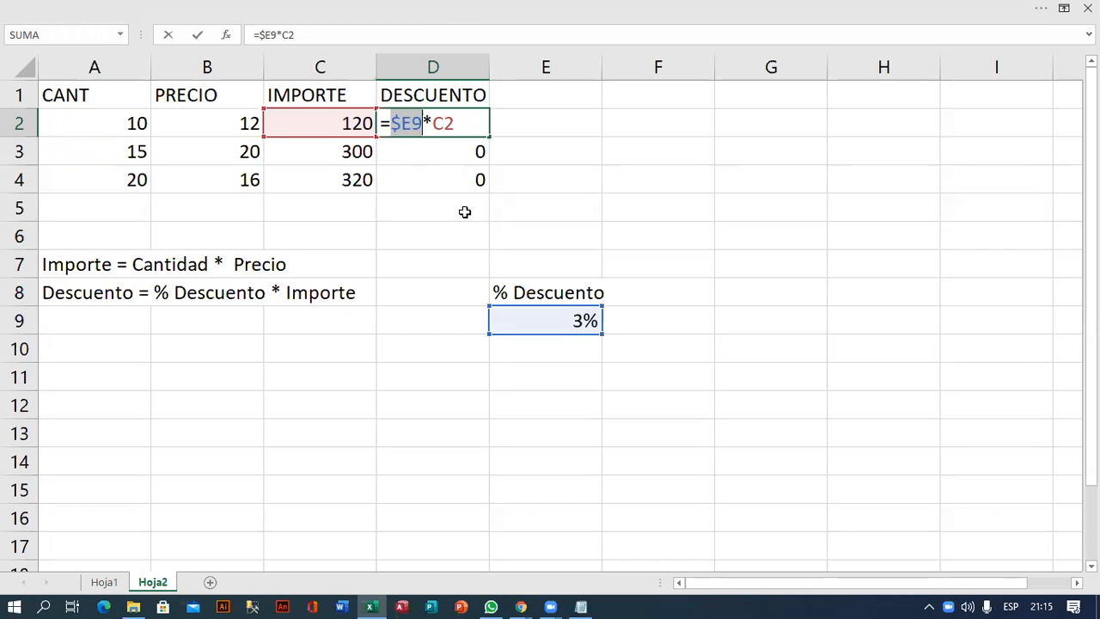
{"action": "key", "text": "F4"}
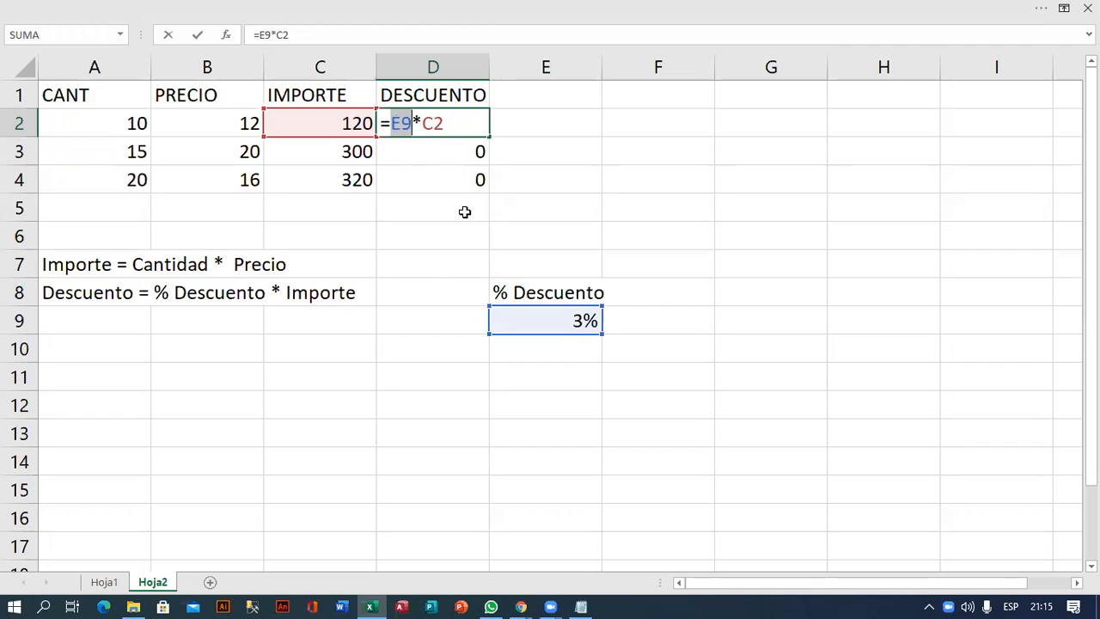
{"action": "key", "text": "F4"}
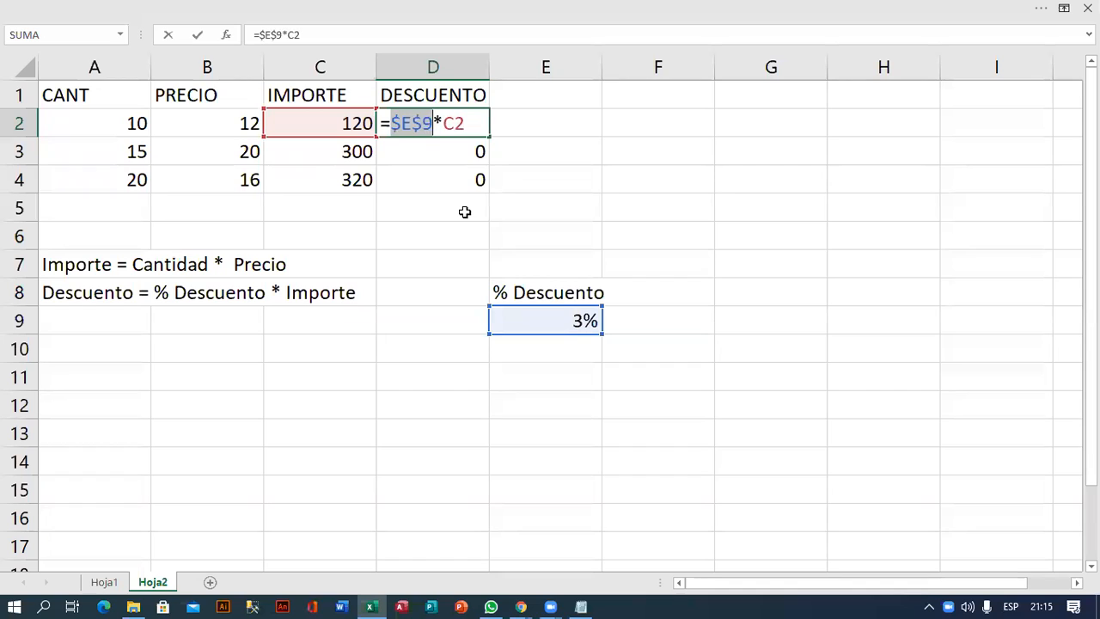
{"action": "key", "text": "F4"}
{"action": "key", "text": "F4"}
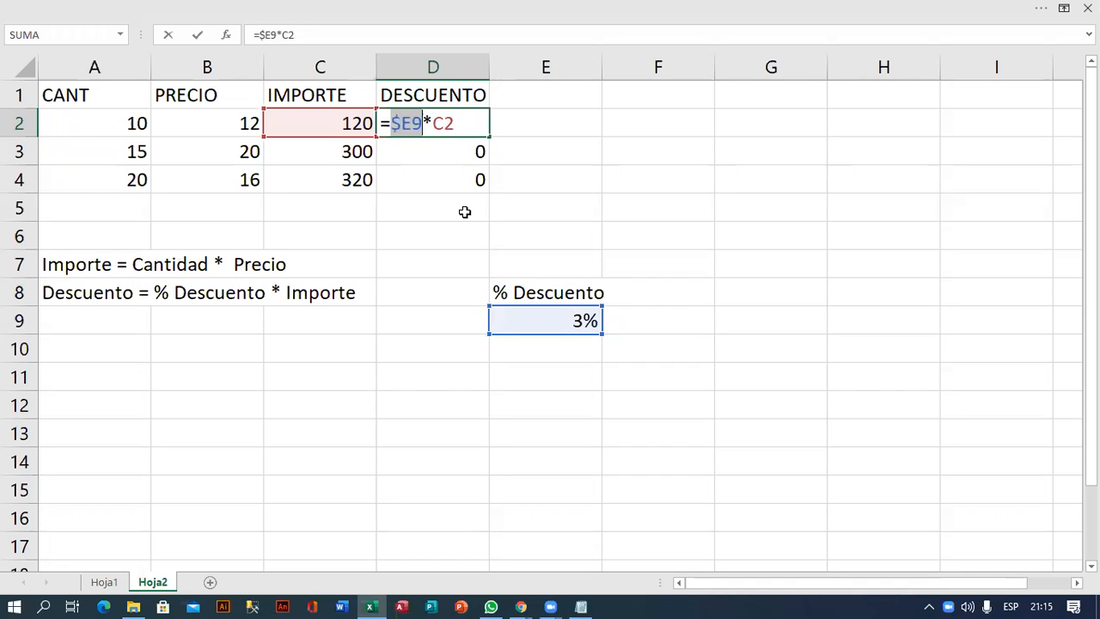
{"action": "key", "text": "F4"}
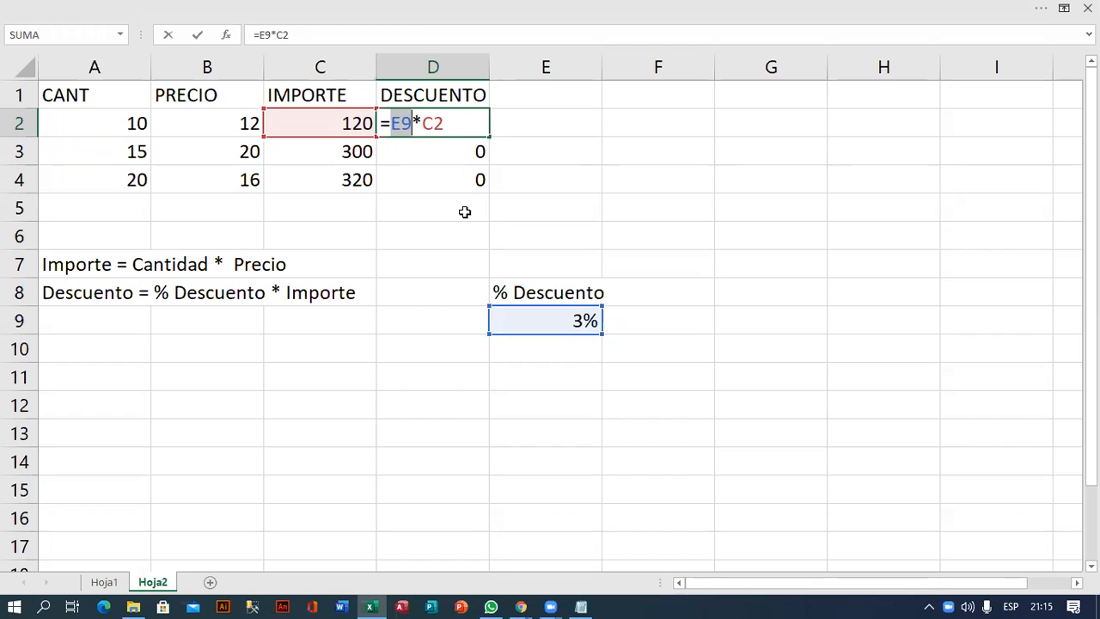
{"action": "key", "text": "F4"}
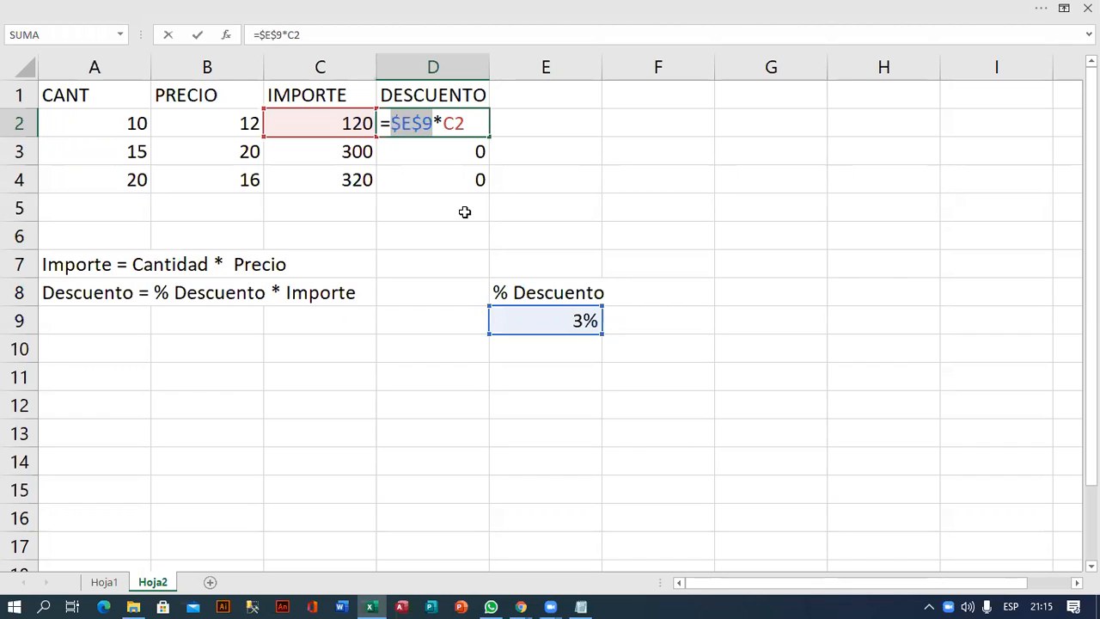
- Enter the discount formula =$E$9*C2 in D2 and fill it down to D4
{"action": "key", "text": "Return"}
{"action": "key", "text": "Up"}
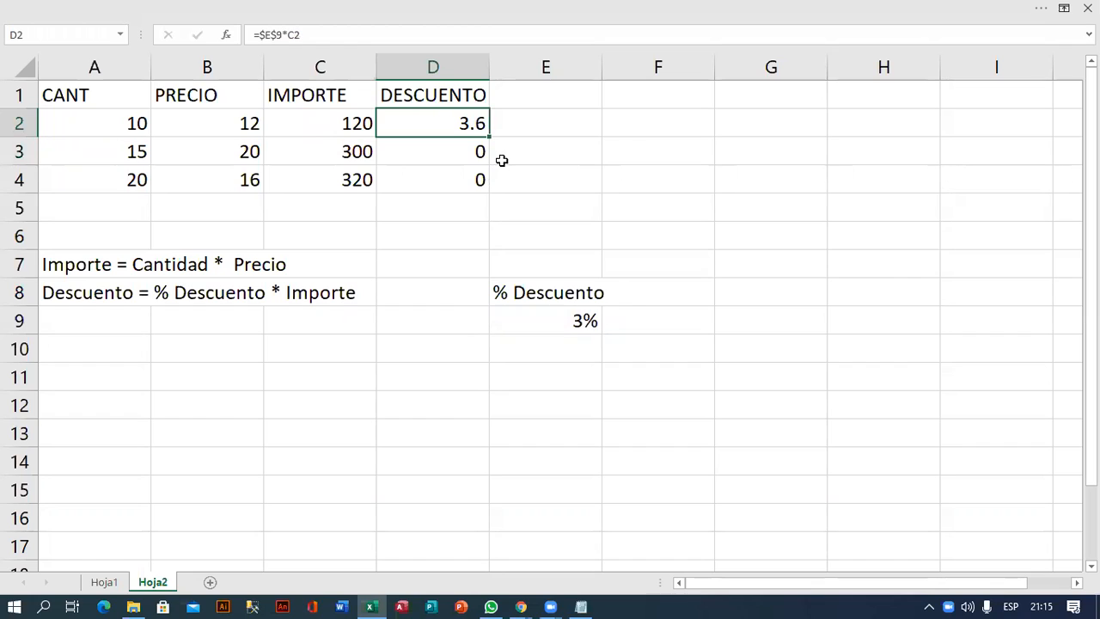
{"action": "left_click_drag", "start_coordinate": [488, 137], "coordinate": [489, 193]}
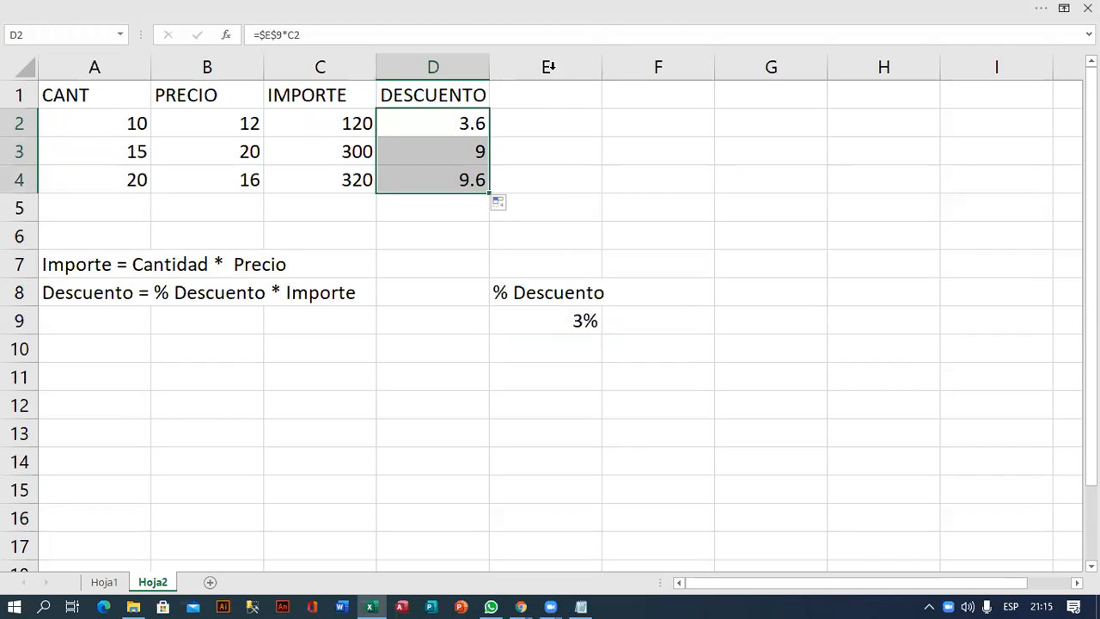
- Examine the percentage and amount references in the copied discount formulas of D3 and D4
{"action": "left_click", "coordinate": [460, 122]}
{"action": "double_click", "coordinate": [449, 149]}
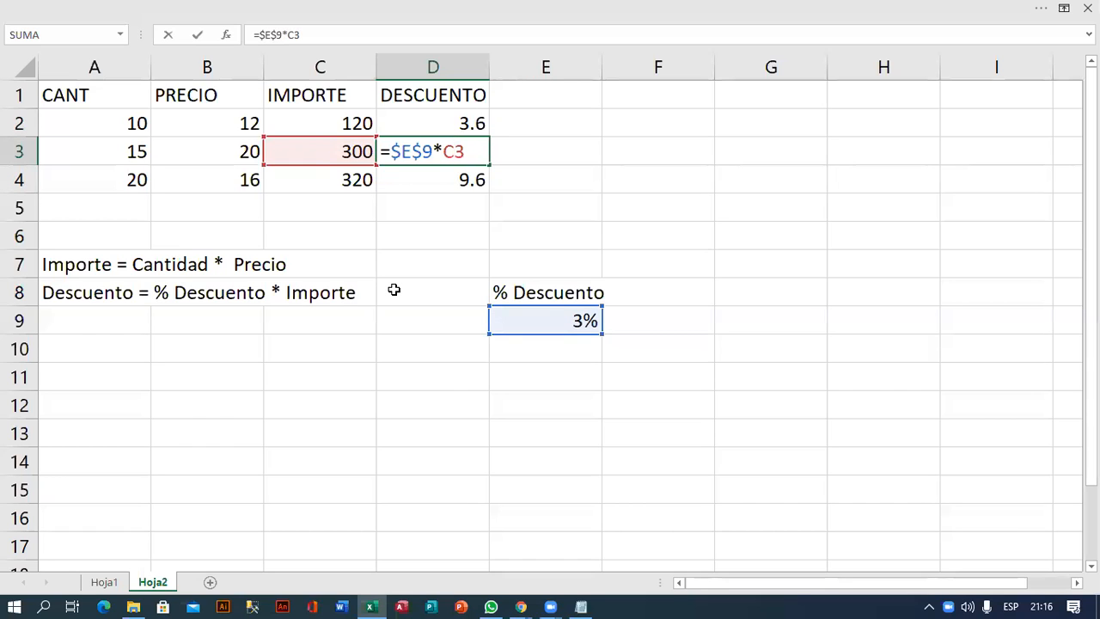
{"action": "key", "text": "Return"}
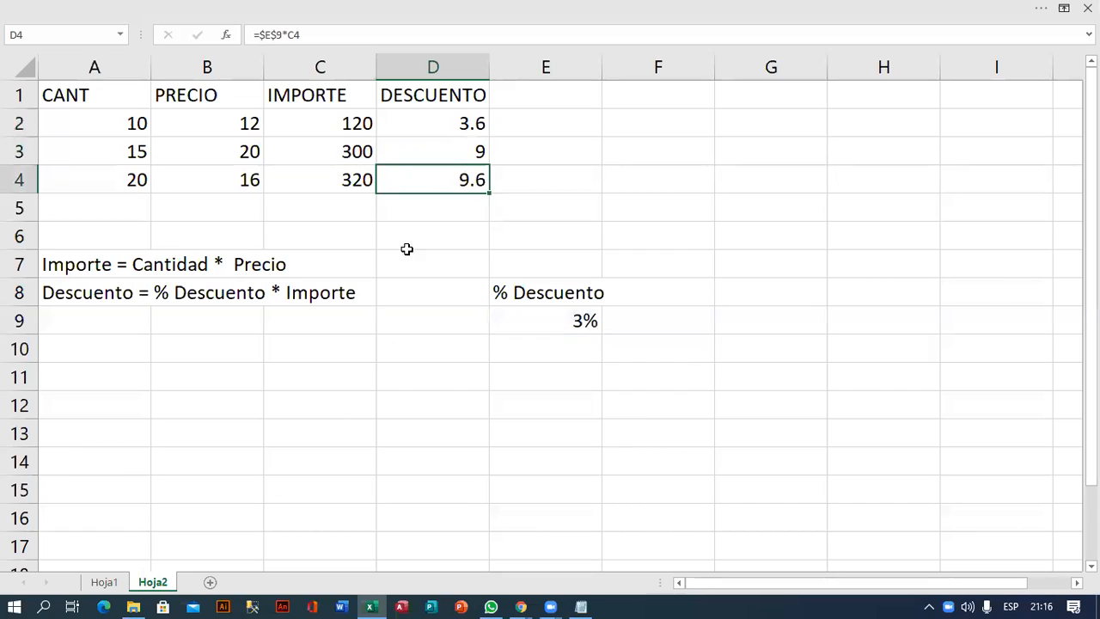
{"action": "key", "text": "F2"}
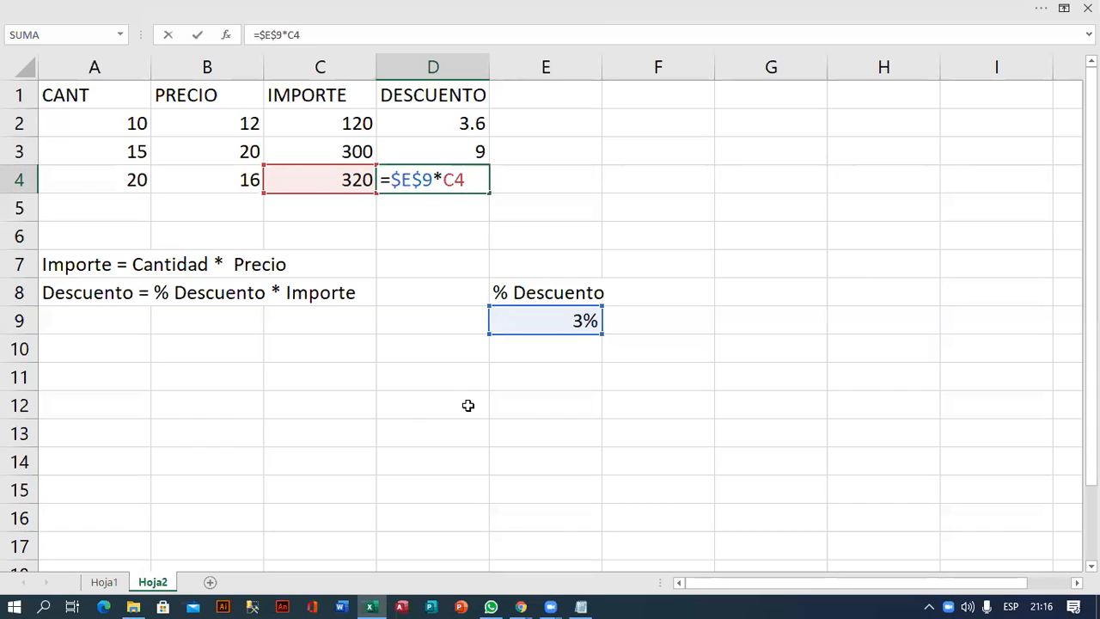
{"action": "key", "text": "Return"}
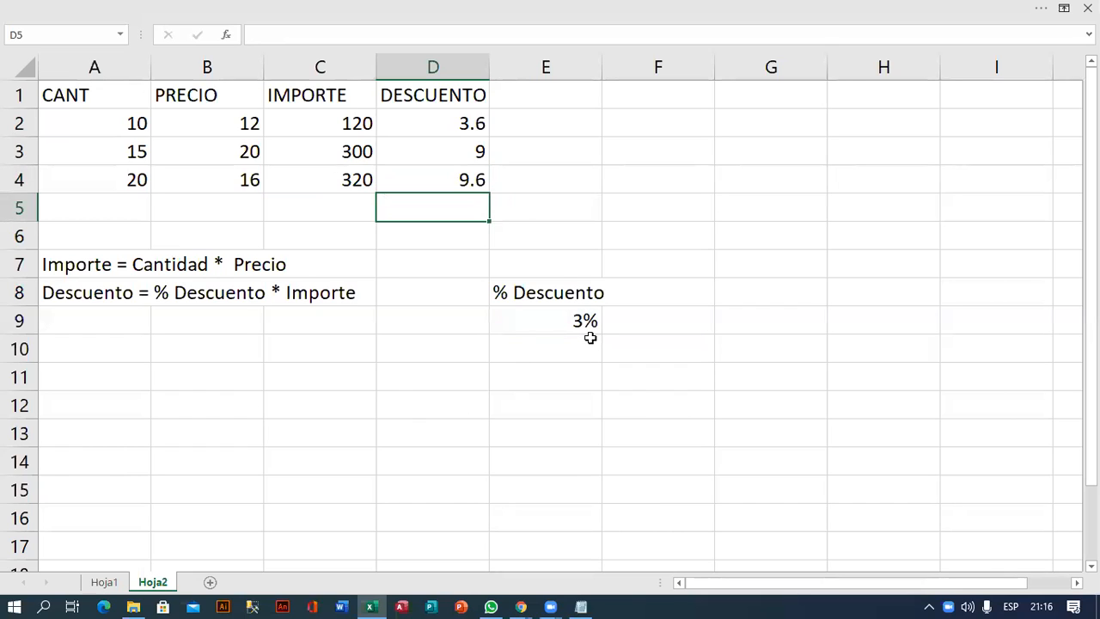
- Add the column heading TOTAL in E1
{"action": "left_click", "coordinate": [536, 102]}
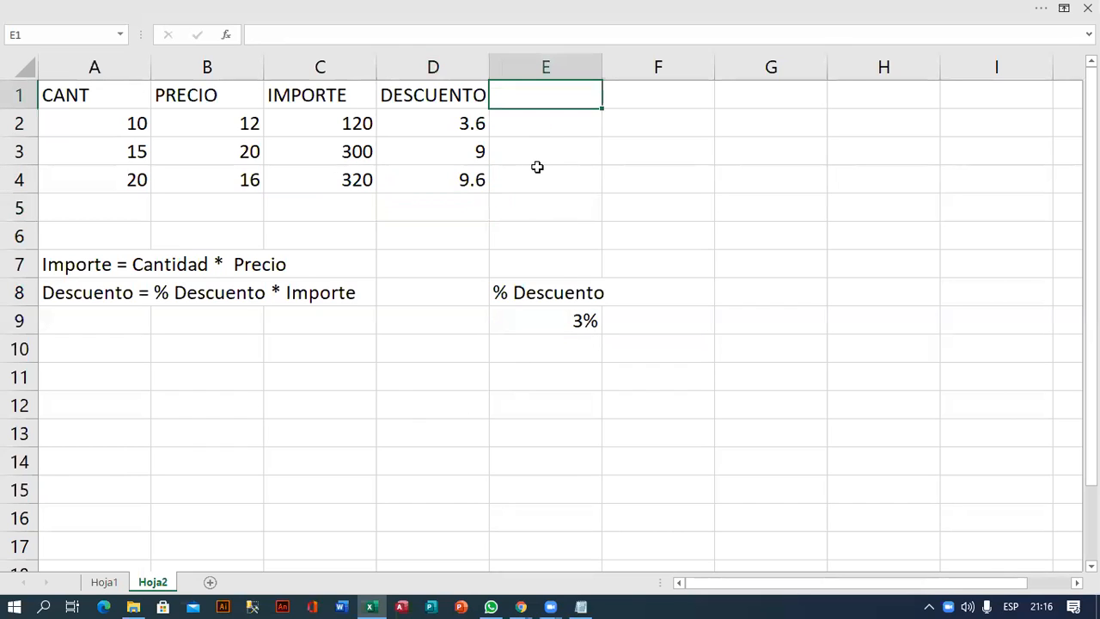
{"action": "type", "text": "tota"}
{"action": "key", "text": "BackSpace"}
{"action": "key", "text": "BackSpace"}
{"action": "key", "text": "BackSpace"}
{"action": "key", "text": "BackSpace"}
{"action": "type", "text": "TOTAL"}
{"action": "key", "text": "Return"}
- Calculate the total in E2 with =C2-D2 and fill the formula down to E4
{"action": "type", "text": "="}
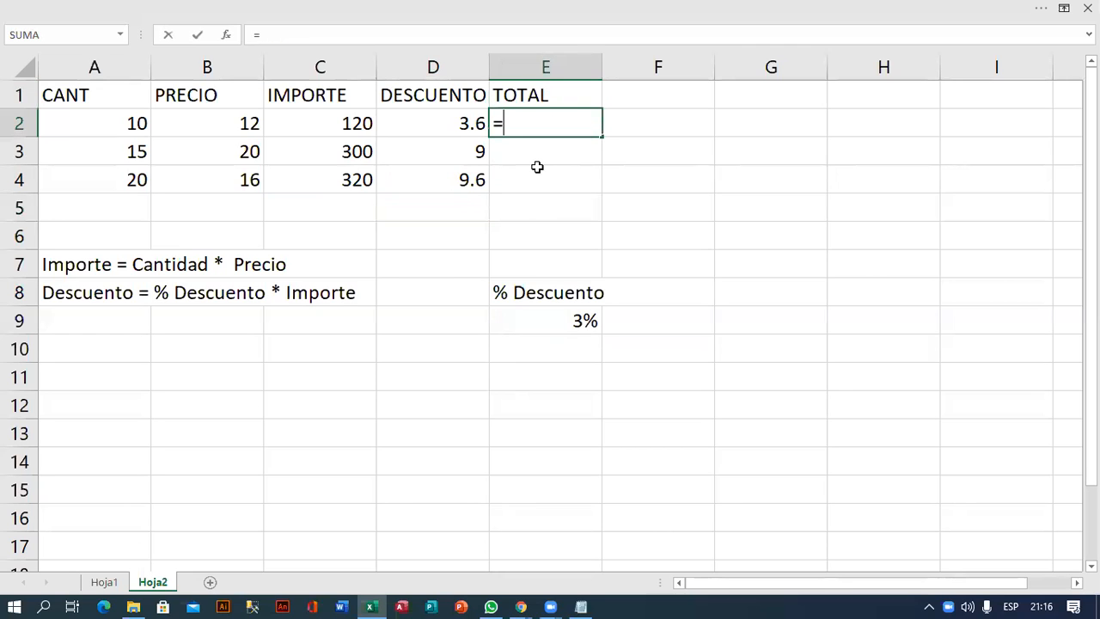
{"action": "left_click", "coordinate": [341, 129]}
{"action": "type", "text": "-"}
{"action": "left_click", "coordinate": [437, 125]}
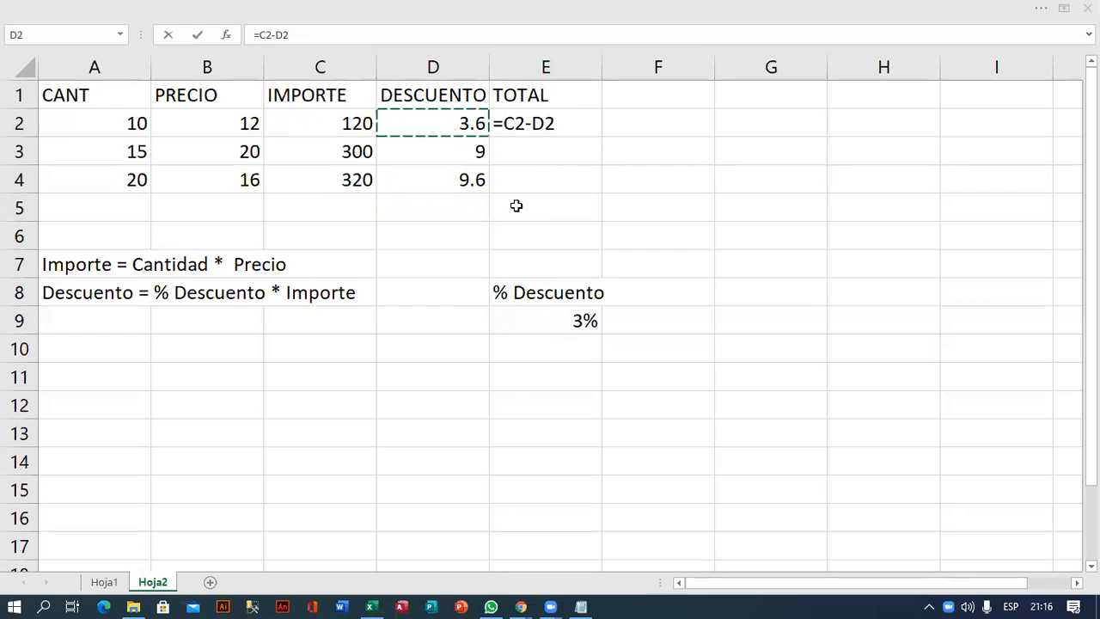
{"action": "left_click", "coordinate": [586, 121]}
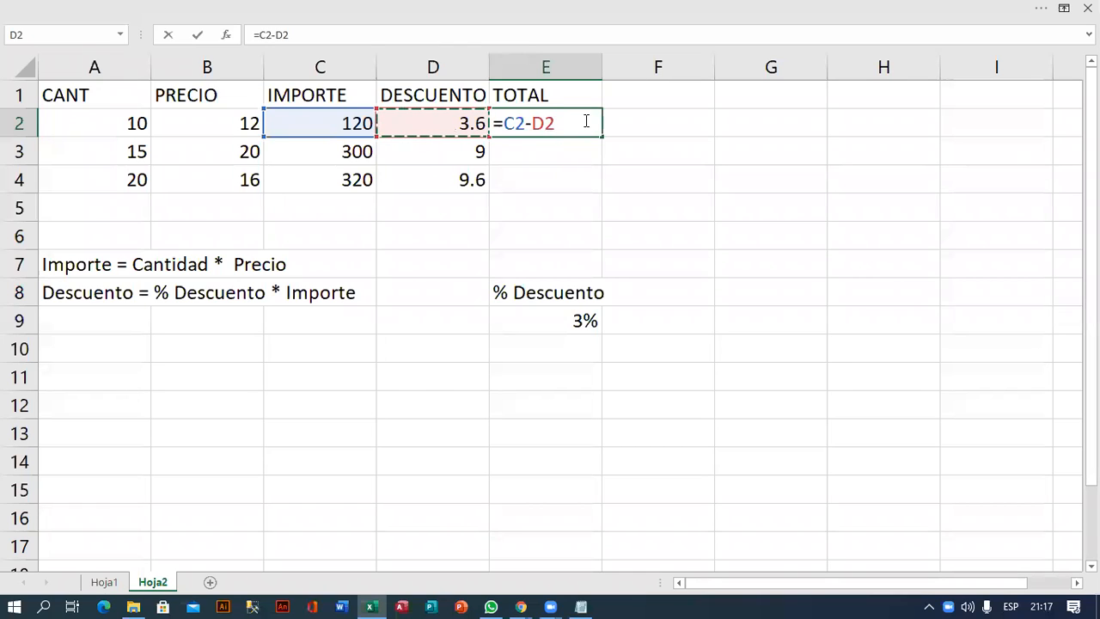
{"action": "key", "text": "Return"}
{"action": "left_click", "coordinate": [585, 122]}
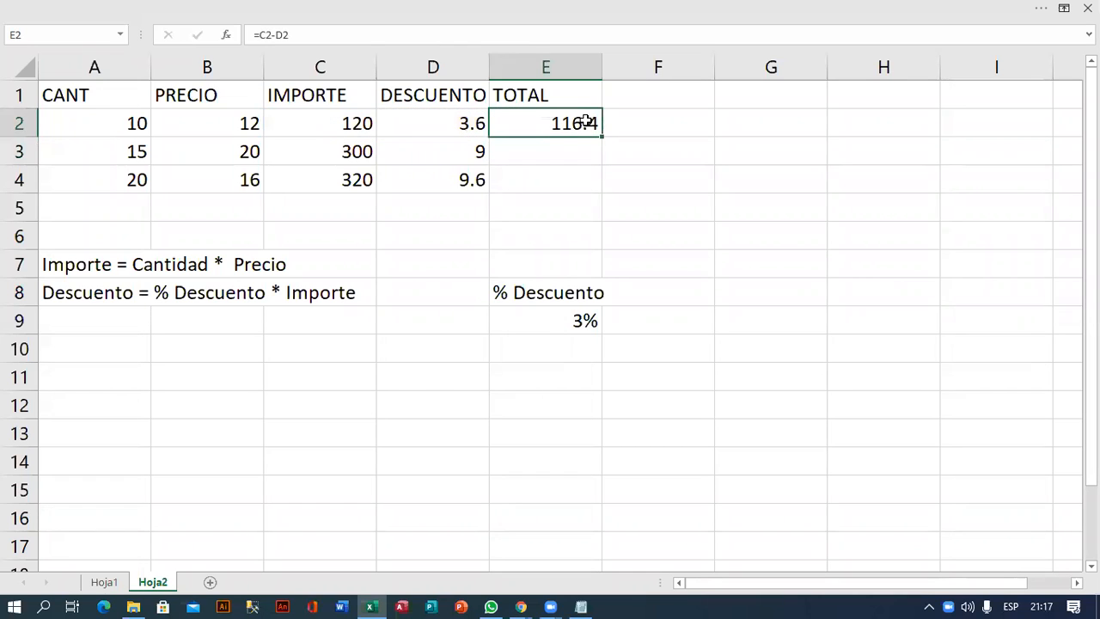
{"action": "left_click_drag", "start_coordinate": [601, 134], "coordinate": [601, 186]}
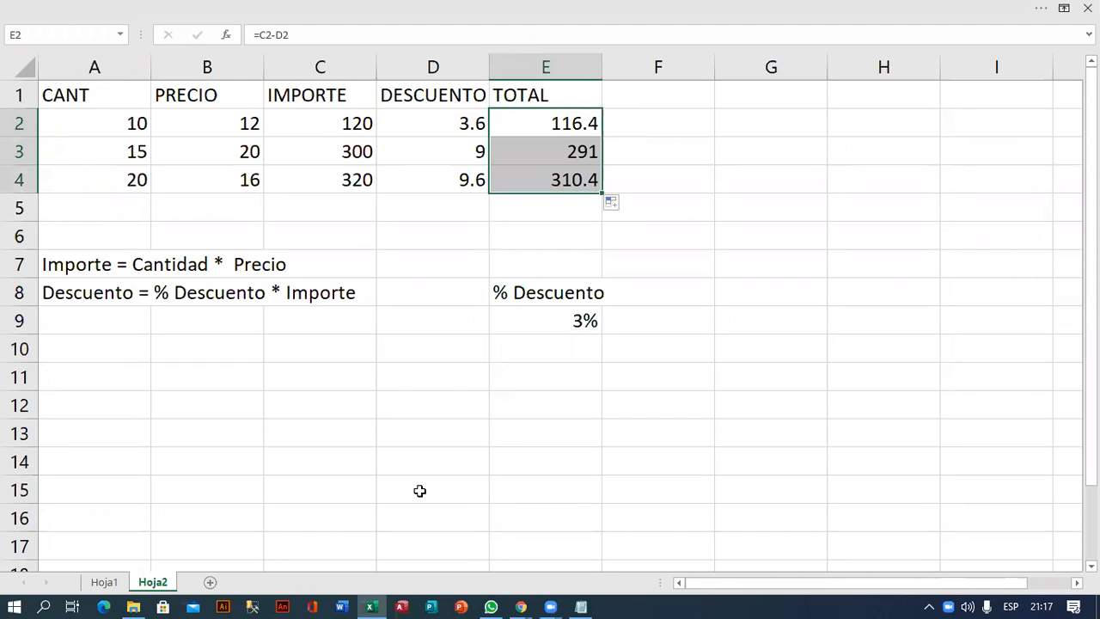
- Add a new worksheet after Hoja2 and enlarge its cells for easier reading
{"action": "left_click", "coordinate": [210, 582]}
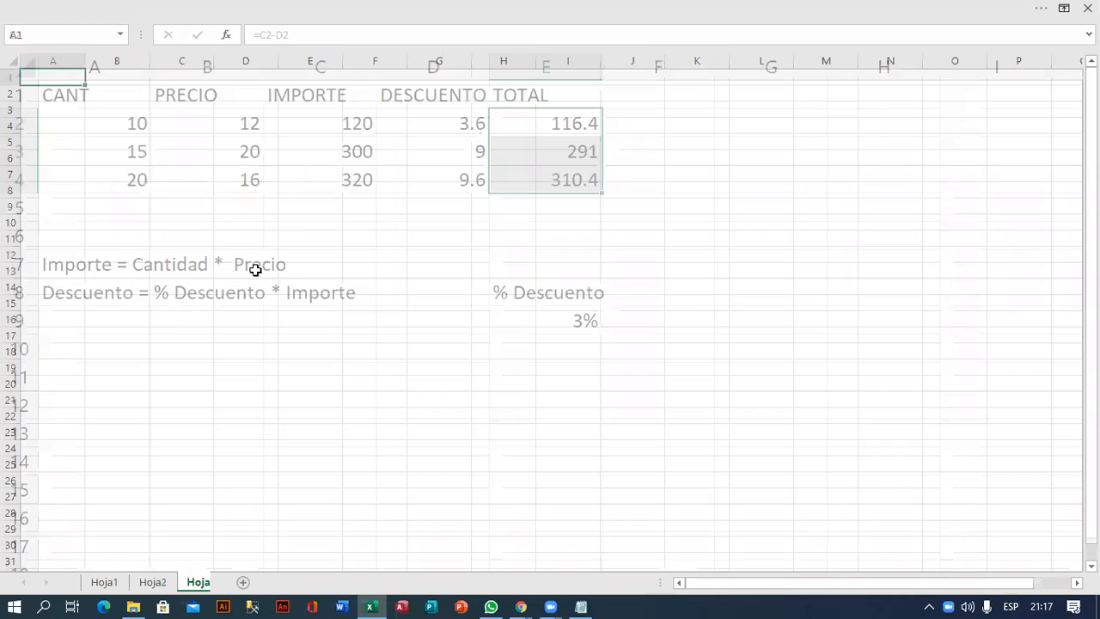
{"action": "scroll", "coordinate": [70, 83], "scroll_direction": "up", "scroll_amount": 1}
{"action": "scroll", "coordinate": [71, 83], "scroll_direction": "up", "scroll_amount": 5}
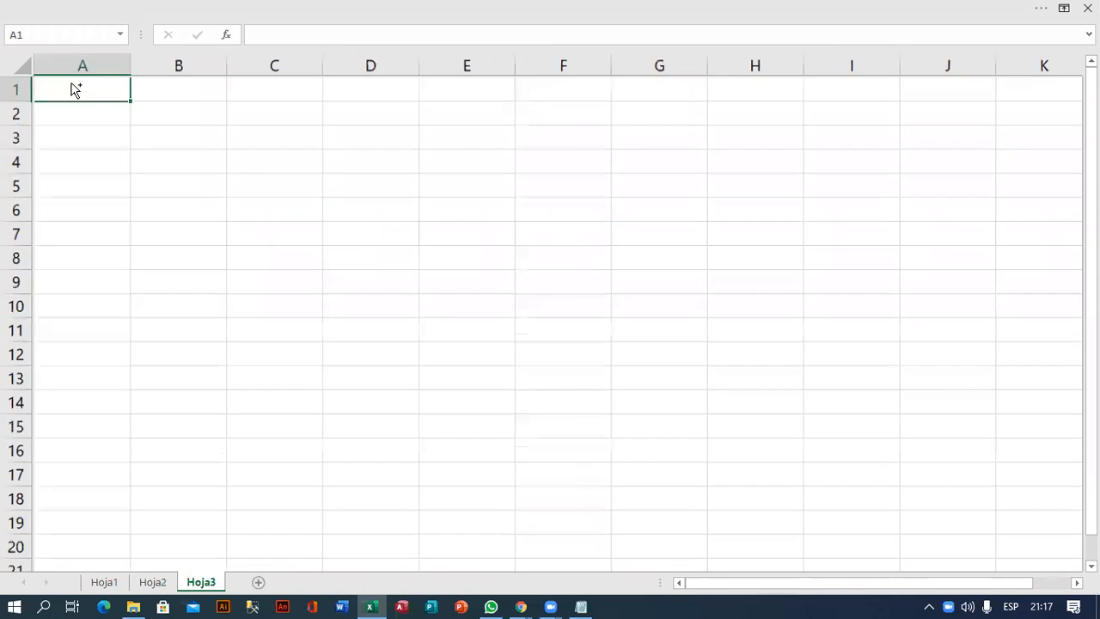
{"action": "key", "text": "Down"}
{"action": "type", "text": "SUED"}
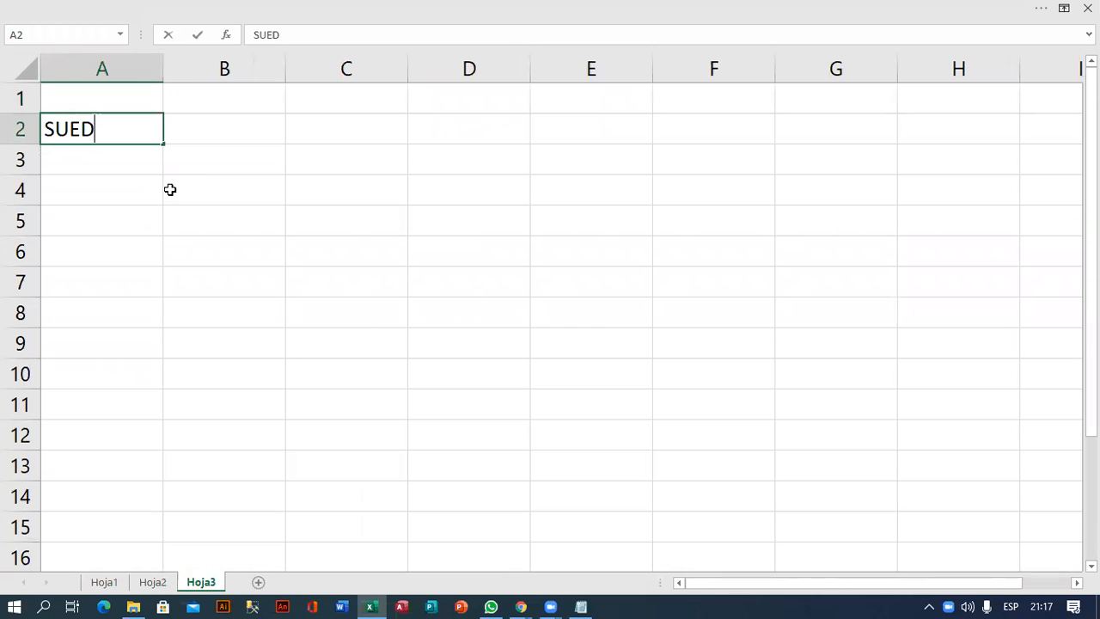
{"action": "key", "text": "BackSpace"}
{"action": "key", "text": "Escape"}
{"action": "key", "text": "Up"}
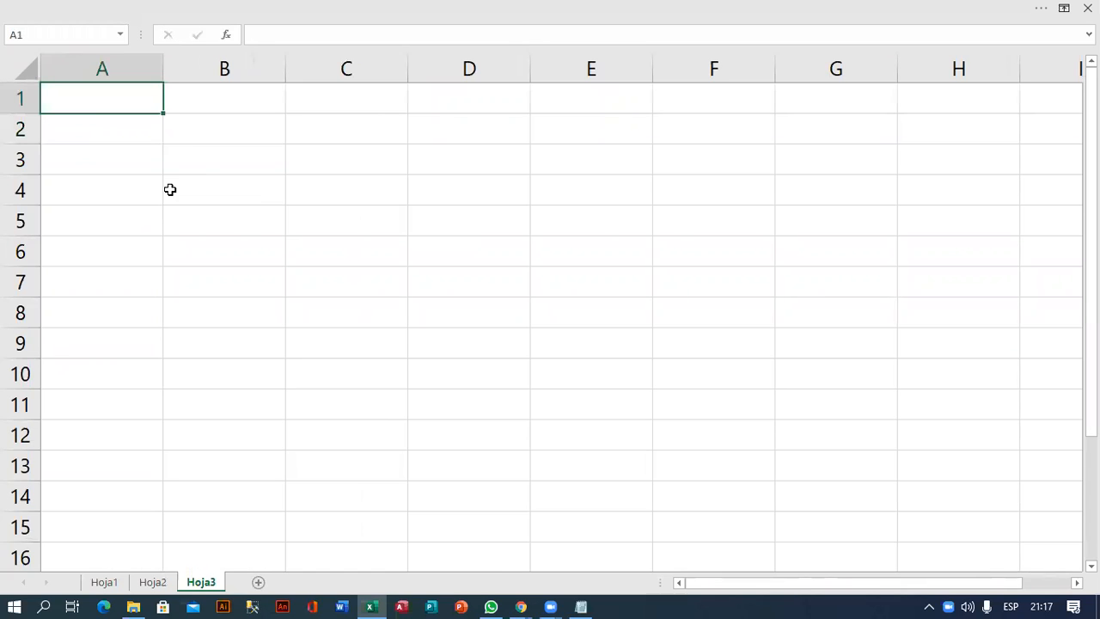
- Enter the column headings SUELDO, BONO1, BONO2 and TOTAL in cells A1 to D1
{"action": "type", "text": "SUELDOS"}
{"action": "key", "text": "BackSpace"}
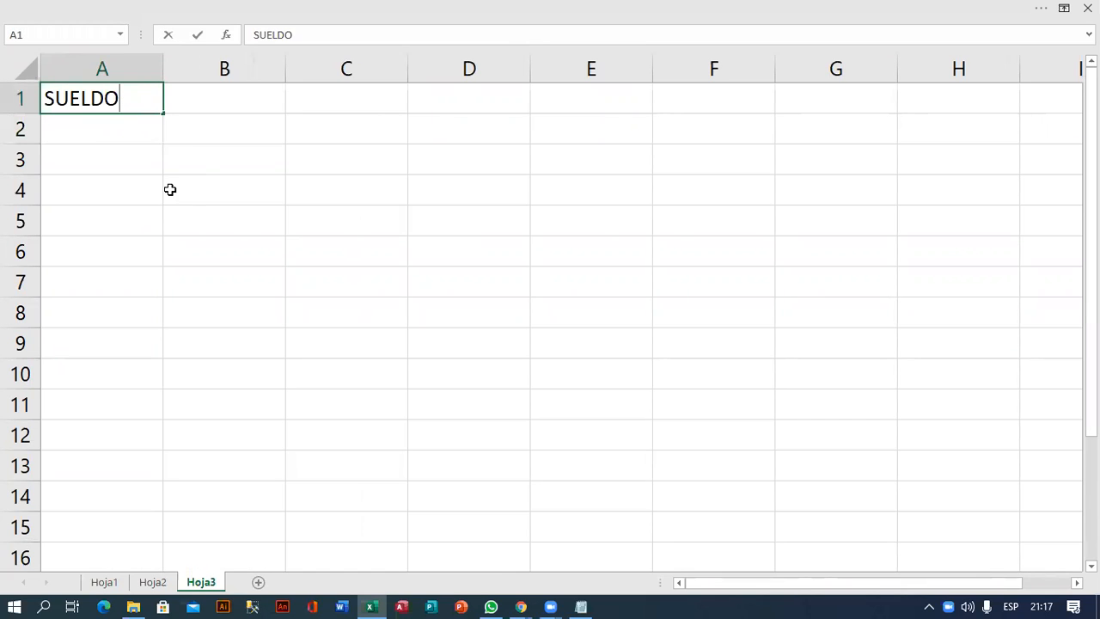
{"action": "key", "text": "Tab"}
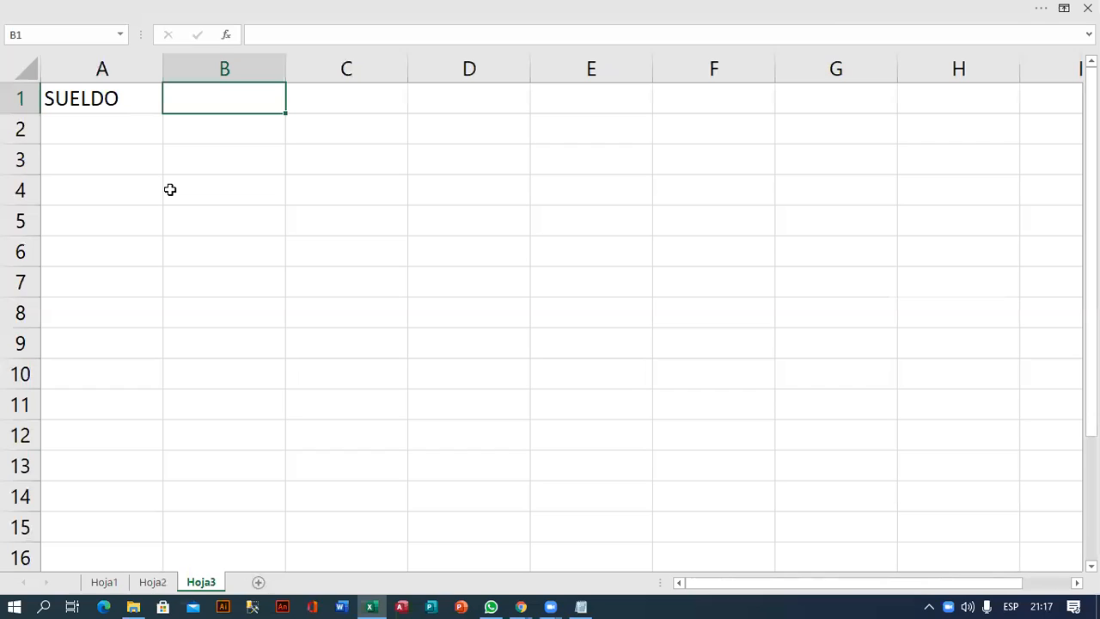
{"action": "type", "text": "BONO1"}
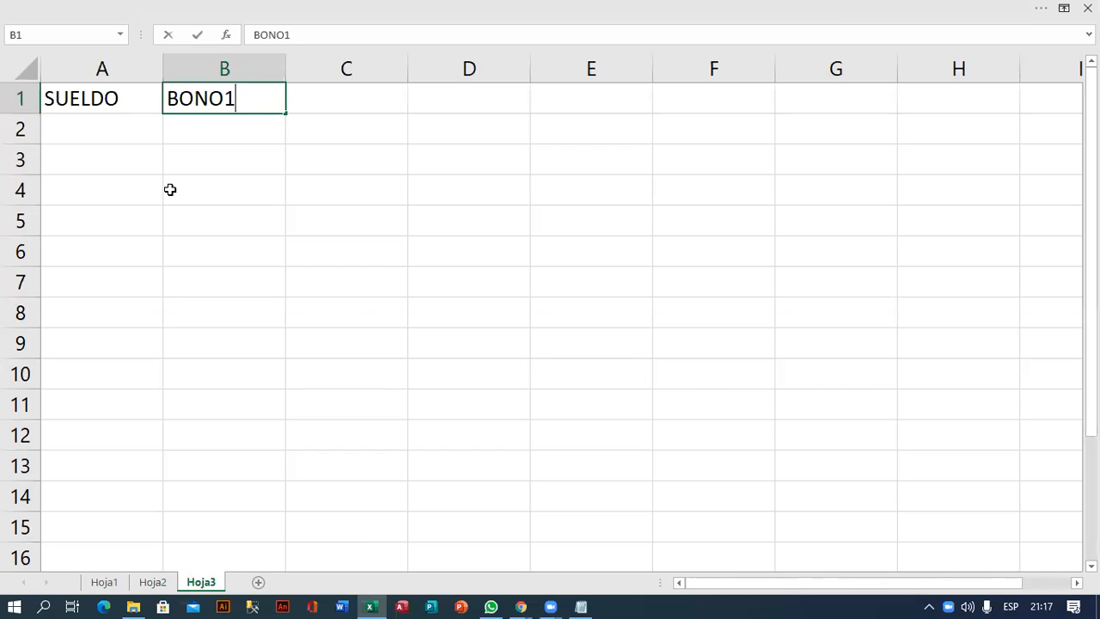
{"action": "key", "text": "Tab"}
{"action": "type", "text": "BONO"}
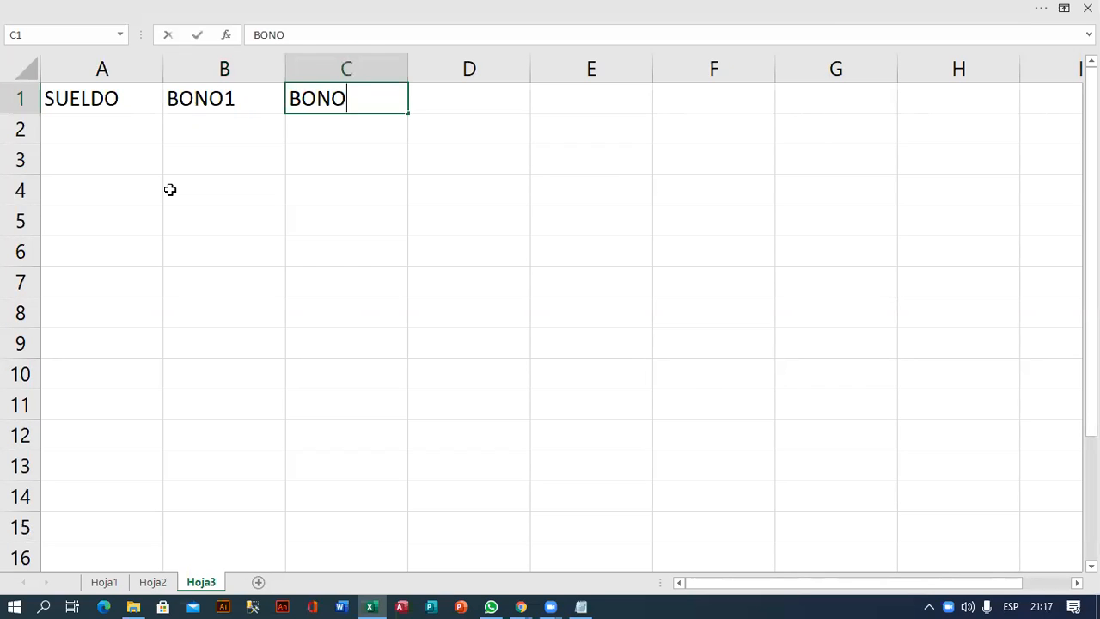
{"action": "type", "text": "2"}
{"action": "key", "text": "Tab"}
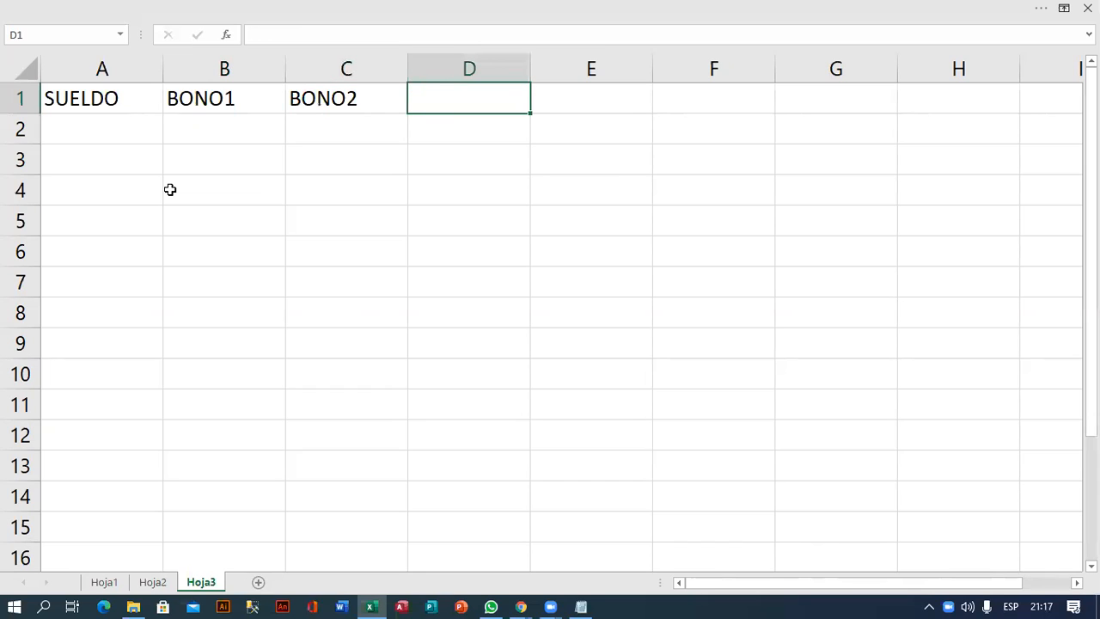
{"action": "type", "text": "TOTAL"}
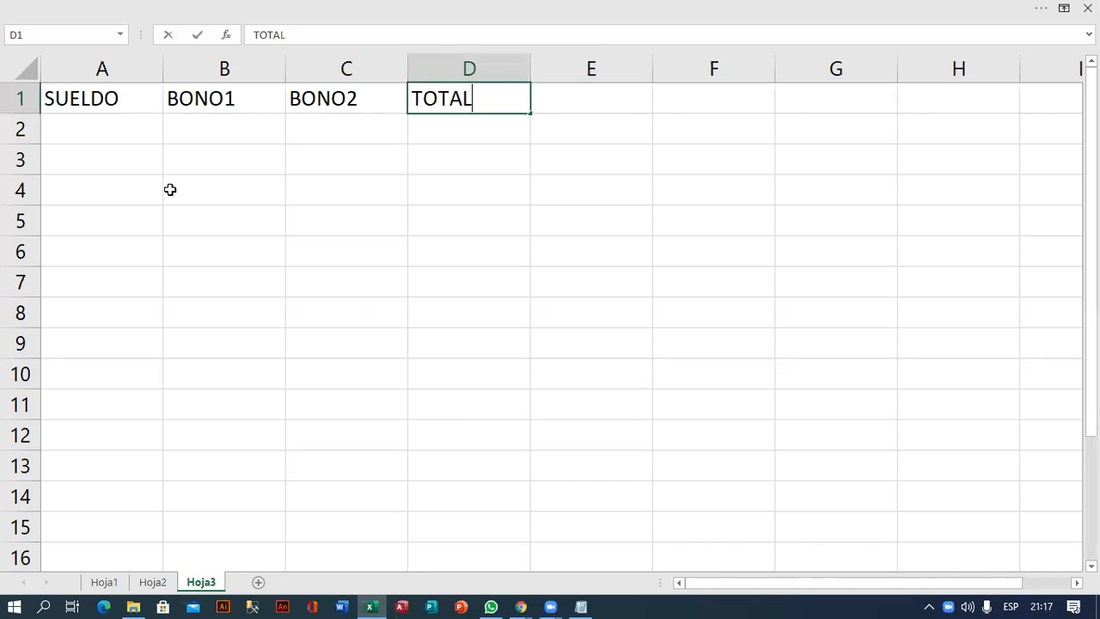
{"action": "key", "text": "Down"}
- Enter the salaries 1800, 2000, 1500 and 1400 under SUELDO in cells A2 to A5
{"action": "key", "text": "Down"}
{"action": "key", "text": "Down"}
{"action": "key", "text": "Down"}
{"action": "key", "text": "Left"}
{"action": "key", "text": "Down"}
{"action": "key", "text": "Down"}
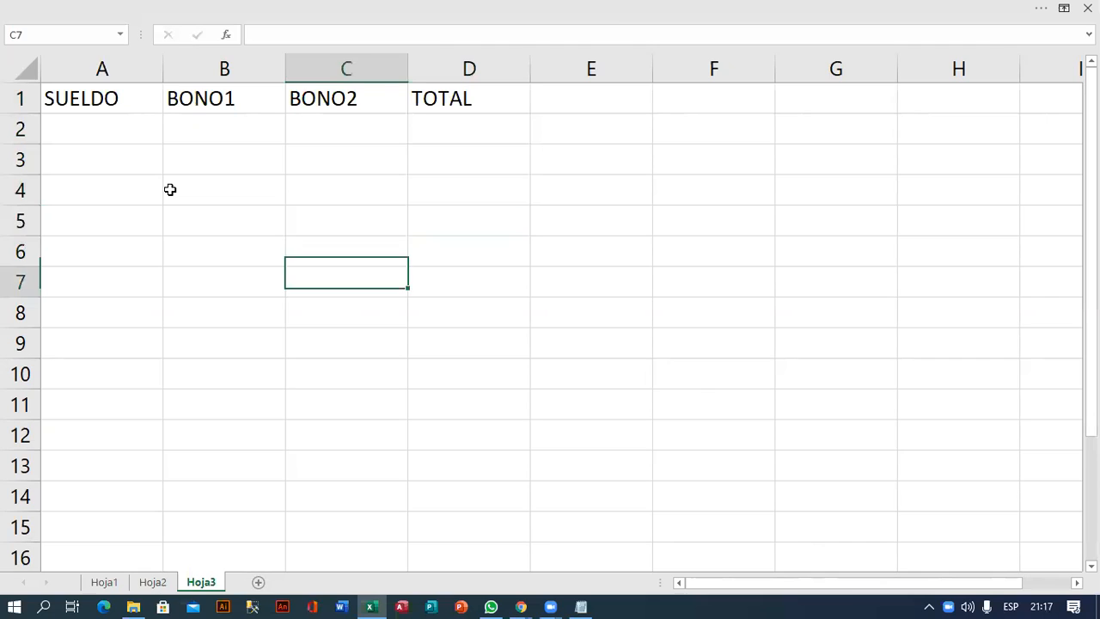
{"action": "key", "text": "Left"}
{"action": "key", "text": "Up"}
{"action": "key", "text": "Left"}
{"action": "key", "text": "Up"}
{"action": "key", "text": "Up"}
{"action": "key", "text": "Up"}
{"action": "key", "text": "Up"}
{"action": "type", "text": "1800"}
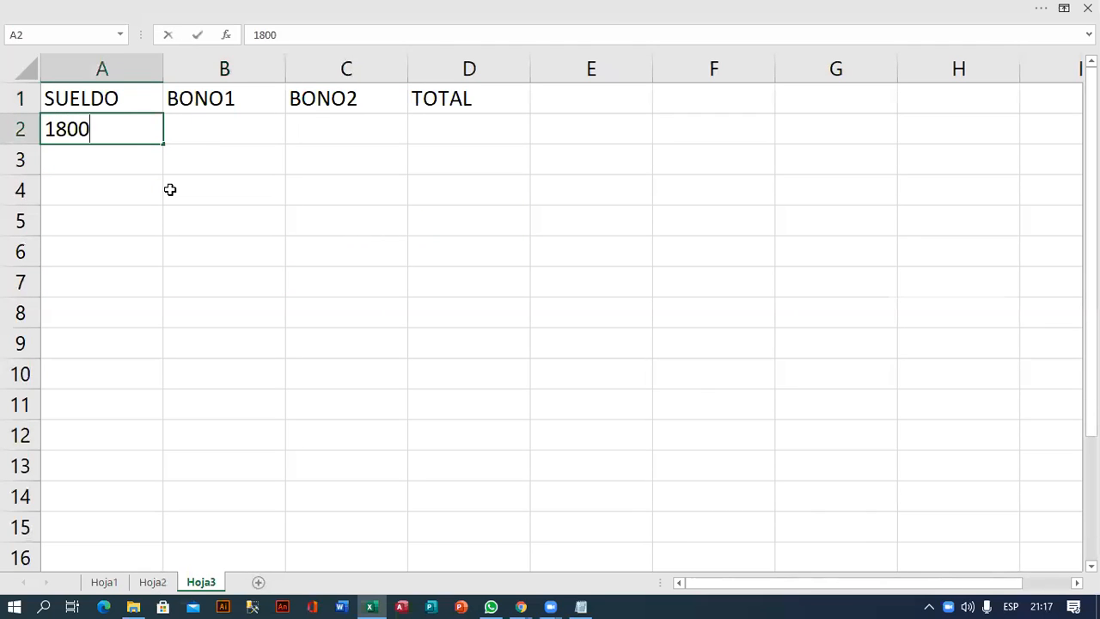
{"action": "key", "text": "Return"}
{"action": "type", "text": "2000"}
{"action": "key", "text": "Return"}
{"action": "type", "text": "1500"}
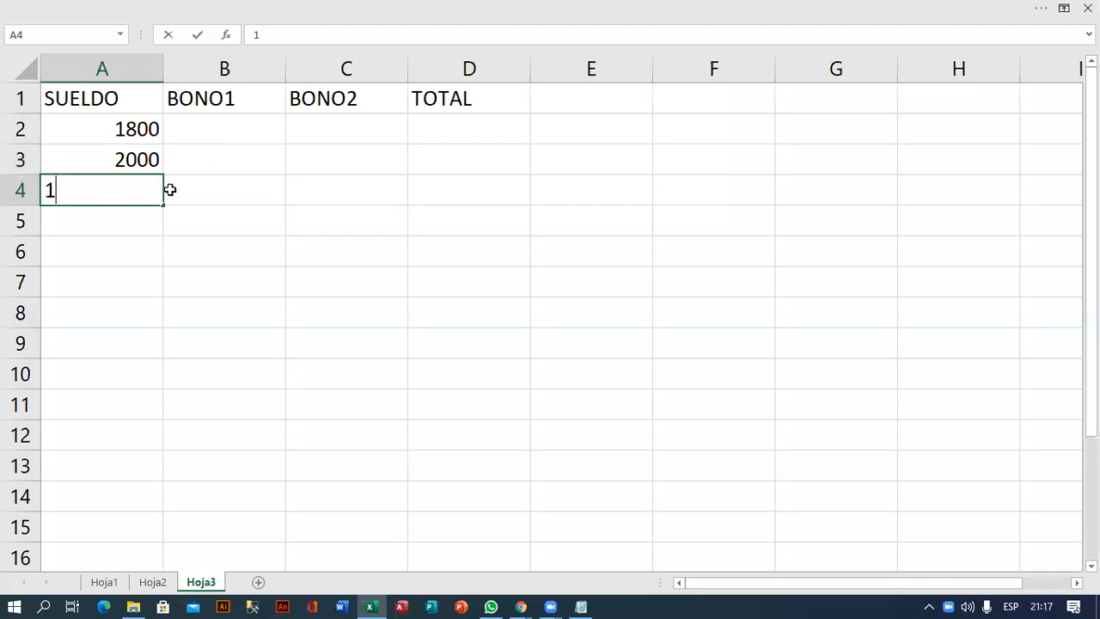
{"action": "key", "text": "Return"}
{"action": "type", "text": "1400"}
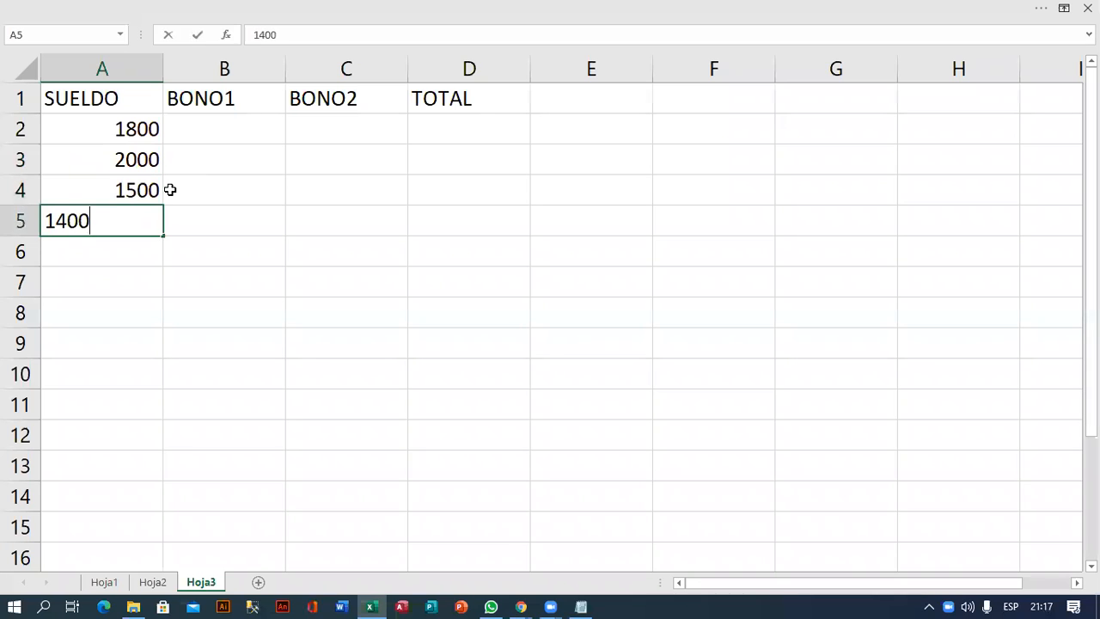
{"action": "key", "text": "Return"}
- Enter the labels % Bono 1 in C8 and % Bono 2 in D8
{"action": "key", "text": "Down"}
{"action": "key", "text": "Down"}
{"action": "key", "text": "Right"}
{"action": "key", "text": "Right"}
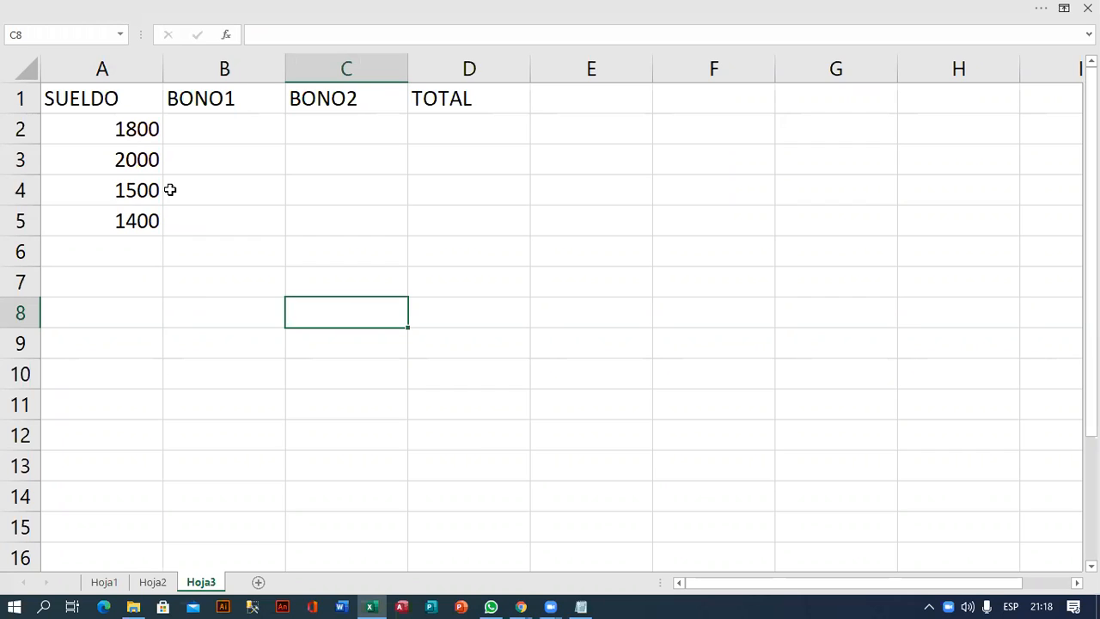
{"action": "type", "text": "% Bono 1"}
{"action": "key", "text": "Tab"}
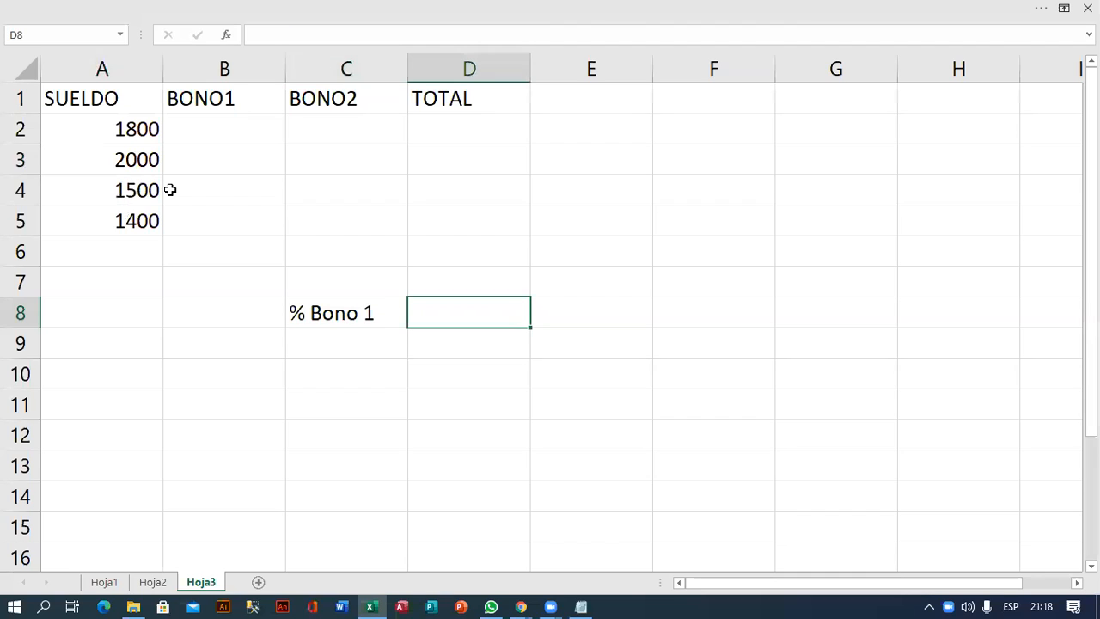
{"action": "type", "text": "% Bono"}
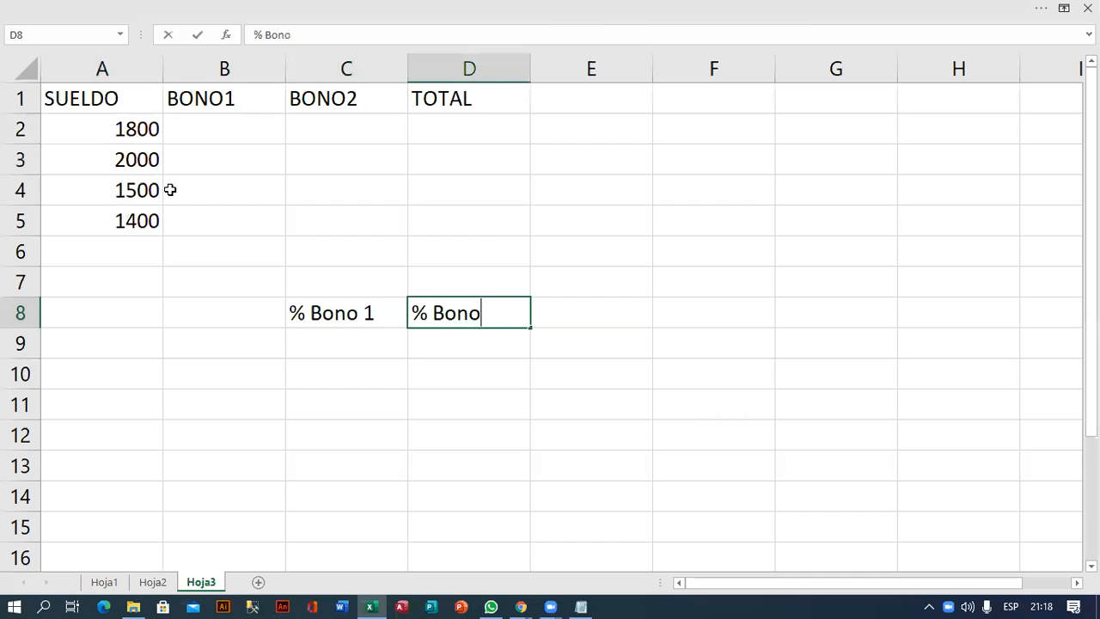
{"action": "type", "text": " 2"}
{"action": "key", "text": "Return"}
- Enter the bonus percentages 35% in C9 and 15% in D9
{"action": "key", "text": "Left"}
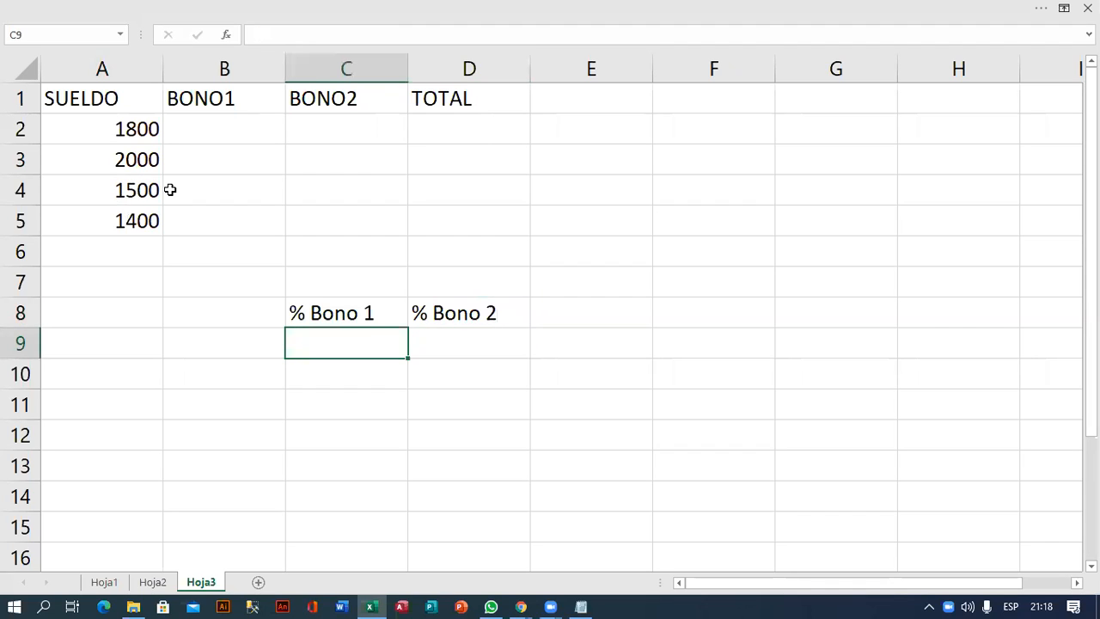
{"action": "type", "text": "35%"}
{"action": "key", "text": "Right"}
{"action": "type", "text": "15%"}
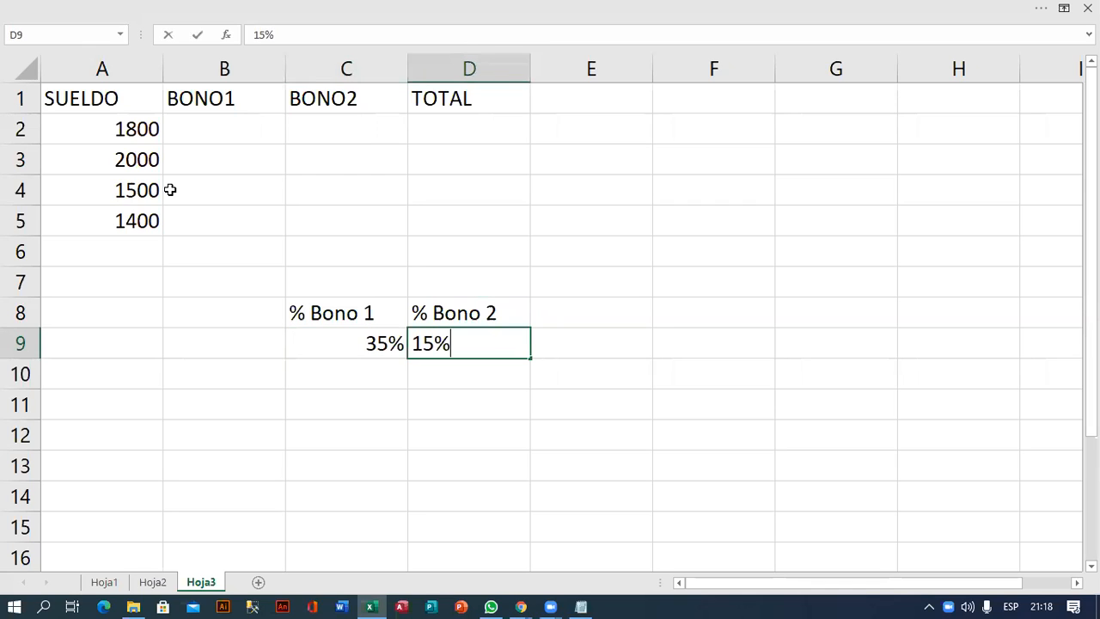
{"action": "key", "text": "Return"}
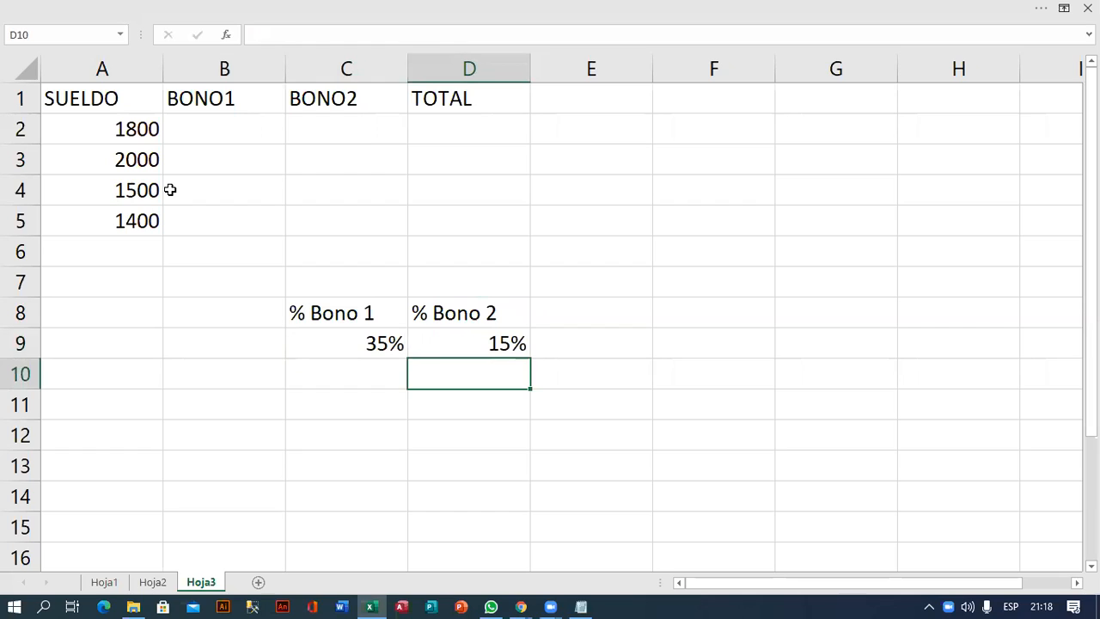
- Write the explanatory note "Bono 1 = Sueldo * % Bono 1" in cell A12
{"action": "left_click", "coordinate": [99, 439]}
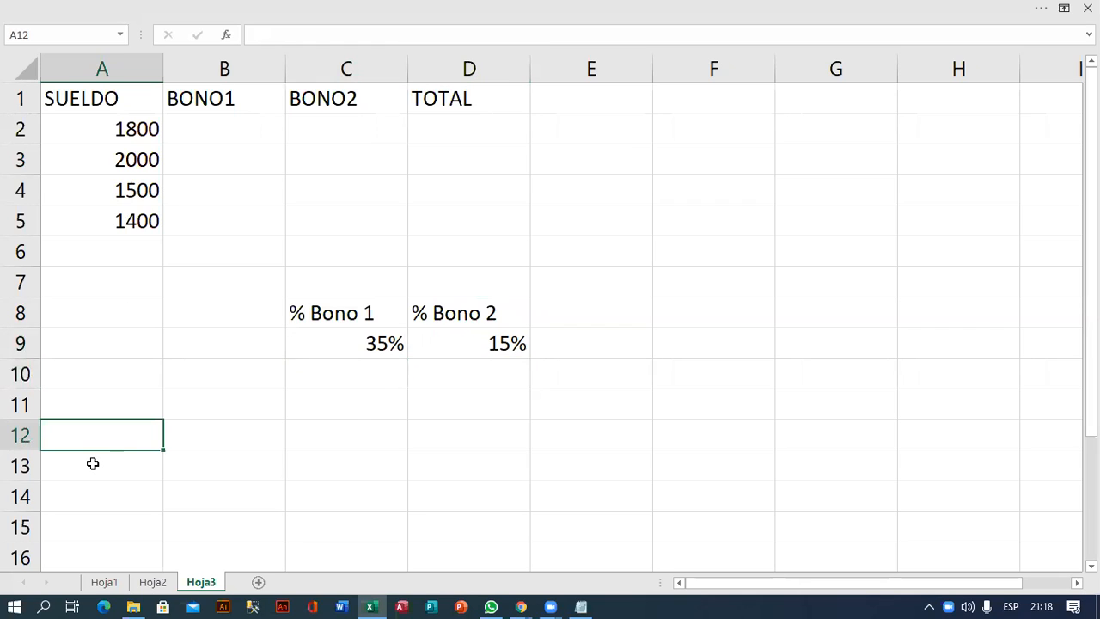
{"action": "type", "text": "Bono 1"}
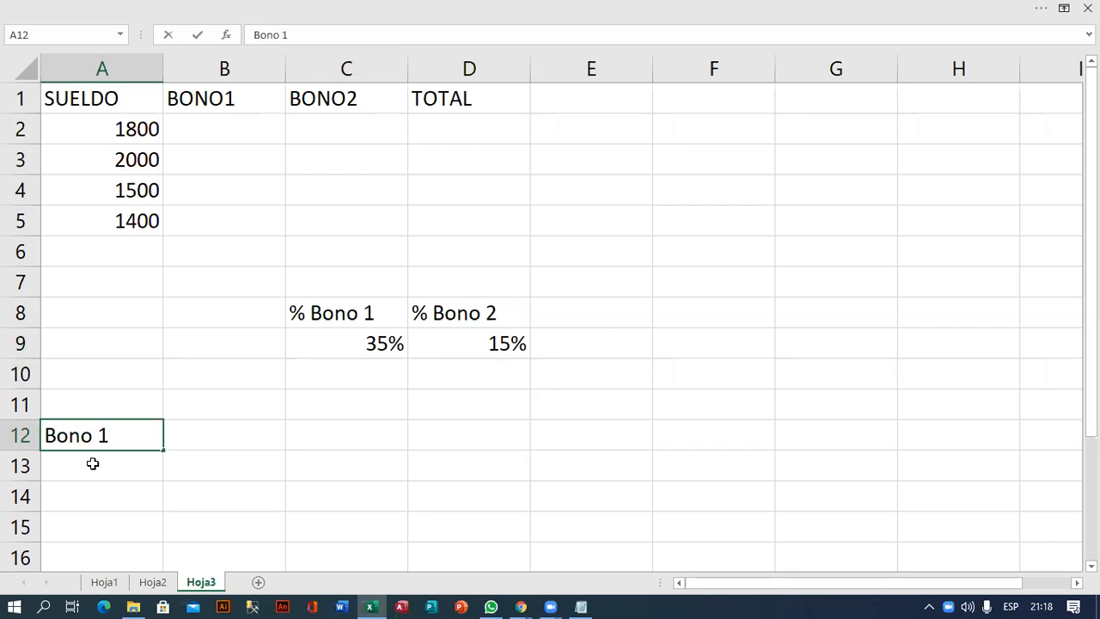
{"action": "key", "text": "BackSpace"}
{"action": "type", "text": "1 = Sueldo * "}
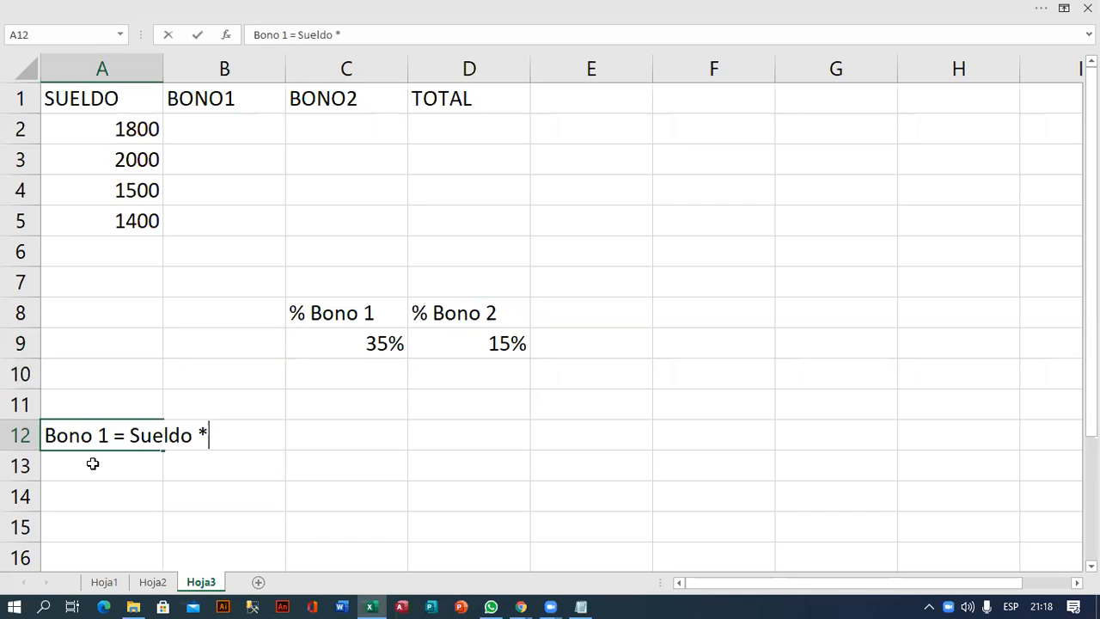
{"action": "type", "text": "% Bono 1"}
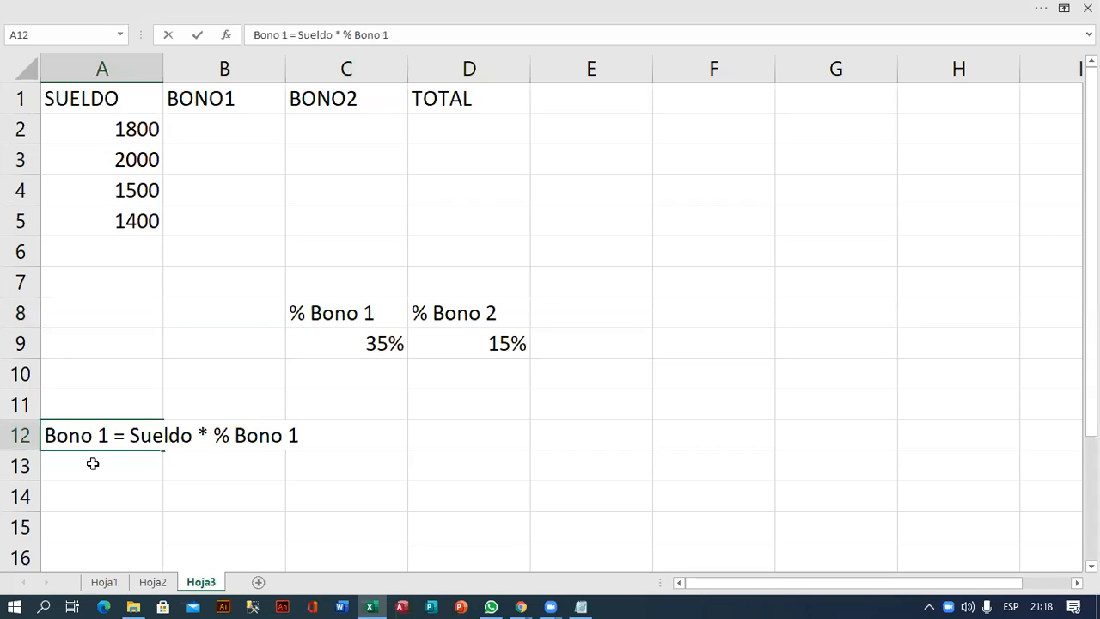
{"action": "key", "text": "Return"}
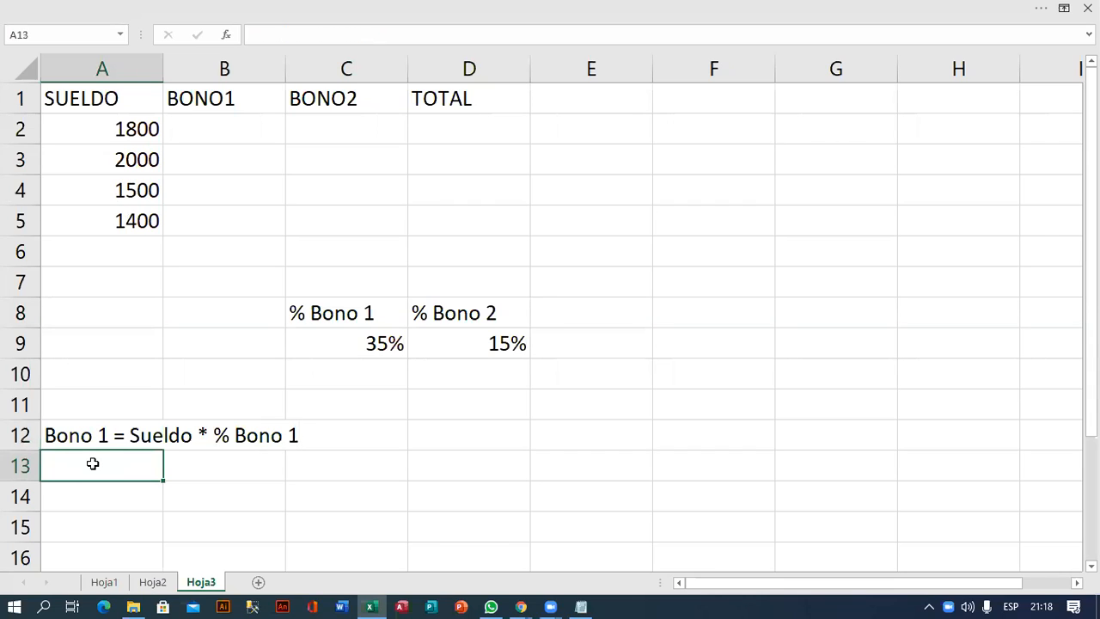
- Write the explanatory note "Bono 2 = Sueldo * % Bono 2" in cell A13
{"action": "type", "text": "BOno"}
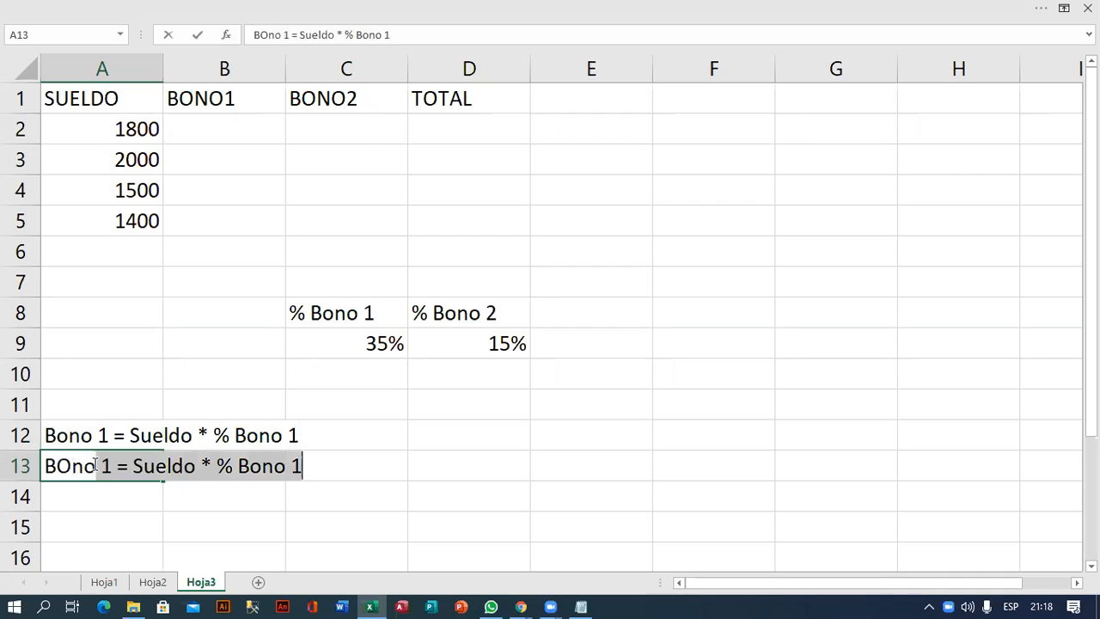
{"action": "key", "text": "Delete"}
{"action": "key", "text": "BackSpace"}
{"action": "key", "text": "BackSpace"}
{"action": "type", "text": "ono 2 "}
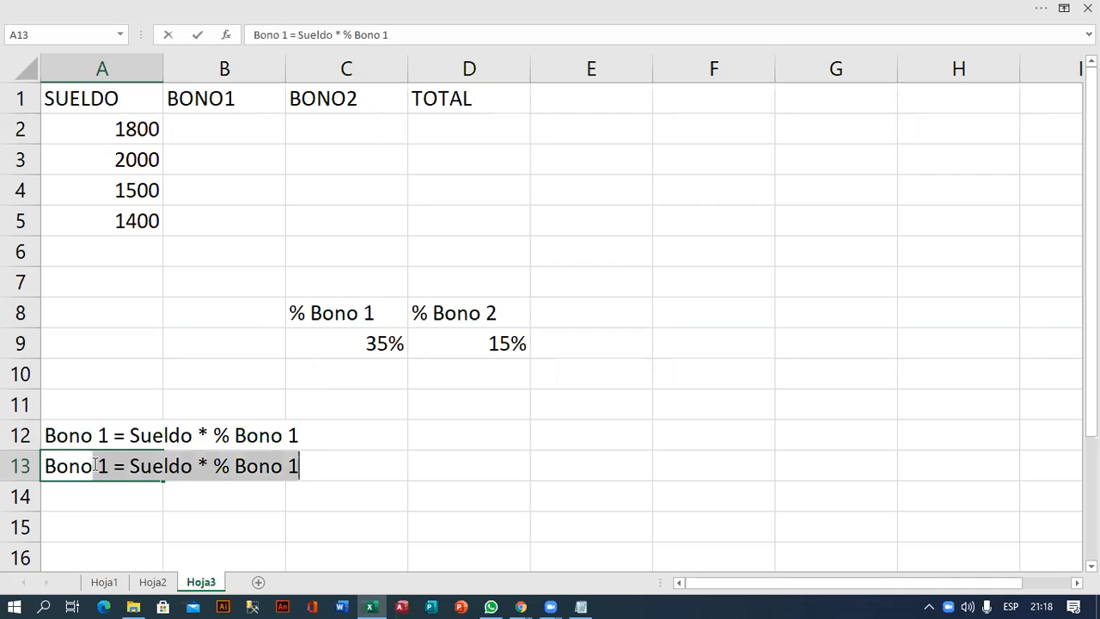
{"action": "type", "text": "= "}
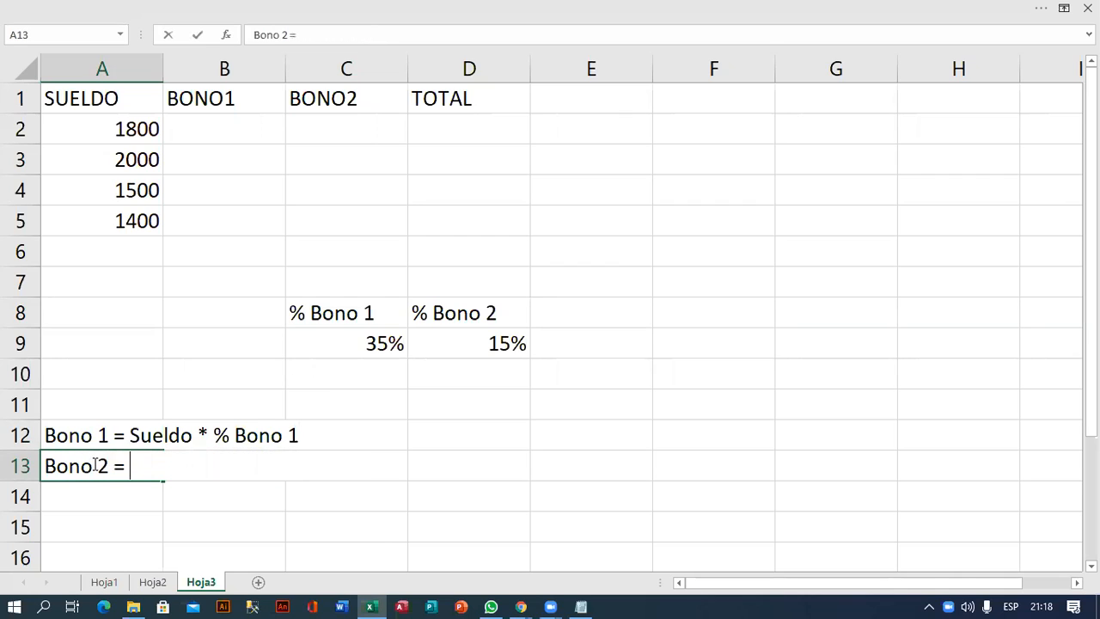
{"action": "type", "text": "Sueldo "}
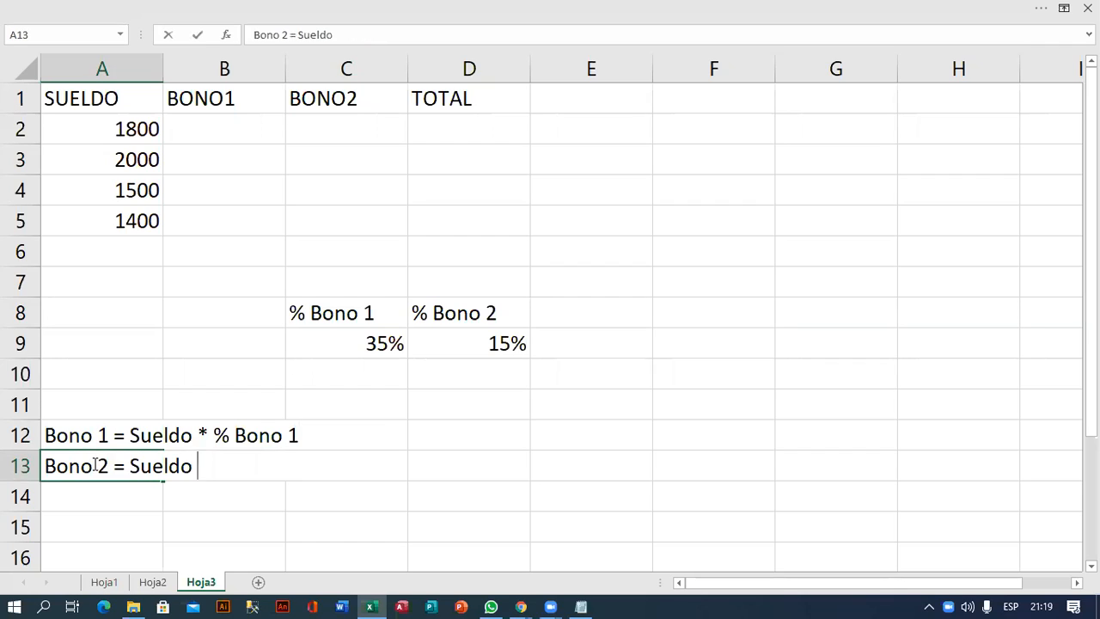
{"action": "type", "text": "* % Boino"}
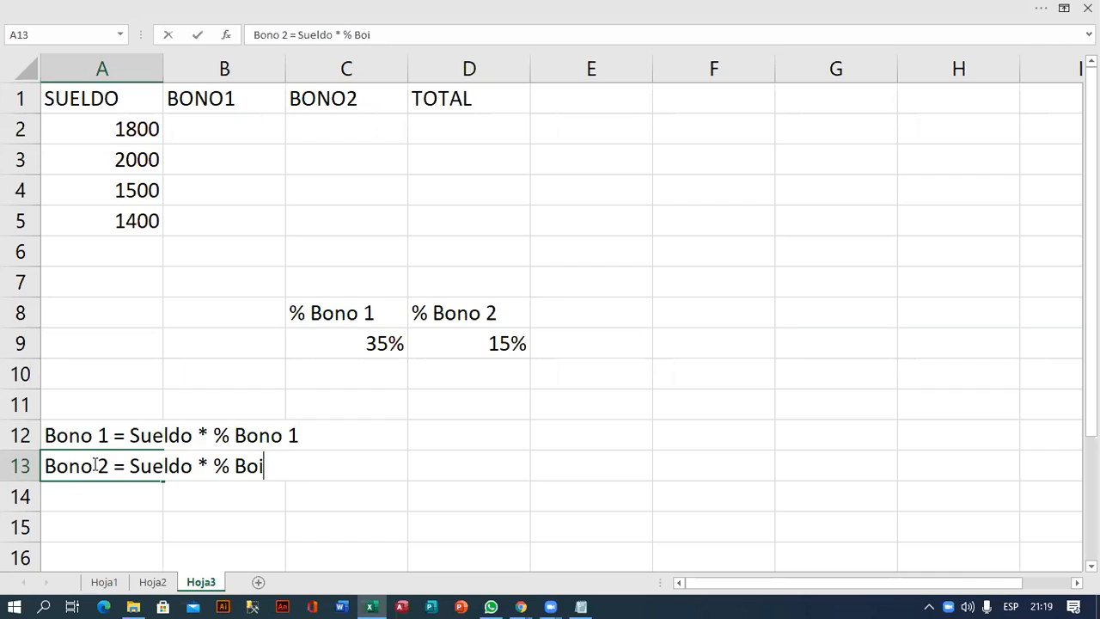
{"action": "key", "text": "BackSpace"}
{"action": "key", "text": "BackSpace"}
{"action": "key", "text": "BackSpace"}
{"action": "type", "text": "no2"}
{"action": "key", "text": "BackSpace"}
{"action": "type", "text": "2"}
{"action": "key", "text": "Return"}
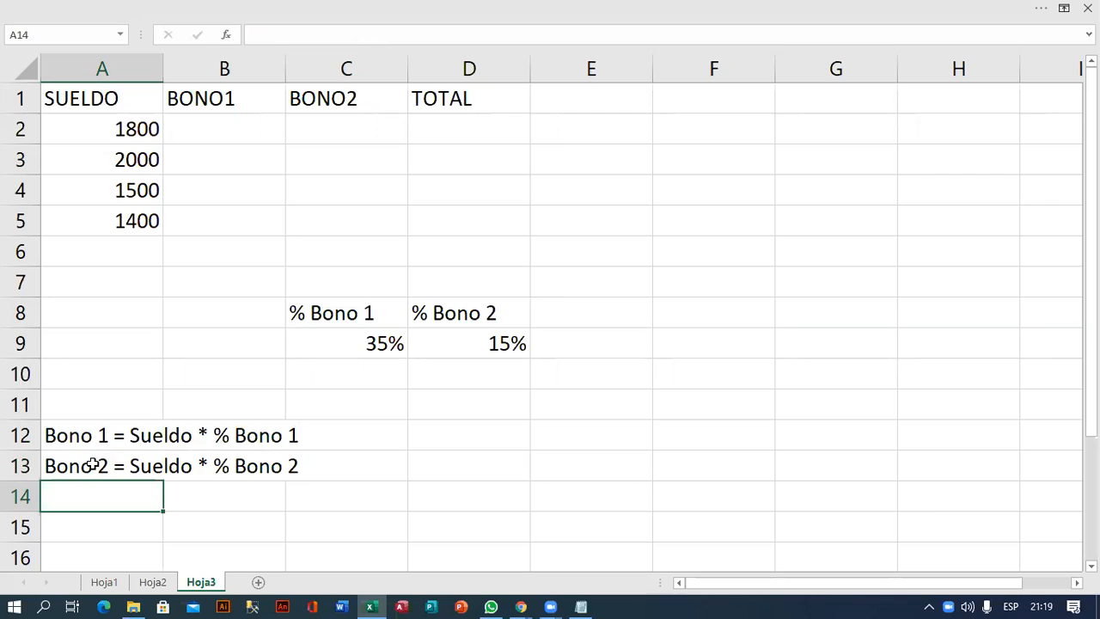
- Write the explanatory note "Total = Sueldo + Bono 1 + Bono2" in cell A14
{"action": "type", "text": "Total"}
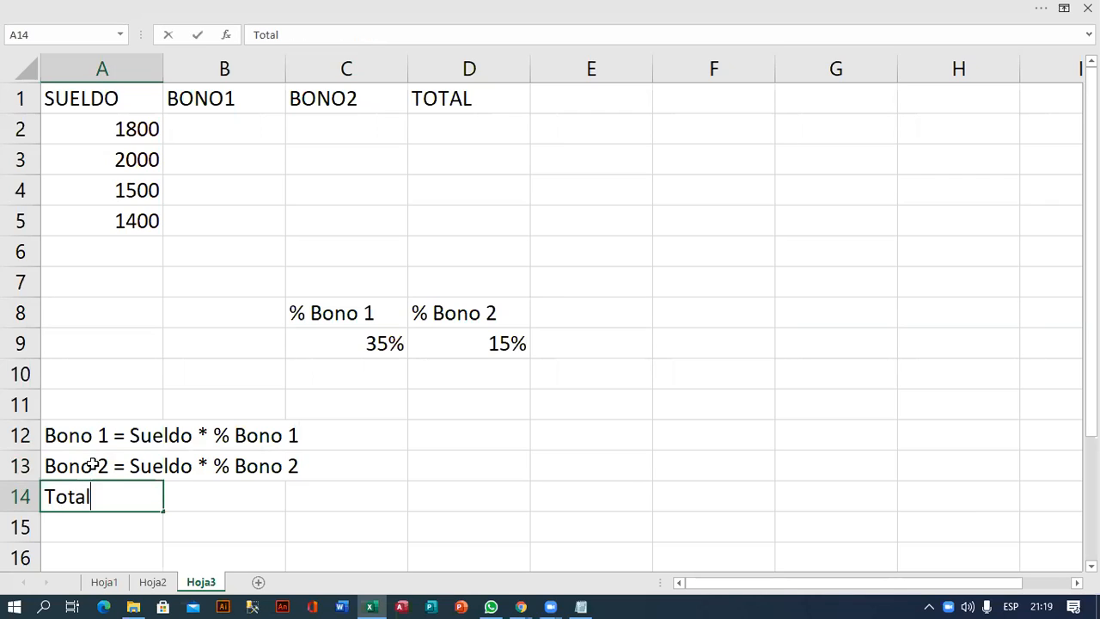
{"action": "type", "text": " = Sueldo + "}
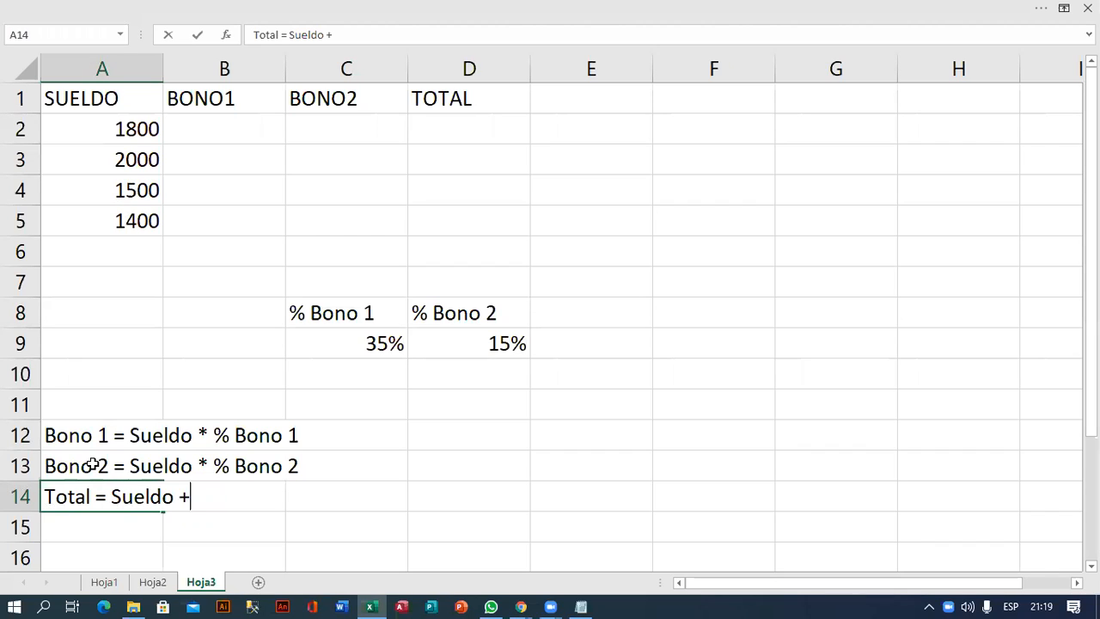
{"action": "type", "text": "Bono"}
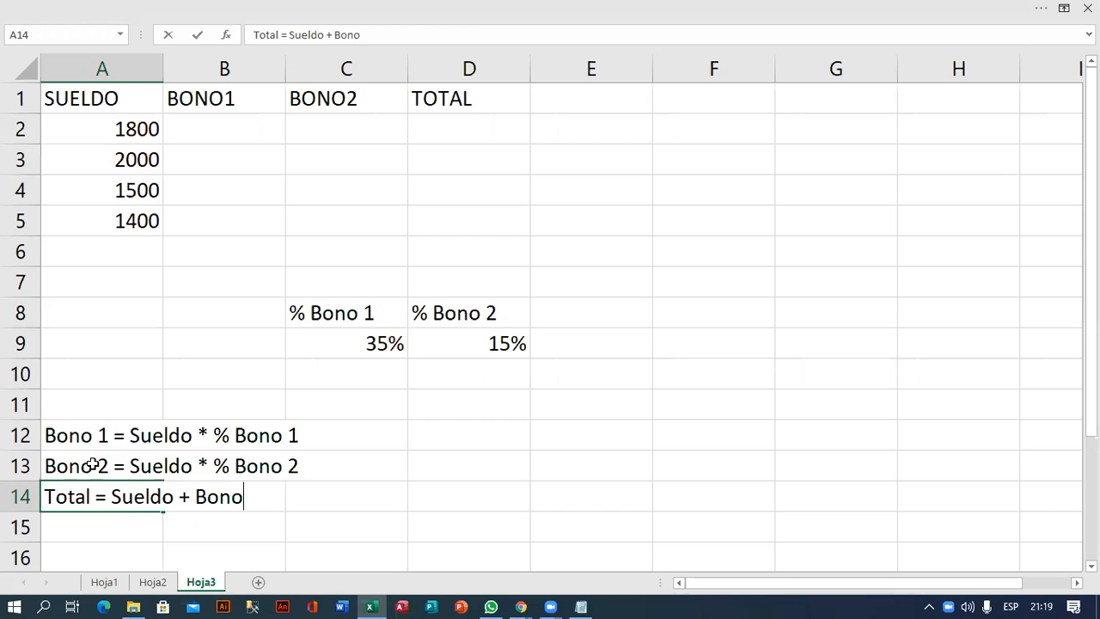
{"action": "type", "text": " 1 + Bono2"}
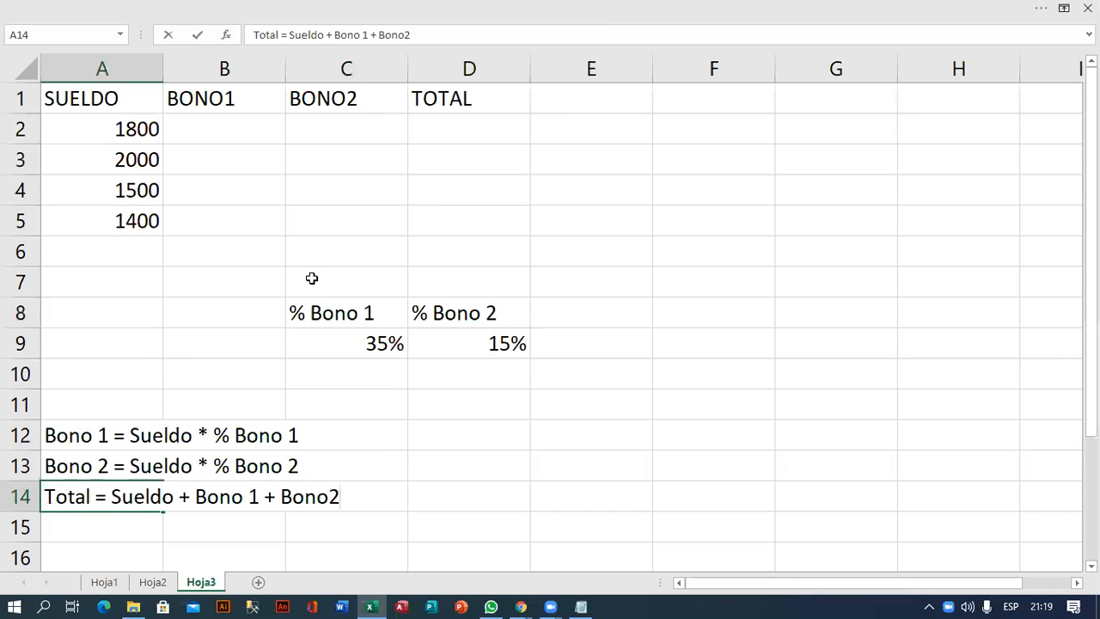
- Calculate the first bonus in B2 with =A2*C9 and fill the formula down to B5
{"action": "left_click", "coordinate": [248, 138]}
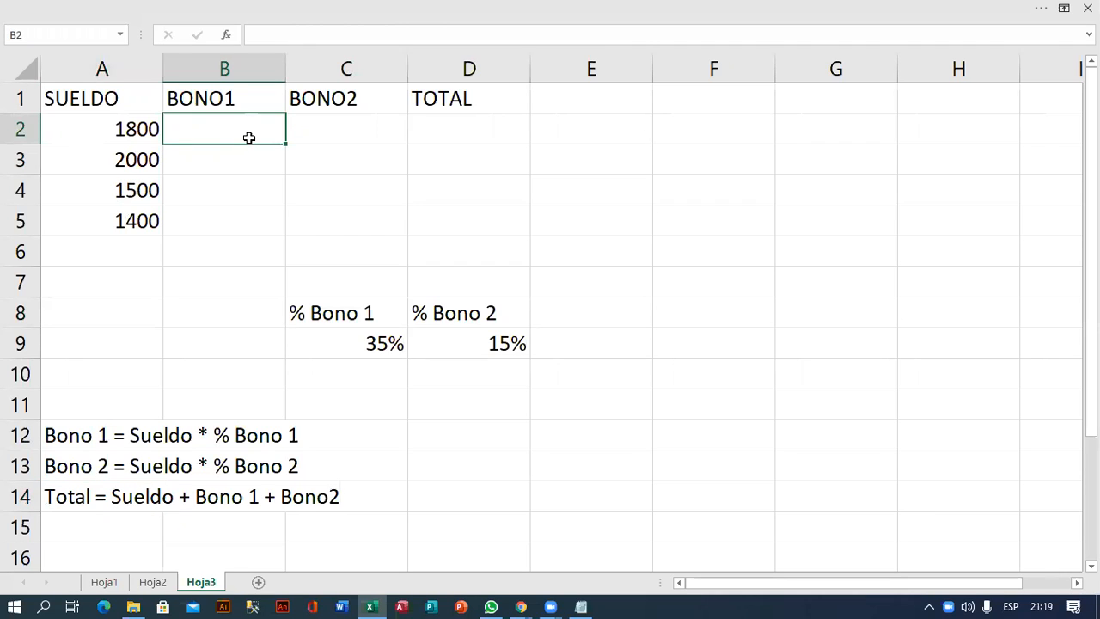
{"action": "type", "text": "="}
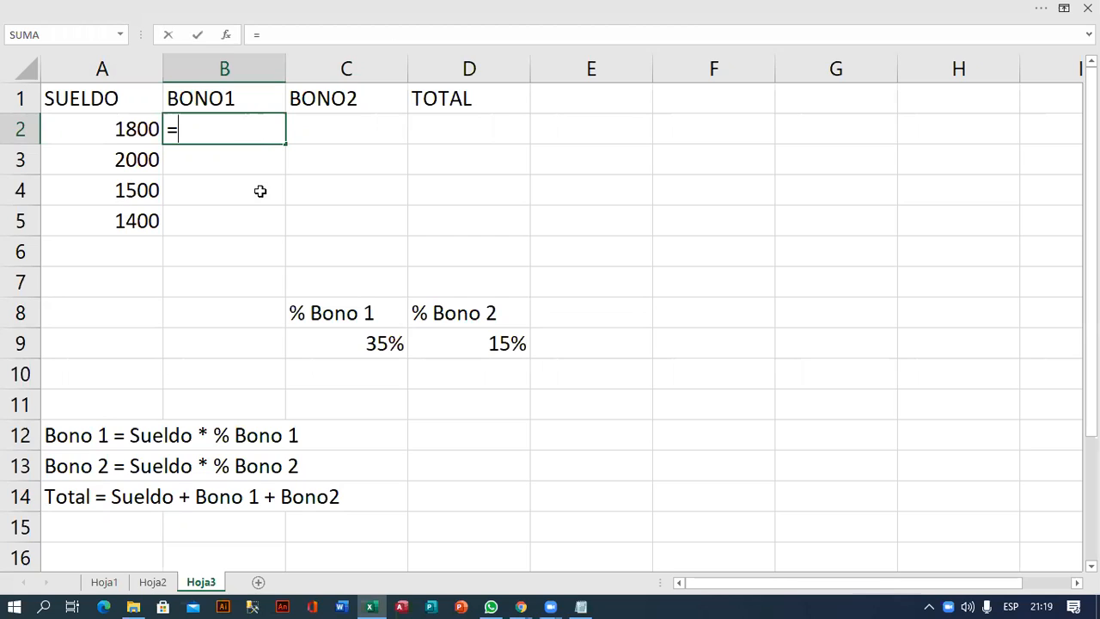
{"action": "left_click", "coordinate": [137, 129]}
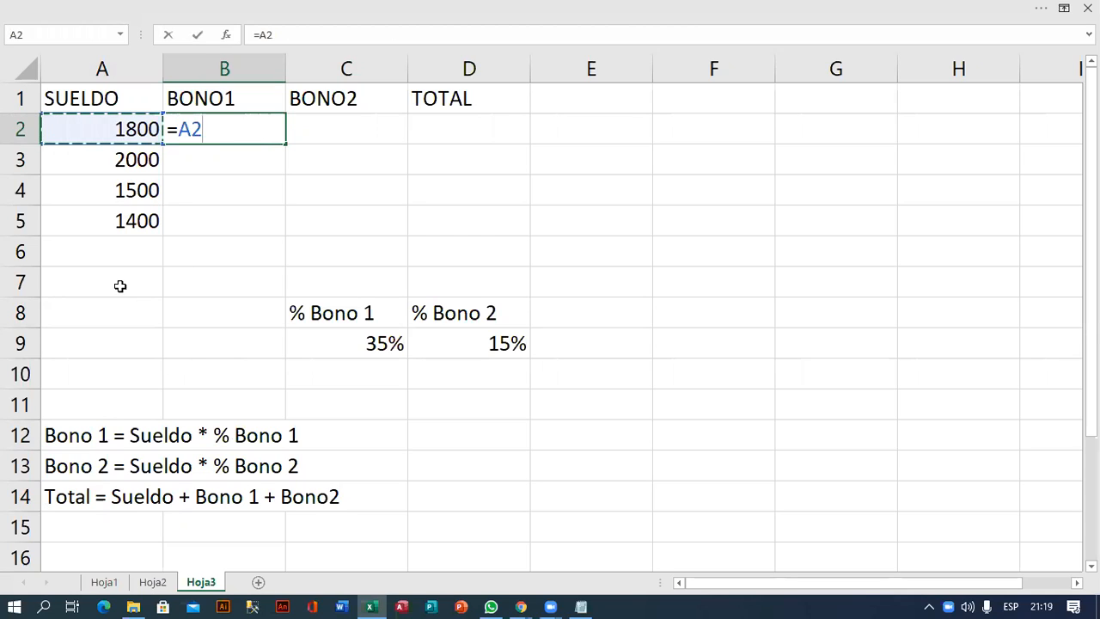
{"action": "type", "text": "*"}
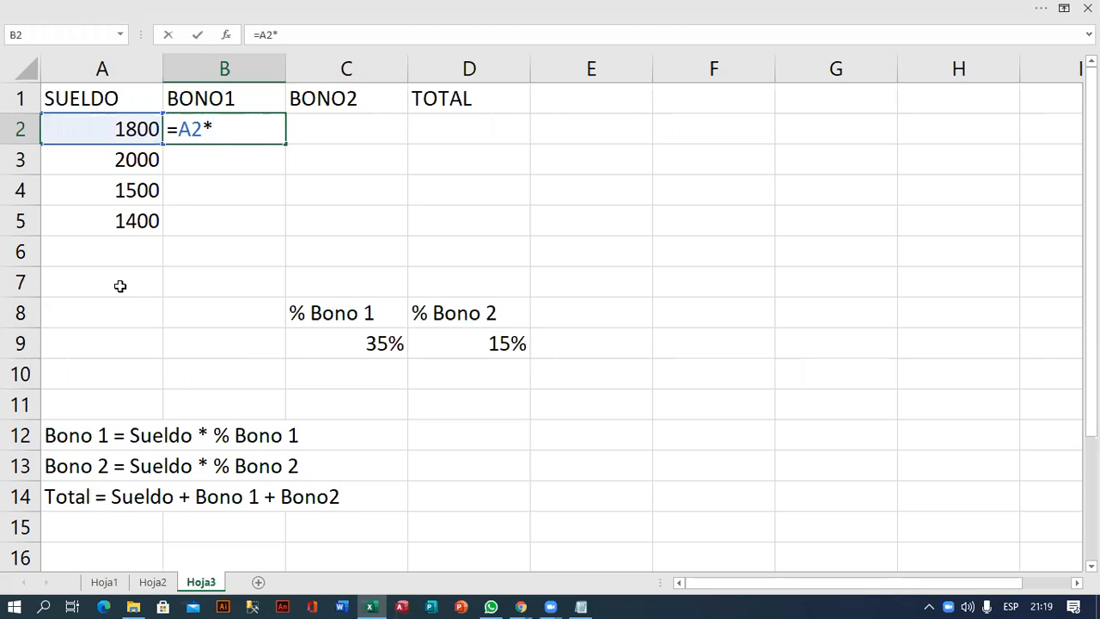
{"action": "left_click", "coordinate": [348, 343]}
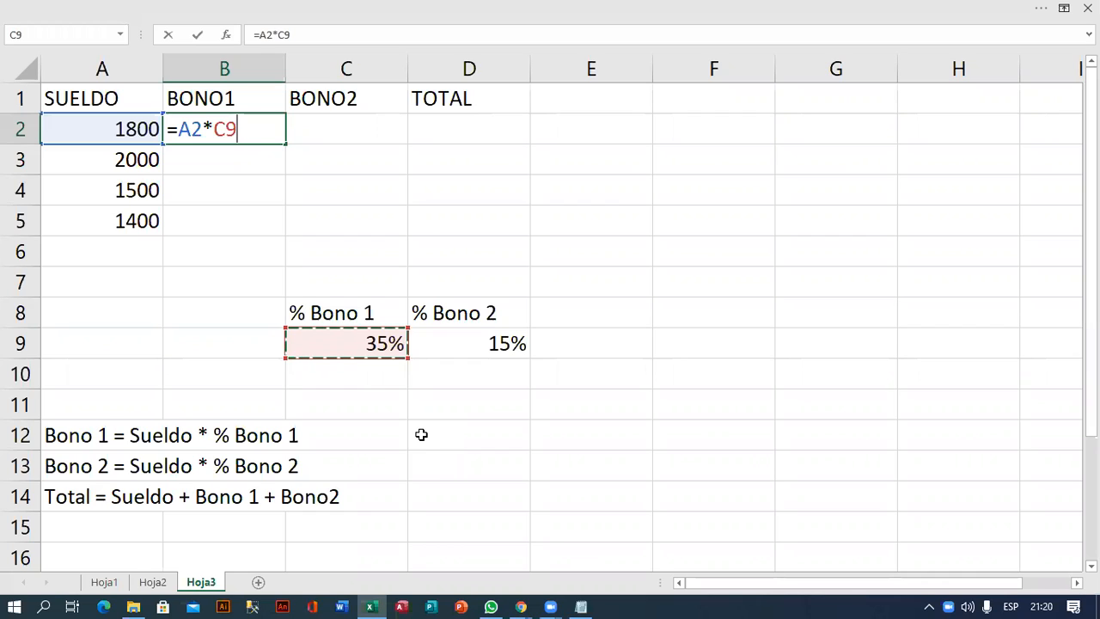
{"action": "key", "text": "Return"}
{"action": "key", "text": "Up"}
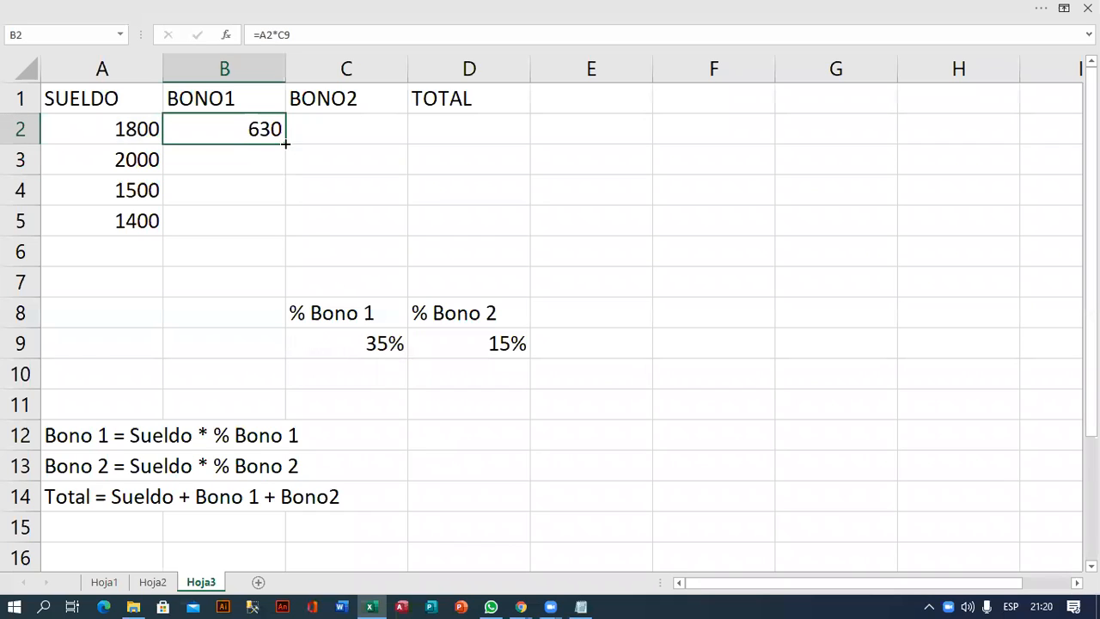
{"action": "left_click_drag", "start_coordinate": [286, 184], "coordinate": [289, 232]}
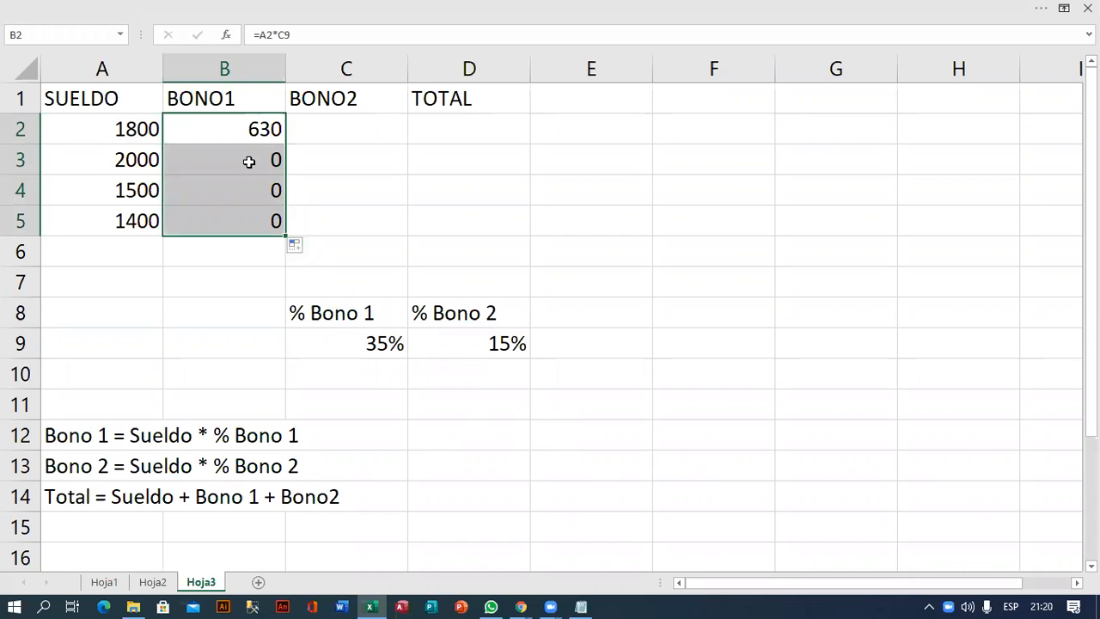
- Examine which cells the copied BONO1 formula in B5 refers to, leaving it unedited
{"action": "left_click", "coordinate": [245, 219]}
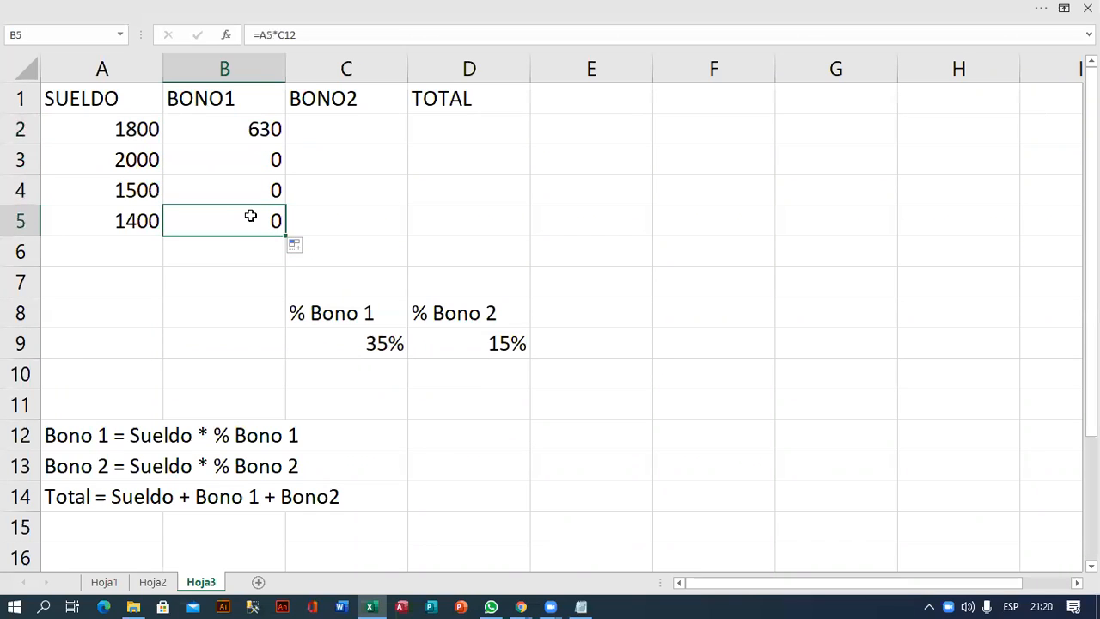
{"action": "double_click", "coordinate": [249, 216]}
{"action": "scroll", "coordinate": [355, 448], "scroll_direction": "down", "scroll_amount": 1}
{"action": "scroll", "coordinate": [354, 446], "scroll_direction": "up", "scroll_amount": 1}
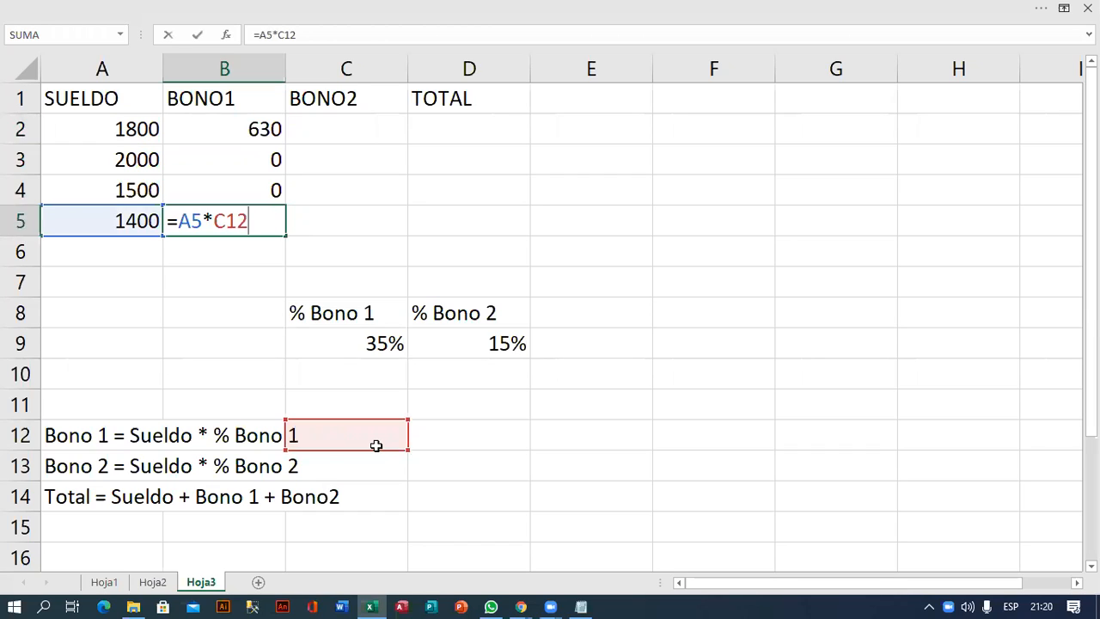
{"action": "key", "text": "ctrl+Return"}
- Make the C9 reference in B2 absolute, giving =A2*$C$9, and fill the formula down to B5
{"action": "double_click", "coordinate": [262, 128]}
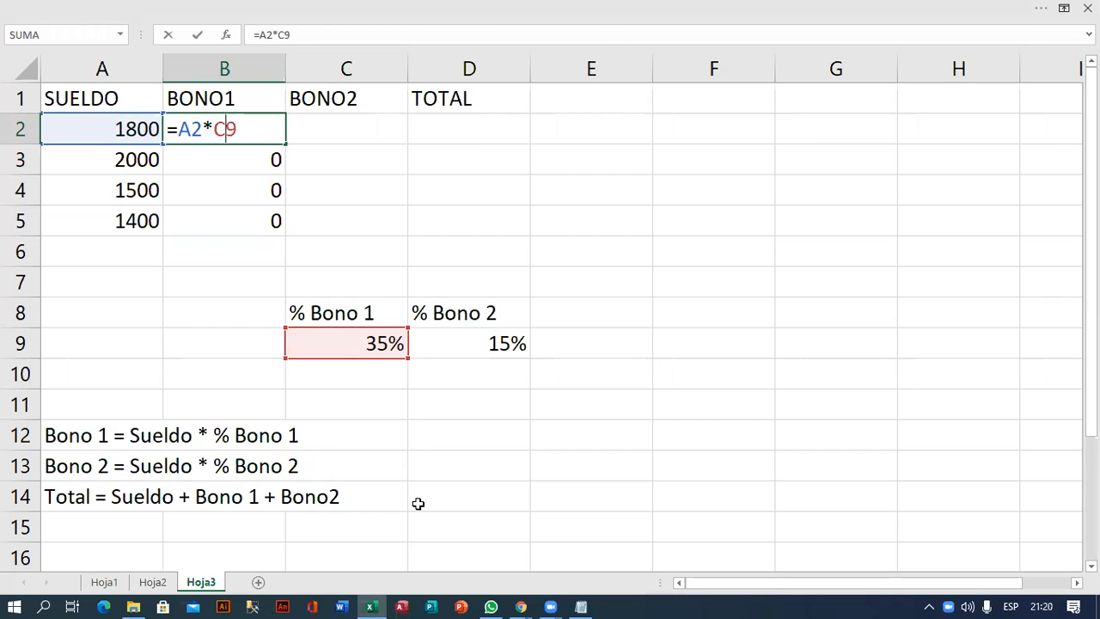
{"action": "key", "text": "F4"}
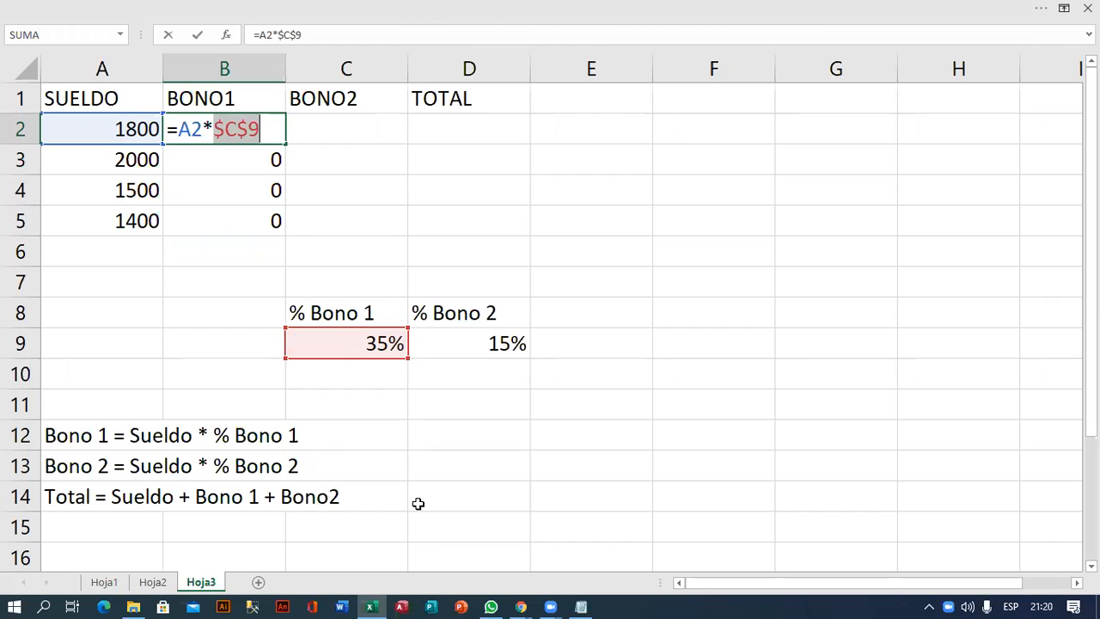
{"action": "key", "text": "Return"}
{"action": "key", "text": "Up"}
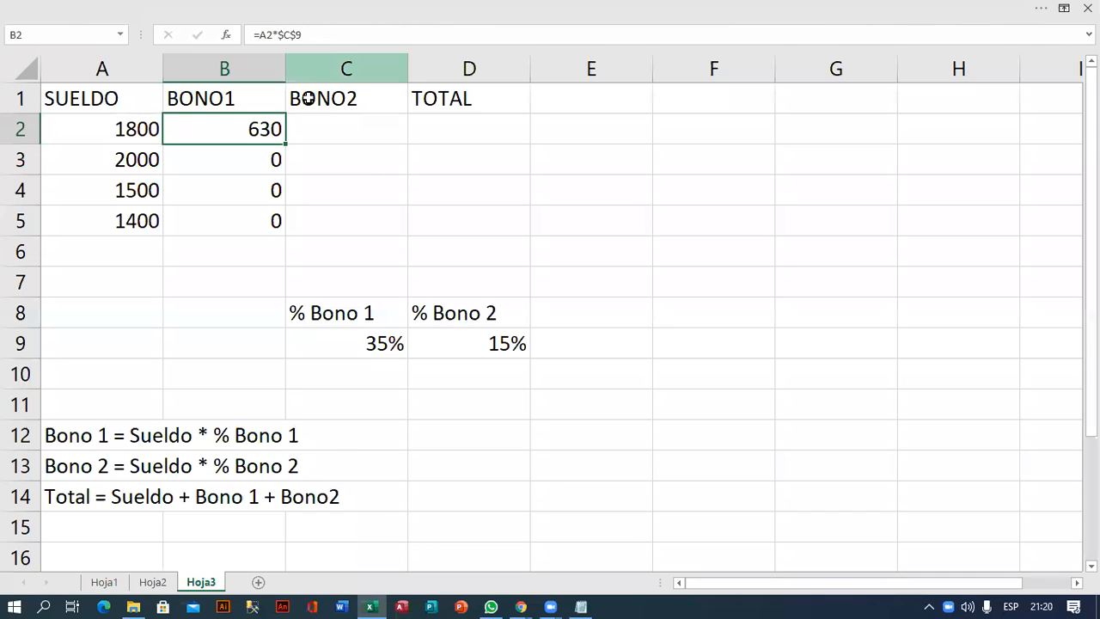
{"action": "left_click_drag", "start_coordinate": [286, 144], "coordinate": [293, 233]}
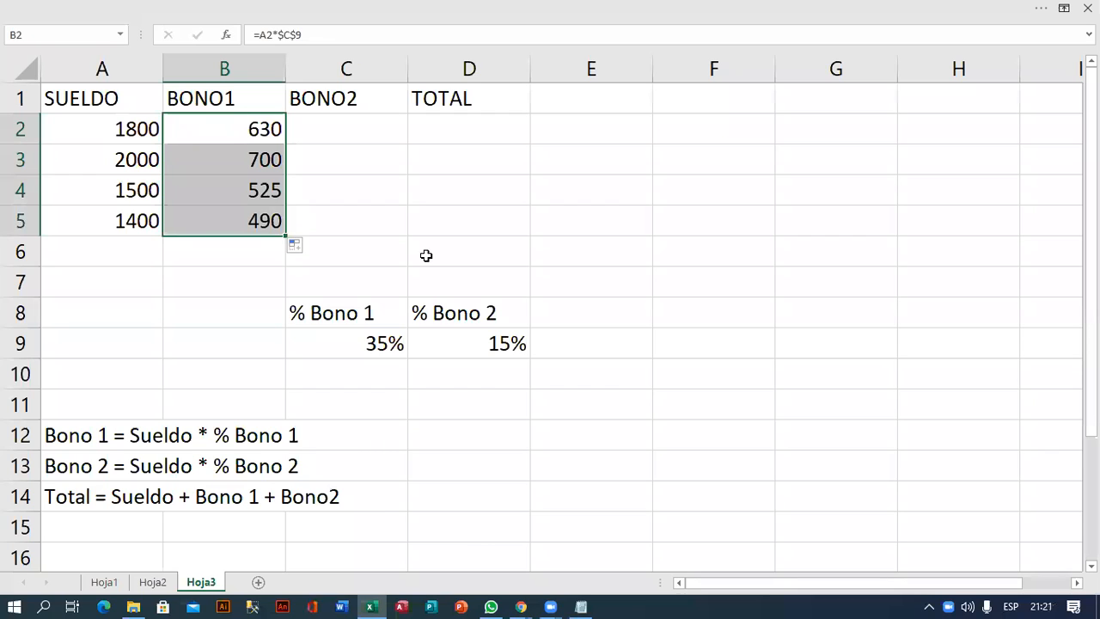
{"action": "left_click", "coordinate": [250, 130]}
{"action": "left_click_drag", "start_coordinate": [285, 145], "coordinate": [292, 238]}
- Calculate the second bonus in C2 with =A2*$D$9 and fill the formula down to C5
{"action": "left_click", "coordinate": [331, 136]}
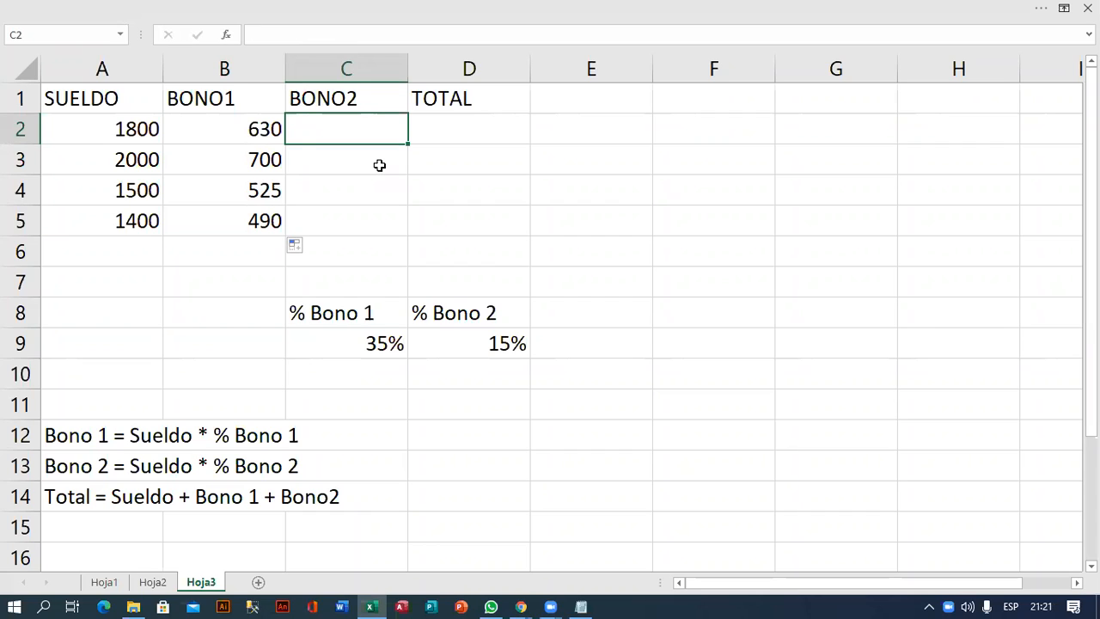
{"action": "type", "text": "="}
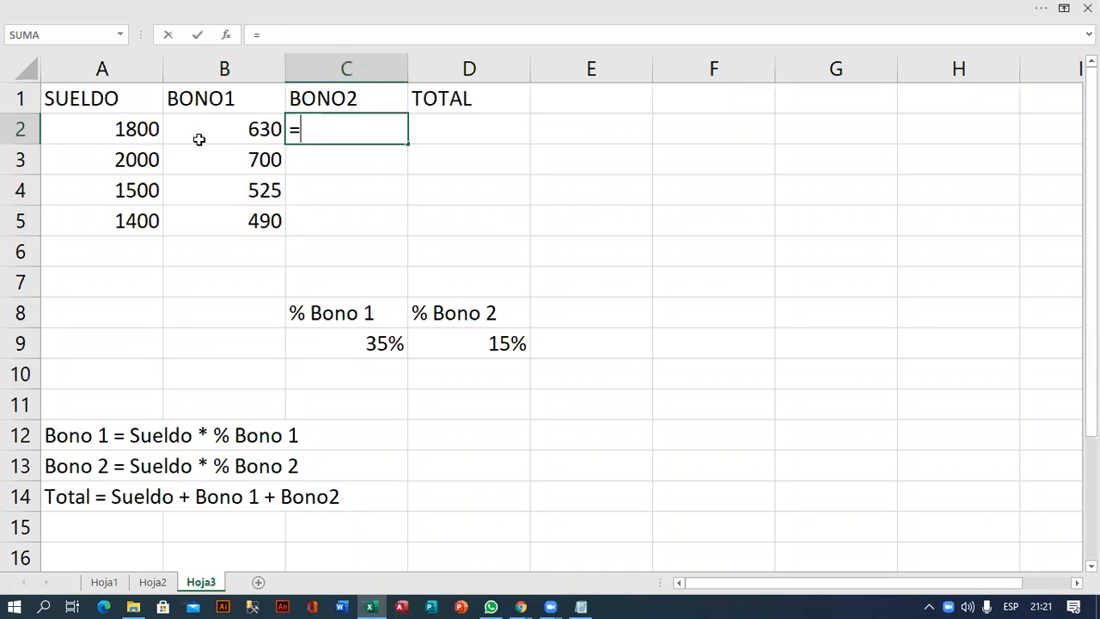
{"action": "left_click", "coordinate": [126, 130]}
{"action": "type", "text": "*"}
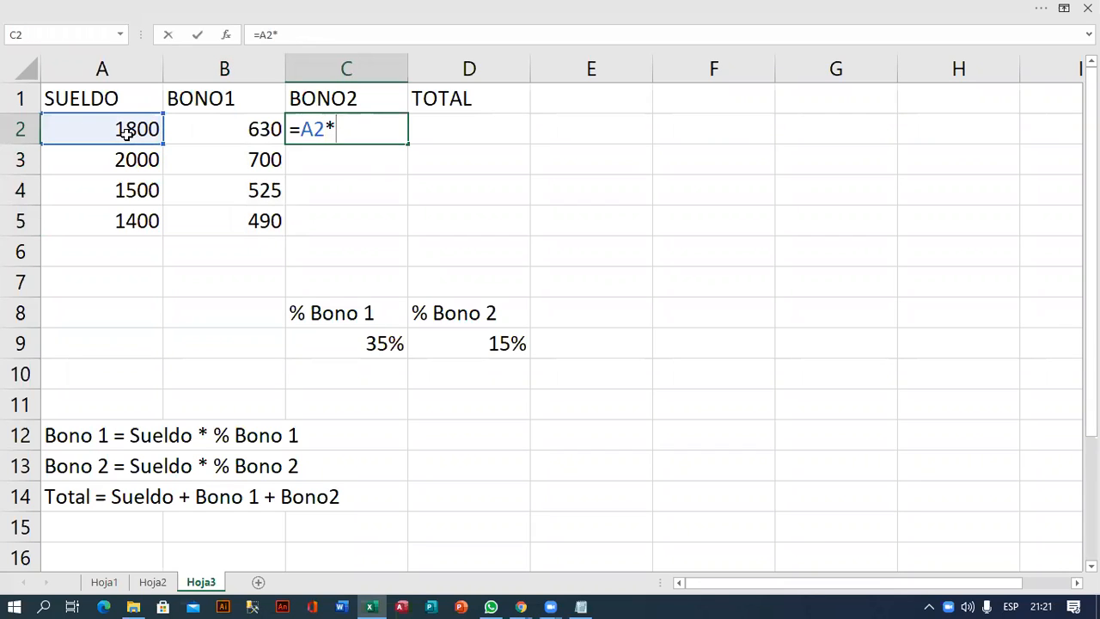
{"action": "left_click", "coordinate": [458, 340]}
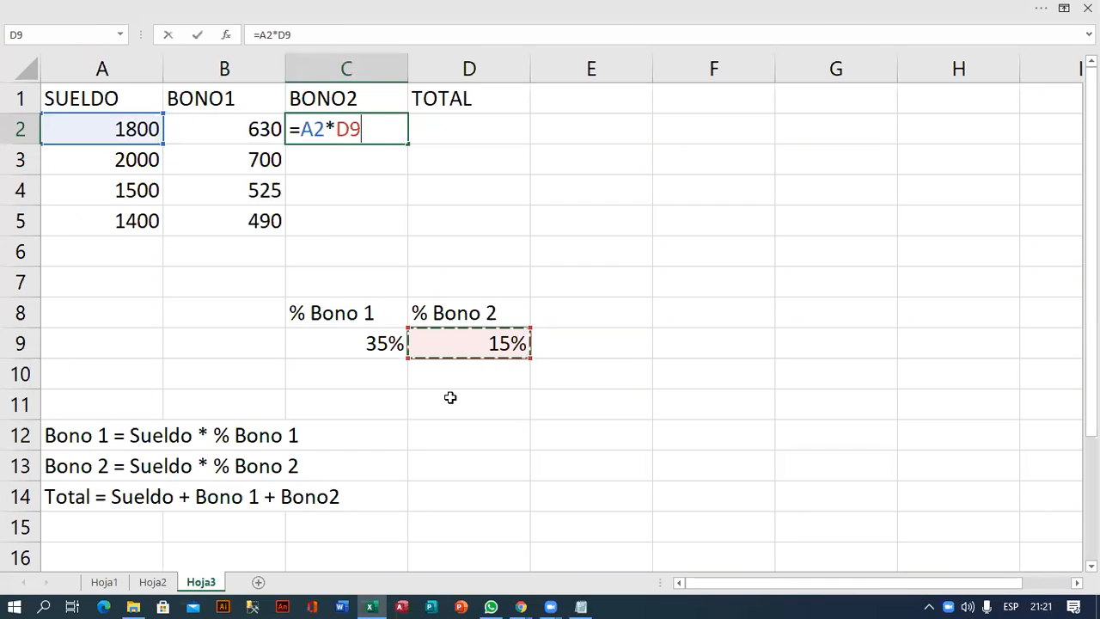
{"action": "key", "text": "F4"}
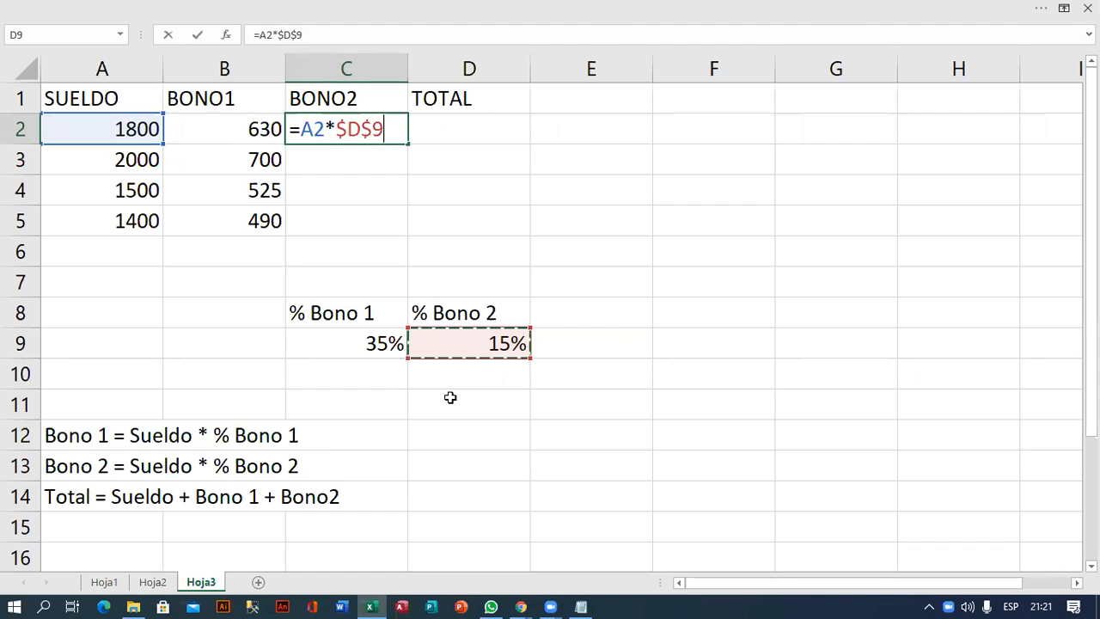
{"action": "key", "text": "Return"}
{"action": "key", "text": "Up"}
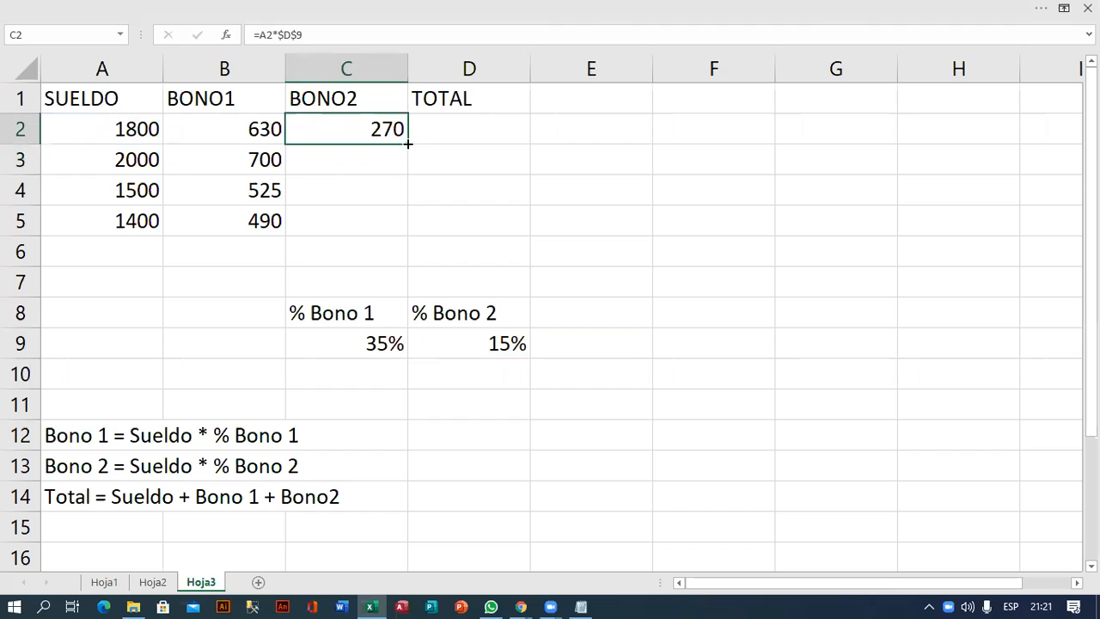
{"action": "left_click_drag", "start_coordinate": [410, 154], "coordinate": [410, 231]}
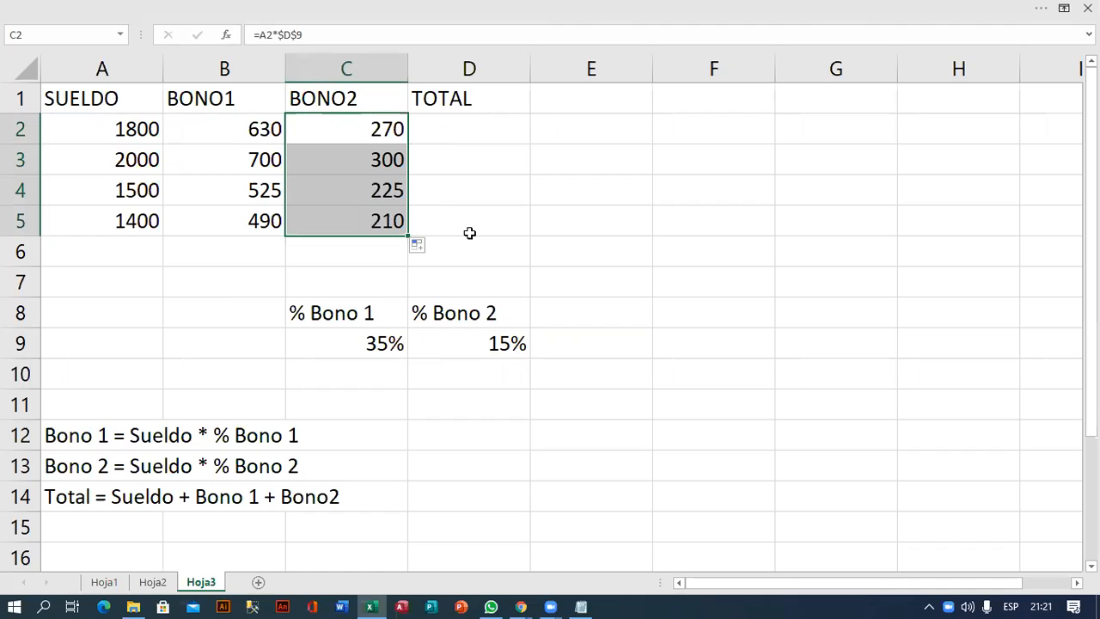
- Calculate the total in D2 with =A2+B2+C2 and fill the formula down to D5
{"action": "left_click", "coordinate": [437, 134]}
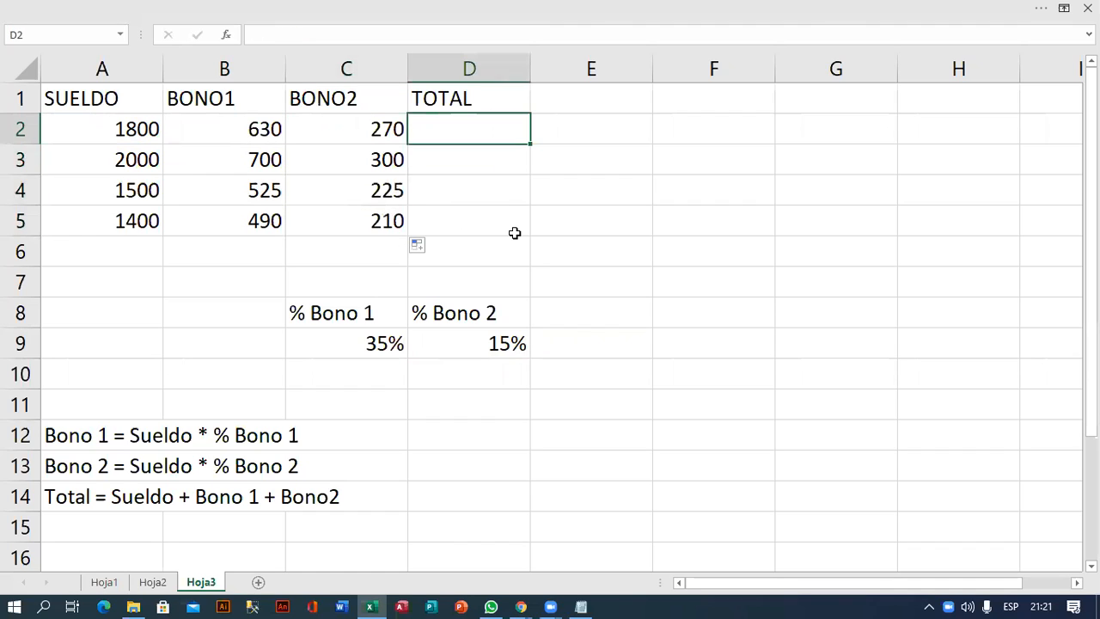
{"action": "type", "text": "="}
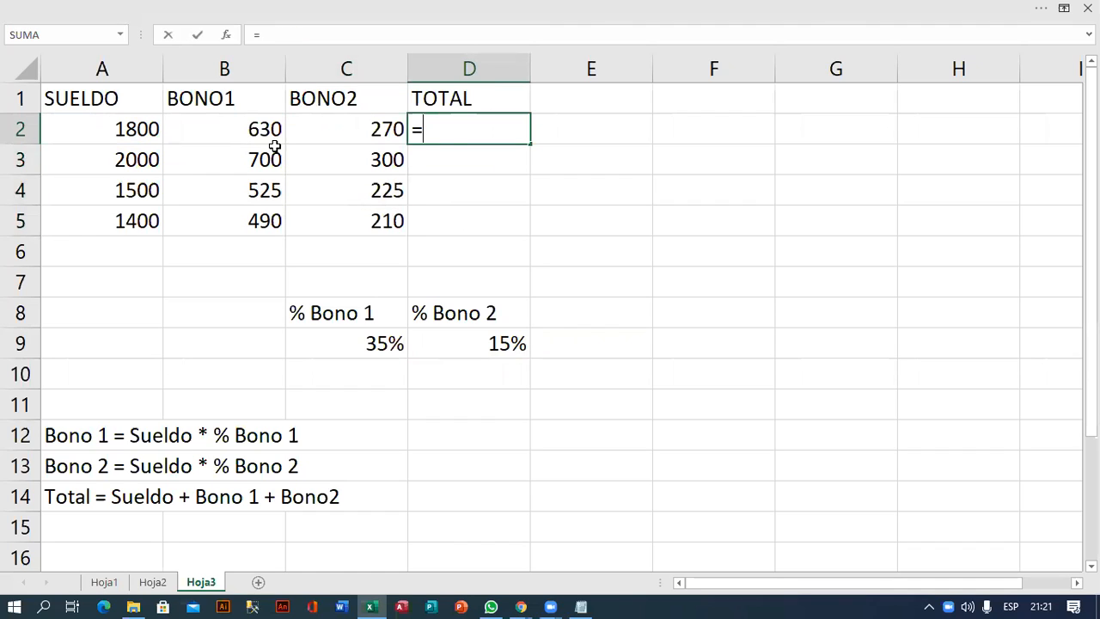
{"action": "left_click", "coordinate": [150, 127]}
{"action": "type", "text": "+"}
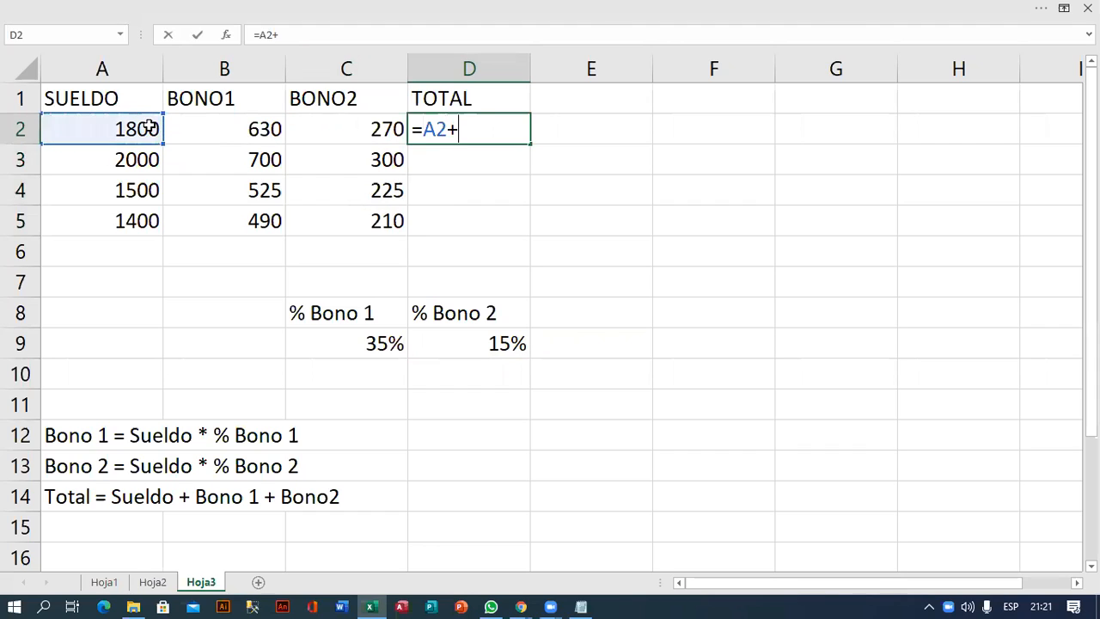
{"action": "left_click", "coordinate": [230, 128]}
{"action": "type", "text": "+"}
{"action": "left_click", "coordinate": [299, 133]}
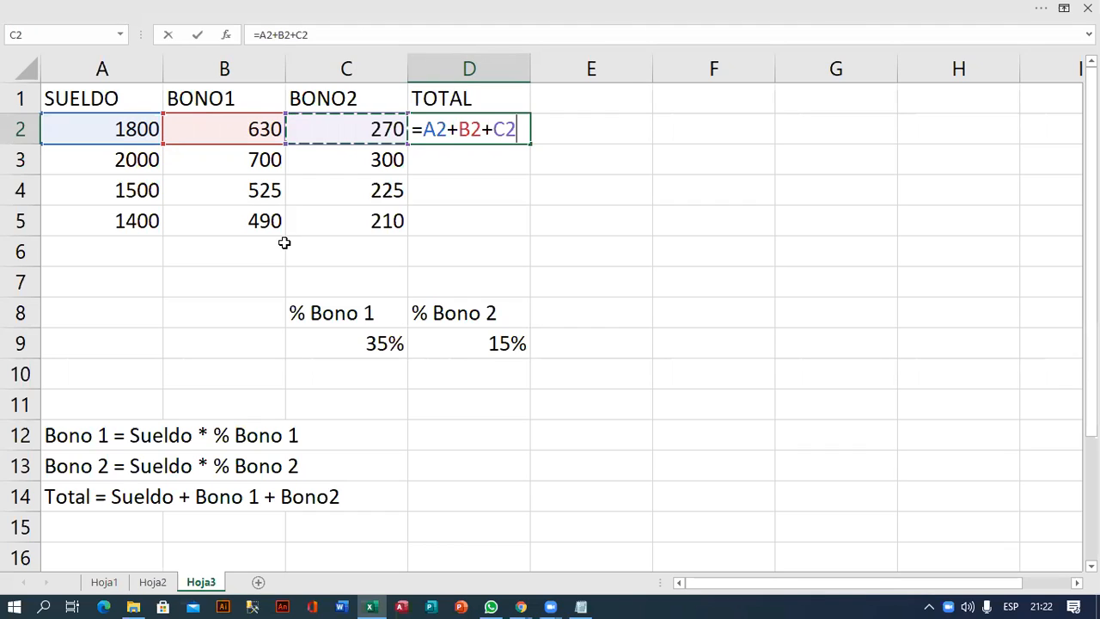
{"action": "key", "text": "ctrl+Return"}
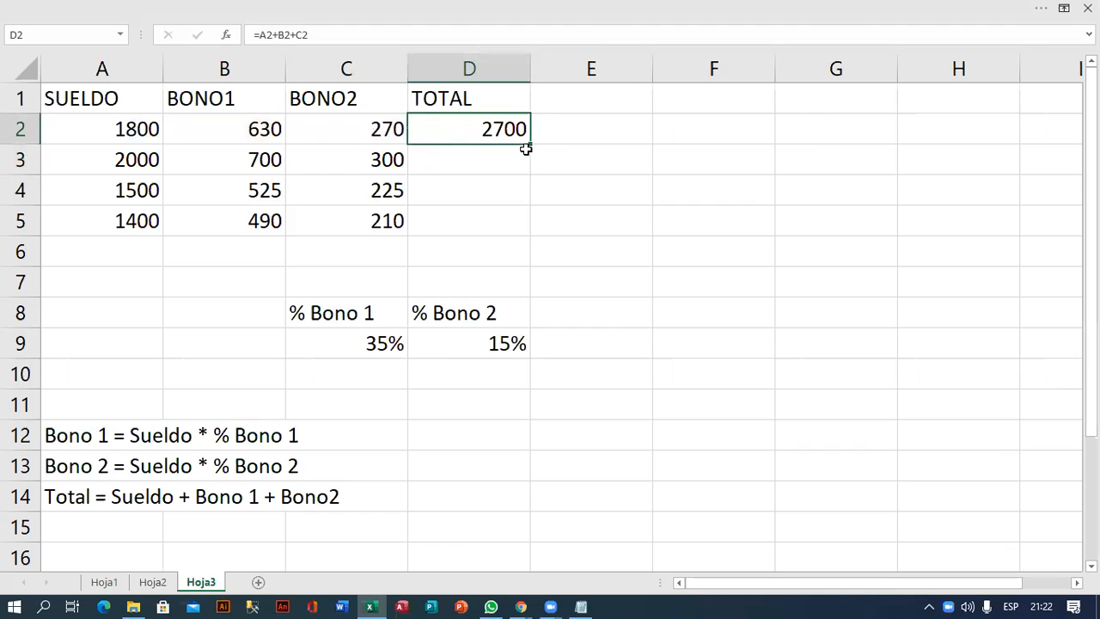
{"action": "left_click_drag", "start_coordinate": [527, 146], "coordinate": [526, 228]}
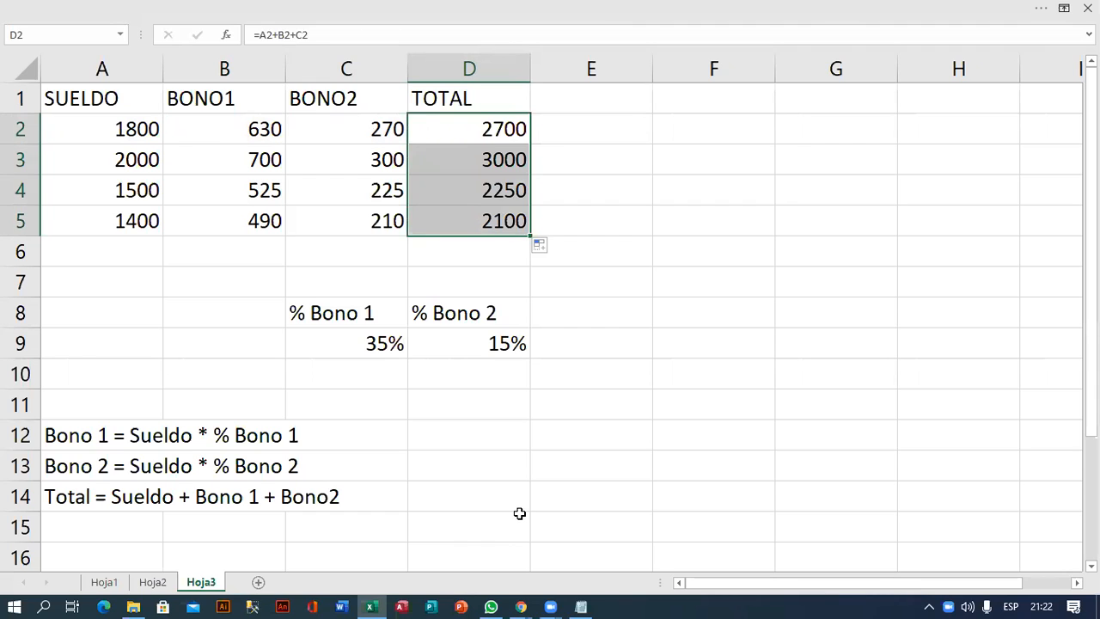
- Add a new blank worksheet to the workbook and enlarge its view
{"action": "key", "text": "shift+F11"}
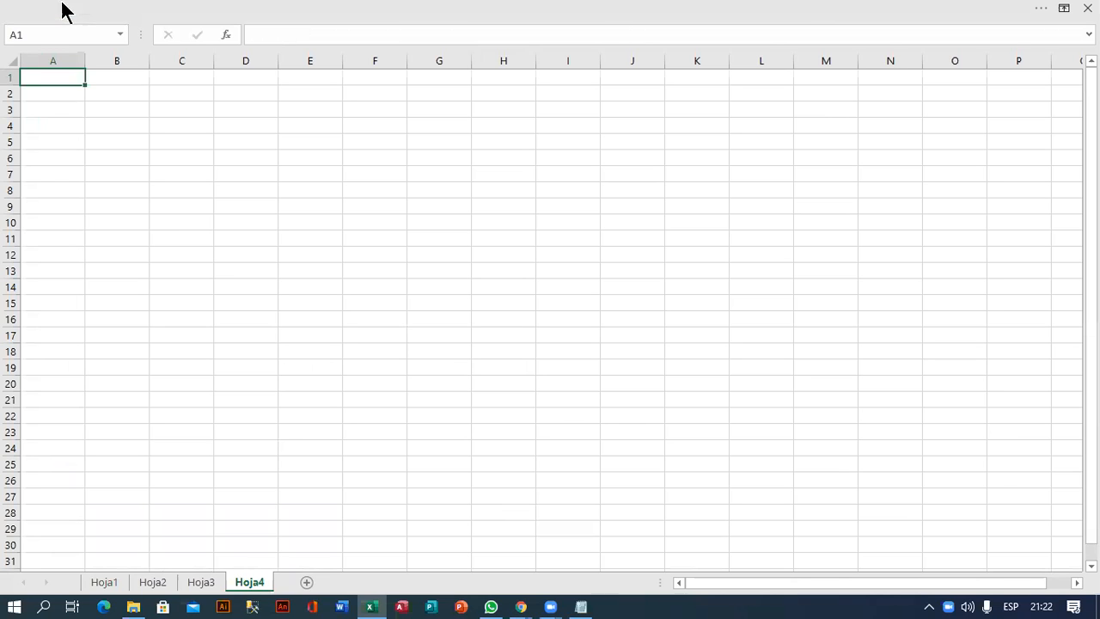
{"action": "scroll", "coordinate": [12, 70], "scroll_direction": "up", "scroll_amount": 3}
{"action": "scroll", "coordinate": [12, 73], "scroll_direction": "up", "scroll_amount": 1}
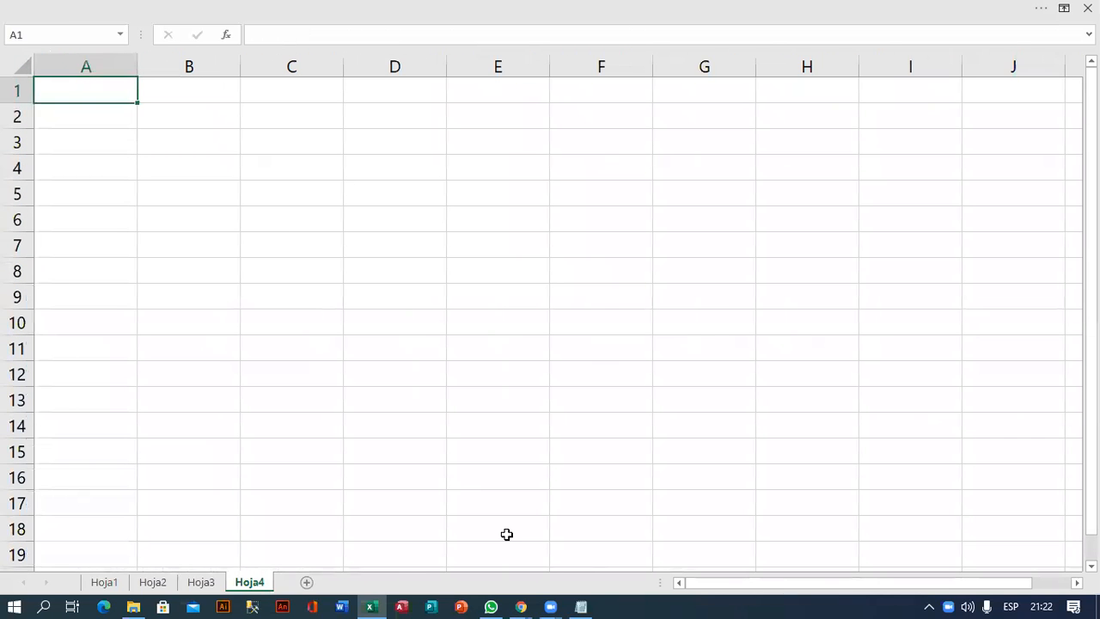
- Switch to the Notepad notes and add the heading "REFERENCIA EXTERNA" underlined with a row of dashes
{"action": "key", "text": "alt+Tab"}
{"action": "type", "text": "REFERTE"}
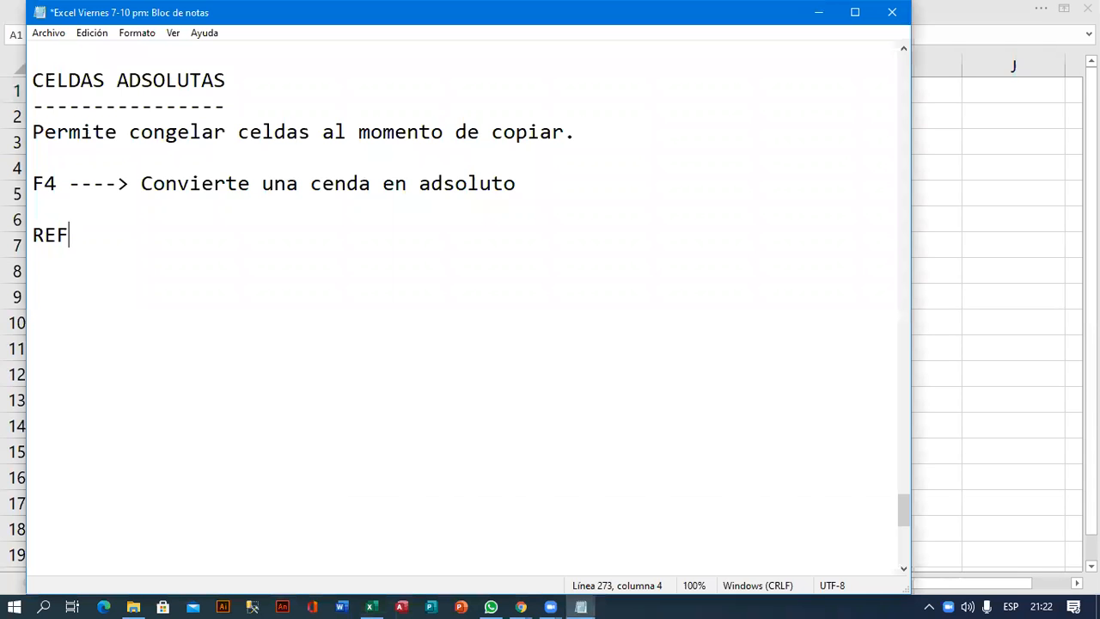
{"action": "key", "text": "BackSpace"}
{"action": "key", "text": "BackSpace"}
{"action": "type", "text": "ENCIA E"}
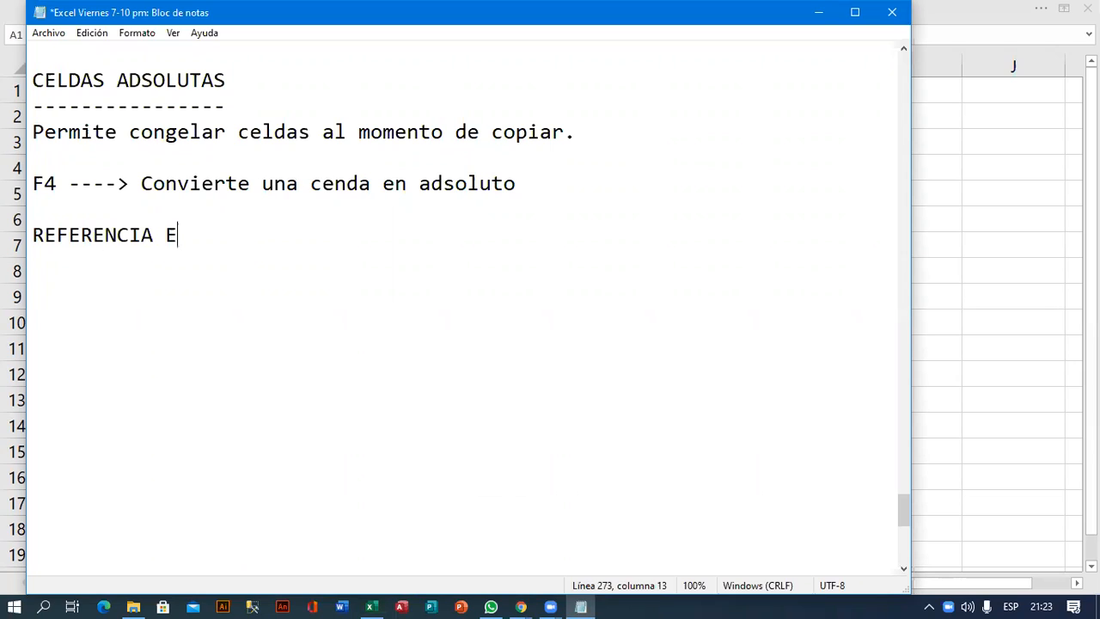
{"action": "type", "text": "XTERNA"}
{"action": "key", "text": "Return"}
{"action": "type", "text": "------------------"}
{"action": "key", "text": "Return"}
- Write the definition "Permite utilizar celdas o rangos de otra hoja" under the REFERENCIA EXTERNA heading
{"action": "type", "text": "P"}
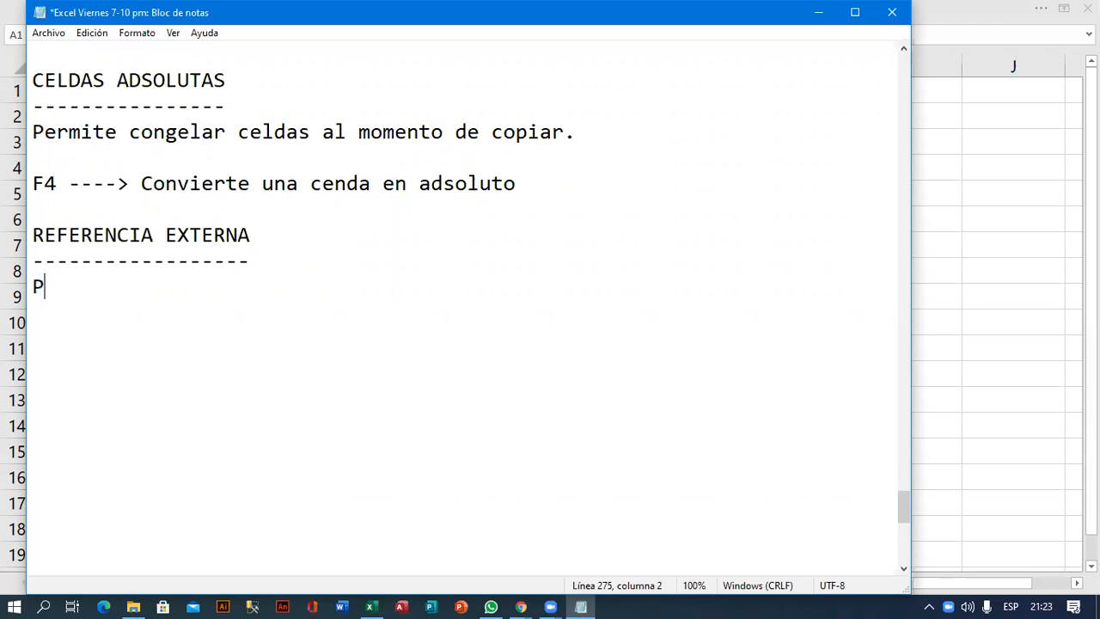
{"action": "type", "text": "ermite u"}
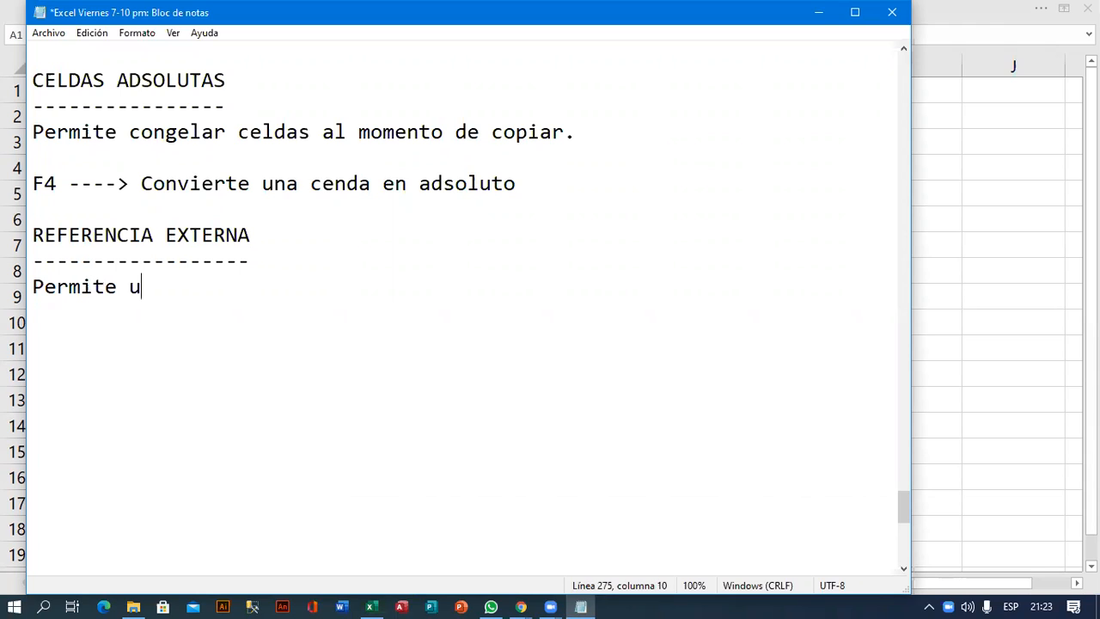
{"action": "type", "text": "tilizar "}
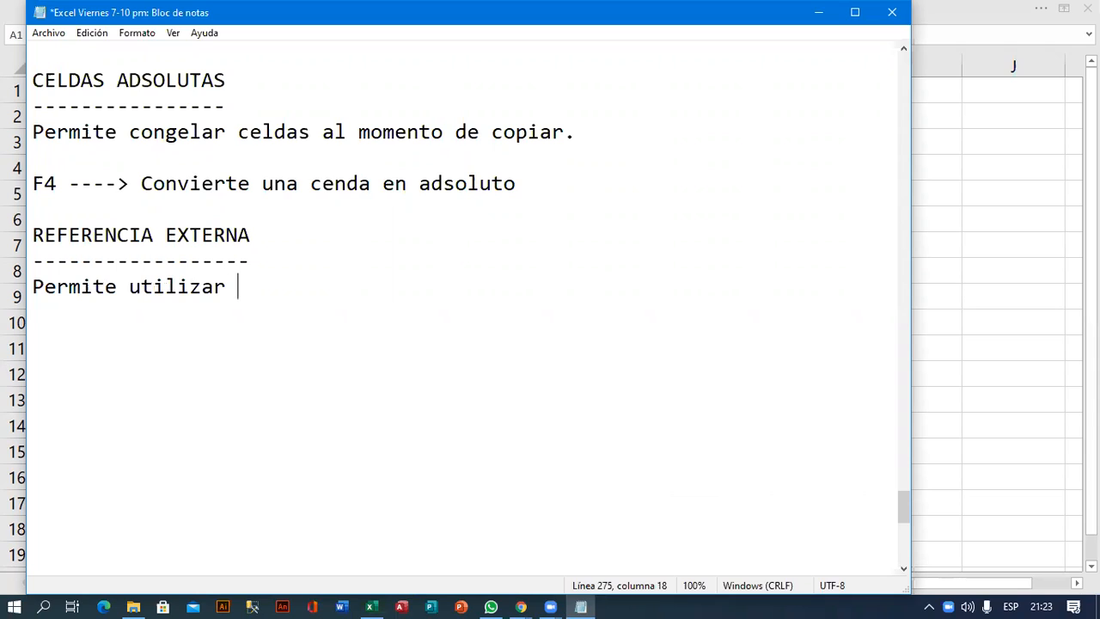
{"action": "type", "text": "celdas de "}
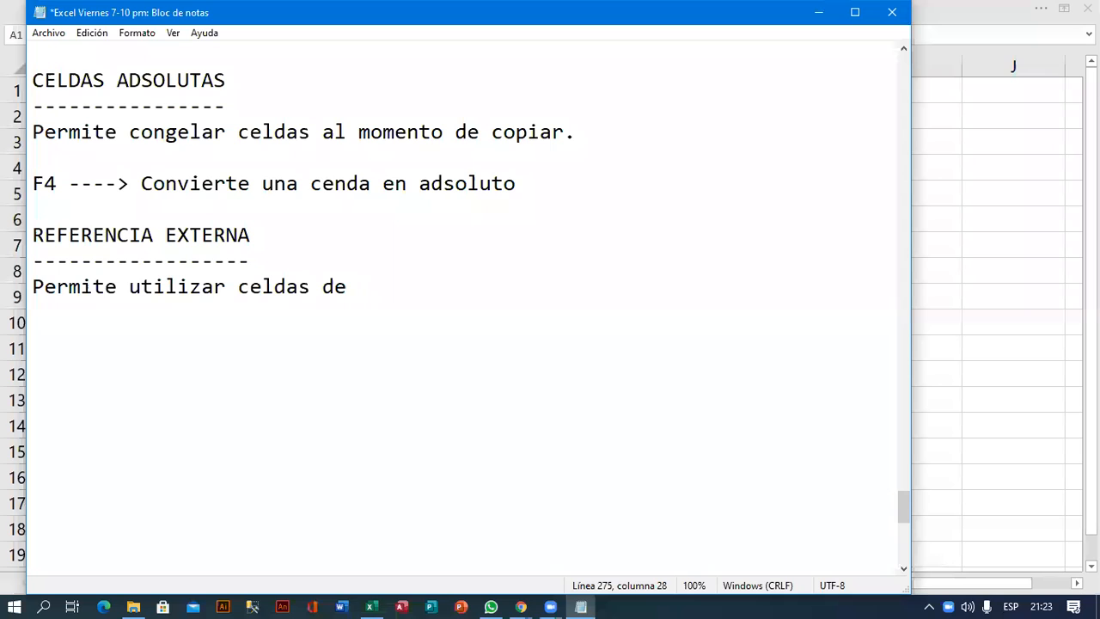
{"action": "type", "text": "otra hoja"}
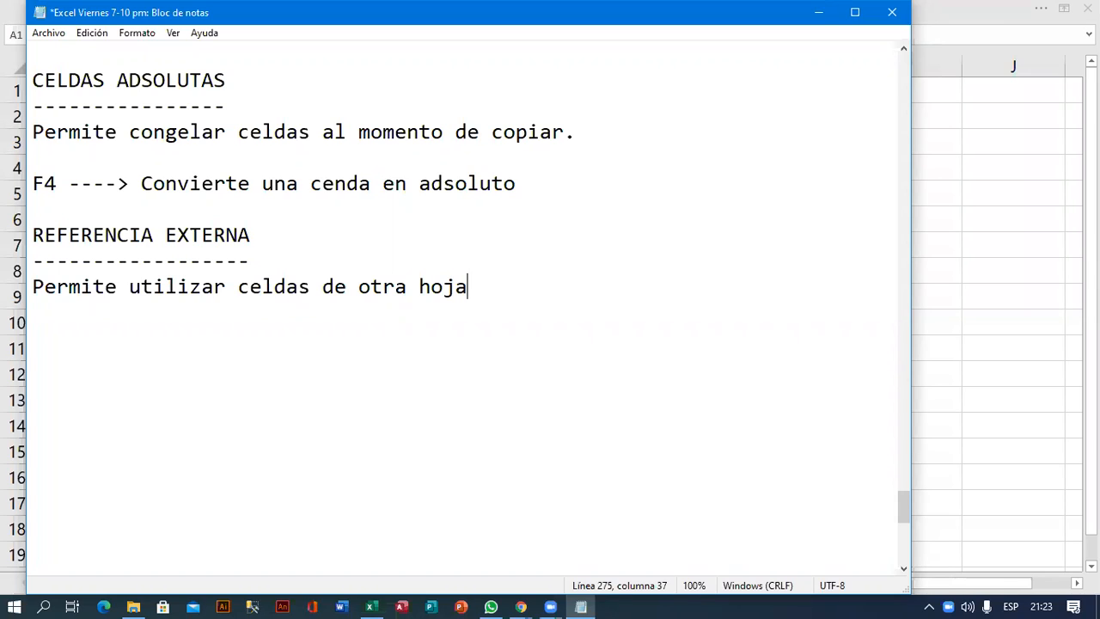
{"action": "key", "text": "Return"}
{"action": "left_click", "coordinate": [314, 296]}
{"action": "type", "text": "o rangos"}
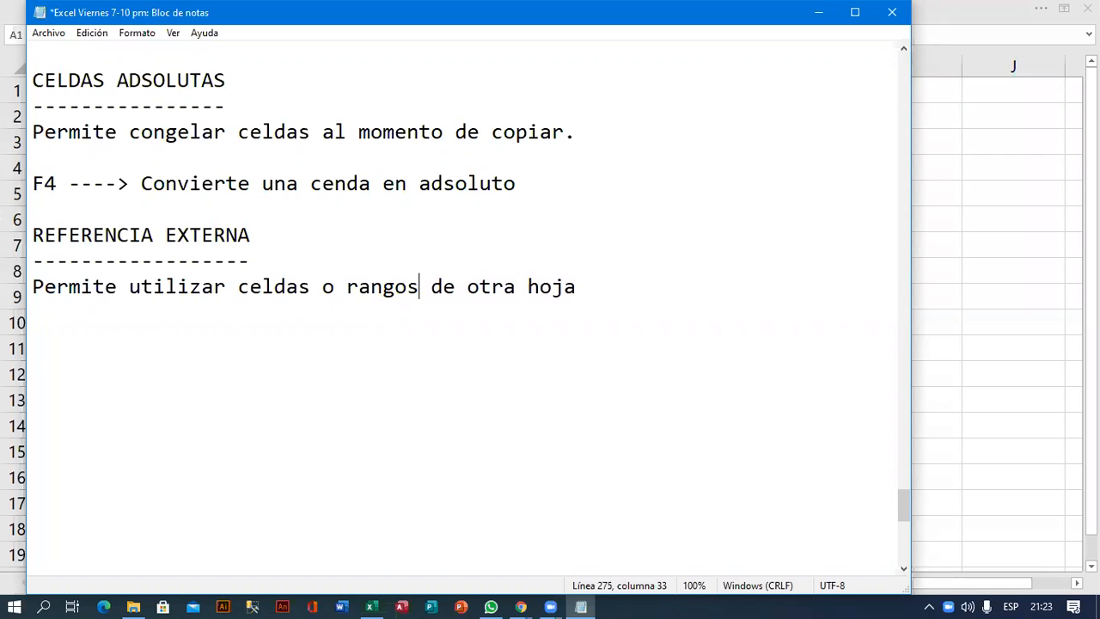
- Add the external reference syntax "=Nombre_Hoja!Rango" below the definition, separated by a blank line
{"action": "left_click", "coordinate": [321, 306]}
{"action": "key", "text": "Return"}
{"action": "type", "text": "="}
{"action": "type", "text": "Nom,"}
{"action": "key", "text": "BackSpace"}
{"action": "type", "text": "bre"}
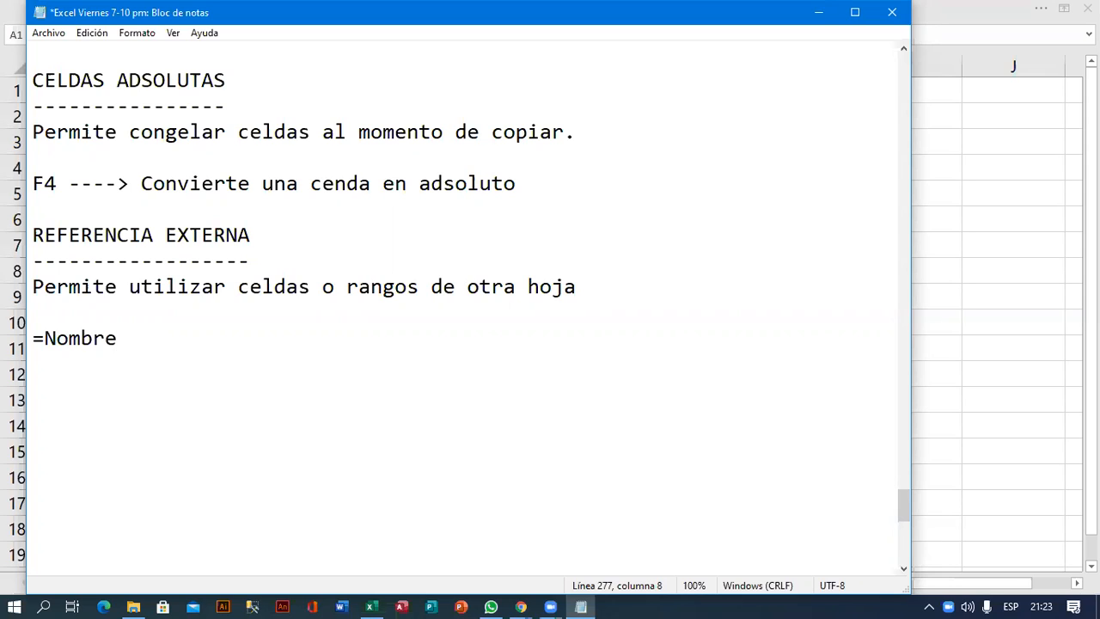
{"action": "type", "text": "_Hoja!Rango"}
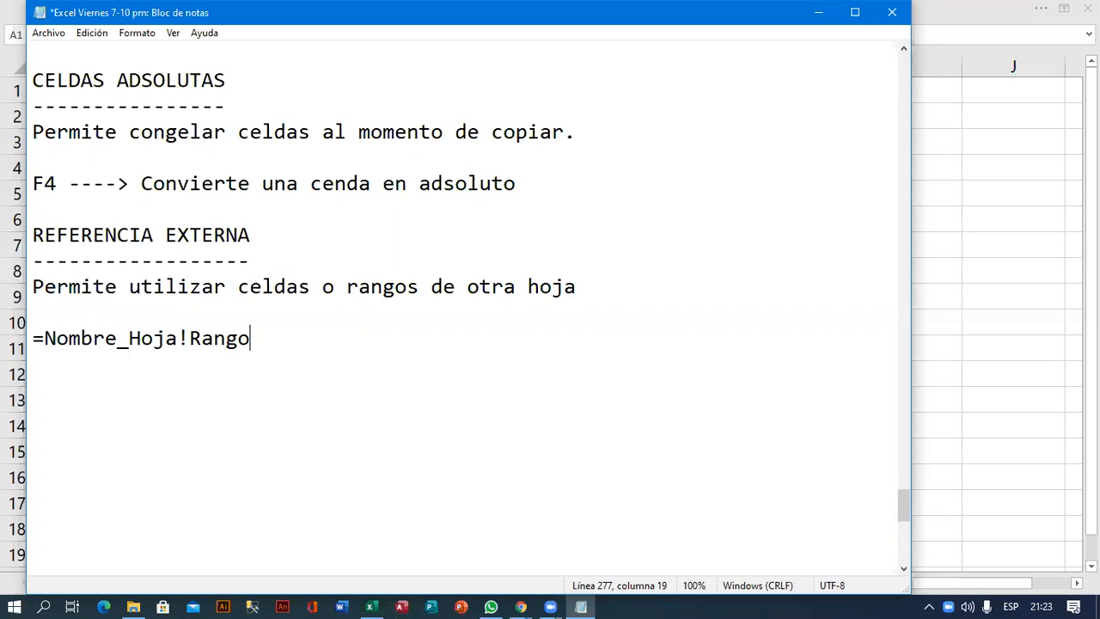
{"action": "key", "text": "Return"}
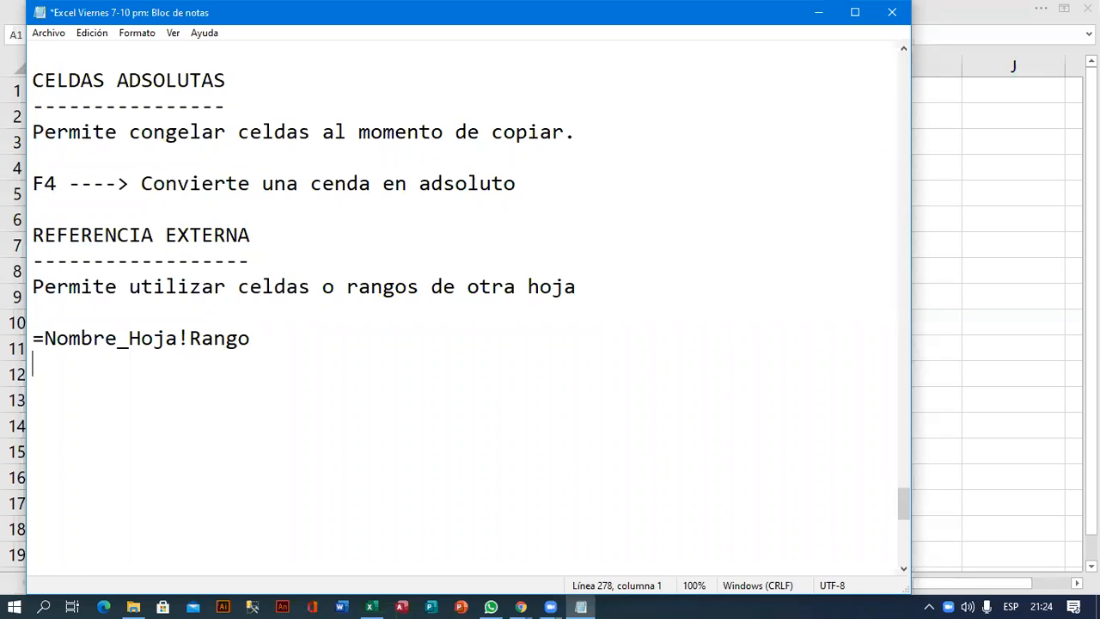
{"action": "left_click", "coordinate": [277, 347]}
- Switch back to Excel and enter the heading SUELDOS in A1 with salaries 1800, 1600, 1400 and 1200 in A2:A5
{"action": "left_click", "coordinate": [947, 9]}
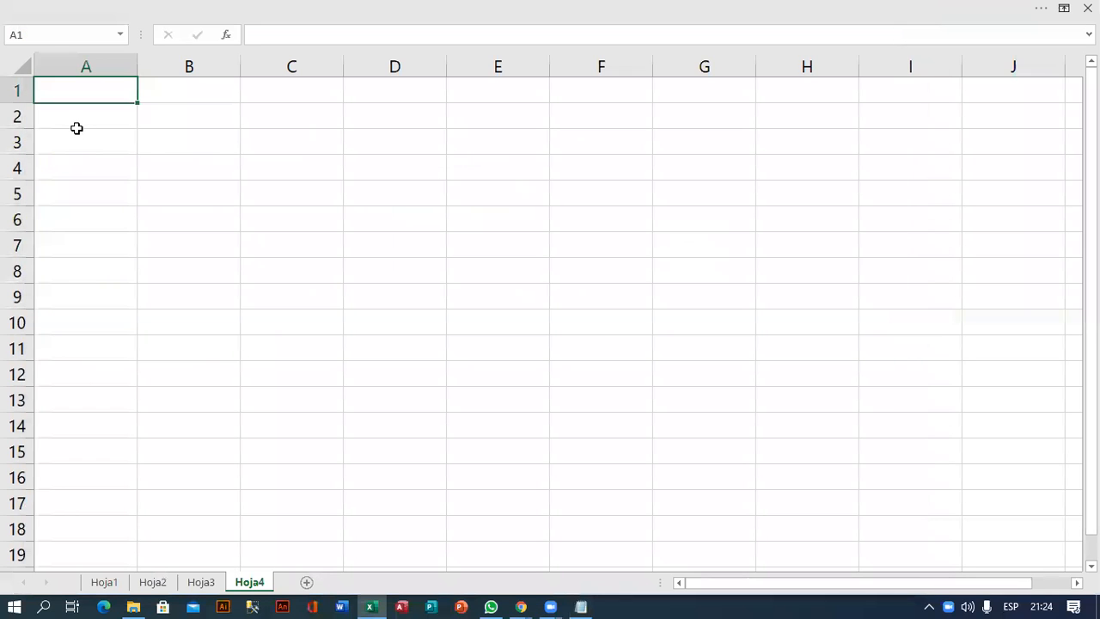
{"action": "type", "text": "SUELDOS"}
{"action": "key", "text": "Return"}
{"action": "type", "text": "1800"}
{"action": "key", "text": "Return"}
{"action": "type", "text": "1600"}
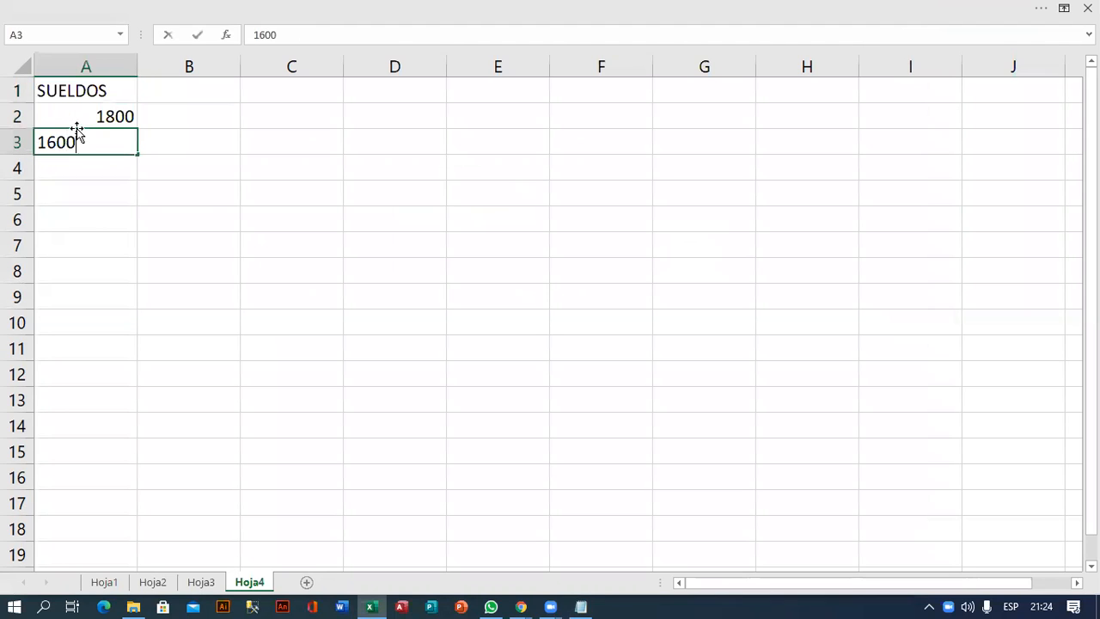
{"action": "key", "text": "Return"}
{"action": "type", "text": "1400"}
{"action": "key", "text": "Return"}
{"action": "type", "text": "1200"}
{"action": "key", "text": "Return"}
- Continue the salary list with 1200, 1900, 1200, 1450 and 1350 in A6:A10
{"action": "type", "text": "1200"}
{"action": "key", "text": "Return"}
{"action": "type", "text": "1900"}
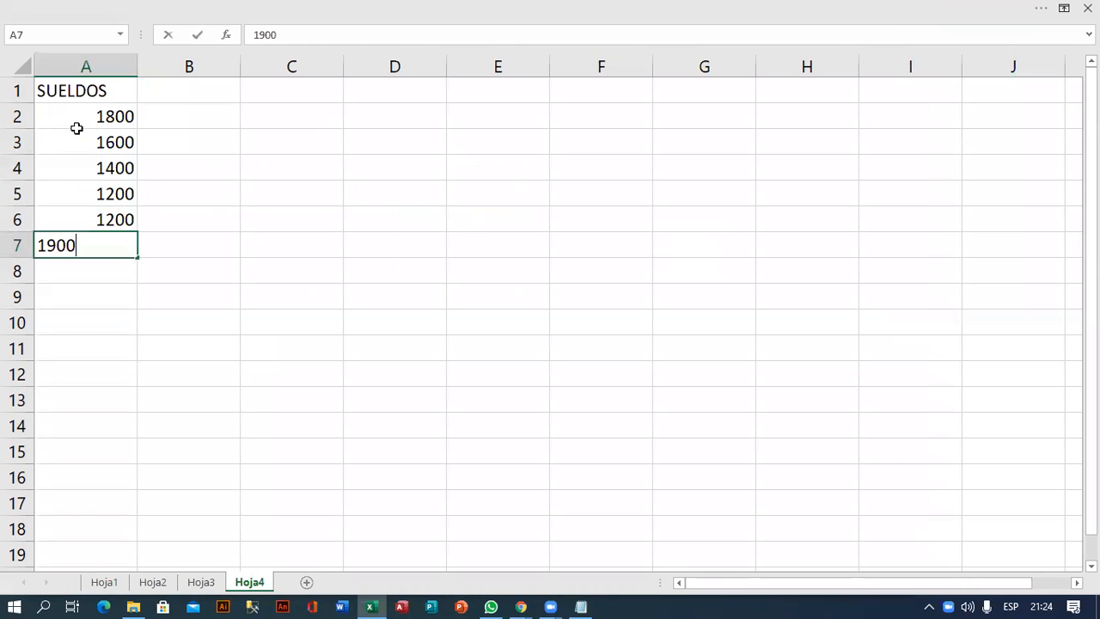
{"action": "key", "text": "Return"}
{"action": "type", "text": "1200"}
{"action": "key", "text": "Return"}
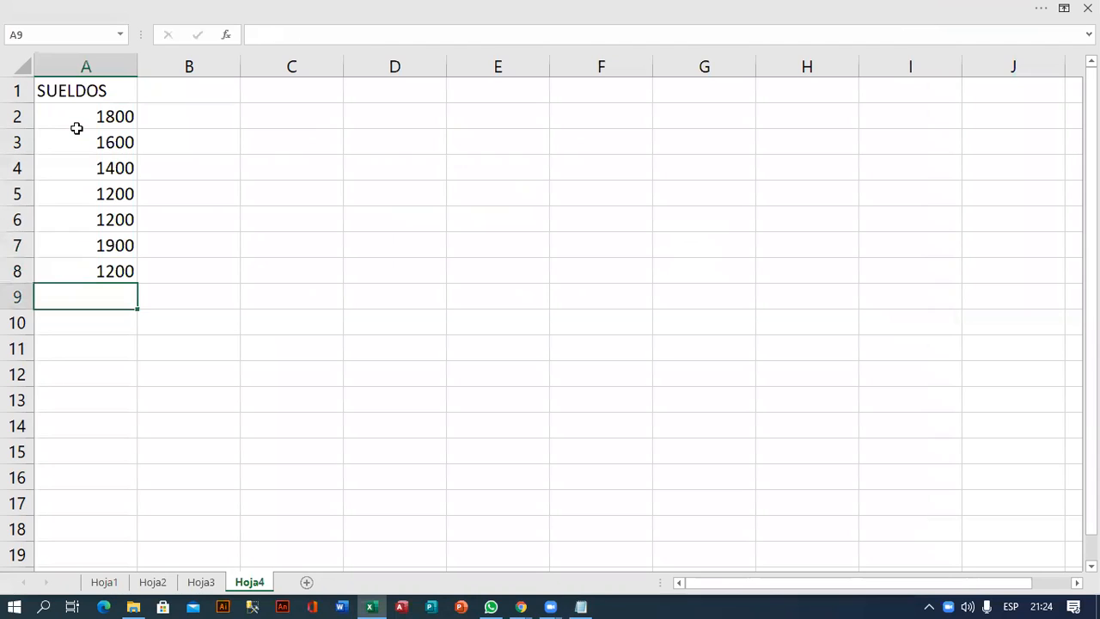
{"action": "type", "text": "1450"}
{"action": "key", "text": "Return"}
{"action": "type", "text": "1350"}
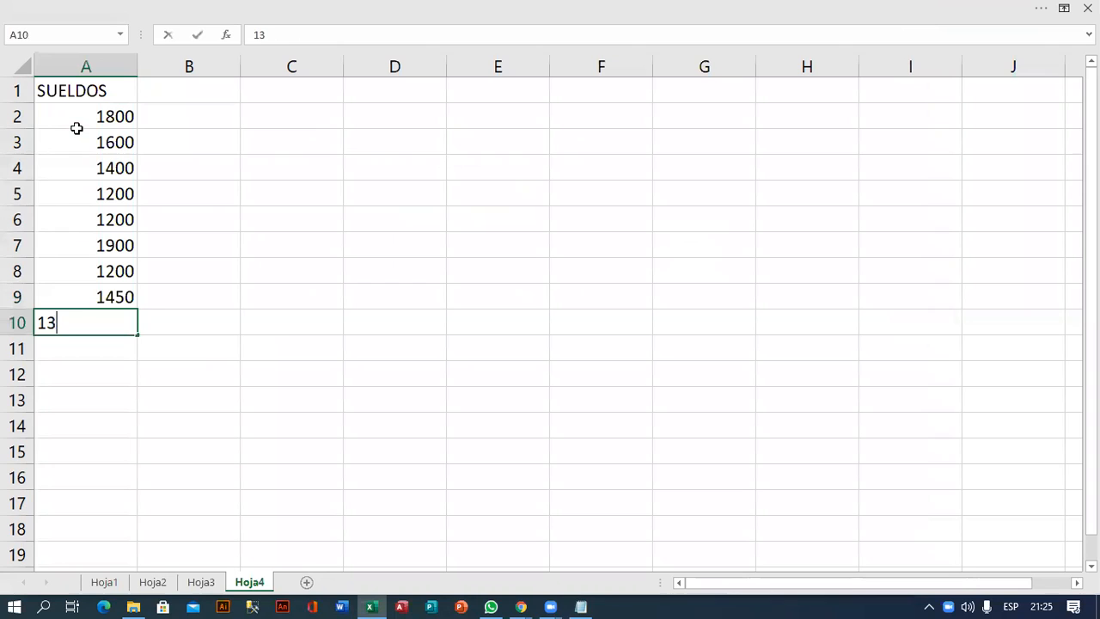
{"action": "key", "text": "Return"}
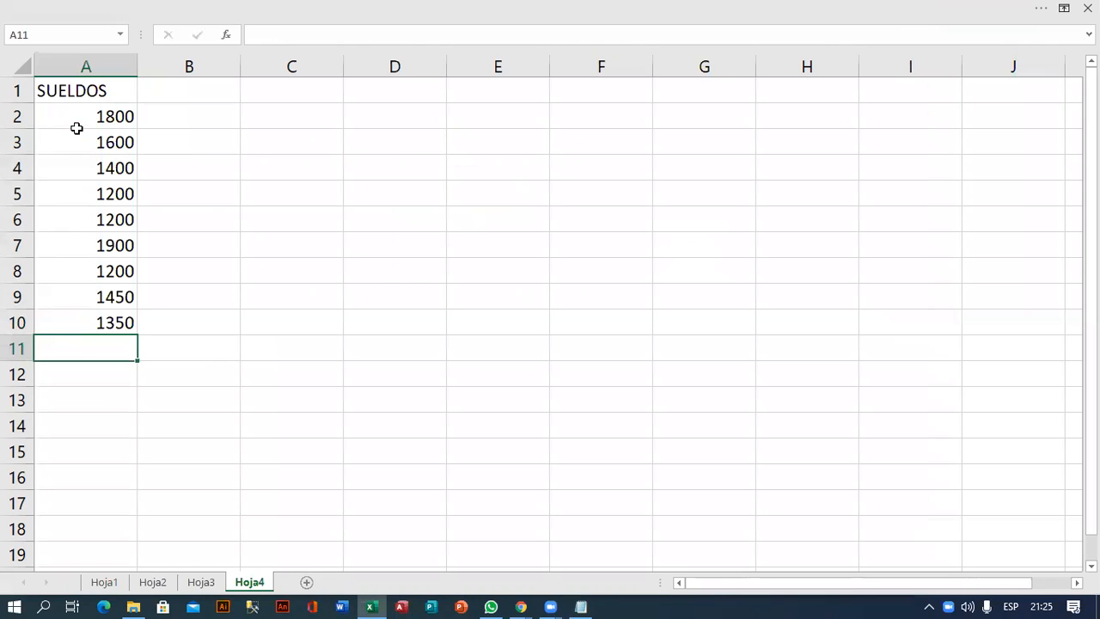
{"action": "key", "text": "Right"}
{"action": "key", "text": "Right"}
{"action": "key", "text": "Right"}
{"action": "key", "text": "Up"}
{"action": "key", "text": "Up"}
{"action": "key", "text": "Up"}
{"action": "key", "text": "Down"}
{"action": "key", "text": "Left"}
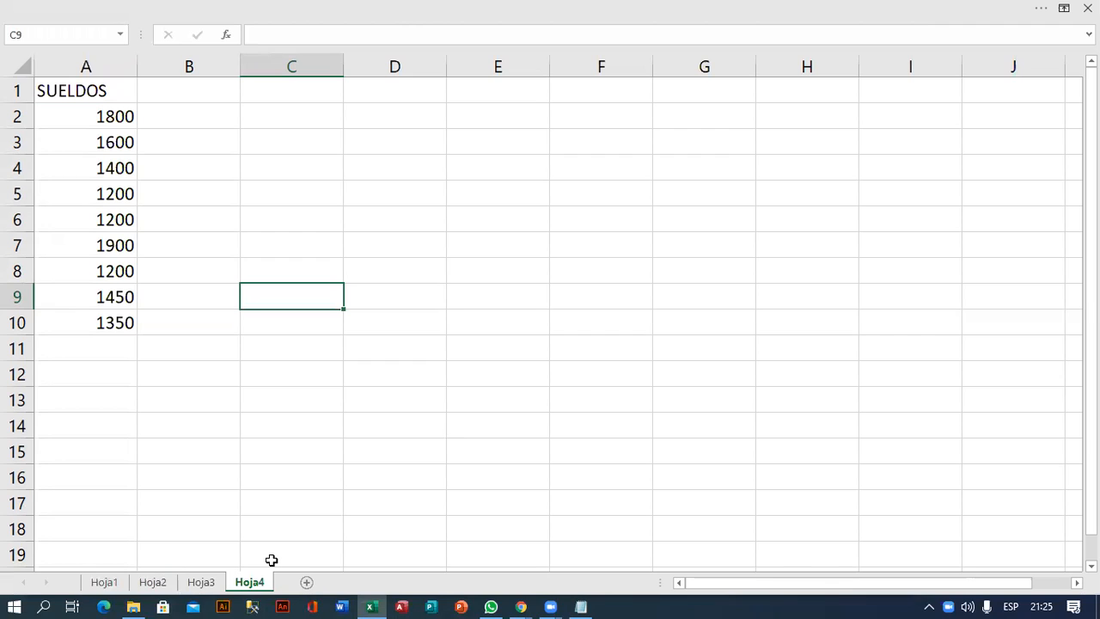
- Rename the sheet Hoja4 as "Sueldos"
{"action": "double_click", "coordinate": [256, 582]}
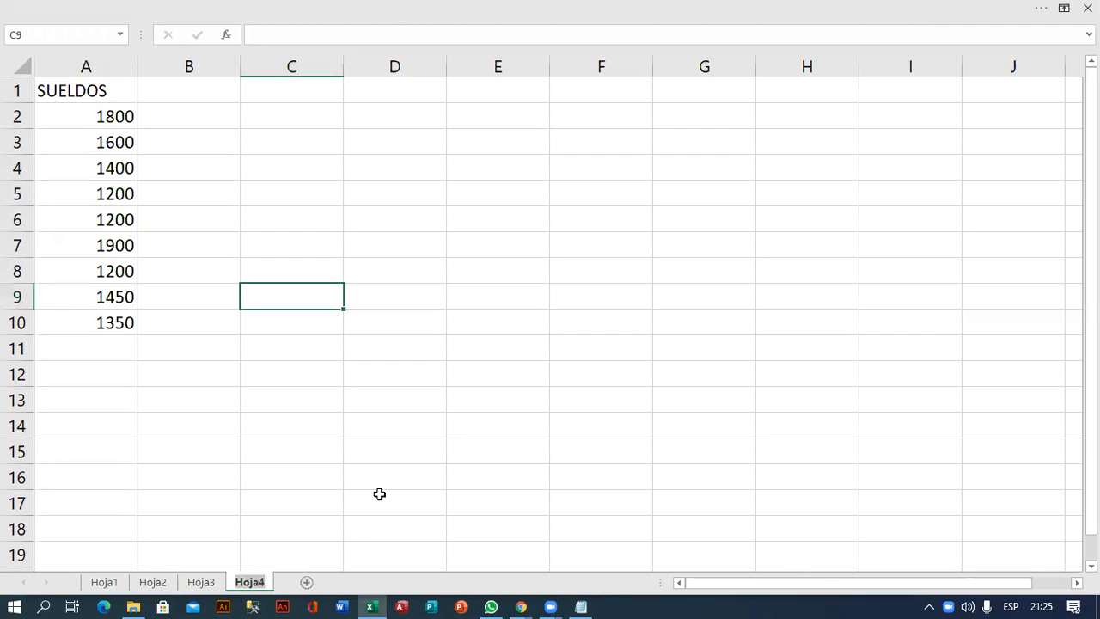
{"action": "type", "text": "sUELDO"}
{"action": "key", "text": "BackSpace"}
{"action": "key", "text": "BackSpace"}
{"action": "key", "text": "BackSpace"}
{"action": "key", "text": "BackSpace"}
{"action": "key", "text": "BackSpace"}
{"action": "key", "text": "BackSpace"}
{"action": "type", "text": "S"}
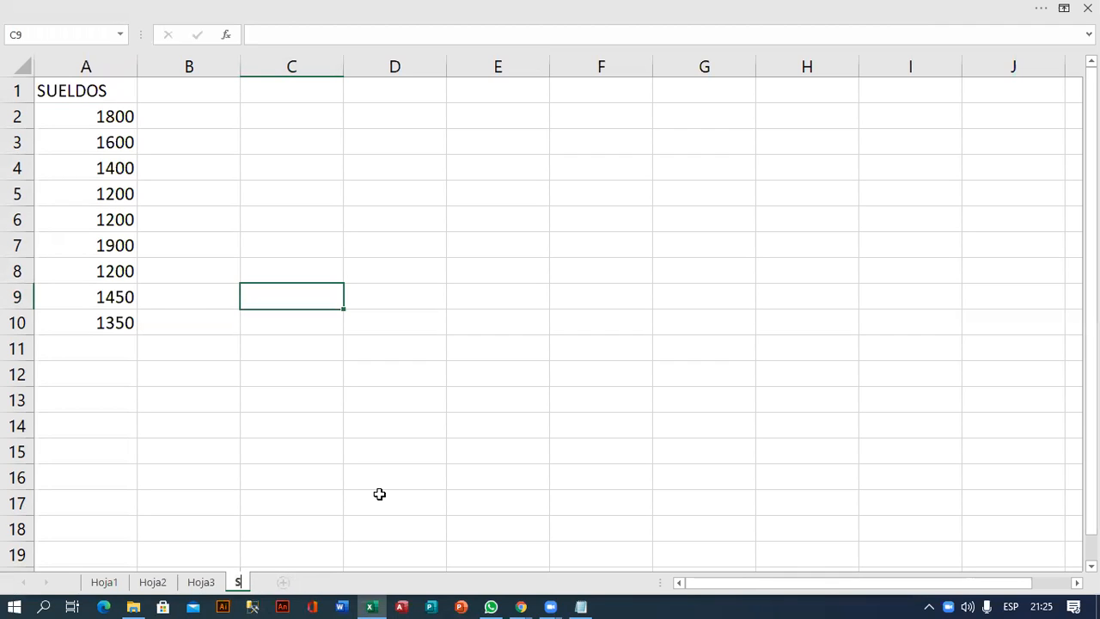
{"action": "type", "text": "ueldos"}
{"action": "key", "text": "Return"}
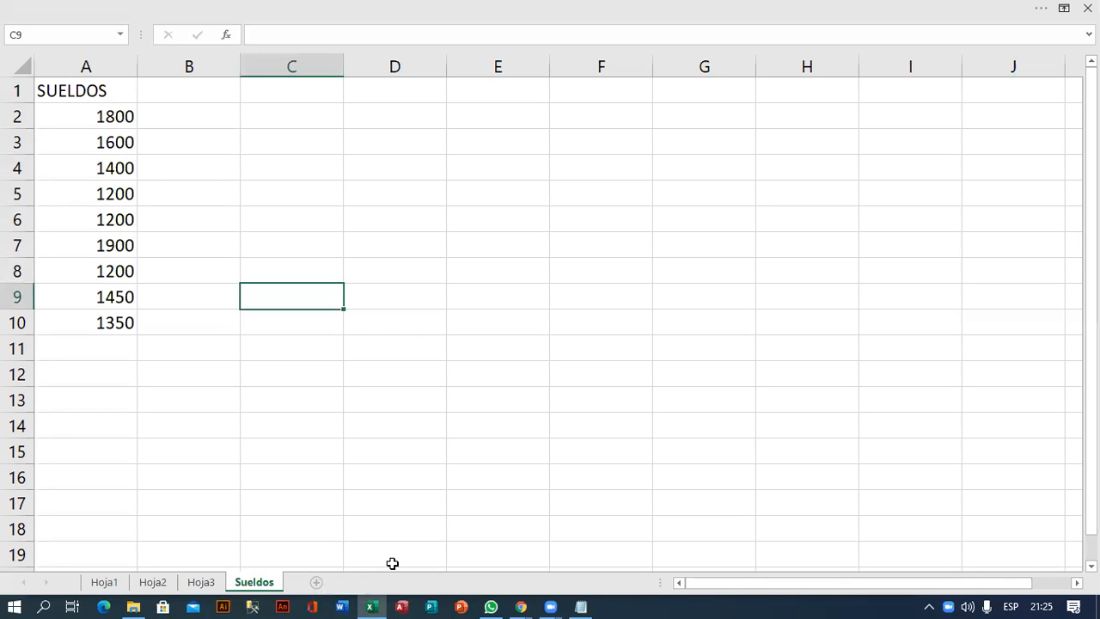
- Add a new worksheet, enlarge its view and enter the bold, underlined heading "estadistica" in A1
{"action": "left_click", "coordinate": [315, 583]}
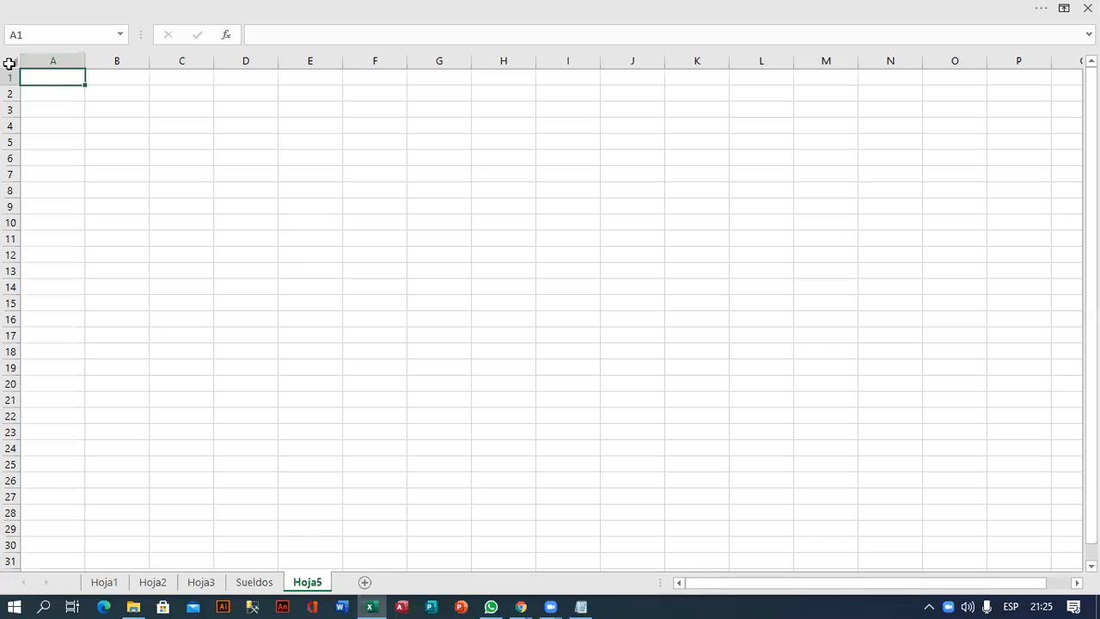
{"action": "scroll", "coordinate": [98, 212], "scroll_direction": "up", "scroll_amount": 4}
{"action": "type", "text": "estadistica"}
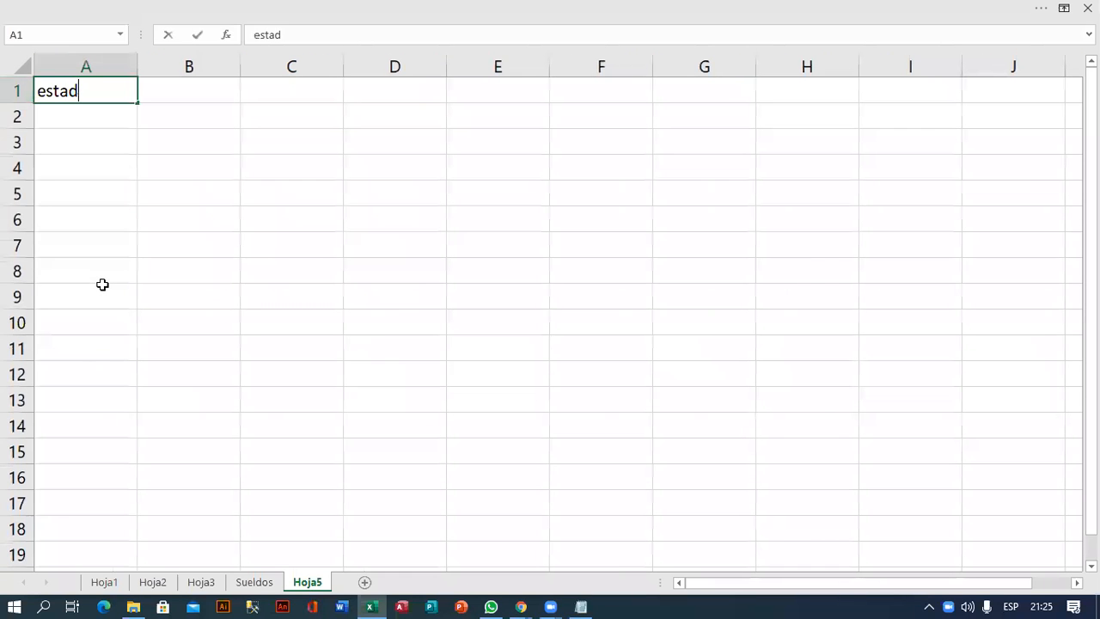
{"action": "key", "text": "Return"}
{"action": "key", "text": "Up"}
{"action": "key", "text": "ctrl+n"}
{"action": "key", "text": "ctrl+s"}
{"action": "key", "text": "Down"}
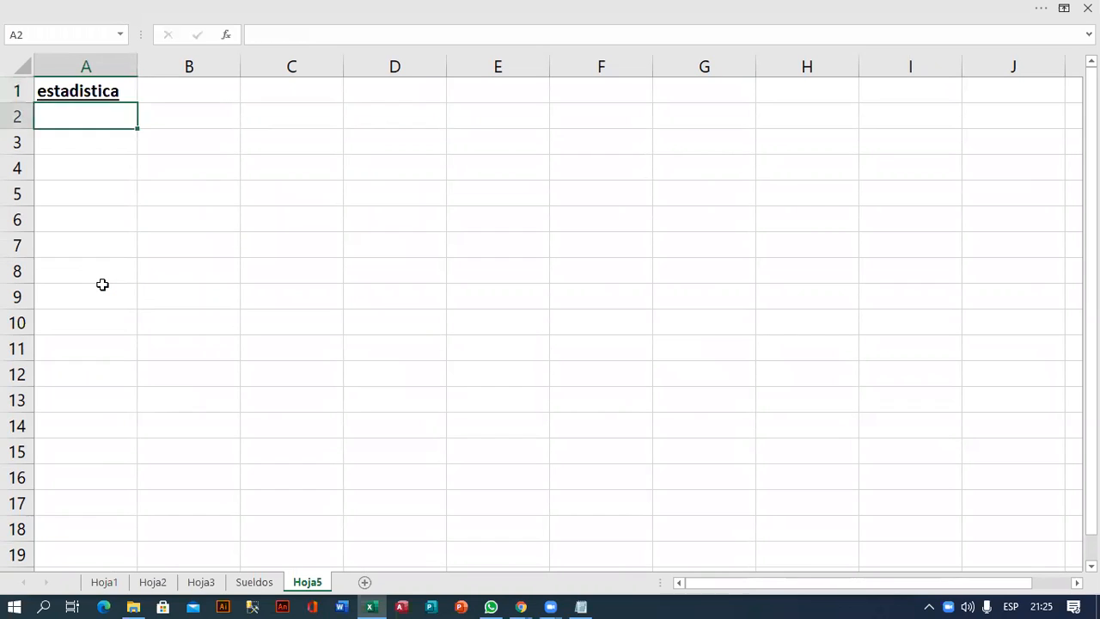
- Enter the labels "Total sueldos", "Promedio de sueldos" and "Sueldo maximo" in cells A3:A5
{"action": "key", "text": "Down"}
{"action": "type", "text": "Total sueldos"}
{"action": "key", "text": "Return"}
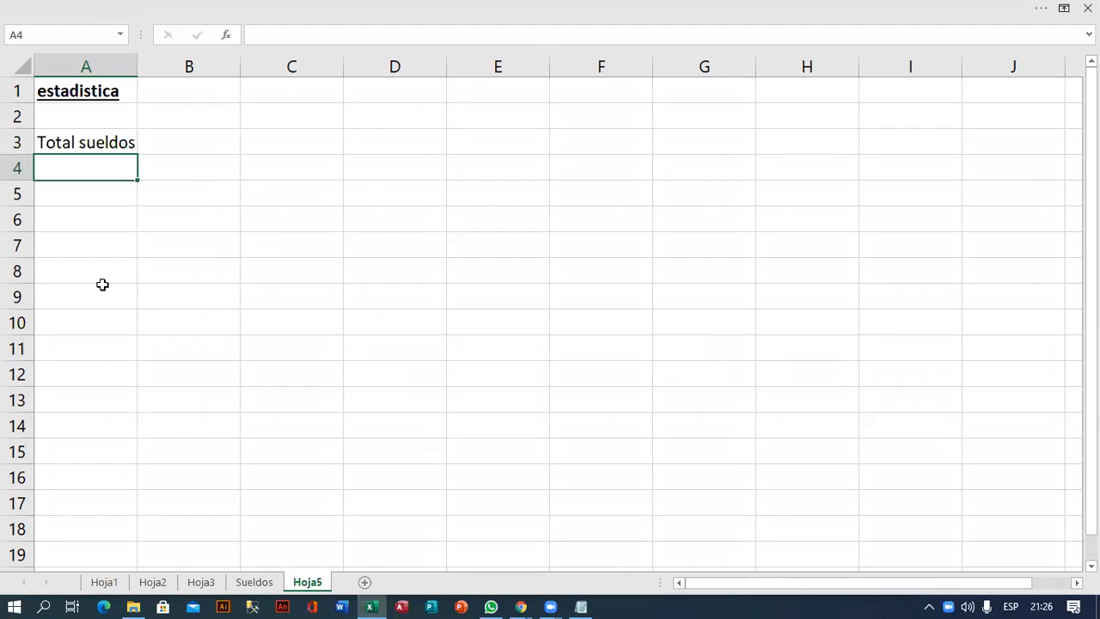
{"action": "type", "text": "Promedio d"}
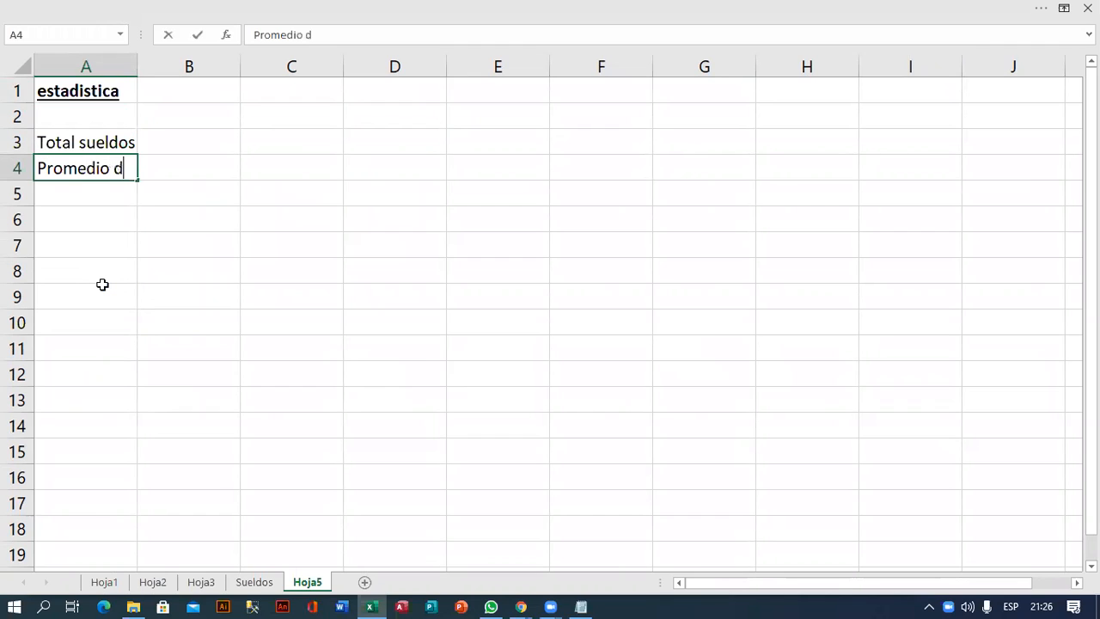
{"action": "type", "text": "e sueldos"}
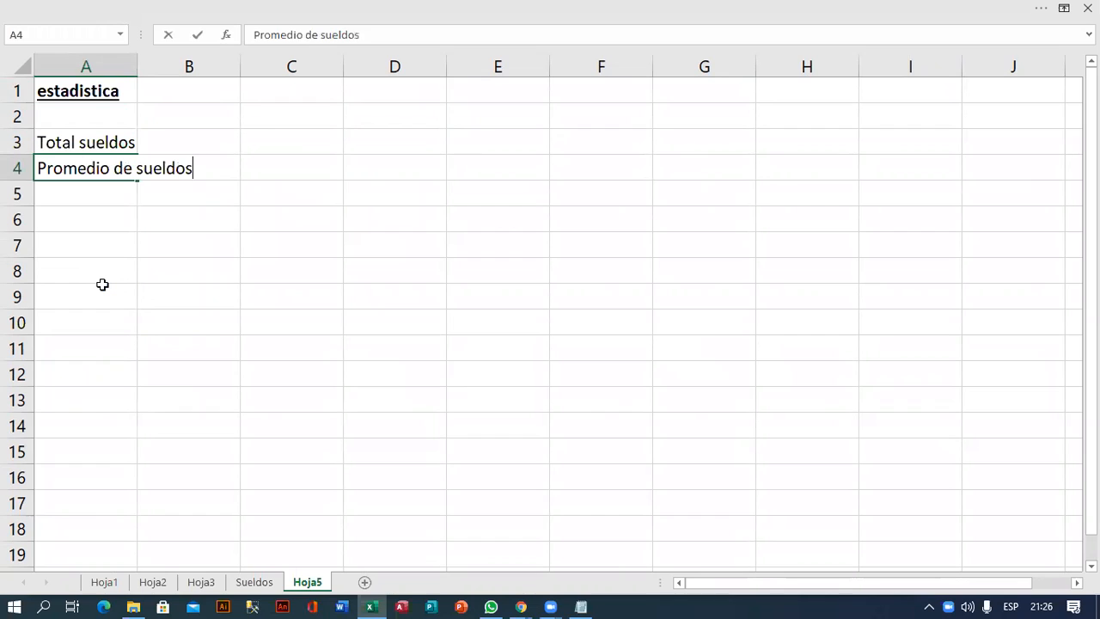
{"action": "key", "text": "Return"}
{"action": "type", "text": "Sueldo"}
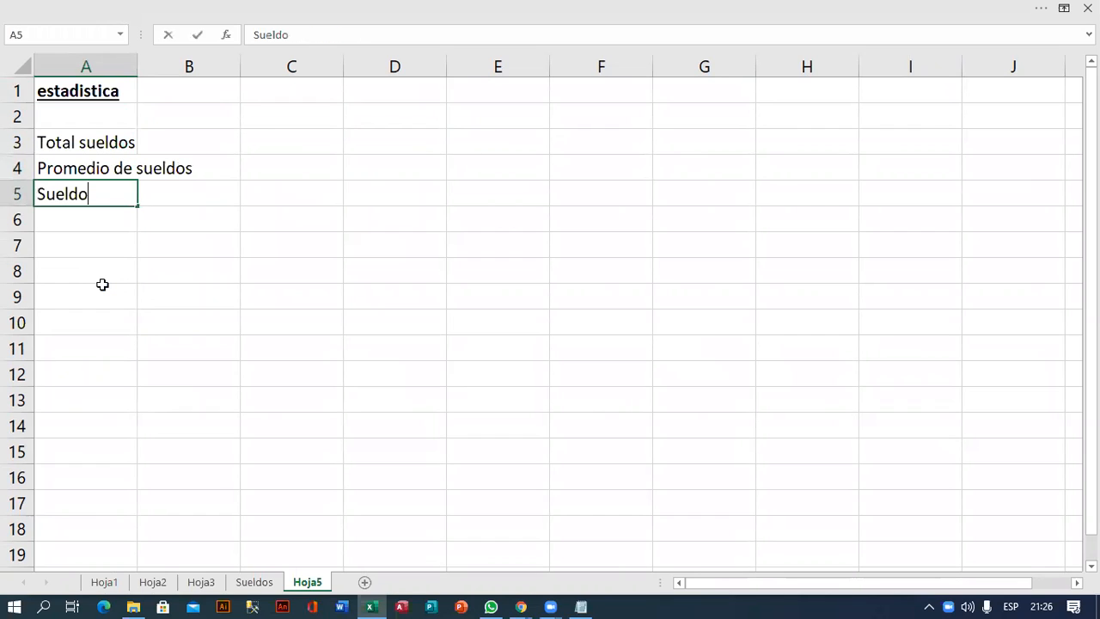
{"action": "type", "text": " maximo"}
{"action": "key", "text": "Return"}
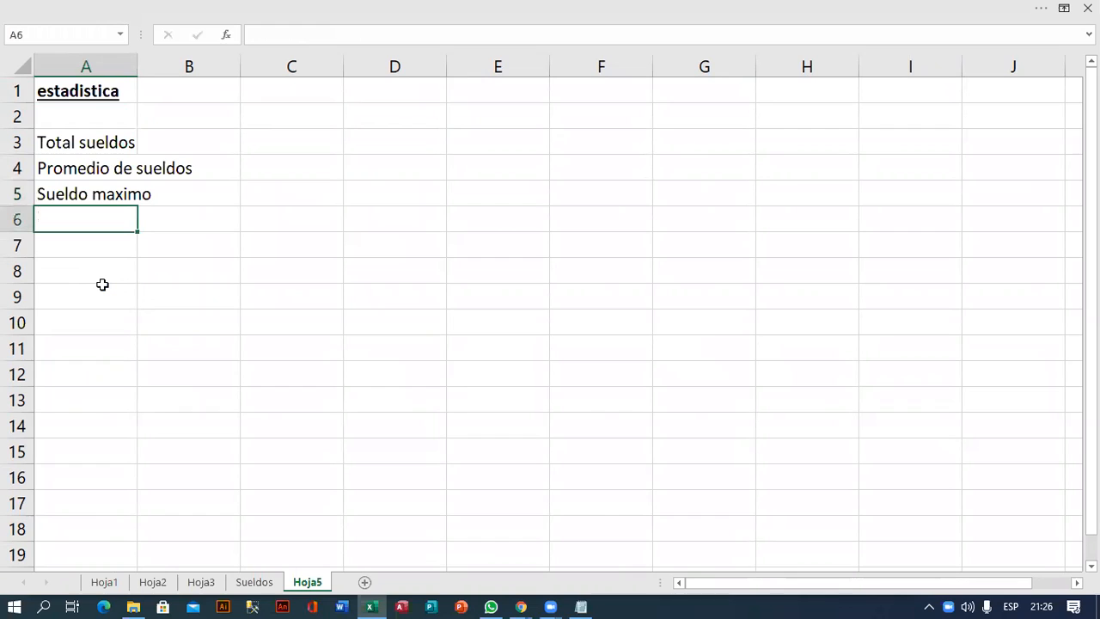
- Add the labels "Sueldo Minimo" in A6 and "Moda de los sueldos" in A7
{"action": "type", "text": "Sueldo ("}
{"action": "key", "text": "BackSpace"}
{"action": "type", "text": "M"}
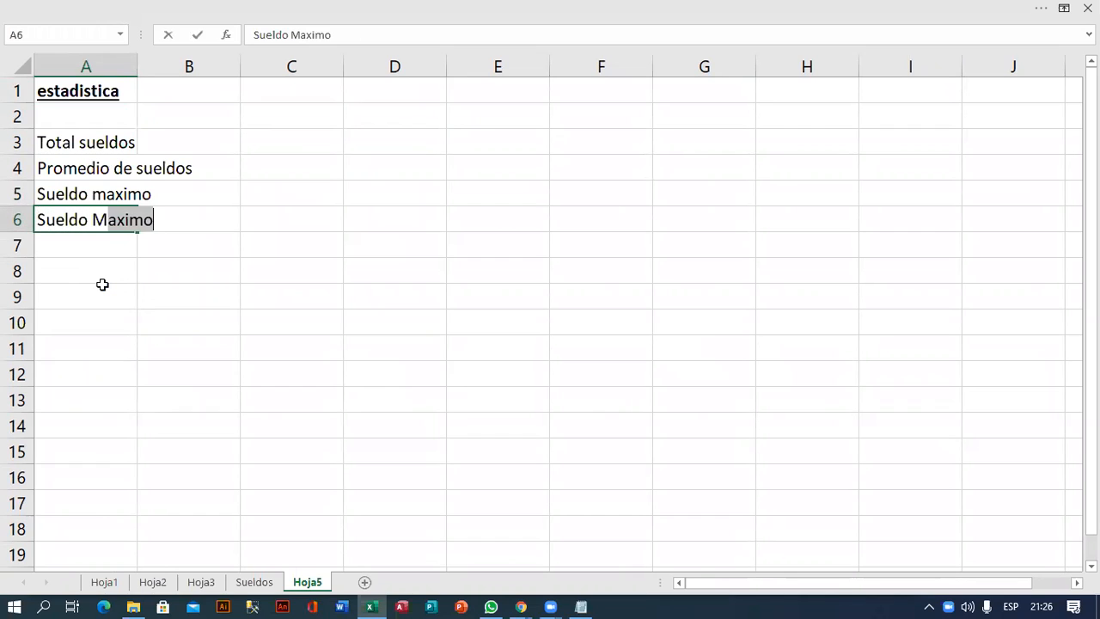
{"action": "type", "text": "Inimo"}
{"action": "key", "text": "Return"}
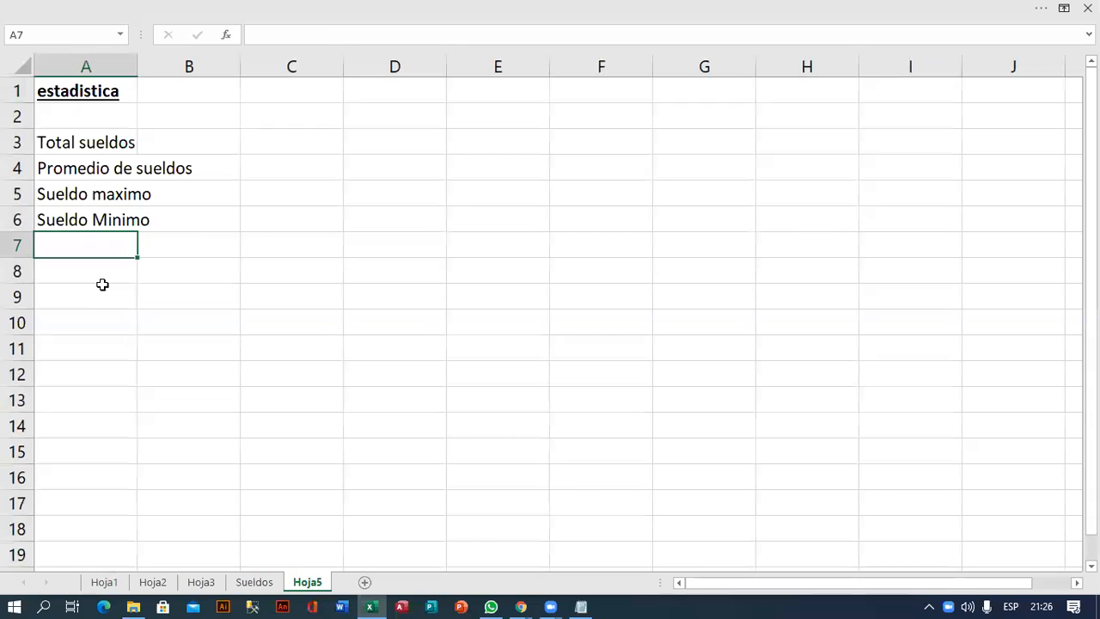
{"action": "type", "text": "MOda de los sueldos"}
{"action": "key", "text": "Return"}
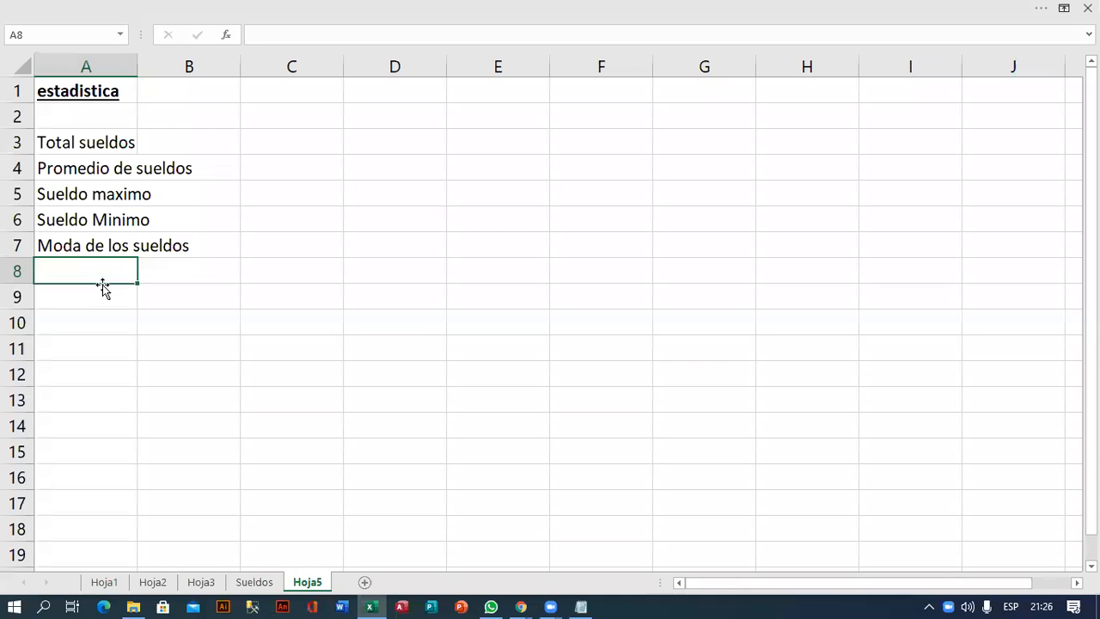
- Enter the label "Cant. De sueldos > 1500" in cell A8
{"action": "type", "text": "Cant. De sue"}
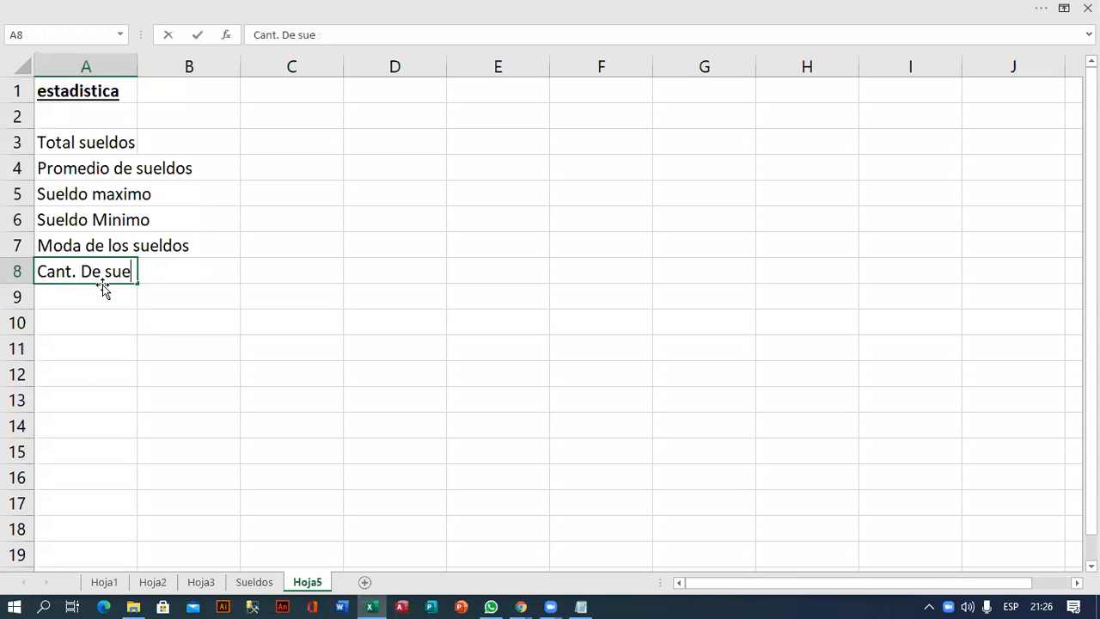
{"action": "type", "text": "ldos mayoi"}
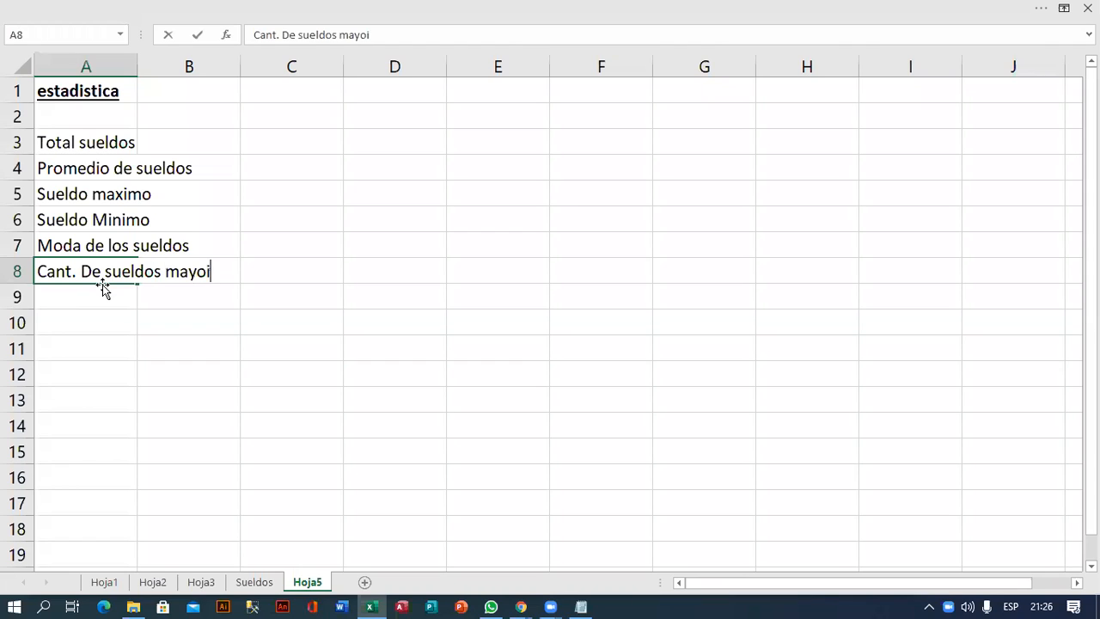
{"action": "key", "text": "BackSpace"}
{"action": "key", "text": "BackSpace"}
{"action": "key", "text": "BackSpace"}
{"action": "key", "text": "BackSpace"}
{"action": "key", "text": "BackSpace"}
{"action": "type", "text": "> 1500"}
{"action": "key", "text": "Return"}
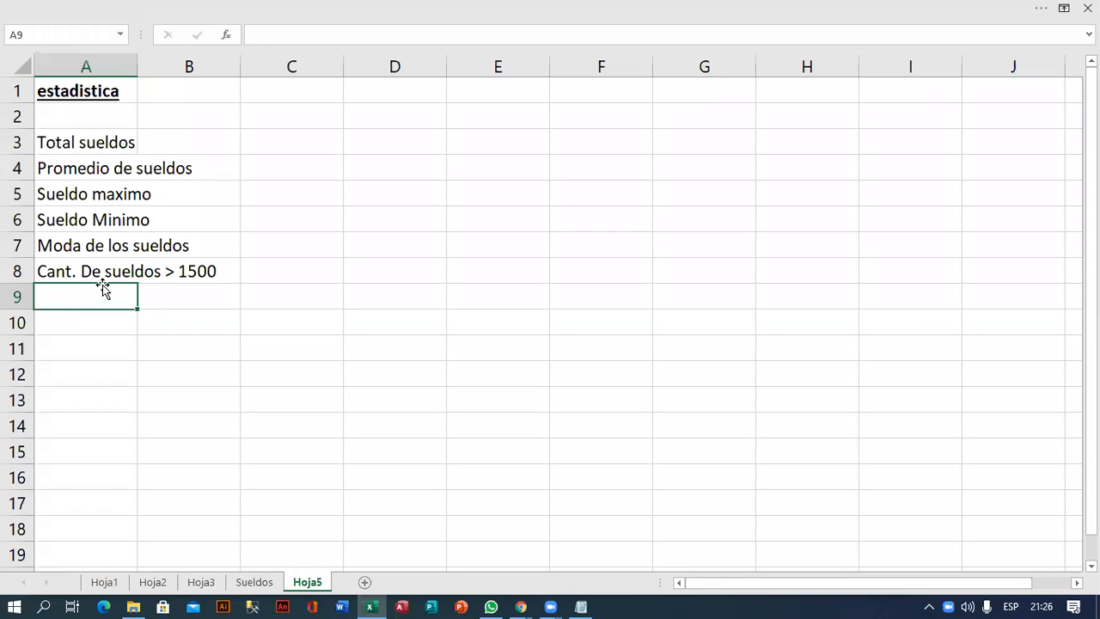
- Enter the label "Total sueldos <= 1500" in A9 and widen column A to fit the labels
{"action": "type", "text": "Total s"}
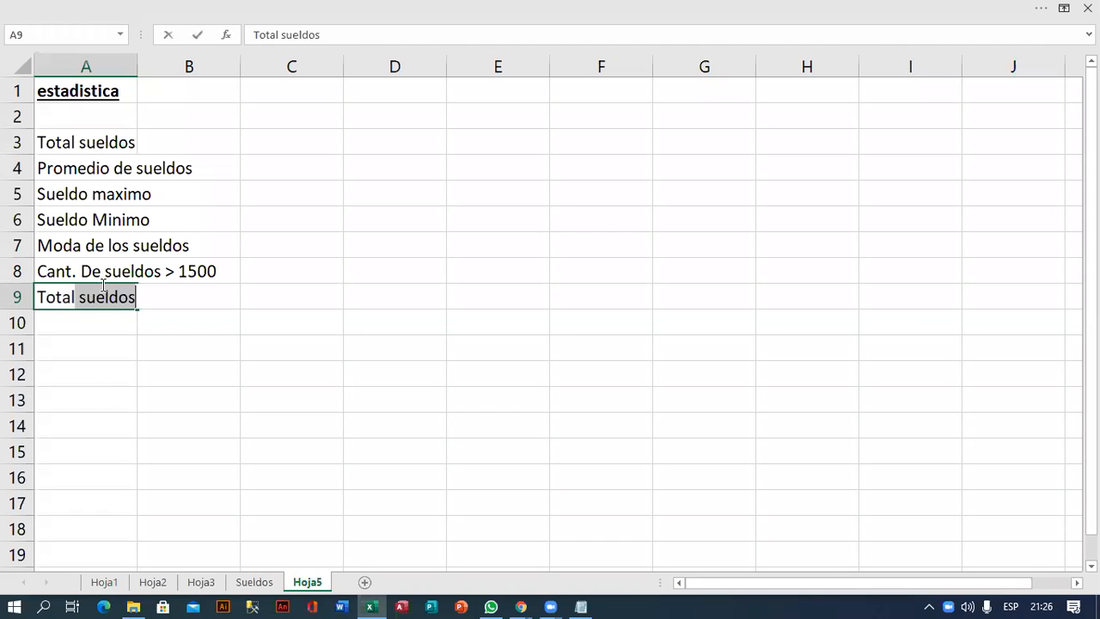
{"action": "type", "text": "ueldos "}
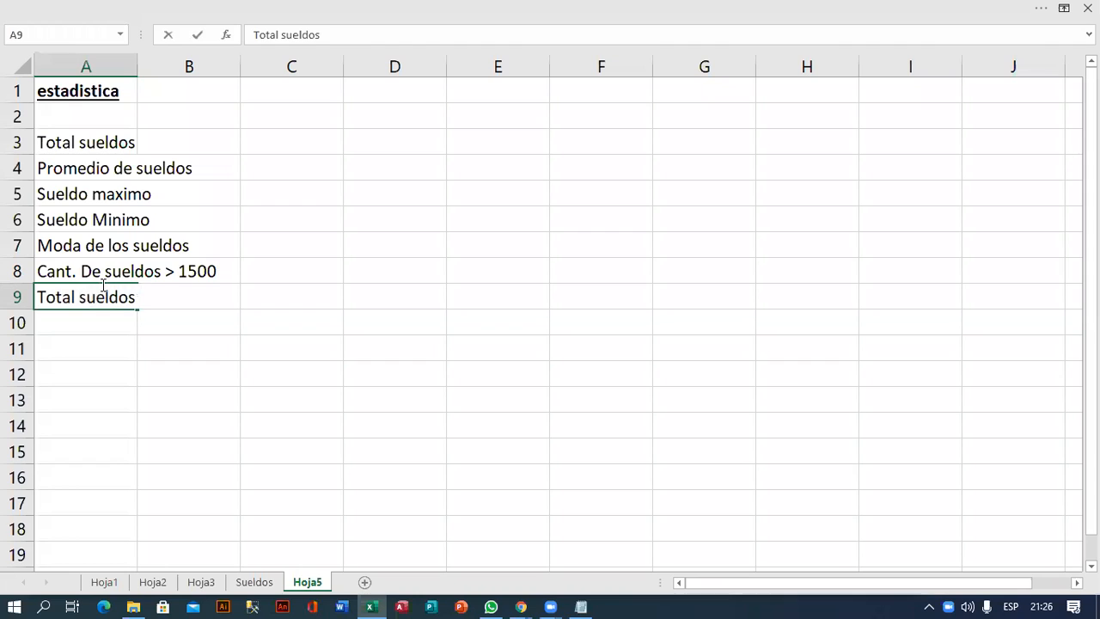
{"action": "type", "text": "<= 1500"}
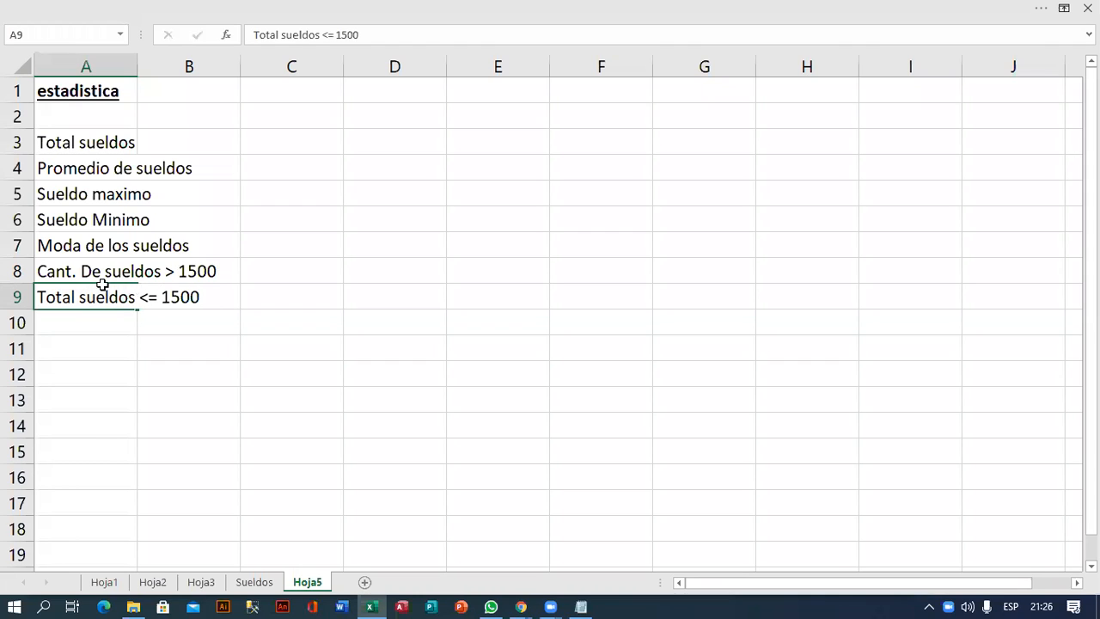
{"action": "key", "text": "Return"}
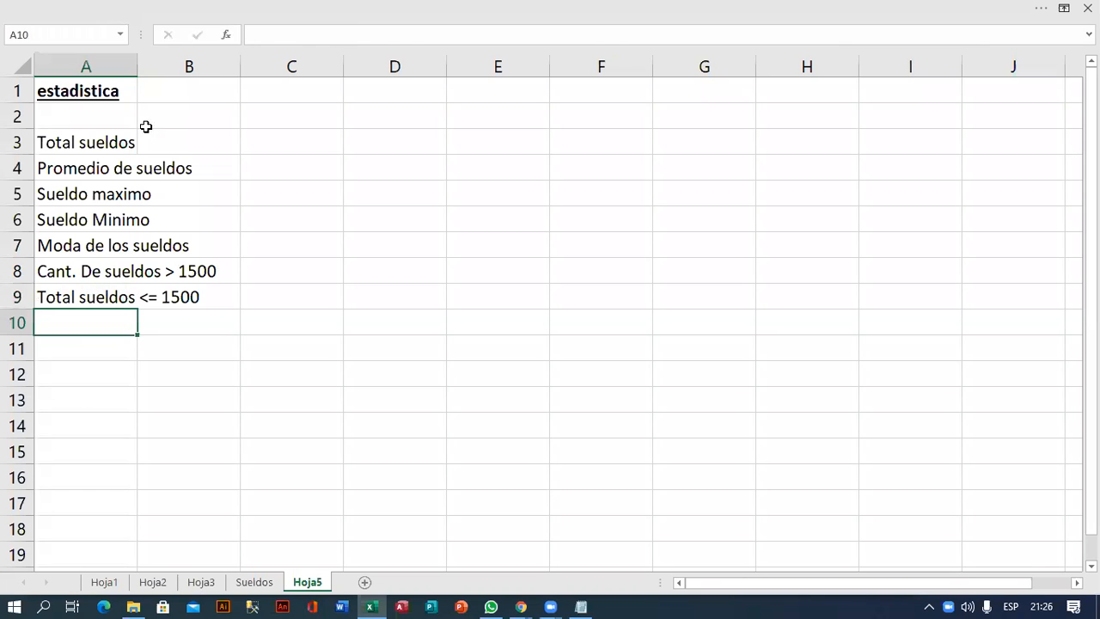
{"action": "left_click_drag", "start_coordinate": [137, 67], "coordinate": [233, 111]}
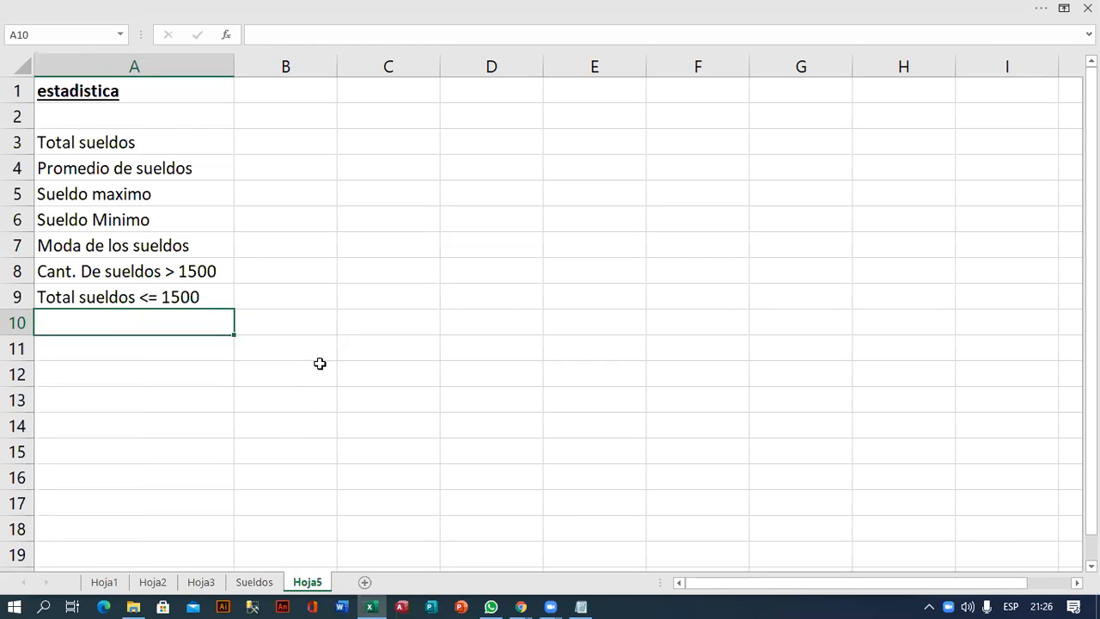
- Review the salaries in A2:A10 of the Sueldos sheet and return to cell B3 of the statistics sheet
{"action": "left_click", "coordinate": [256, 582]}
{"action": "left_click_drag", "start_coordinate": [114, 117], "coordinate": [113, 323]}
{"action": "left_click", "coordinate": [390, 465]}
{"action": "key", "text": "ctrl+Page_Down"}
{"action": "left_click", "coordinate": [294, 152]}
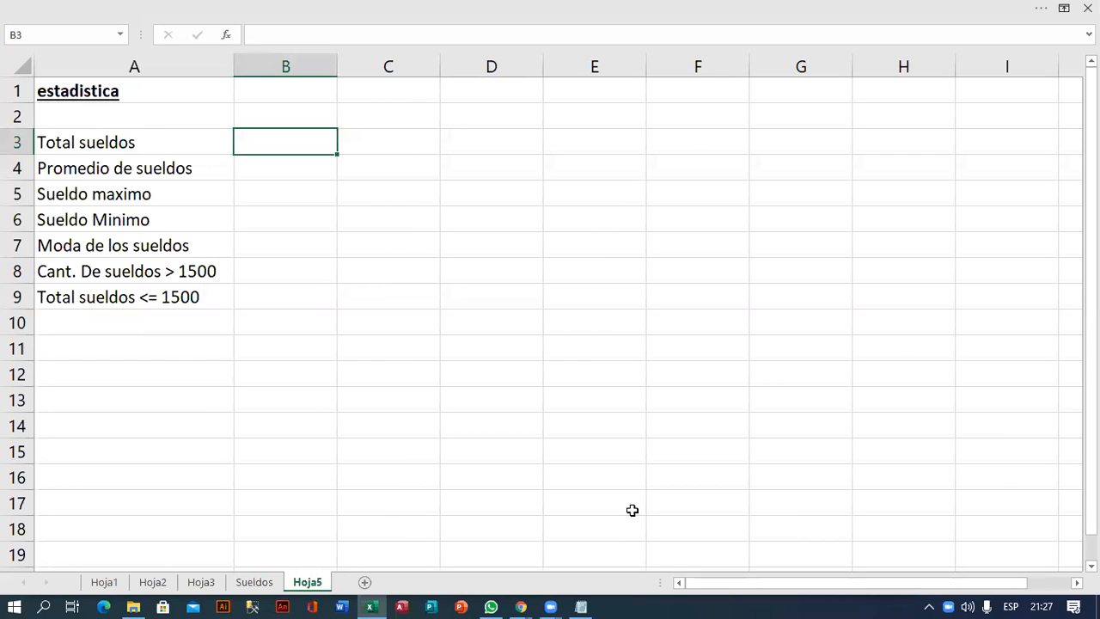
- Switch to the Notepad notes to review the sheet name and range parts of =Nombre_Hoja!Rango, and return to Excel
{"action": "left_click", "coordinate": [581, 607]}
{"action": "left_click_drag", "start_coordinate": [45, 338], "coordinate": [278, 341]}
{"action": "left_click", "coordinate": [178, 339]}
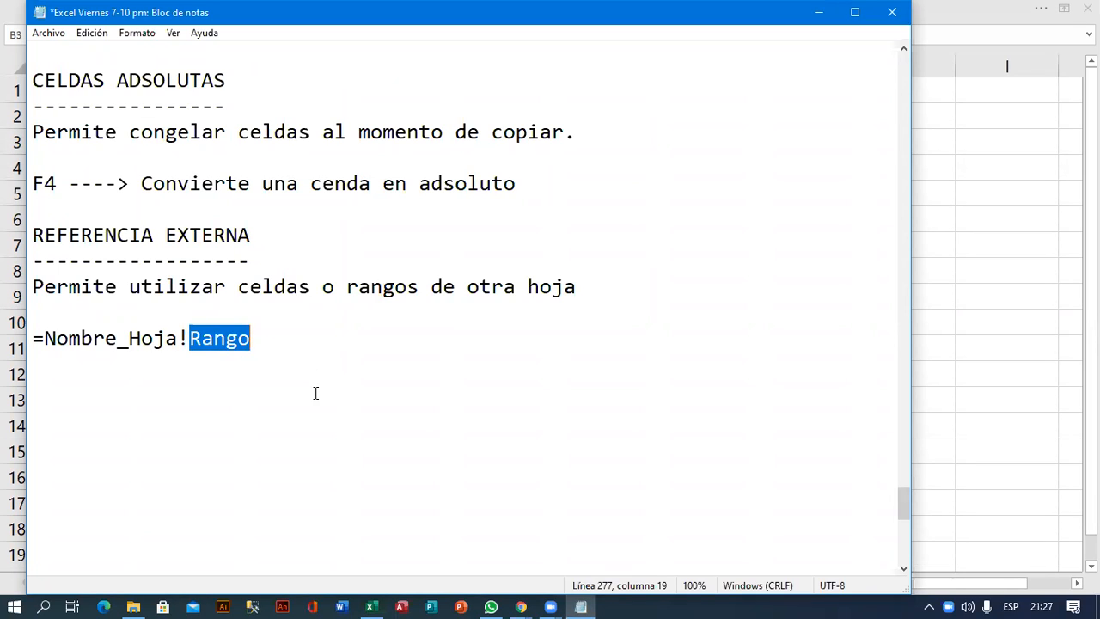
{"action": "left_click", "coordinate": [828, 24]}
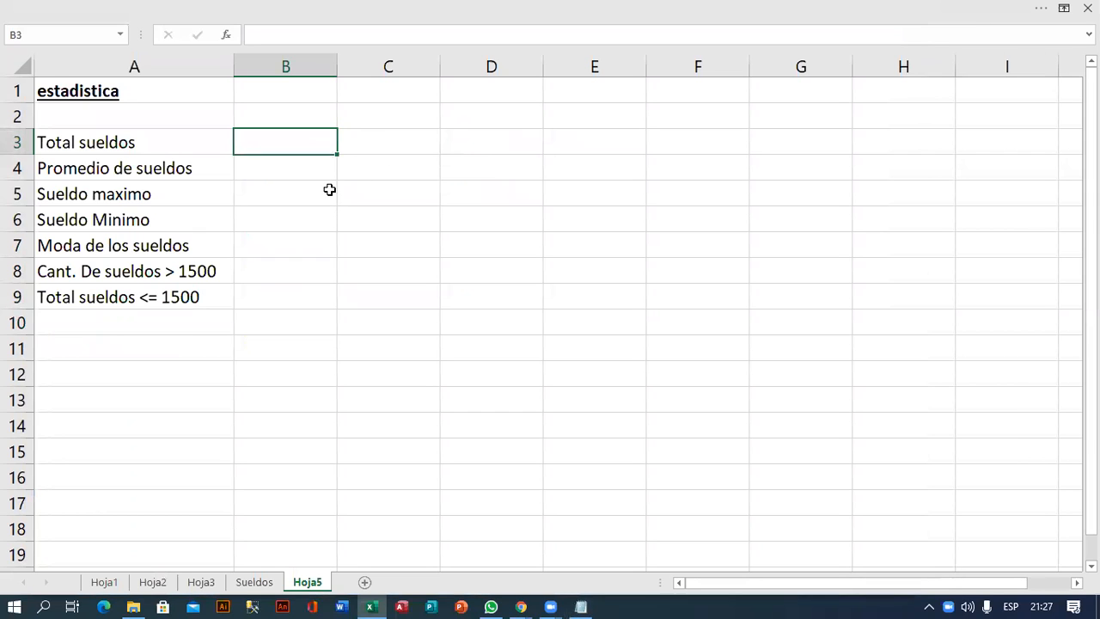
- Total the salaries in cell B3 with the formula =SUMA(Sueldos!A2:A10)
{"action": "type", "text": "=SUMA("}
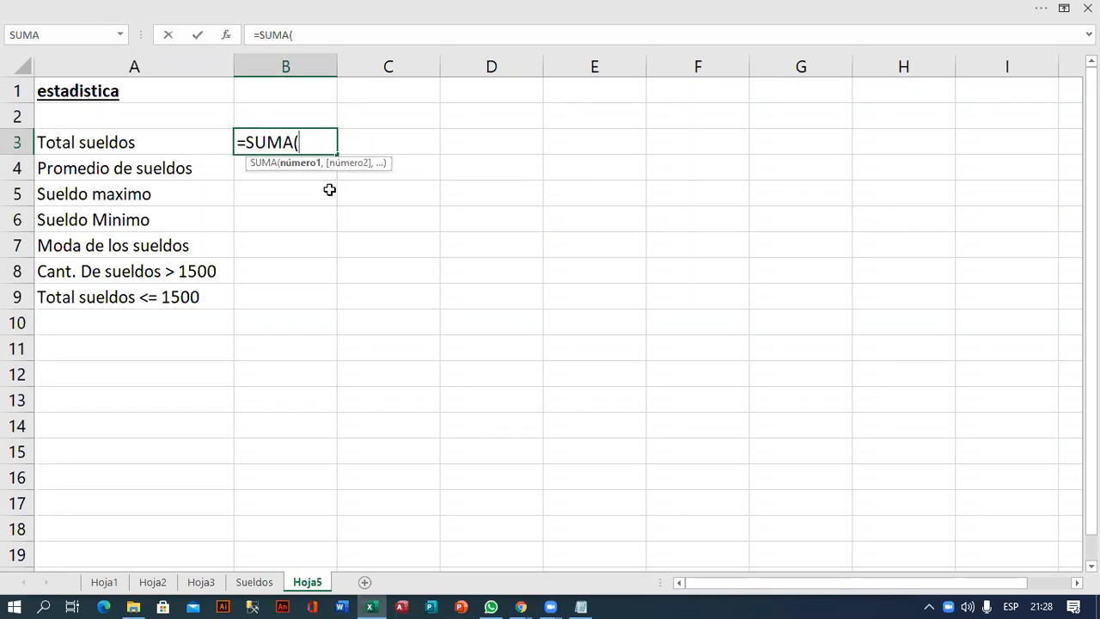
{"action": "type", "text": "Sueldos"}
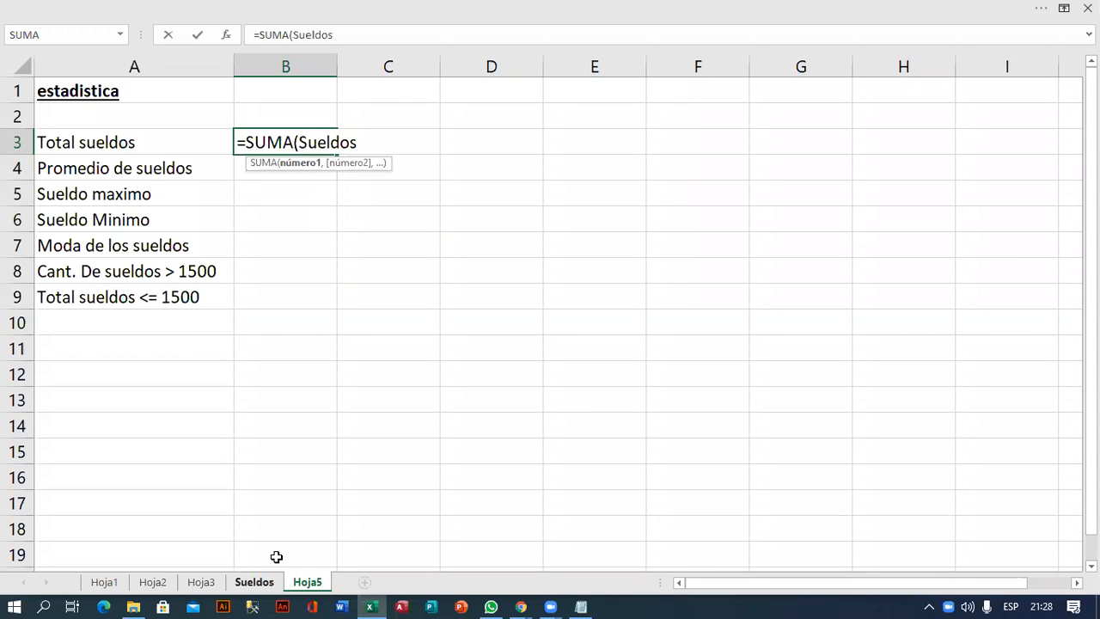
{"action": "type", "text": "!A2:"}
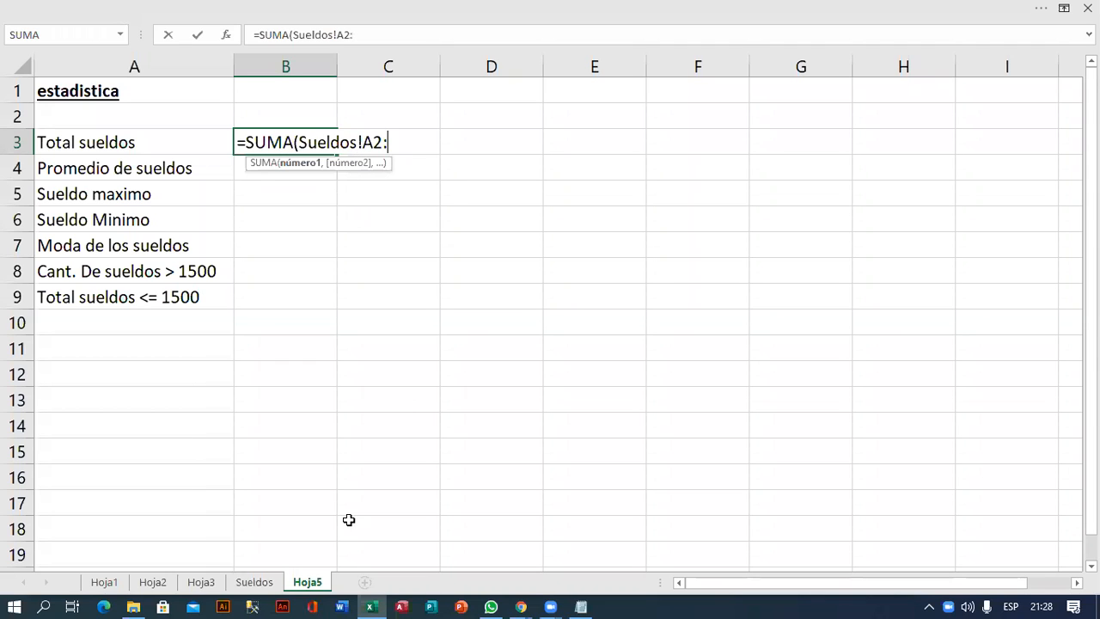
{"action": "type", "text": "AS"}
{"action": "key", "text": "BackSpace"}
{"action": "type", "text": "10)"}
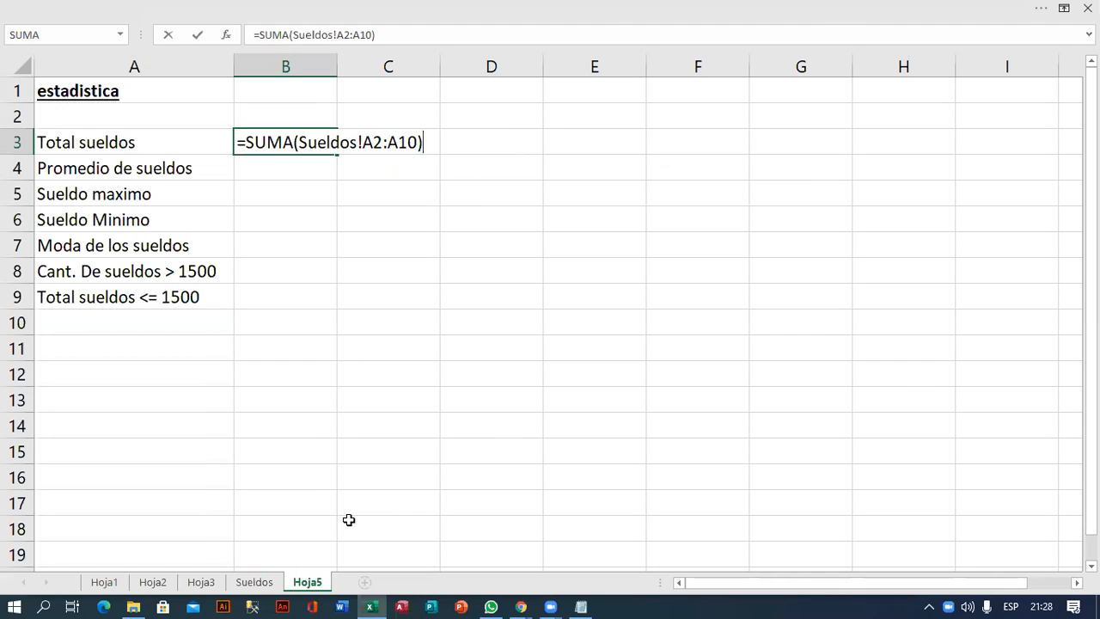
{"action": "key", "text": "Return"}
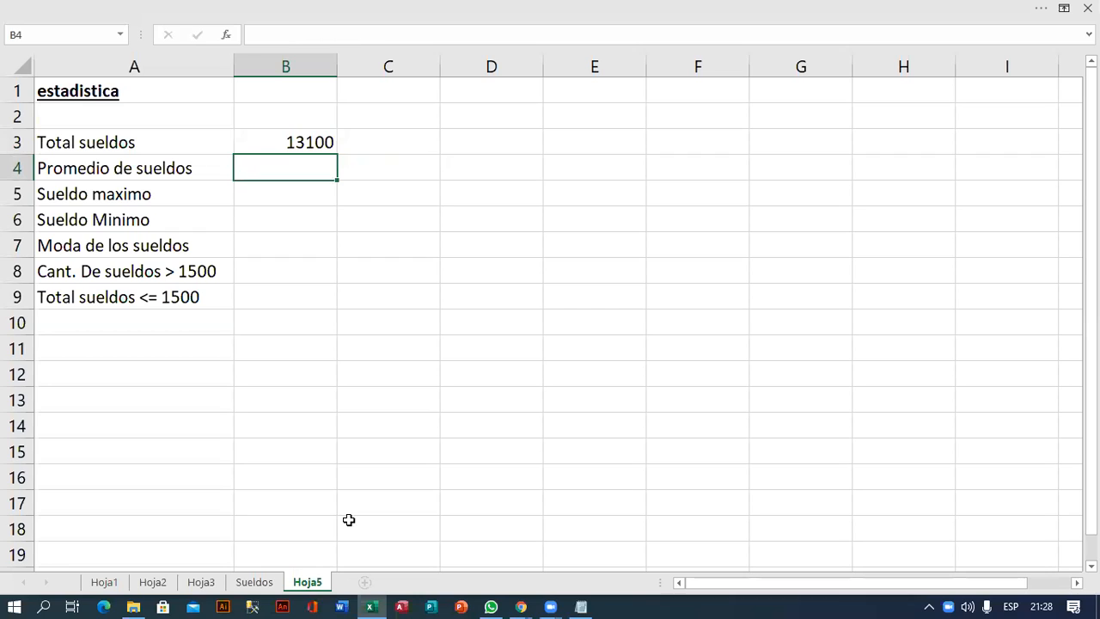
- Calculate the average salary in cell B4 with the formula =PROMEDIO(Sueldos!A2:A10)
{"action": "type", "text": "="}
{"action": "type", "text": "PROMEDIO("}
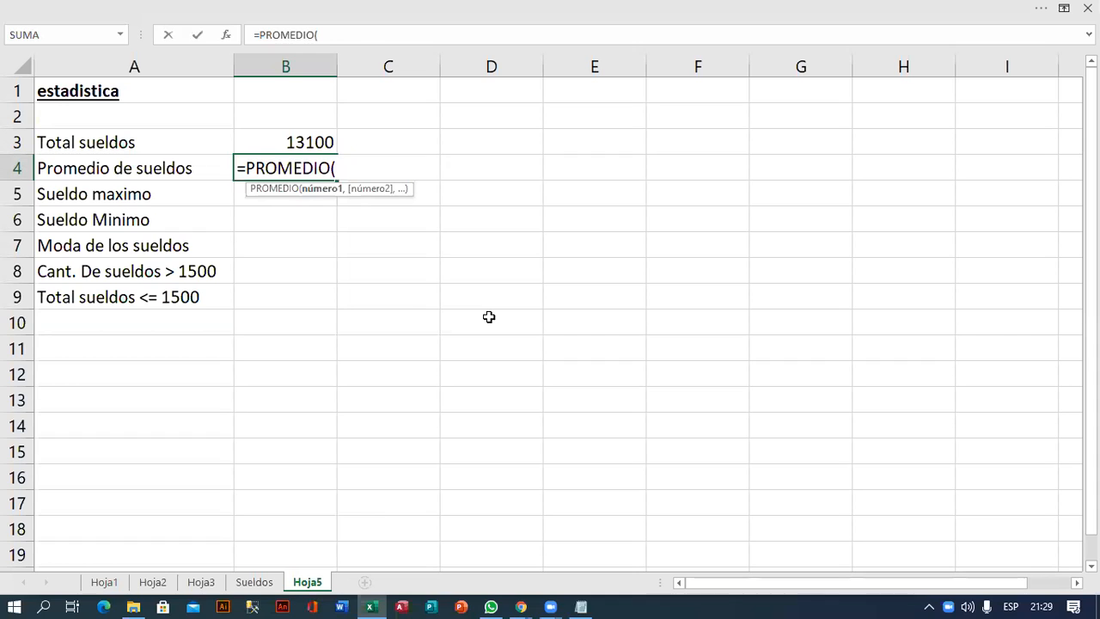
{"action": "type", "text": "S"}
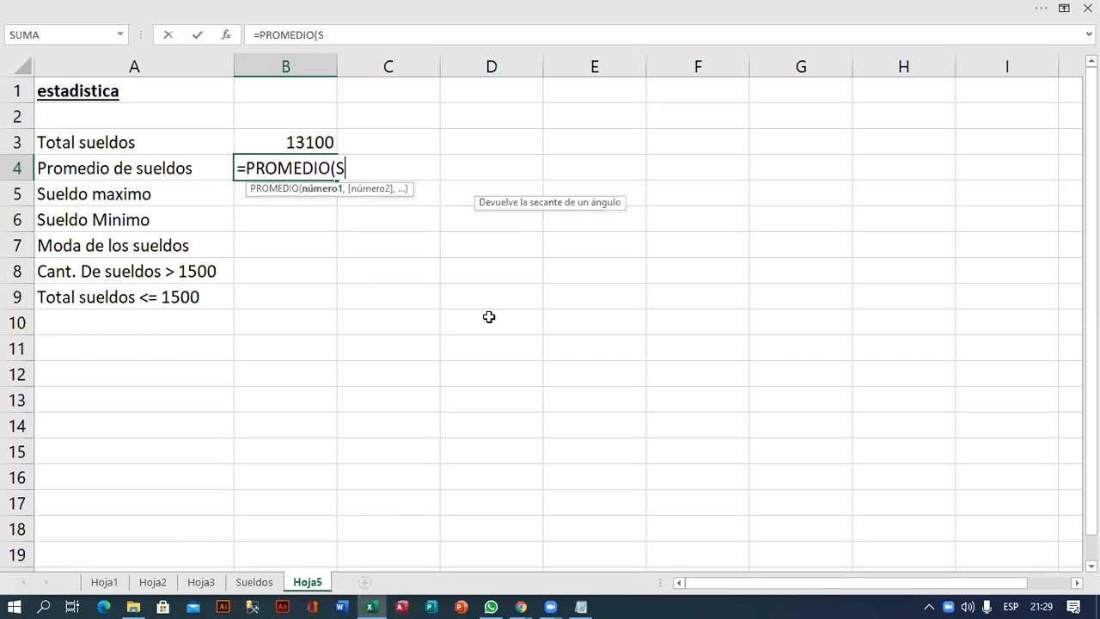
{"action": "type", "text": "ueldos!A2:A10)"}
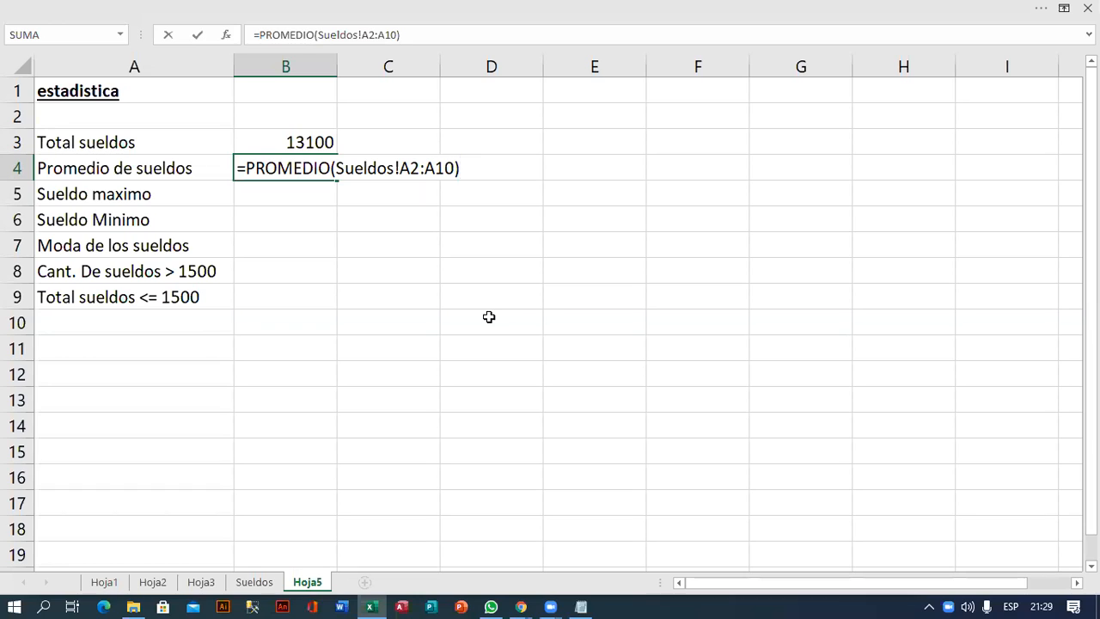
{"action": "key", "text": "Return"}
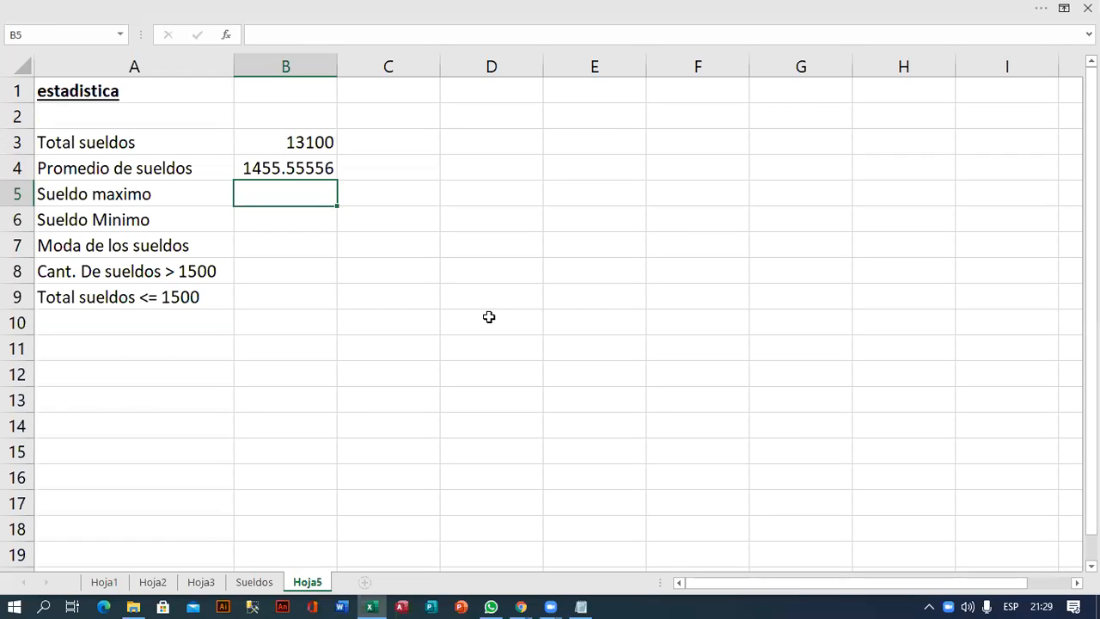
- Calculate the maximum salary in cell B5 with the formula =MAX(Sueldos!A2:A10), correcting the mistyped start of the range to A2
{"action": "type", "text": "=MAX("}
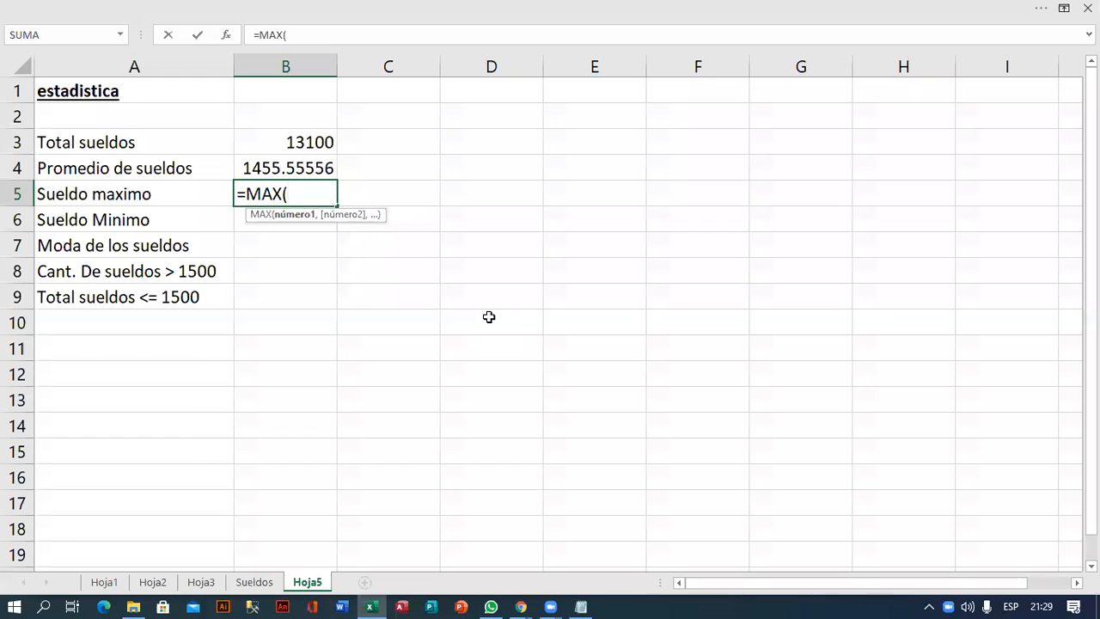
{"action": "type", "text": "S"}
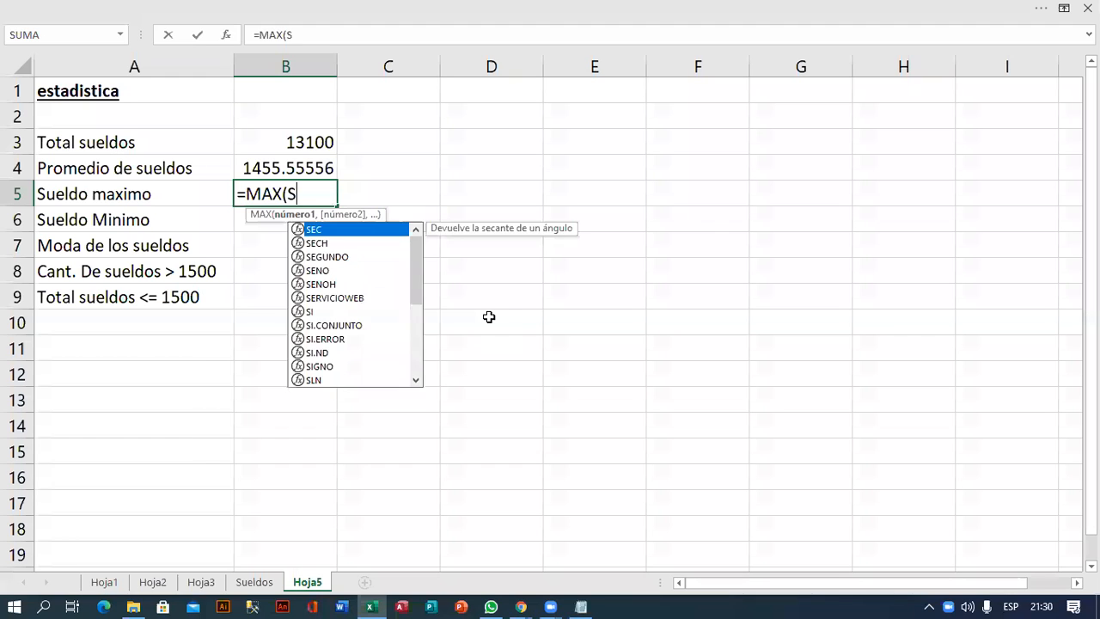
{"action": "type", "text": "ueldos!A\":A1"}
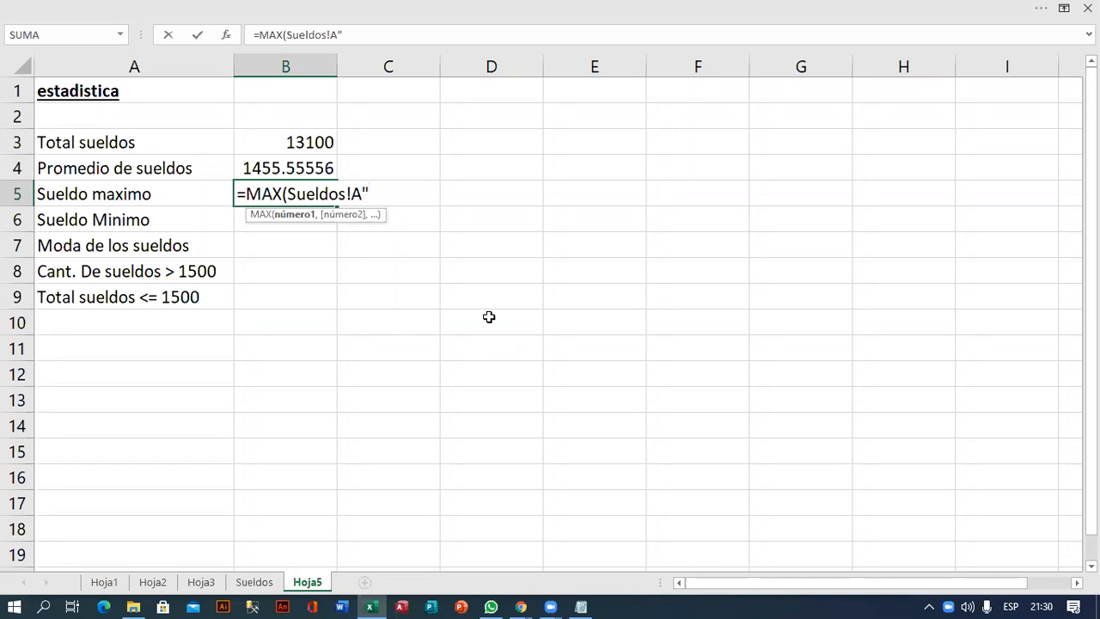
{"action": "type", "text": "0"}
{"action": "key", "text": "BackSpace"}
{"action": "type", "text": "10)"}
{"action": "key", "text": "Left"}
{"action": "key", "text": "Left"}
{"action": "key", "text": "Left"}
{"action": "key", "text": "Left"}
{"action": "key", "text": "Left"}
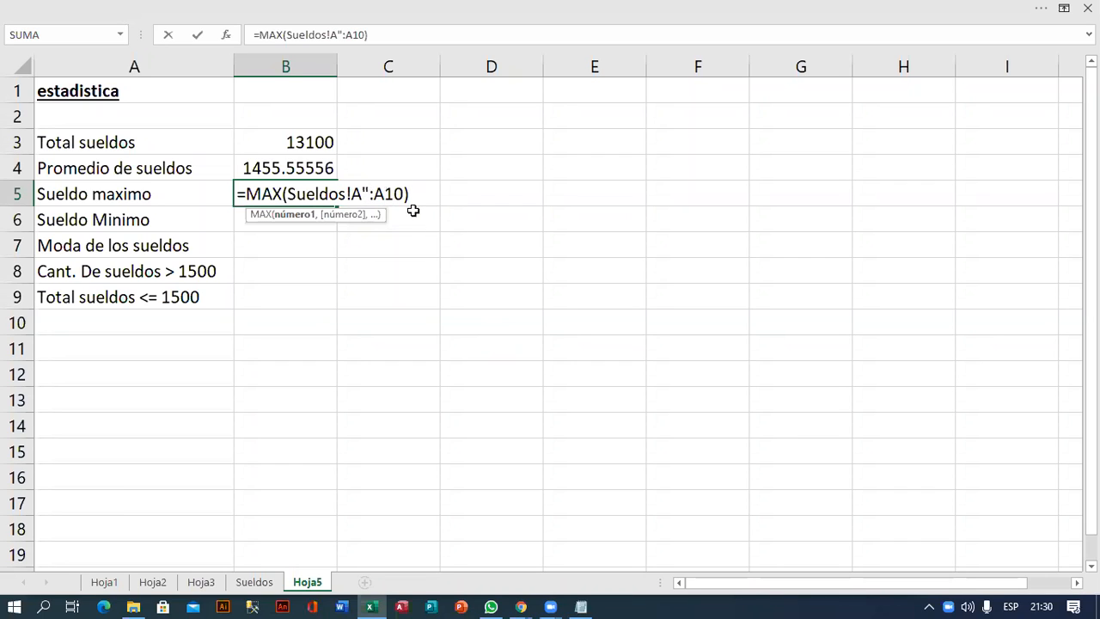
{"action": "key", "text": "BackSpace"}
{"action": "type", "text": "2"}
{"action": "key", "text": "Right"}
{"action": "key", "text": "Right"}
{"action": "key", "text": "Right"}
{"action": "key", "text": "Right"}
{"action": "key", "text": "Right"}
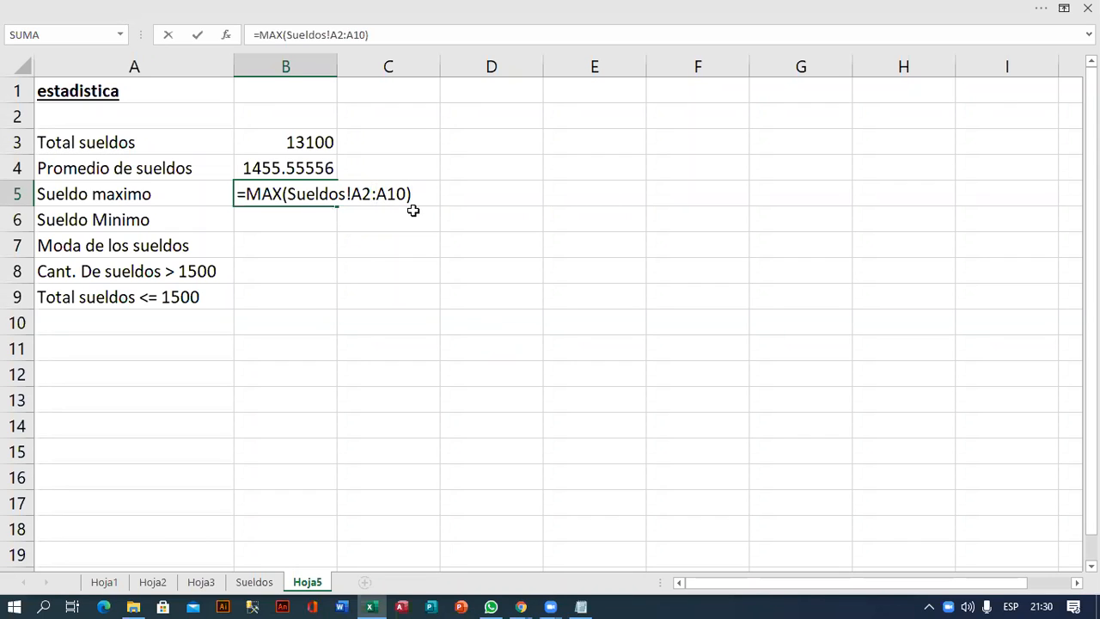
{"action": "key", "text": "Return"}
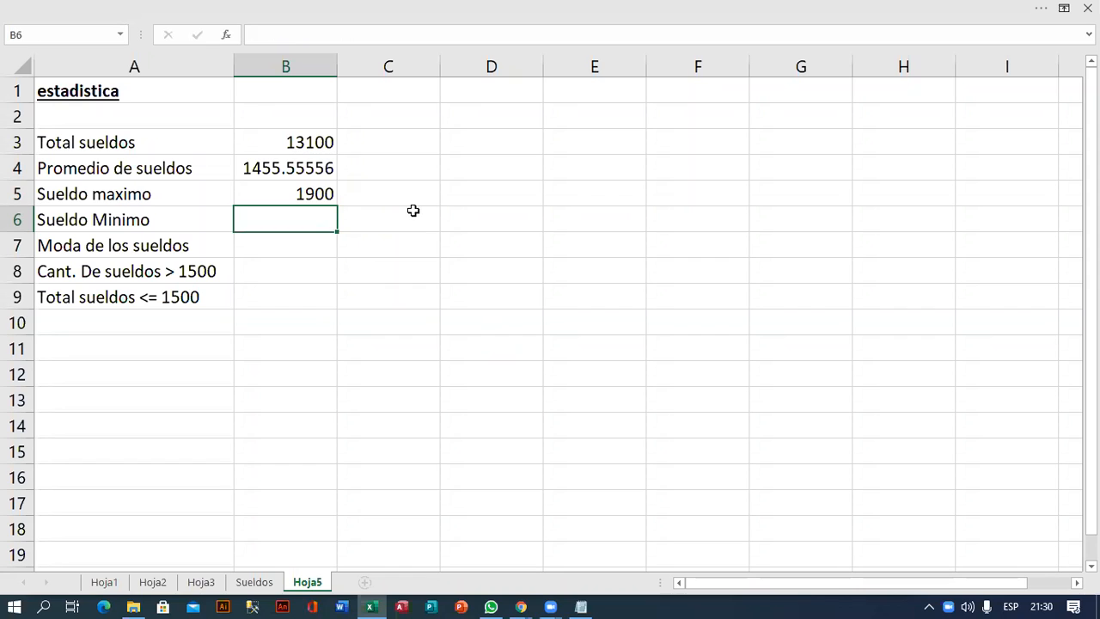
- Calculate the minimum salary in cell B6 with =MIN(Sueldos!A2:A10), picking the range directly on the Sueldos sheet
{"action": "type", "text": "=min"}
{"action": "key", "text": "Tab"}
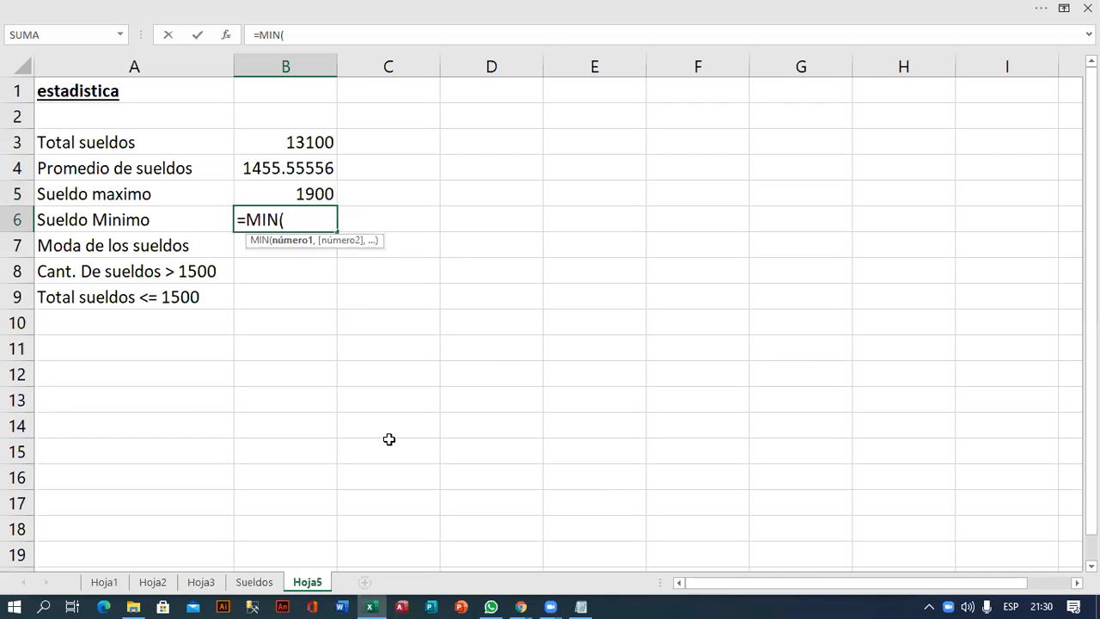
{"action": "left_click", "coordinate": [254, 582]}
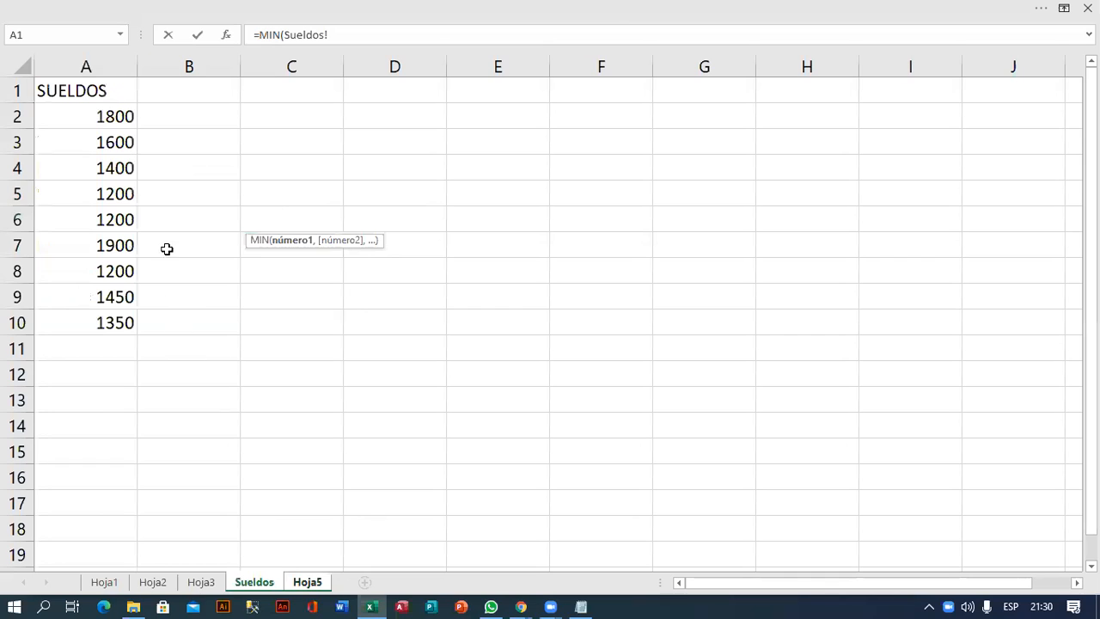
{"action": "left_click_drag", "start_coordinate": [121, 120], "coordinate": [109, 320]}
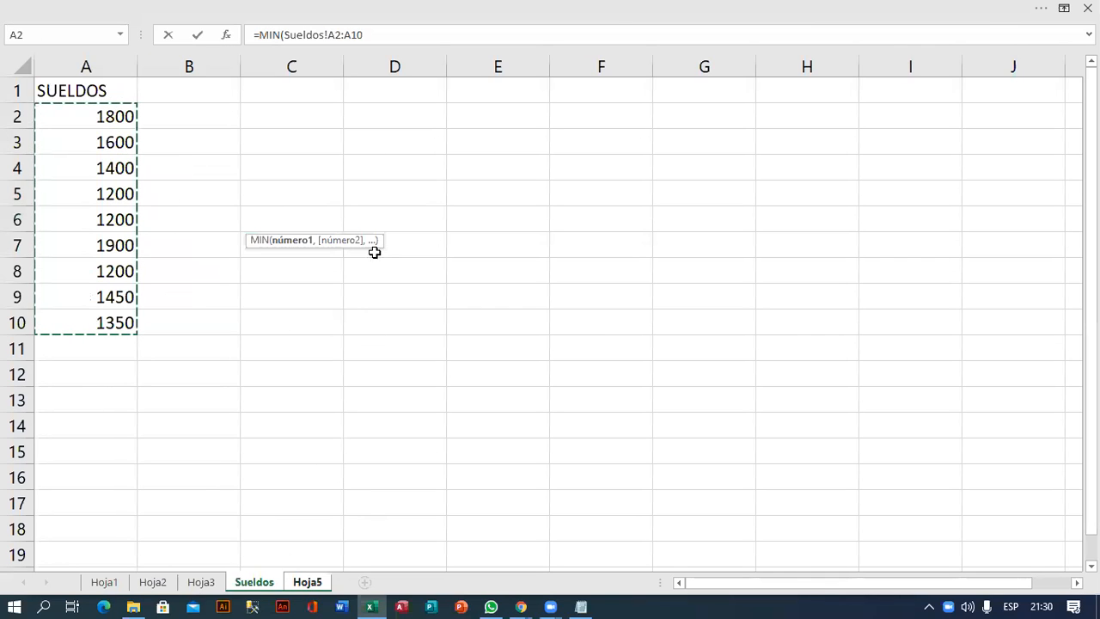
{"action": "left_click", "coordinate": [387, 35]}
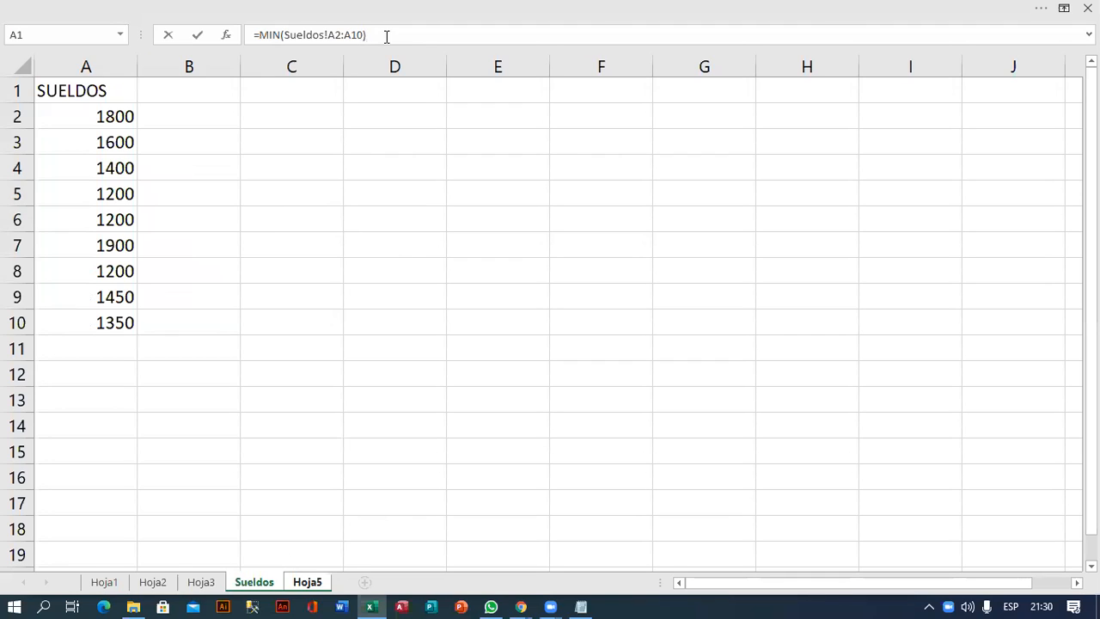
{"action": "left_click", "coordinate": [386, 35]}
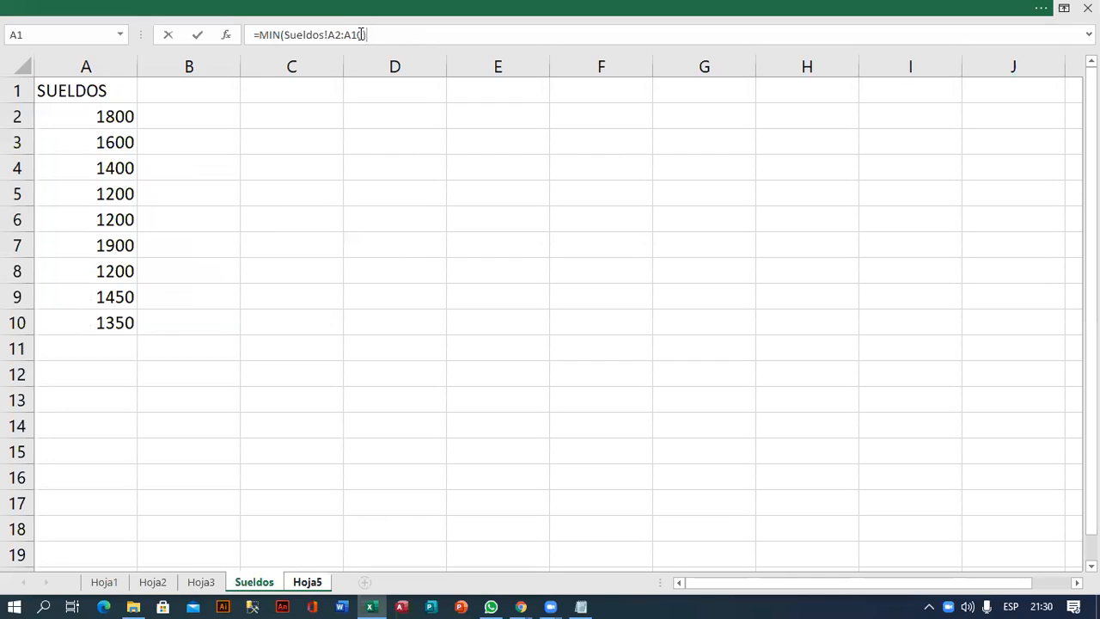
{"action": "left_click_drag", "start_coordinate": [373, 35], "coordinate": [255, 34]}
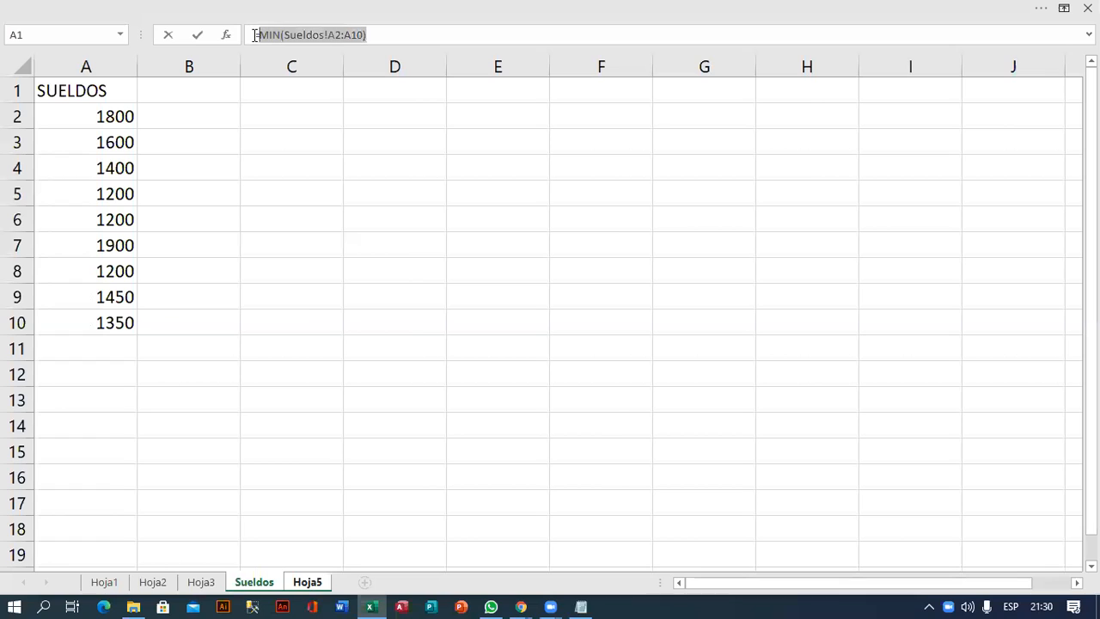
{"action": "left_click", "coordinate": [382, 35]}
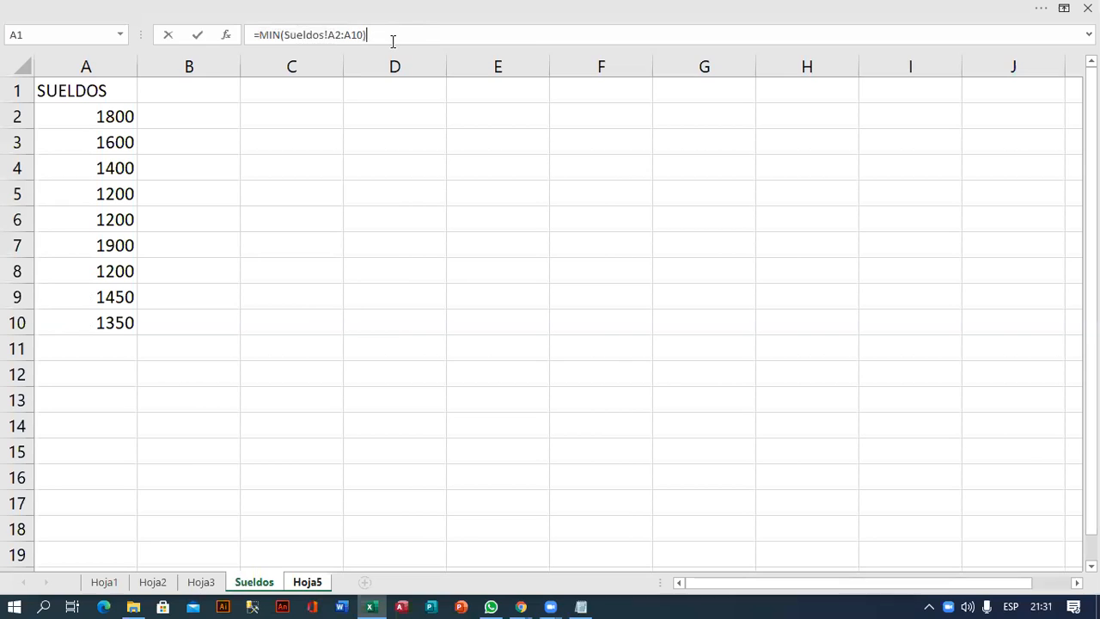
{"action": "key", "text": "Return"}
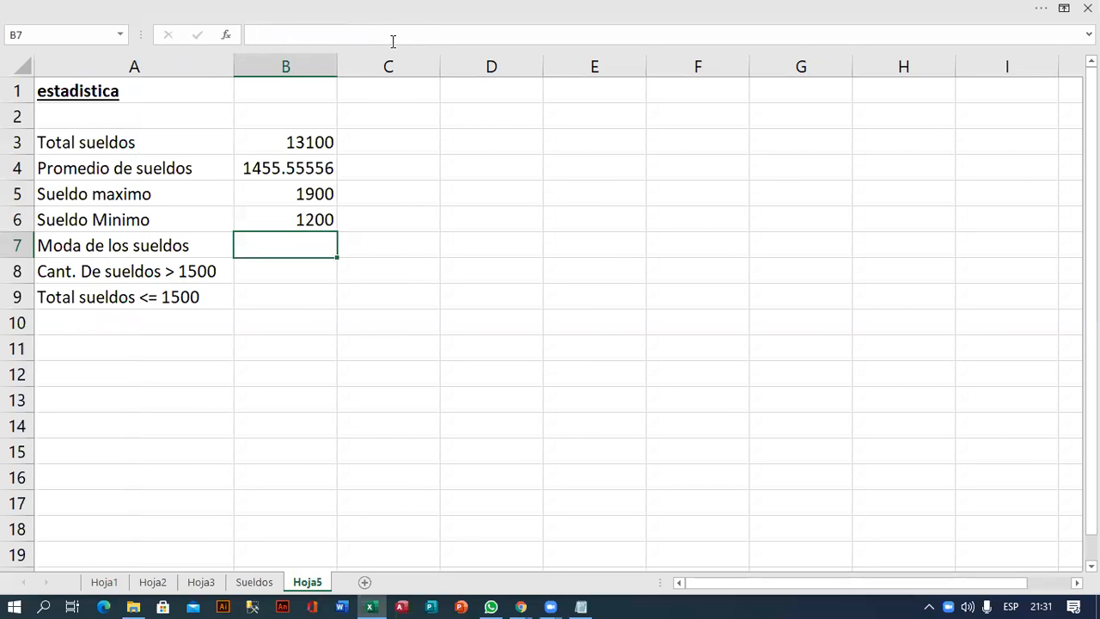
- Calculate the mode of the salaries in cell B7 with =MODA.UNO(Sueldos!A2:A10), picking the range on the Sueldos sheet
{"action": "type", "text": "=mo"}
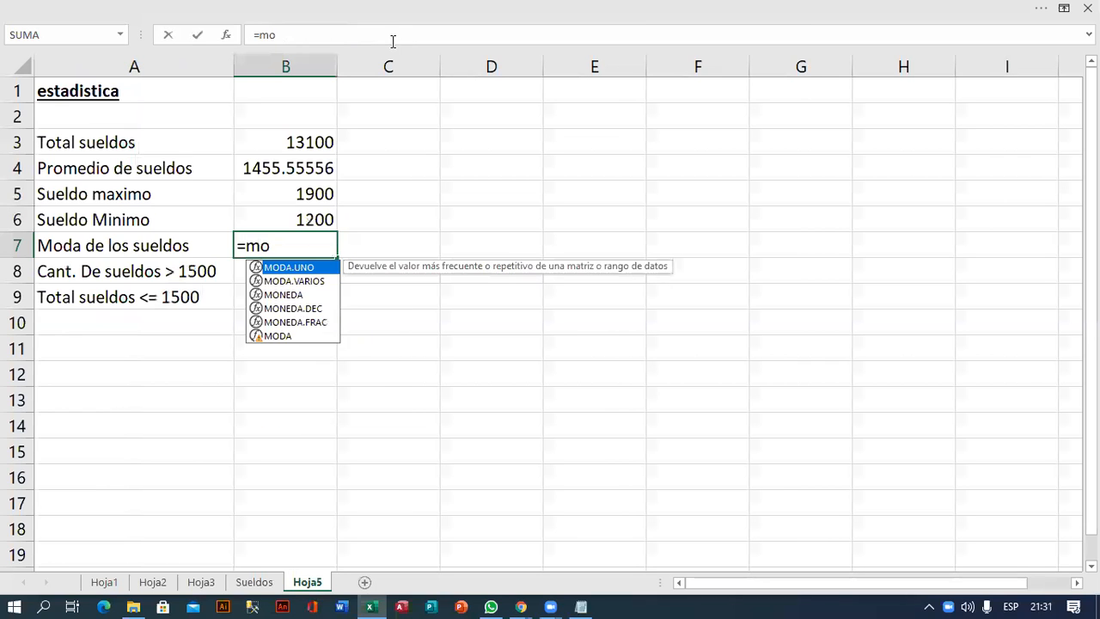
{"action": "key", "text": "Tab"}
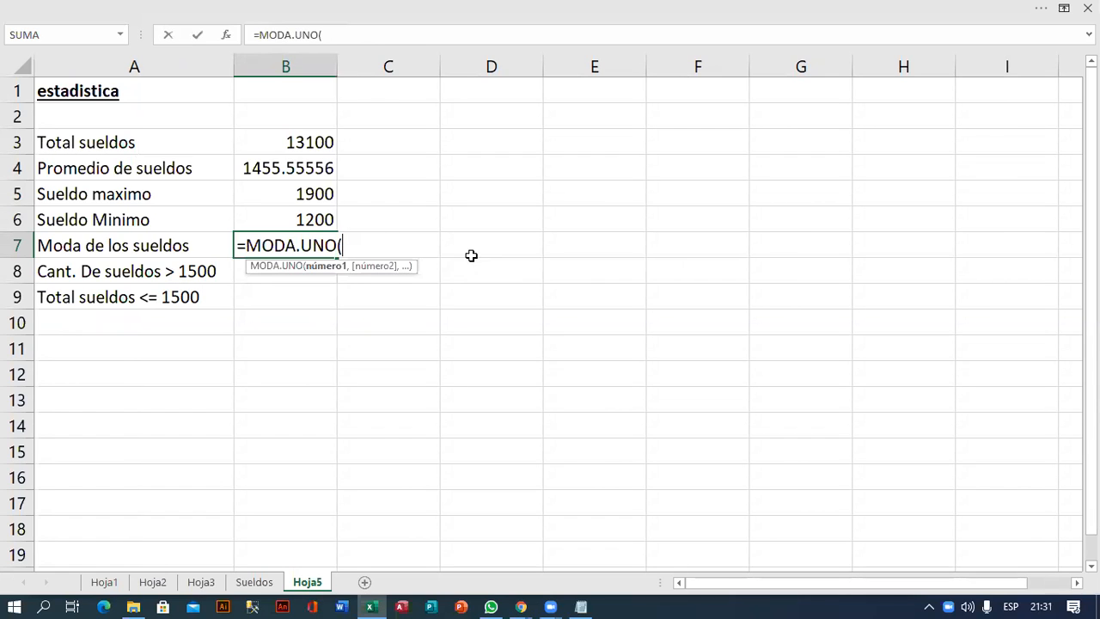
{"action": "left_click", "coordinate": [282, 565]}
{"action": "left_click_drag", "start_coordinate": [106, 117], "coordinate": [100, 320]}
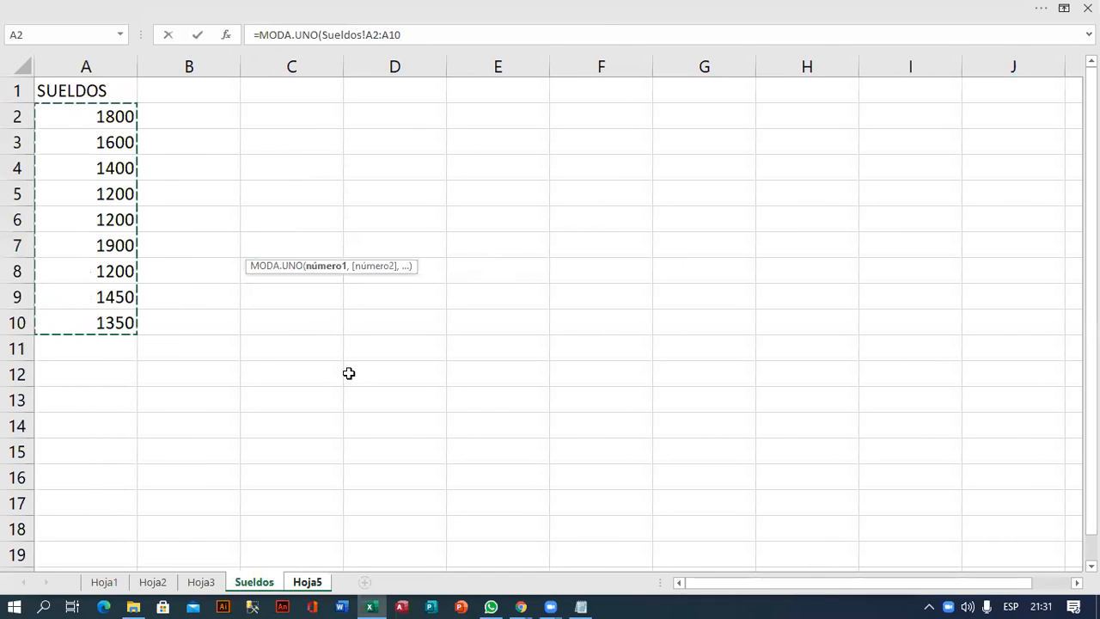
{"action": "type", "text": ")"}
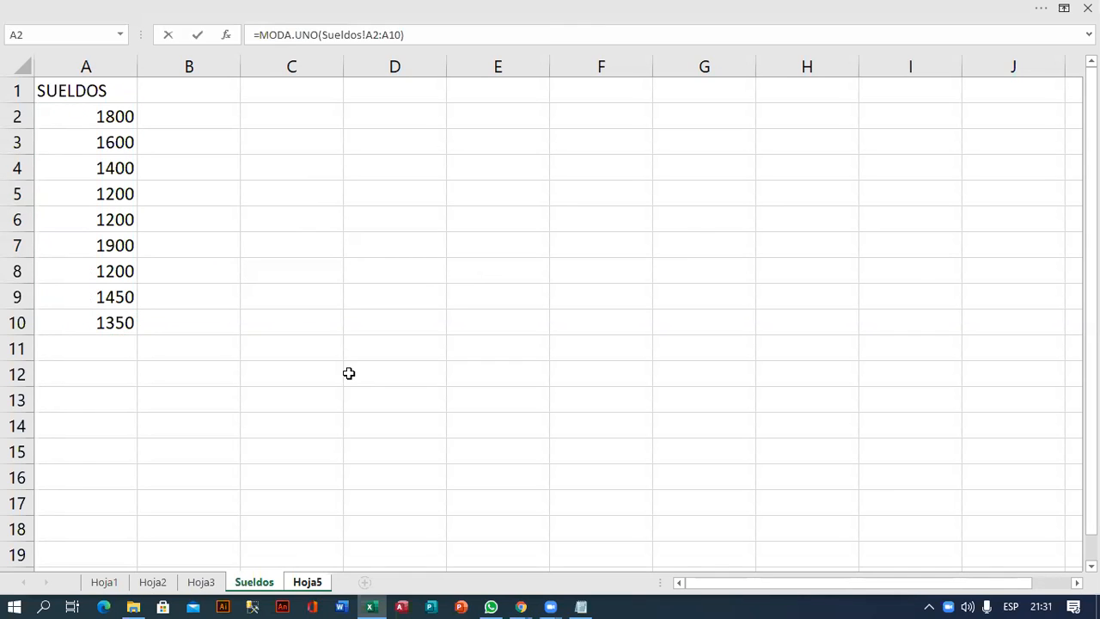
{"action": "key", "text": "Return"}
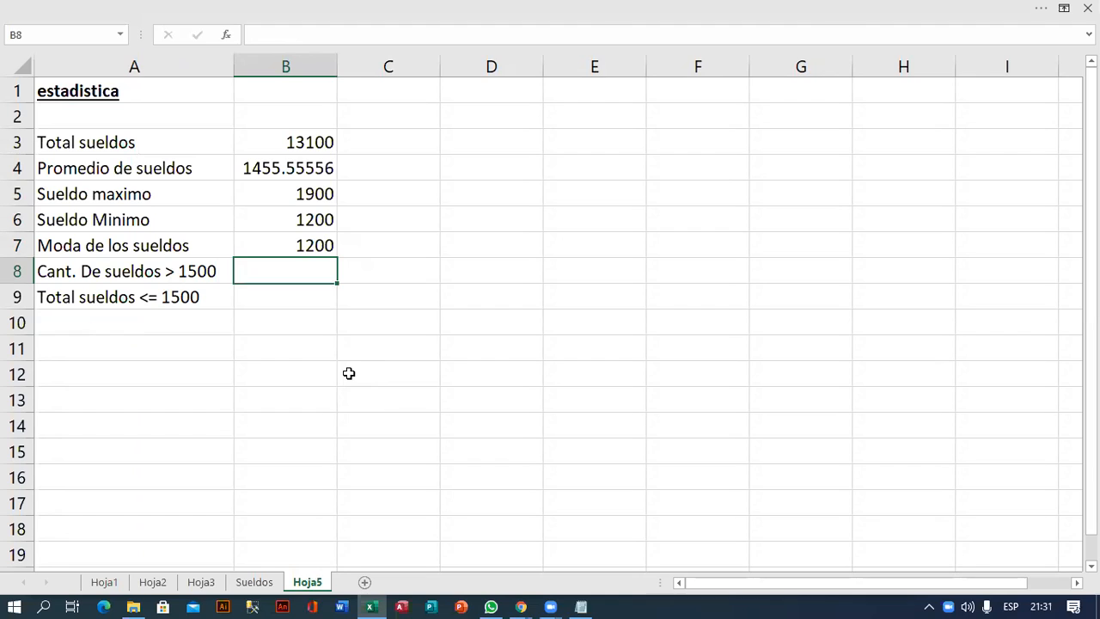
- Enter a CONTAR.SI formula in cell B8 with only the range Sueldos!A2:A10 and try to confirm it
{"action": "type", "text": "="}
{"action": "type", "text": "con"}
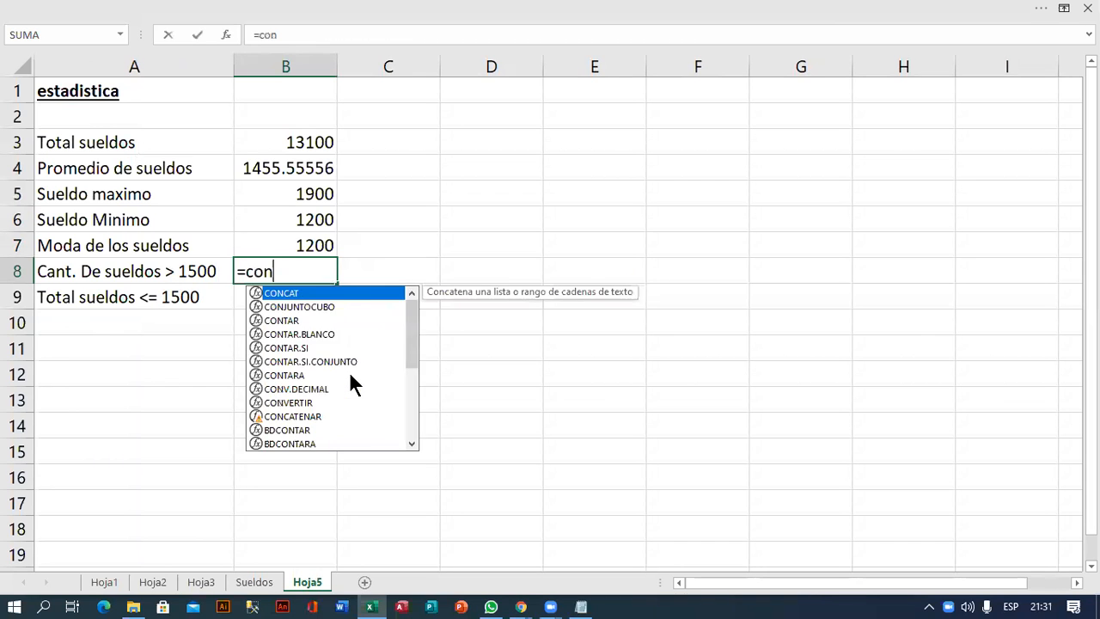
{"action": "type", "text": "ta"}
{"action": "key", "text": "Down"}
{"action": "key", "text": "Down"}
{"action": "key", "text": "Tab"}
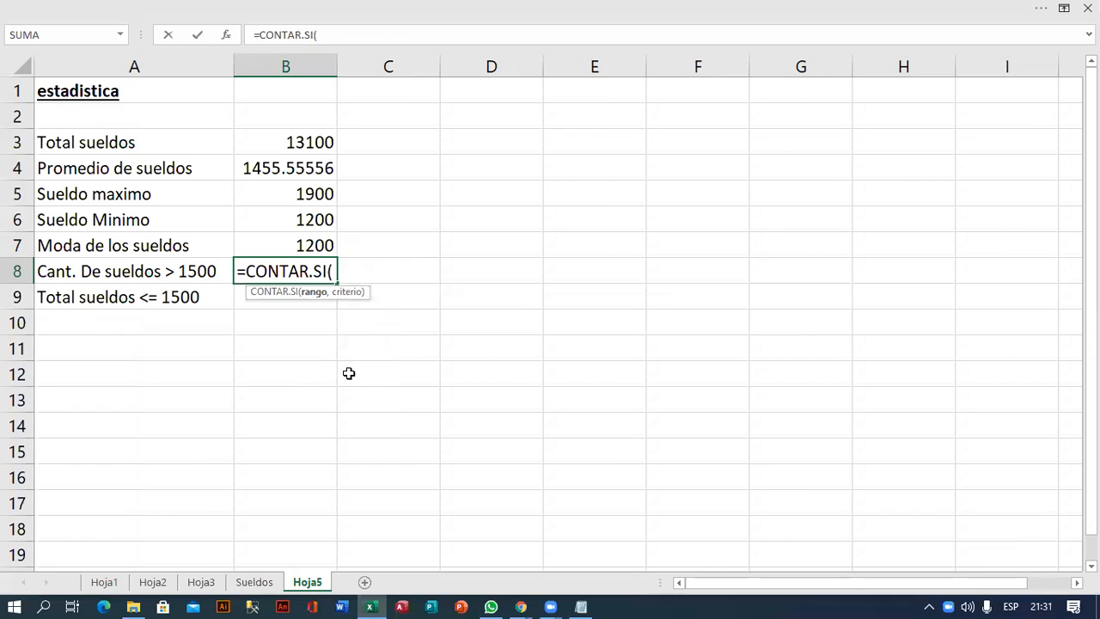
{"action": "type", "text": "S"}
{"action": "key", "text": "Escape"}
{"action": "type", "text": "ueldos"}
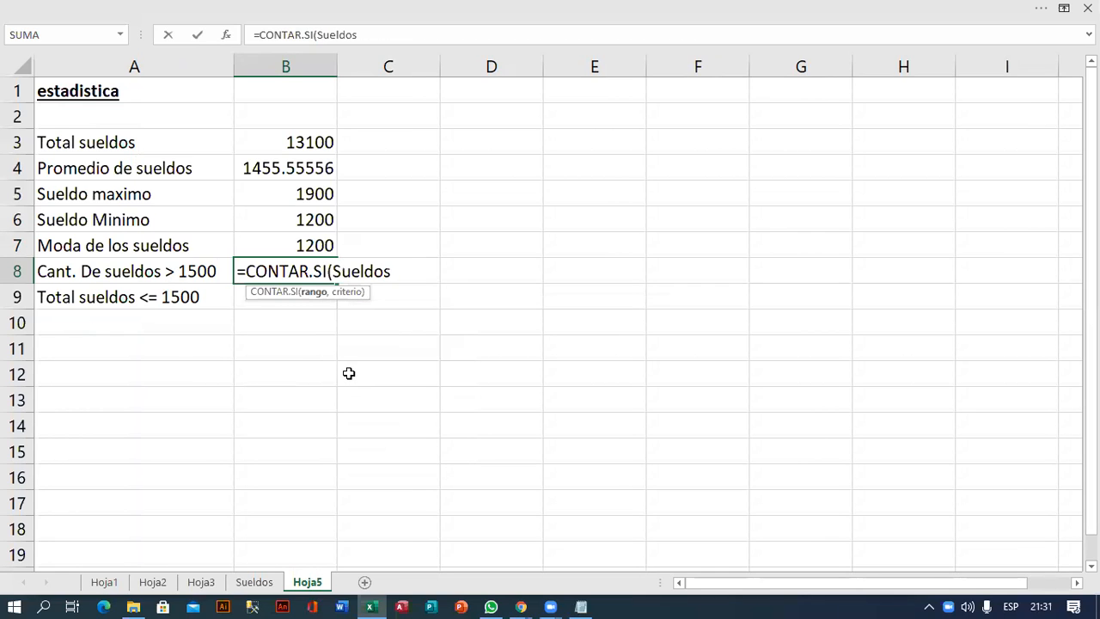
{"action": "type", "text": "!A2:A10"}
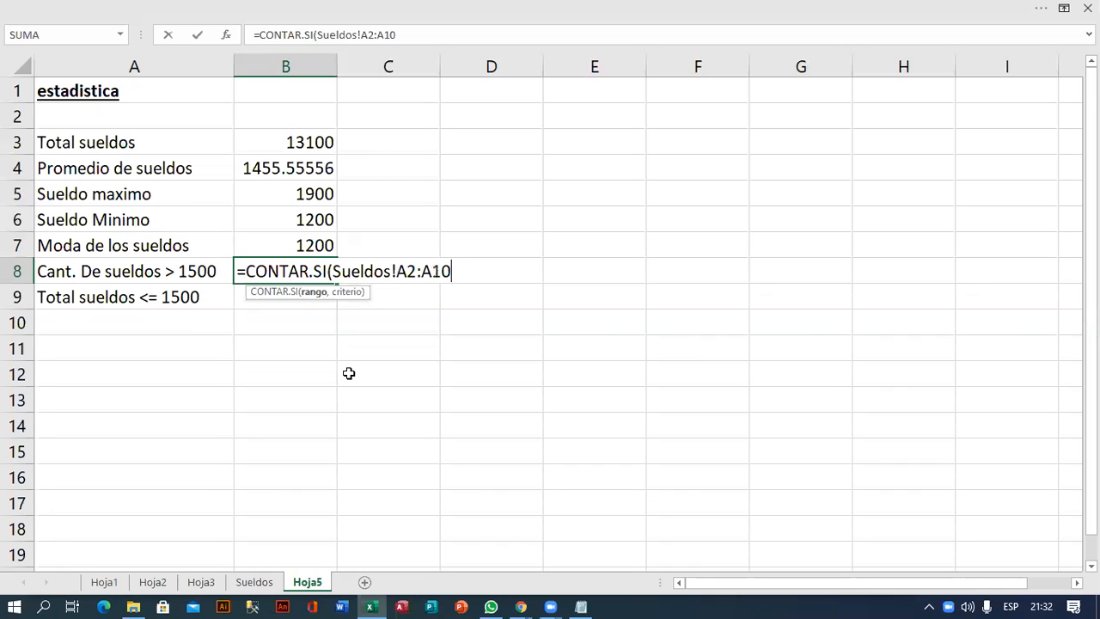
{"action": "type", "text": ")"}
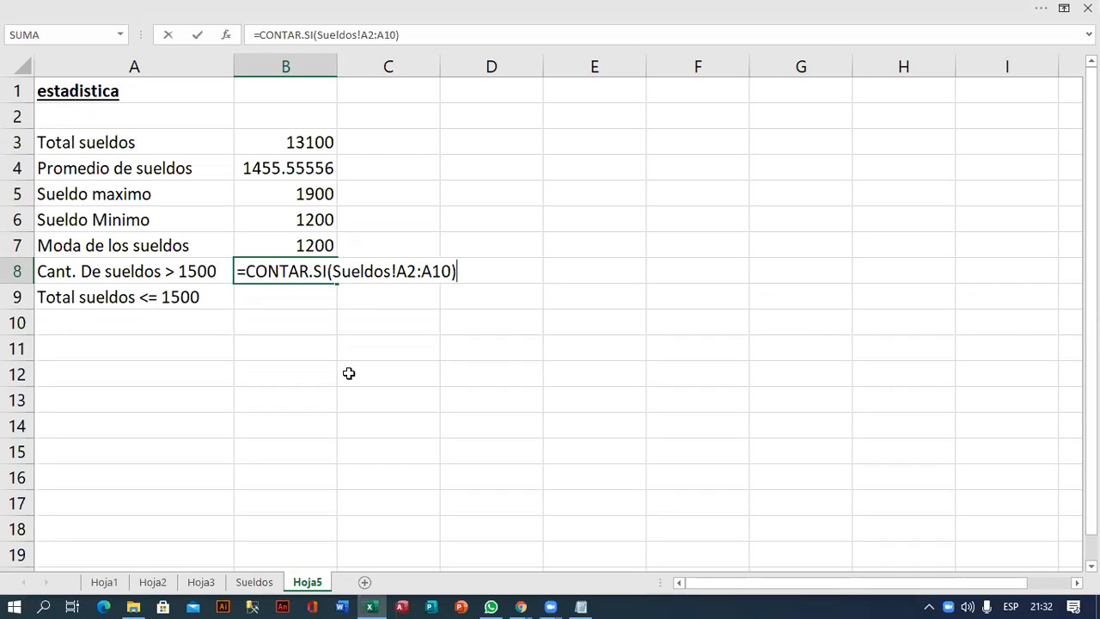
{"action": "key", "text": "Return"}
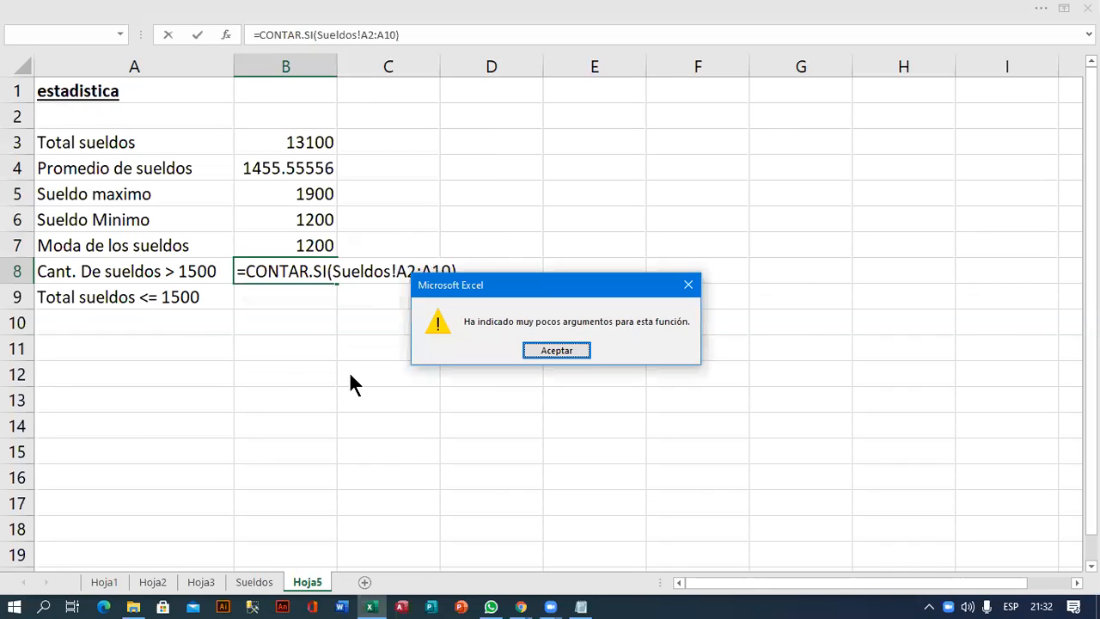
{"action": "key", "text": "Return"}
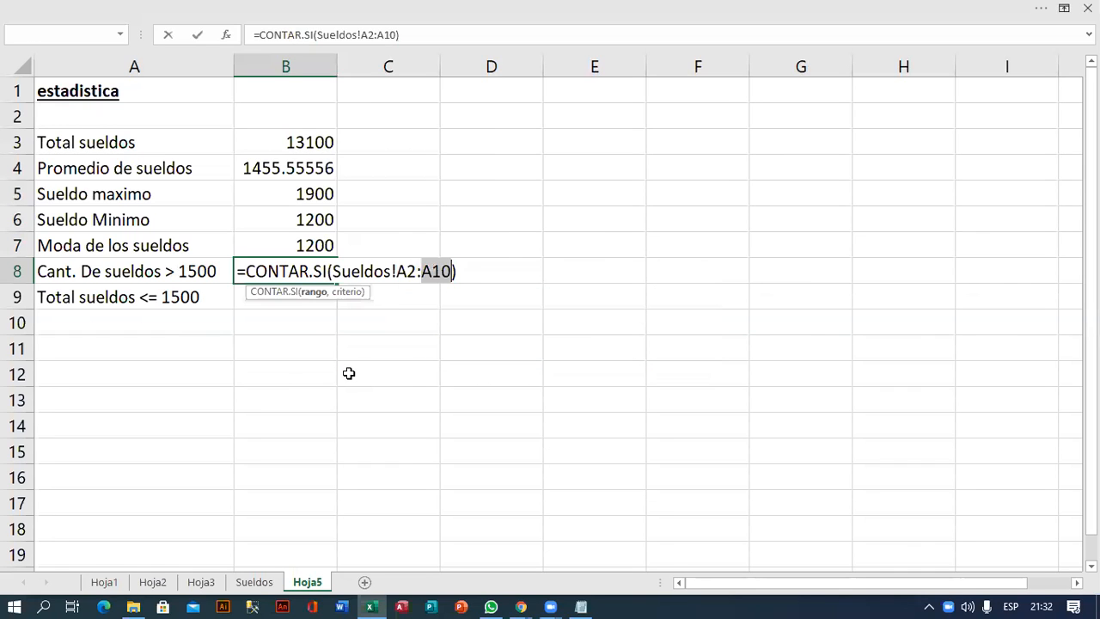
- Add the criterion ">1500" to complete the formula in B8 as =CONTAR.SI(Sueldos!A2:A10,">1500")
{"action": "key", "text": "Right"}
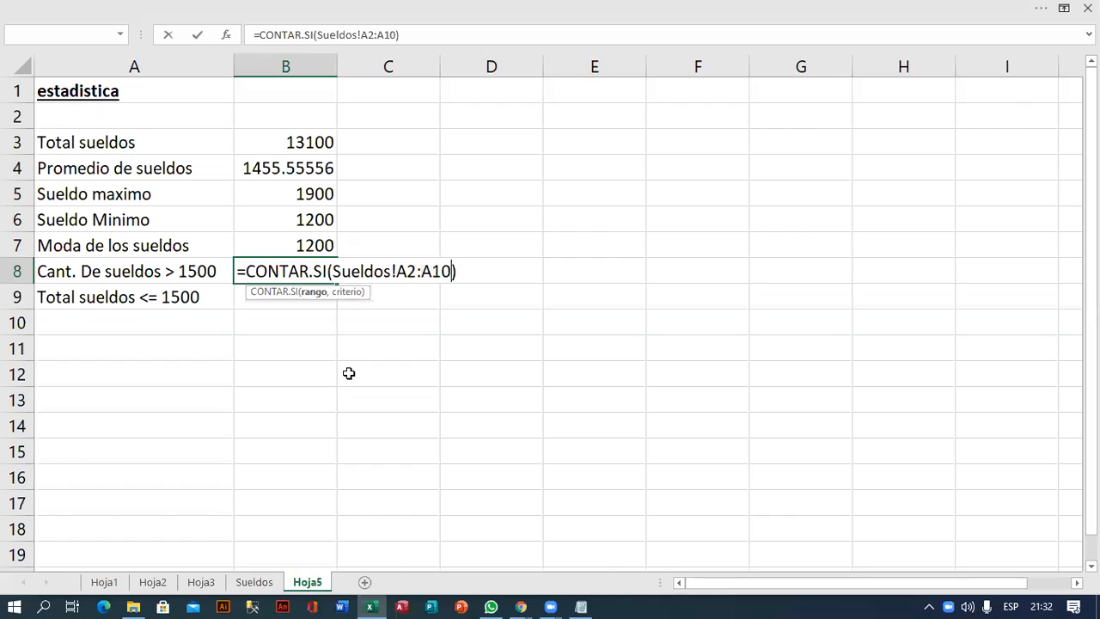
{"action": "type", "text": ","}
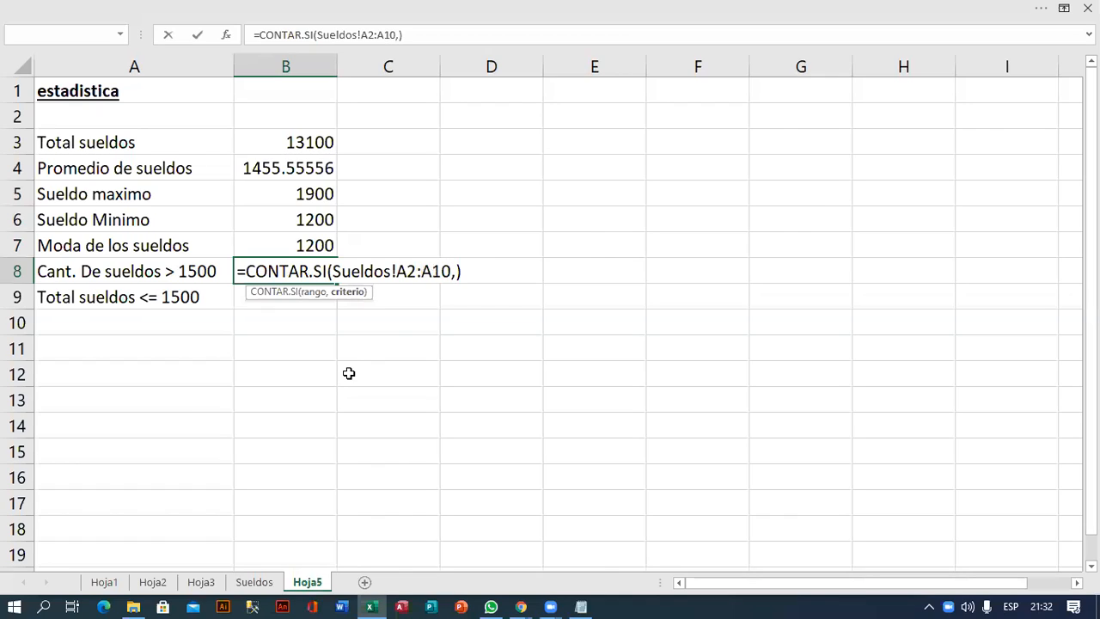
{"action": "type", "text": "\">1500"}
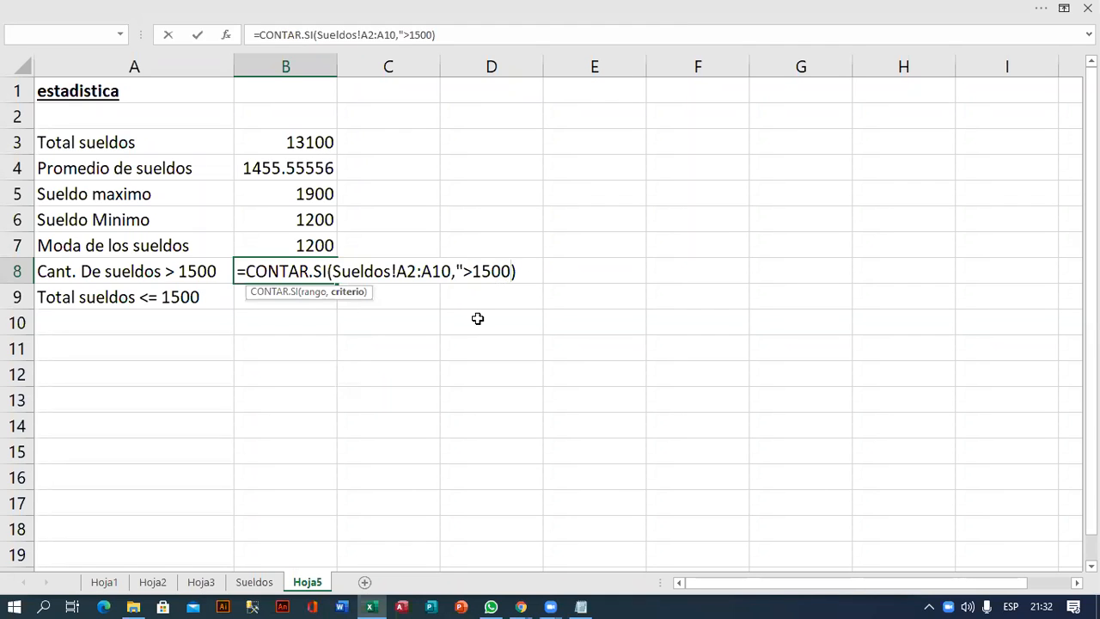
{"action": "type", "text": "\""}
{"action": "key", "text": "Right"}
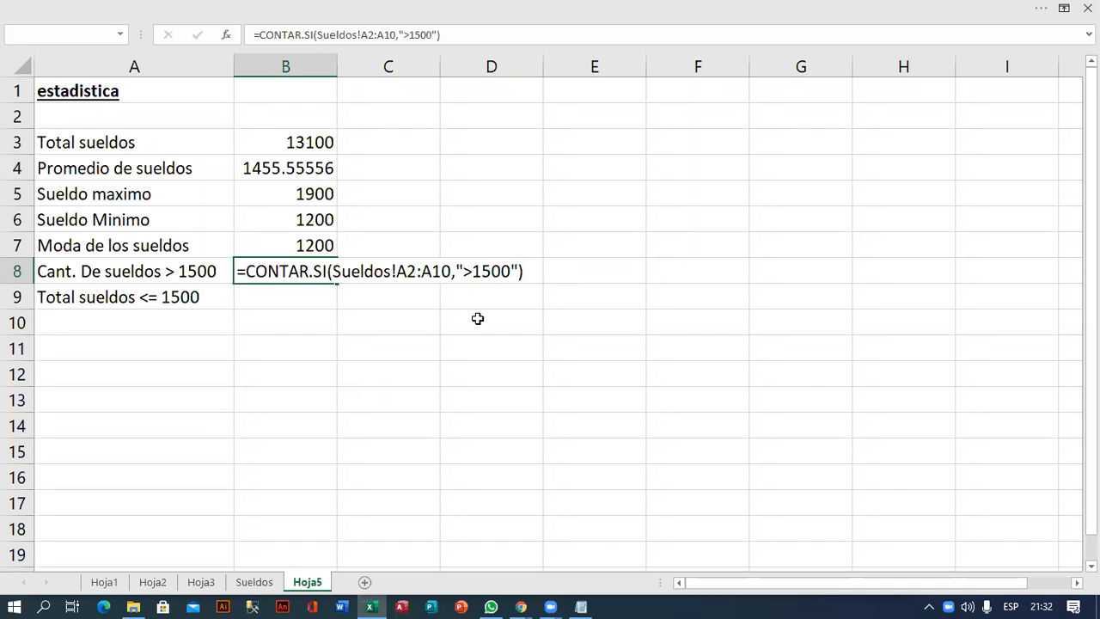
{"action": "key", "text": "Return"}
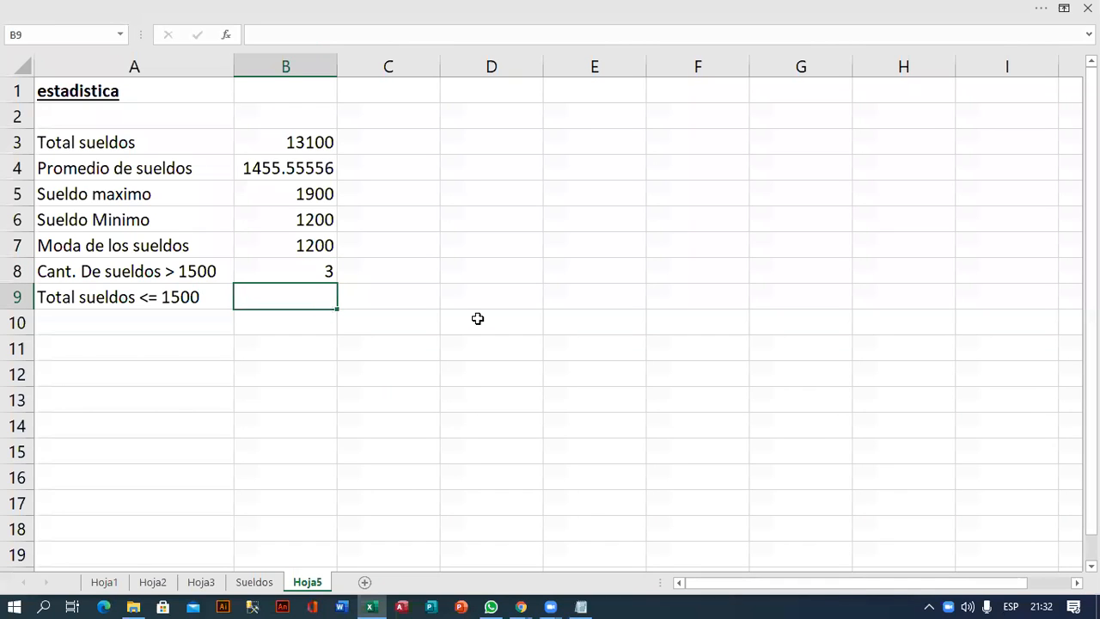
- Total the salaries of 1500 or less in cell B9 with the formula =SUMAR.SI(Sueldos!A2:A10,"<=1500")
{"action": "type", "text": "=SUMNA"}
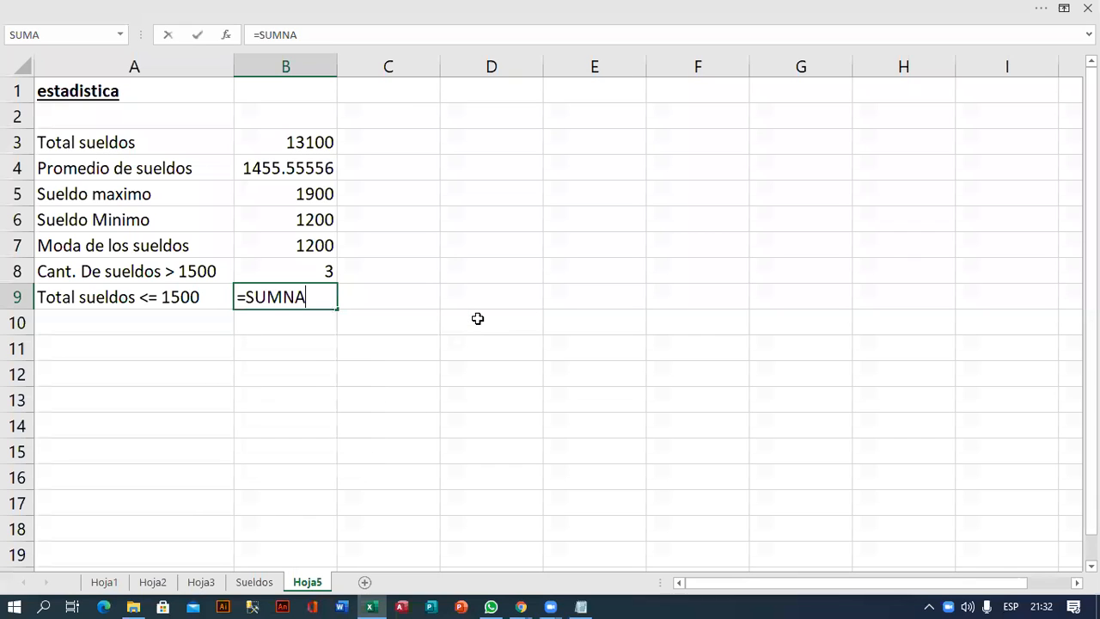
{"action": "key", "text": "BackSpace"}
{"action": "key", "text": "BackSpace"}
{"action": "type", "text": "A"}
{"action": "key", "text": "Down"}
{"action": "key", "text": "Down"}
{"action": "key", "text": "Down"}
{"action": "key", "text": "Down"}
{"action": "key", "text": "Tab"}
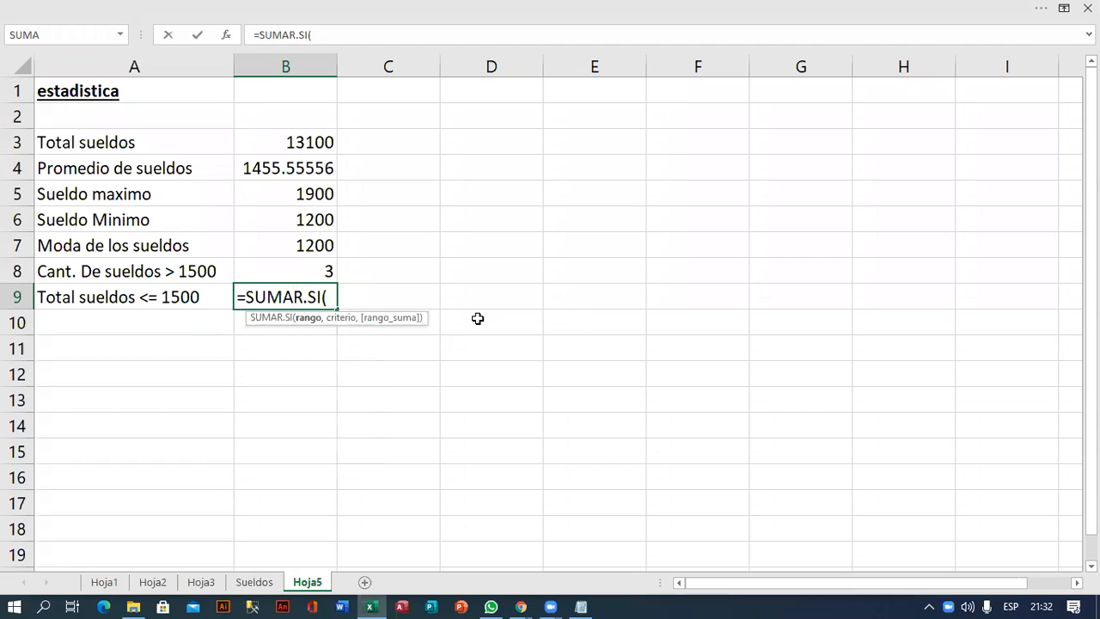
{"action": "type", "text": "Sueld"}
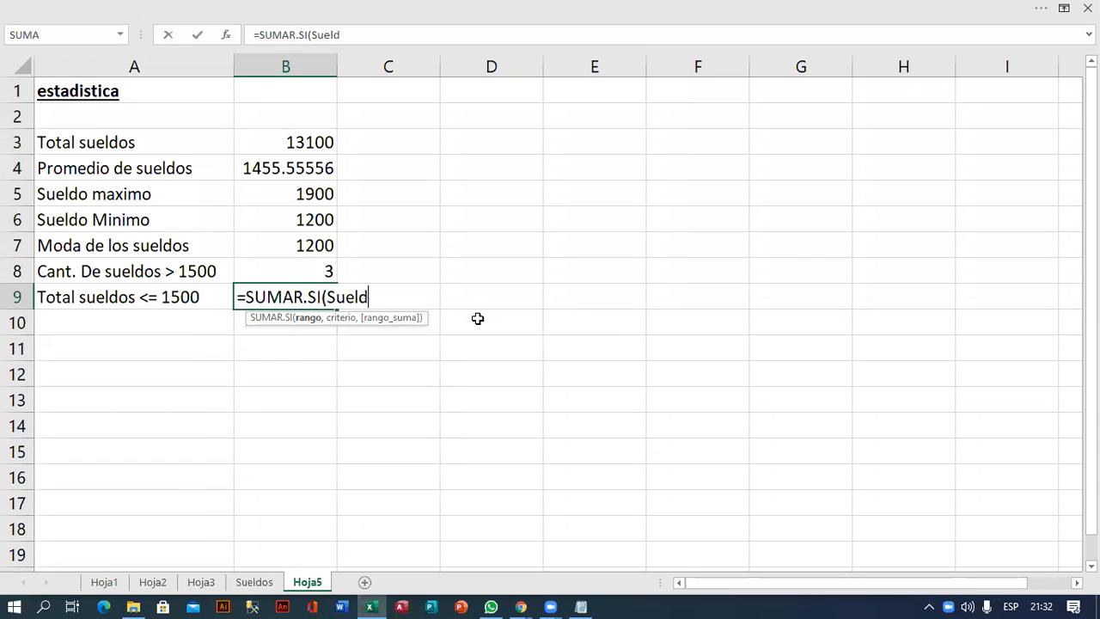
{"action": "type", "text": "os!A2:A10"}
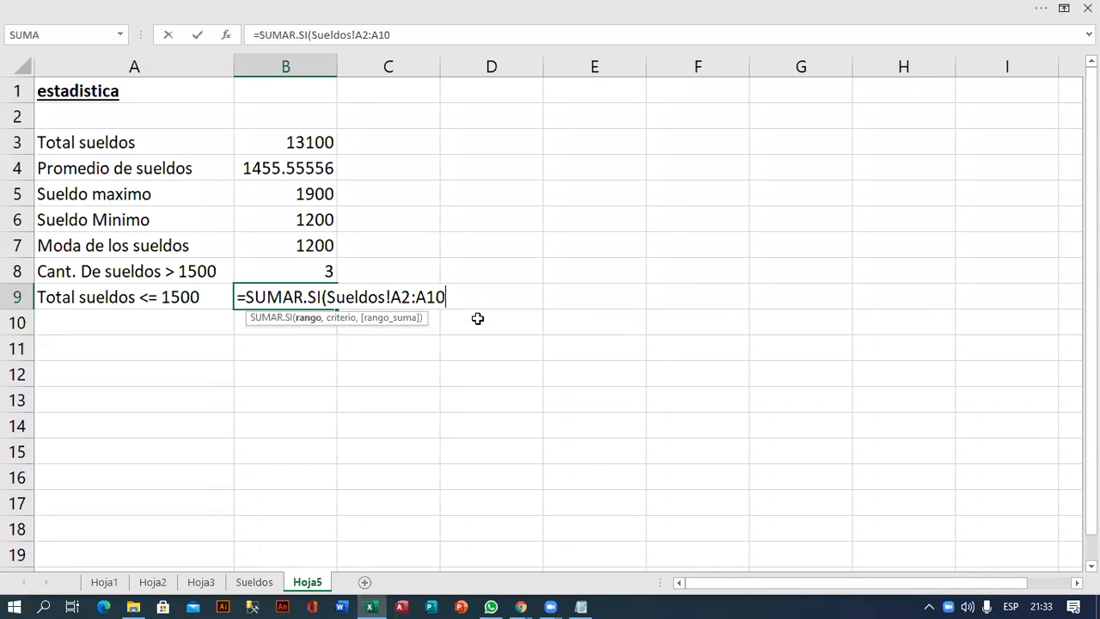
{"action": "type", "text": ","}
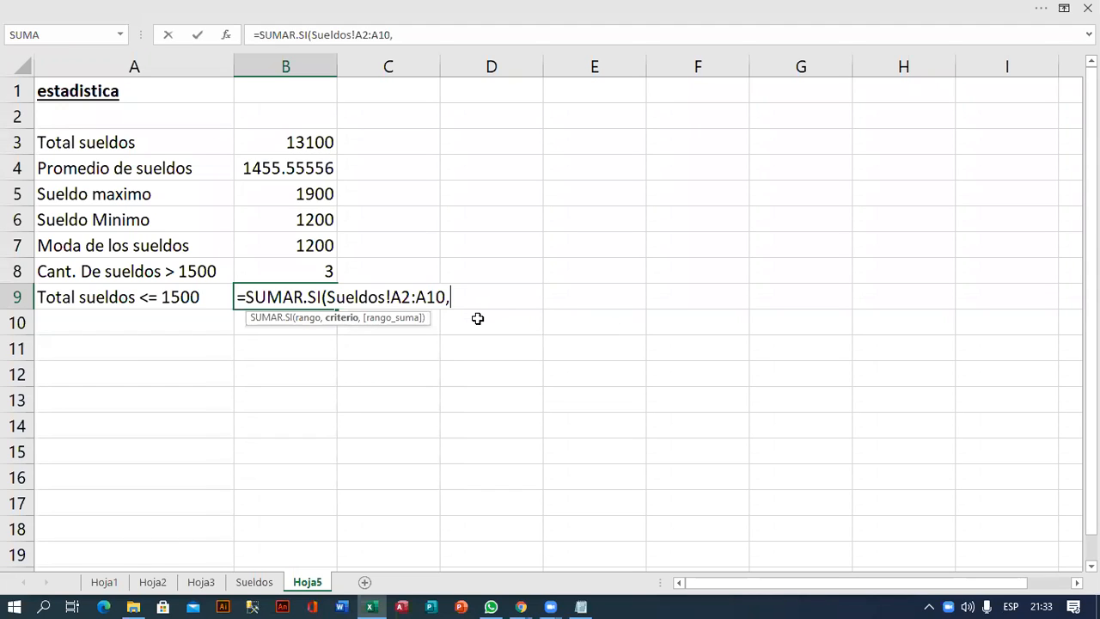
{"action": "type", "text": "\"<=1500\""}
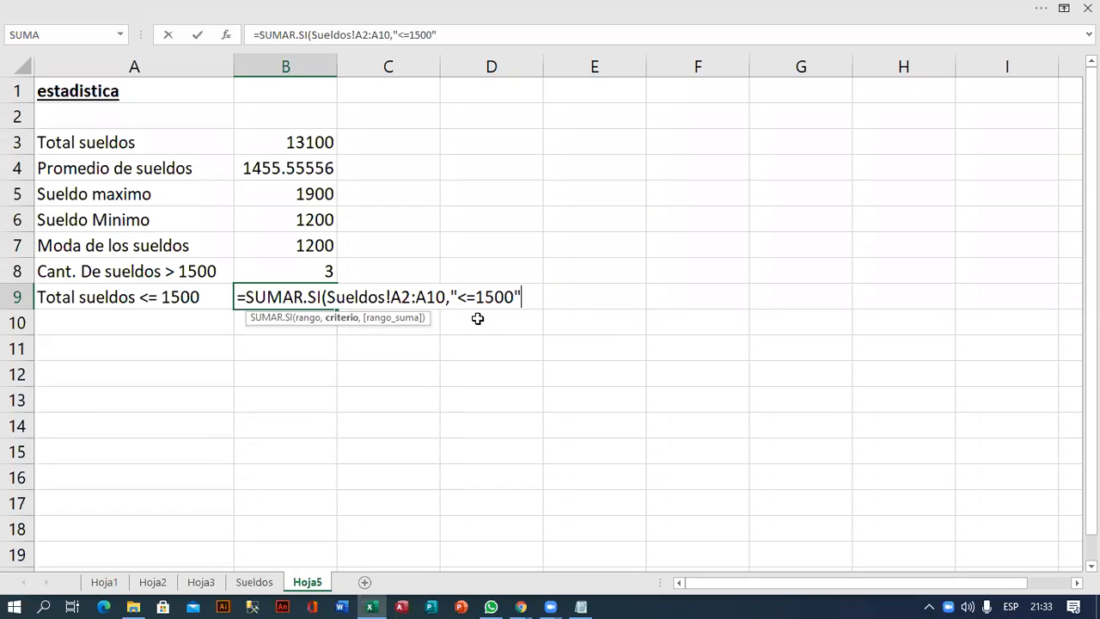
{"action": "type", "text": ")"}
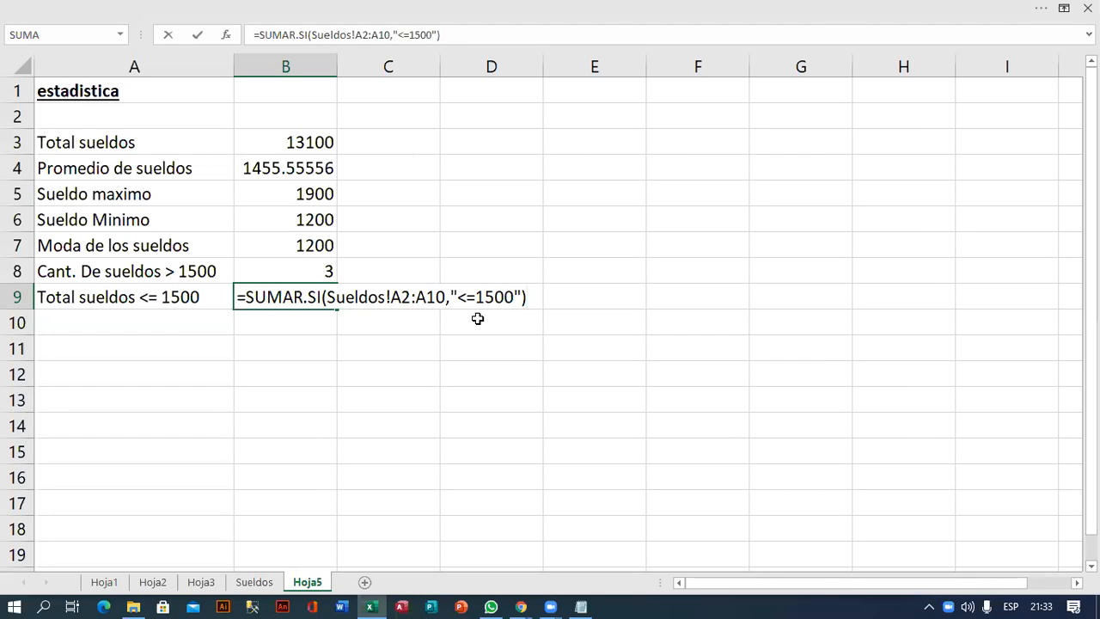
{"action": "left_click", "coordinate": [521, 297]}
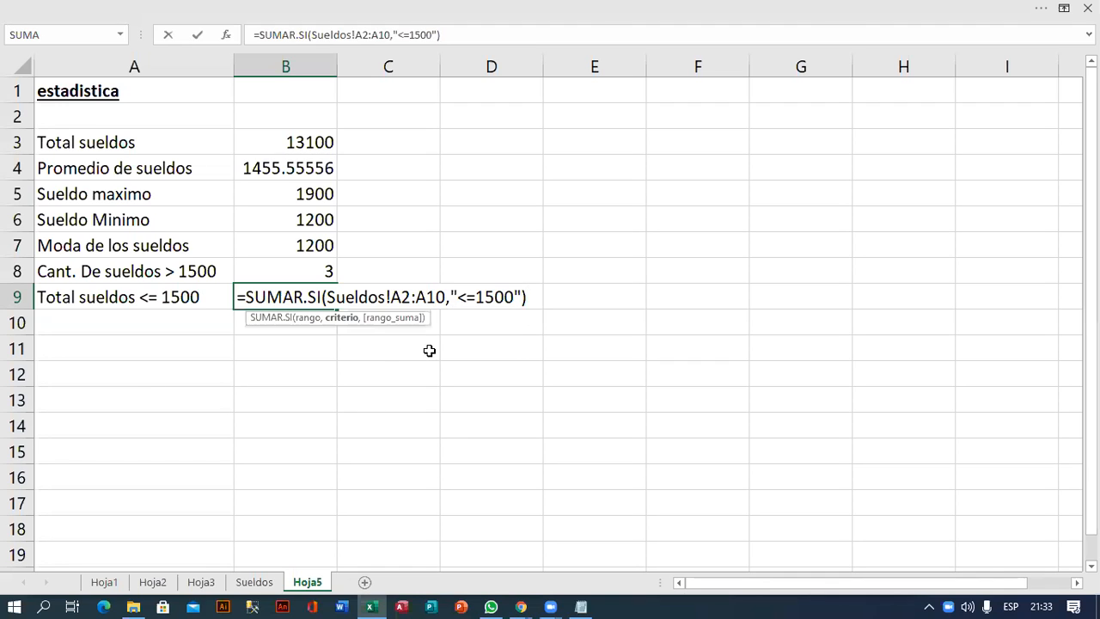
{"action": "left_click", "coordinate": [338, 295]}
{"action": "left_click", "coordinate": [417, 296]}
{"action": "left_click", "coordinate": [489, 295]}
{"action": "left_click", "coordinate": [532, 298]}
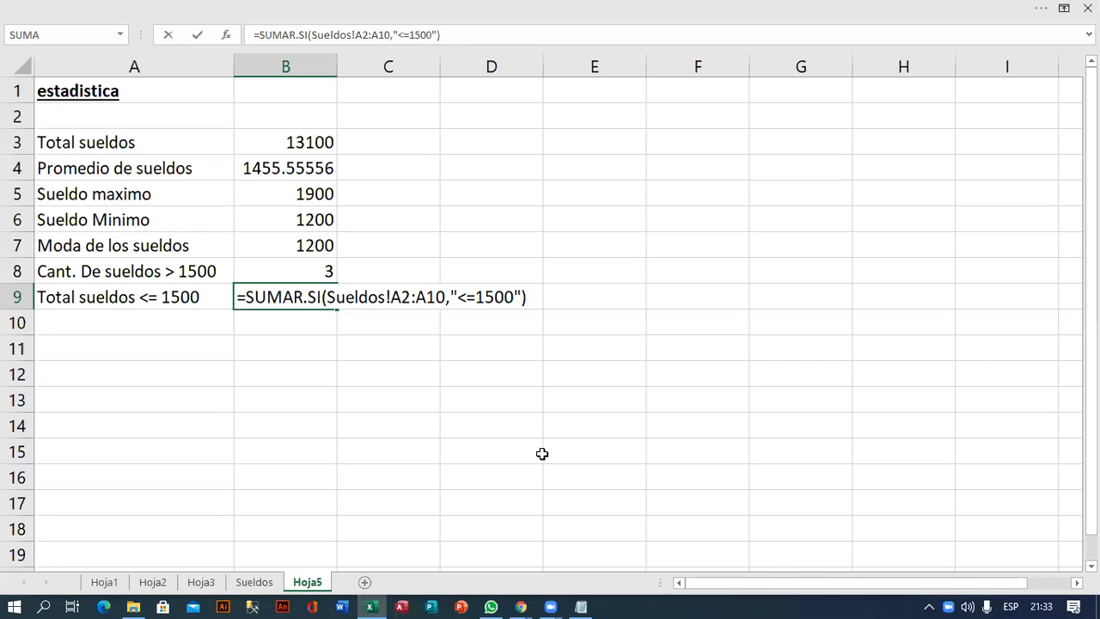
{"action": "key", "text": "Return"}
{"action": "key", "text": "Up"}
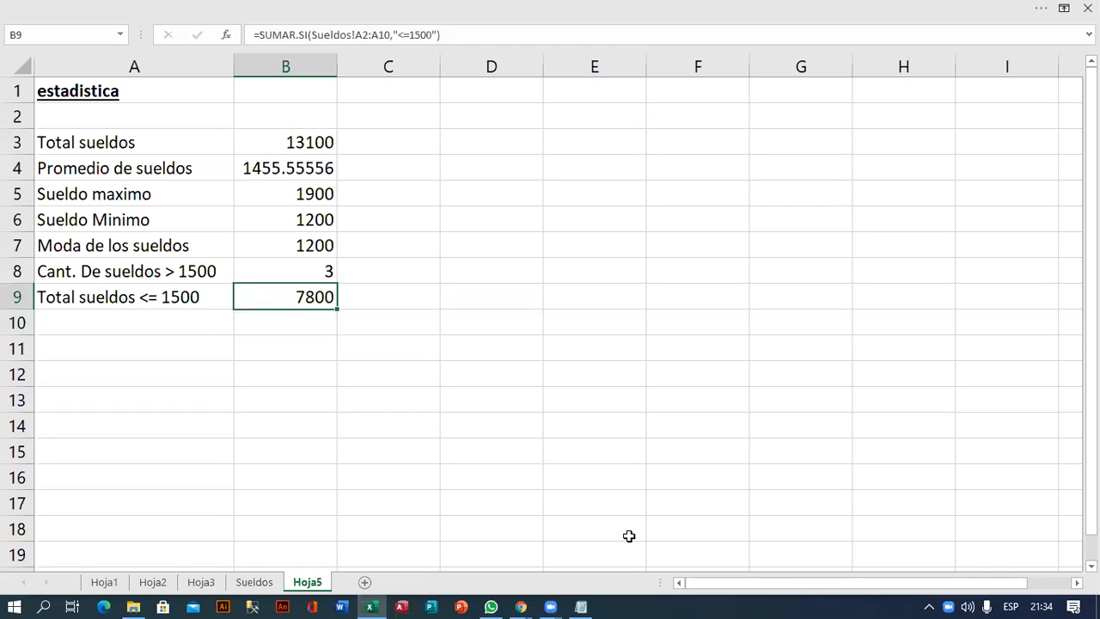
- Switch to the Notepad notes and add the heading "Nombres de Rango" underlined with a row of dashes
{"action": "left_click", "coordinate": [582, 606]}
{"action": "type", "text": "nOMBRES"}
{"action": "key", "text": "BackSpace"}
{"action": "key", "text": "BackSpace"}
{"action": "key", "text": "BackSpace"}
{"action": "key", "text": "BackSpace"}
{"action": "key", "text": "BackSpace"}
{"action": "key", "text": "BackSpace"}
{"action": "key", "text": "BackSpace"}
{"action": "key", "text": "BackSpace"}
{"action": "type", "text": "Nombres de Rango"}
{"action": "key", "text": "Return"}
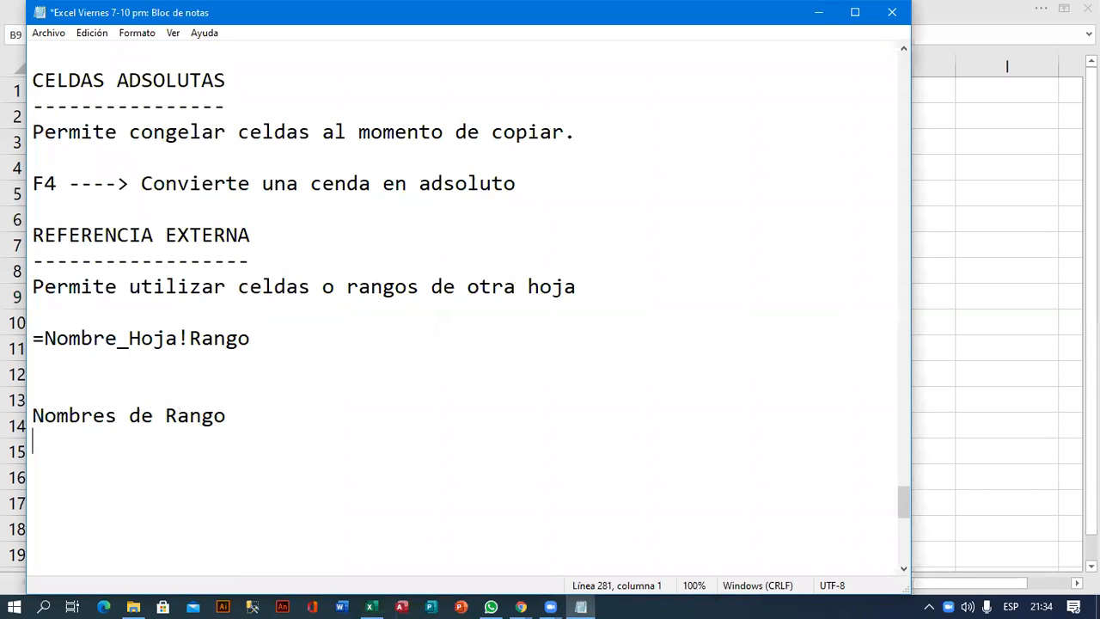
{"action": "type", "text": "----------------"}
{"action": "key", "text": "Return"}
- Write "Permite darle nombre a un rango" under the new heading, leaving blank lines below it
{"action": "key", "text": "Return"}
{"action": "key", "text": "Return"}
{"action": "key", "text": "Return"}
{"action": "key", "text": "Return"}
{"action": "key", "text": "Return"}
{"action": "key", "text": "Return"}
{"action": "key", "text": "Up"}
{"action": "key", "text": "Up"}
{"action": "key", "text": "Up"}
{"action": "key", "text": "Up"}
{"action": "key", "text": "Up"}
{"action": "key", "text": "Up"}
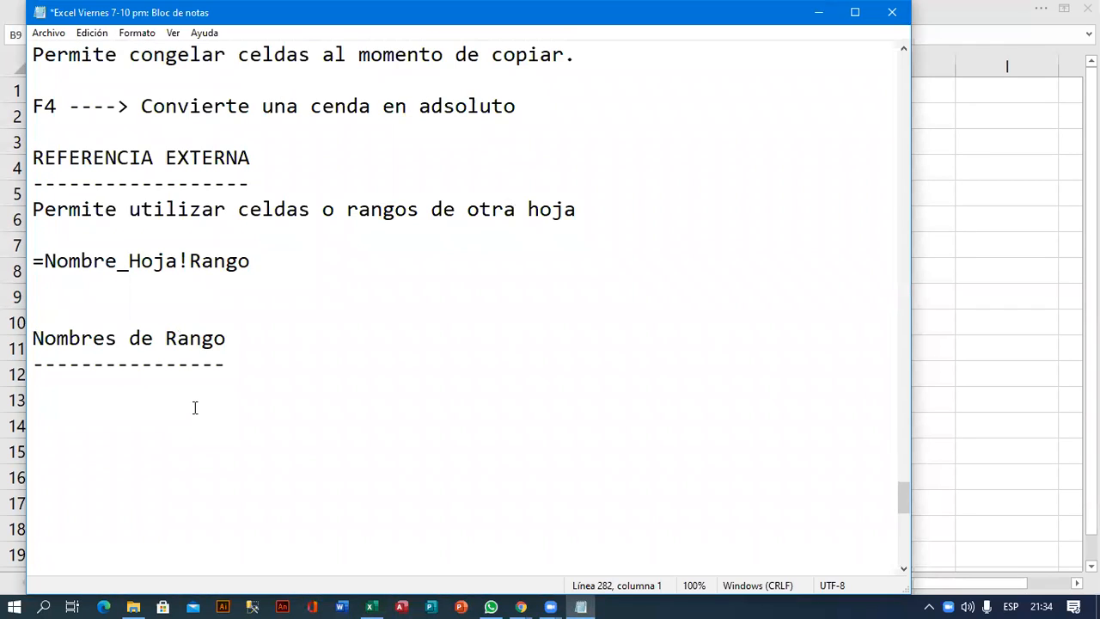
{"action": "type", "text": "Permite darle nombre a un rango"}
{"action": "key", "text": "BackSpace"}
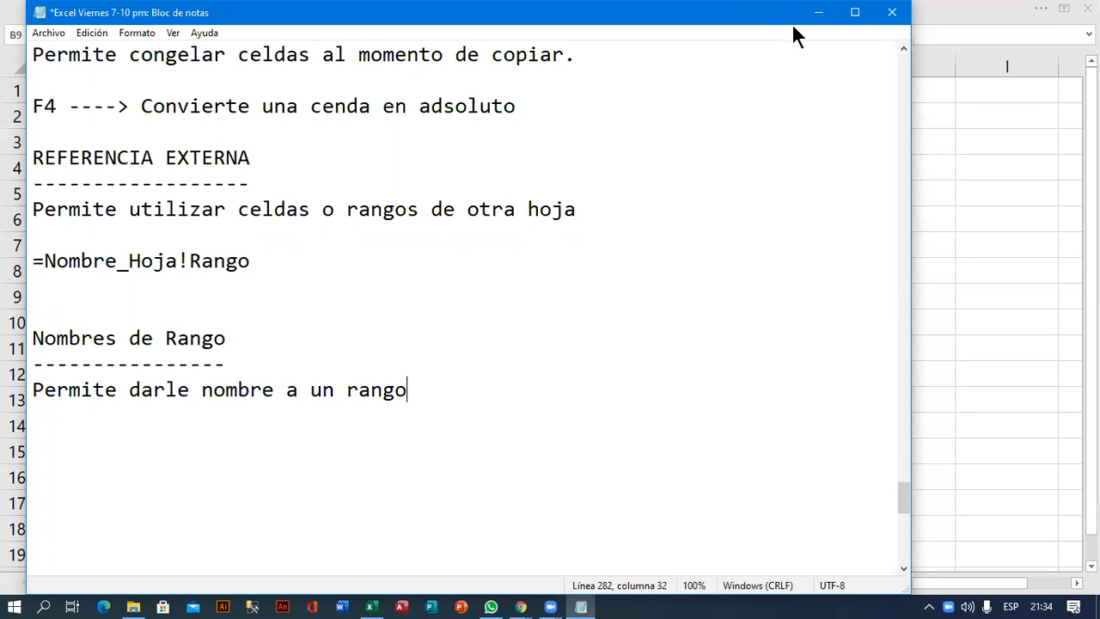
- Return to the Excel workbook and bring up the Sueldos sheet
{"action": "left_click", "coordinate": [813, 13]}
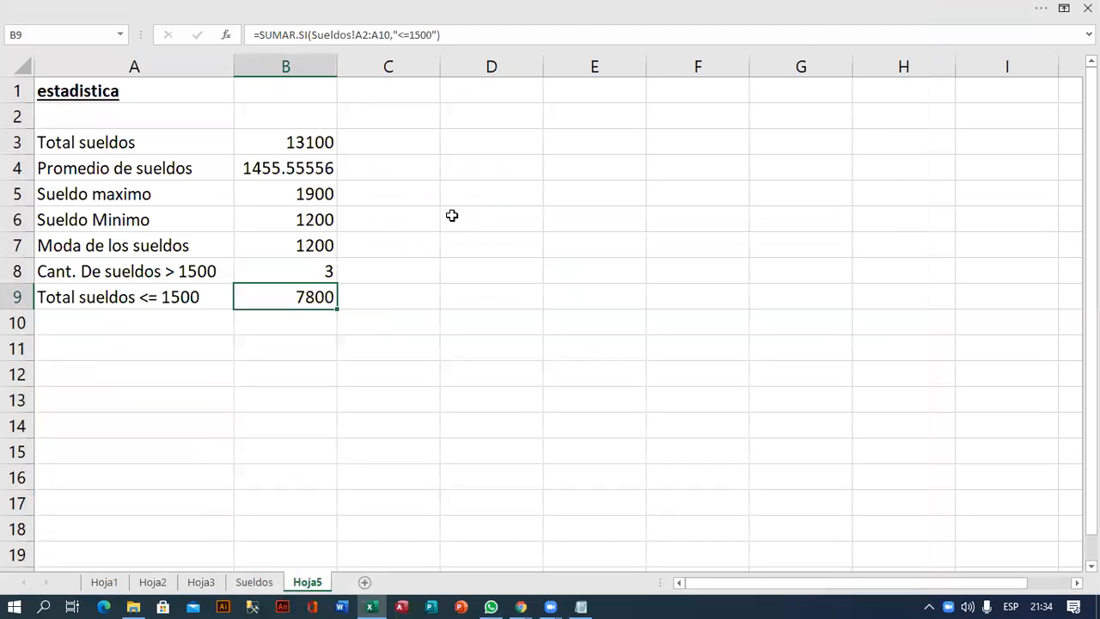
{"action": "left_click", "coordinate": [343, 415]}
{"action": "key", "text": "ctrl+Page_Up"}
{"action": "key", "text": "ctrl+Page_Down"}
{"action": "left_click", "coordinate": [386, 138]}
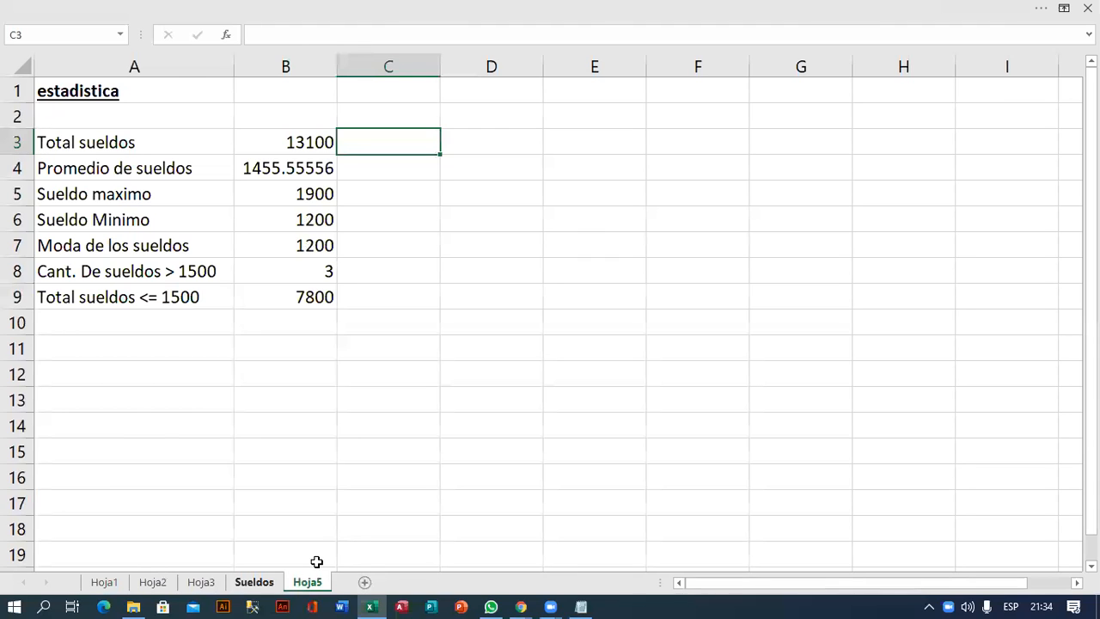
{"action": "key", "text": "ctrl+Page_Up"}
{"action": "left_click", "coordinate": [321, 226]}
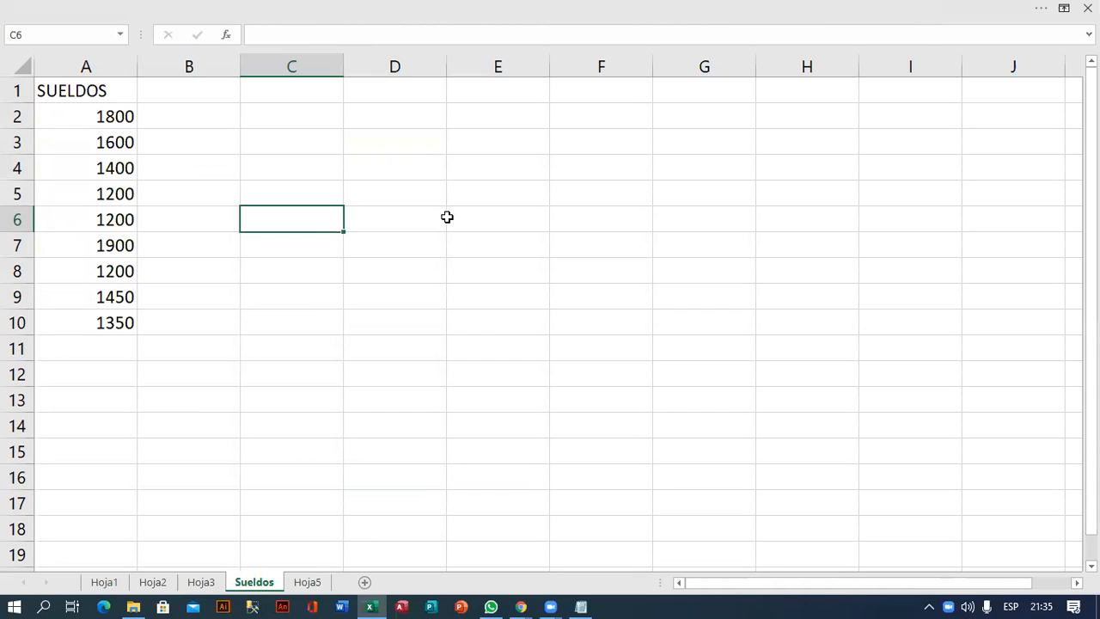
- Select the salaries in A2:A10 of the Sueldos sheet and start defining a new name for that range
{"action": "left_click", "coordinate": [103, 115]}
{"action": "left_click_drag", "start_coordinate": [102, 115], "coordinate": [101, 312]}
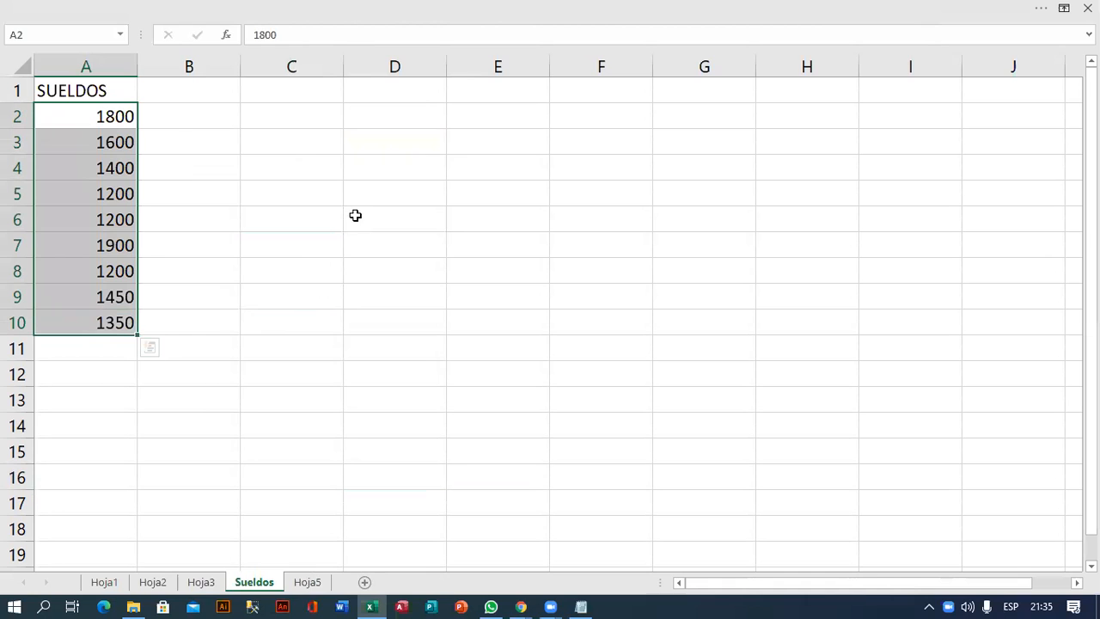
{"action": "left_click", "coordinate": [344, 10]}
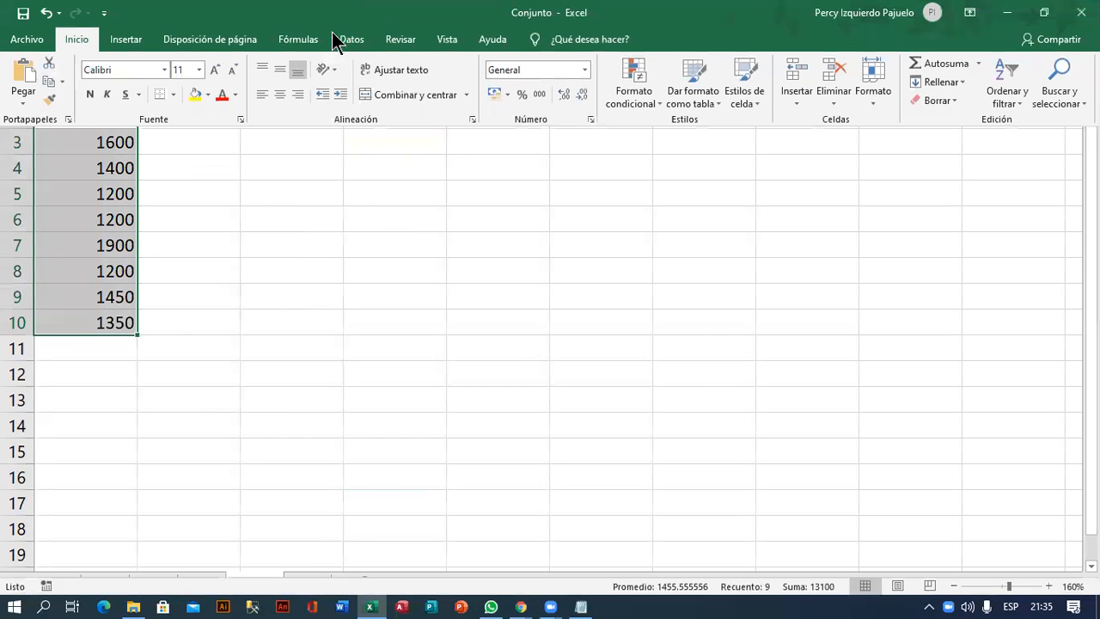
{"action": "left_click", "coordinate": [320, 44]}
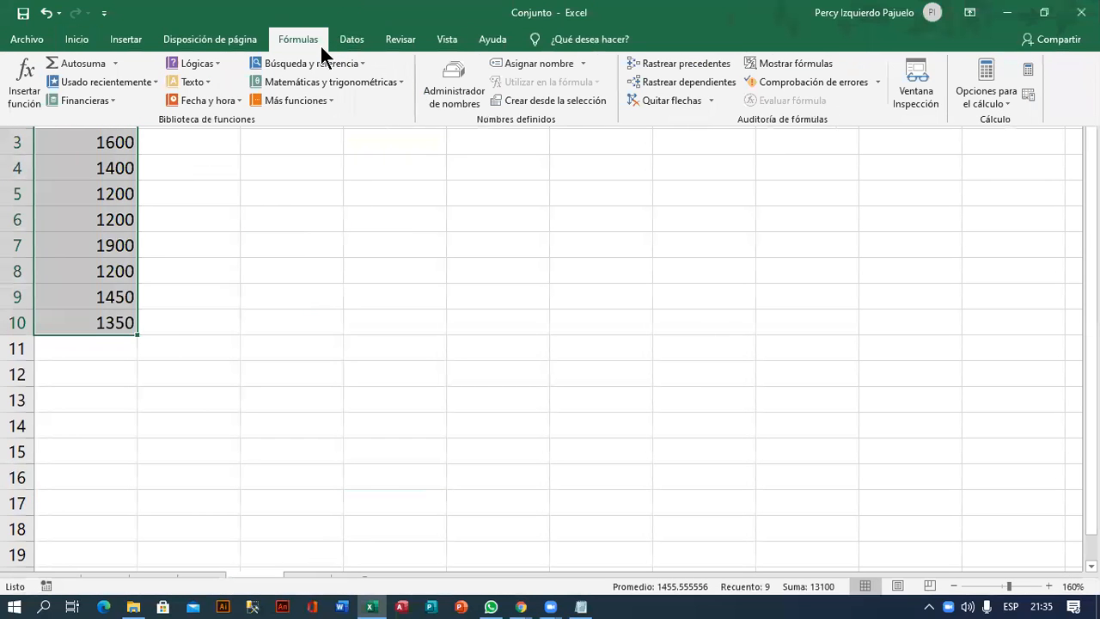
{"action": "left_click", "coordinate": [529, 63]}
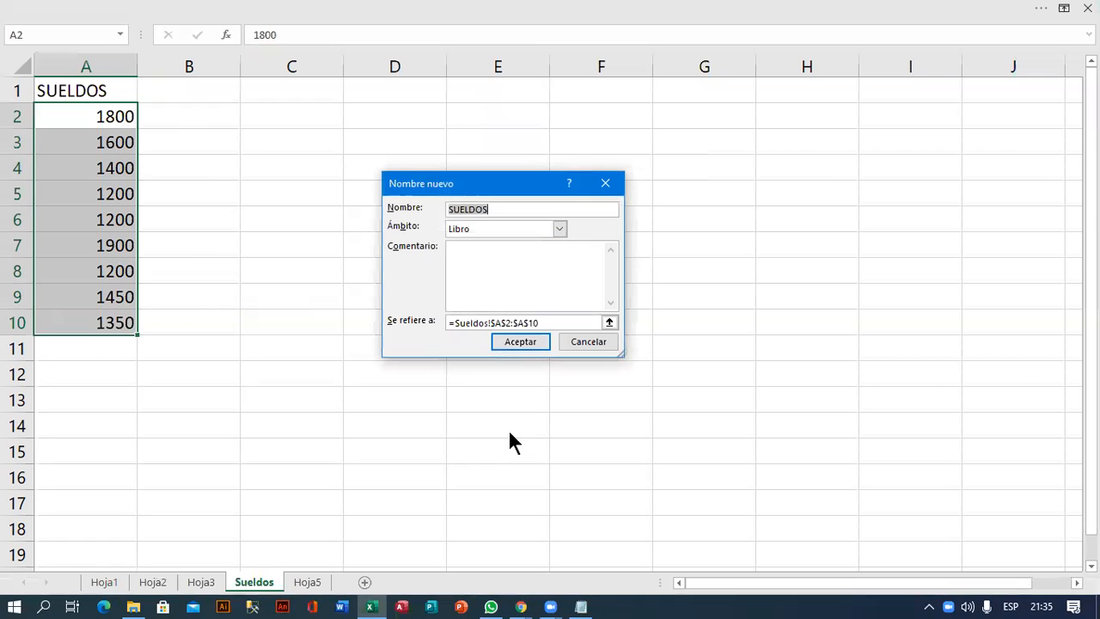
- Keep SUELDOS as the name for =Sueldos!$A$2:$A$10, set its scope to Libro, and create the range name
{"action": "left_click", "coordinate": [471, 208]}
{"action": "double_click", "coordinate": [465, 204]}
{"action": "left_click", "coordinate": [496, 211]}
{"action": "left_click", "coordinate": [559, 230]}
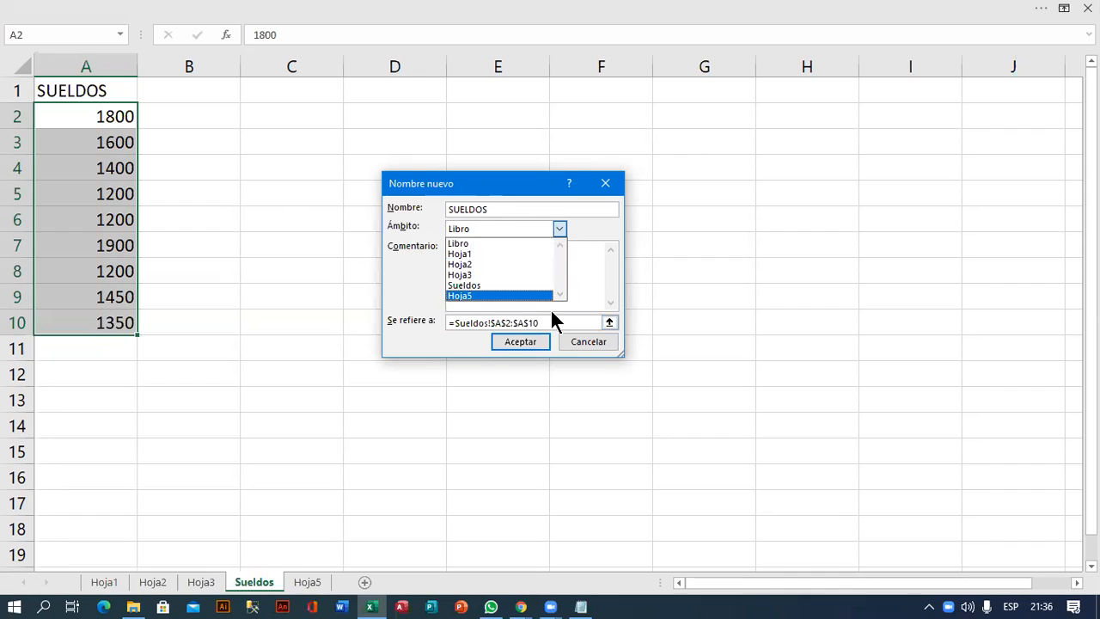
{"action": "left_click", "coordinate": [471, 244]}
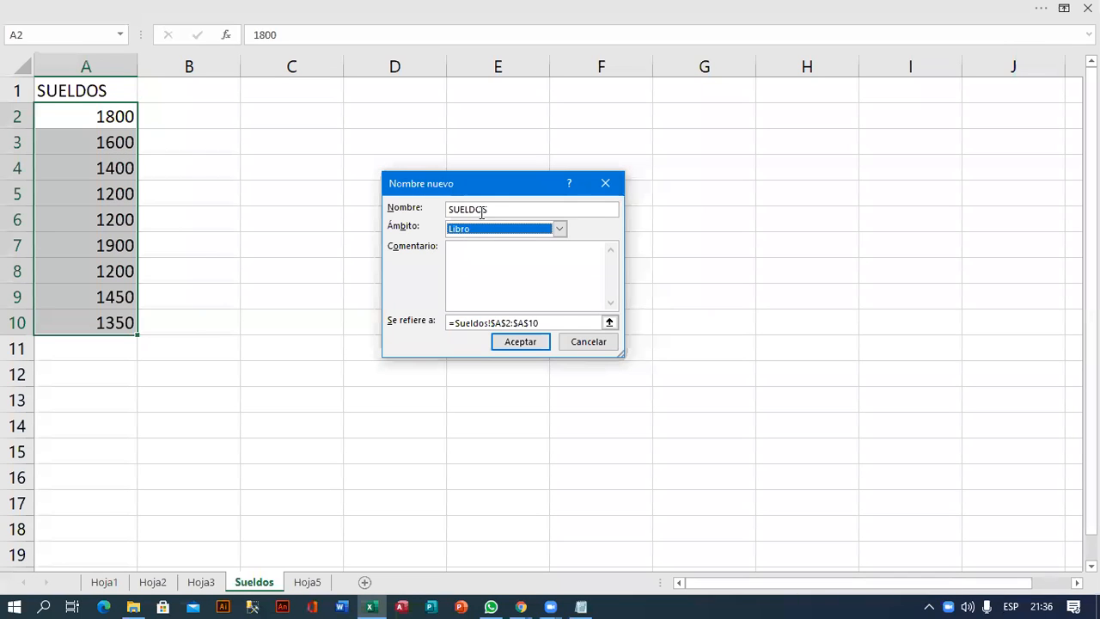
{"action": "left_click", "coordinate": [488, 210]}
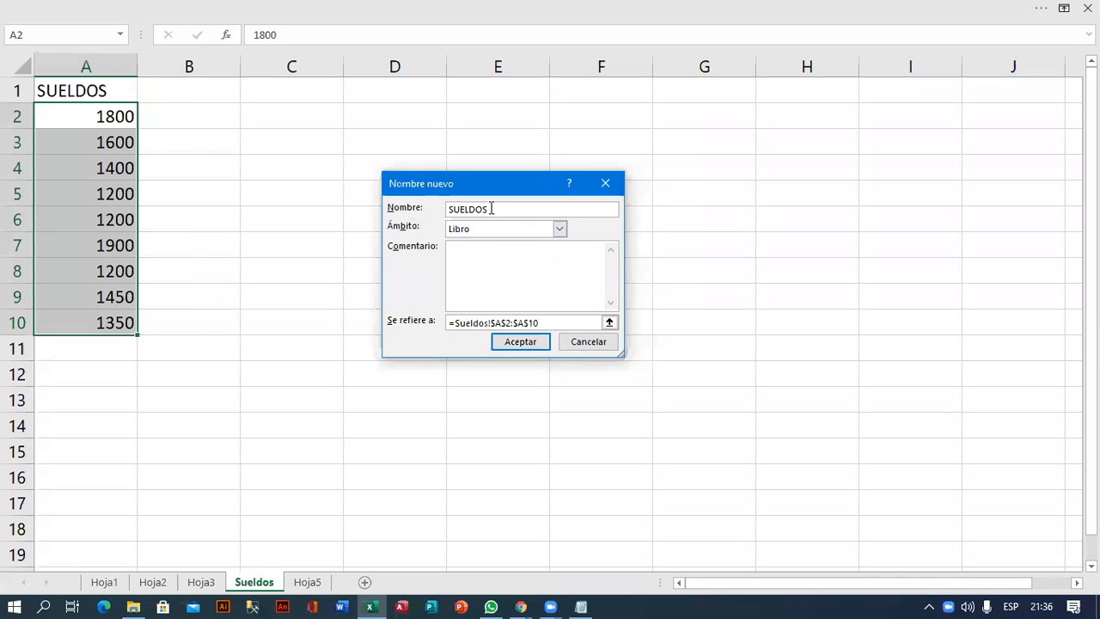
{"action": "left_click_drag", "start_coordinate": [490, 209], "coordinate": [440, 211]}
{"action": "left_click", "coordinate": [521, 342]}
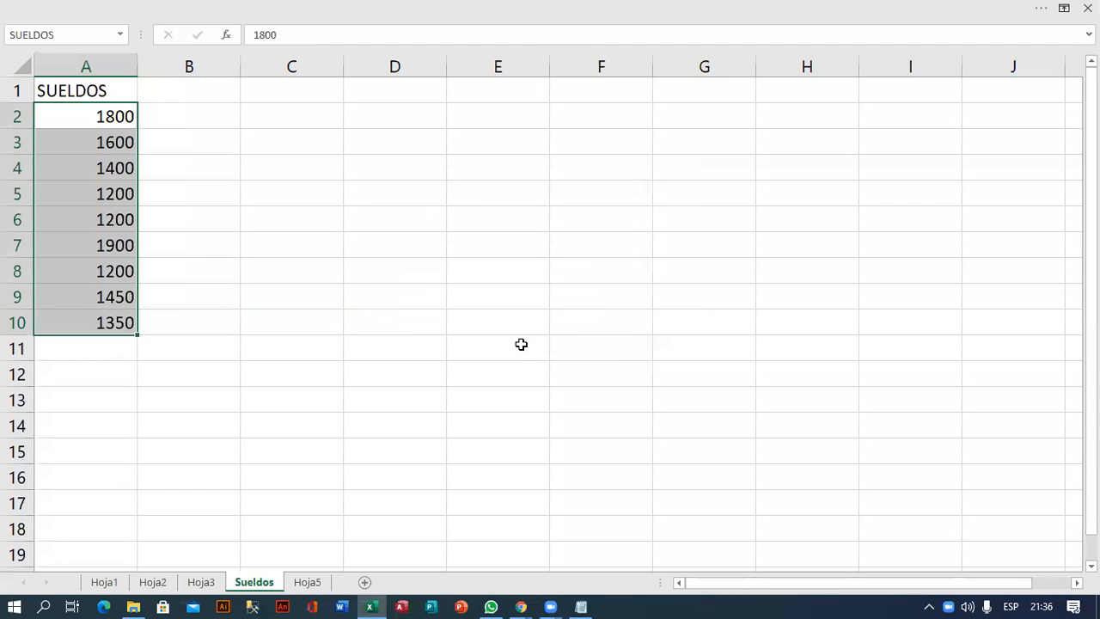
- Deselect the salaries, then reselect A2:A10 on the Sueldos sheet to check the name shown for the range
{"action": "left_click", "coordinate": [531, 323]}
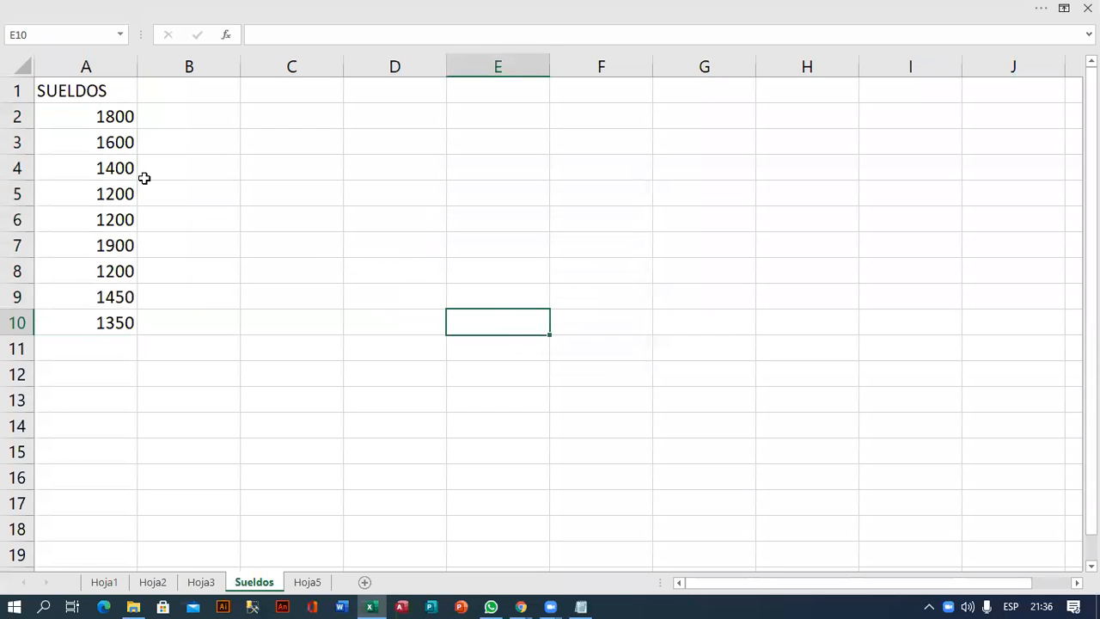
{"action": "left_click_drag", "start_coordinate": [106, 118], "coordinate": [104, 327]}
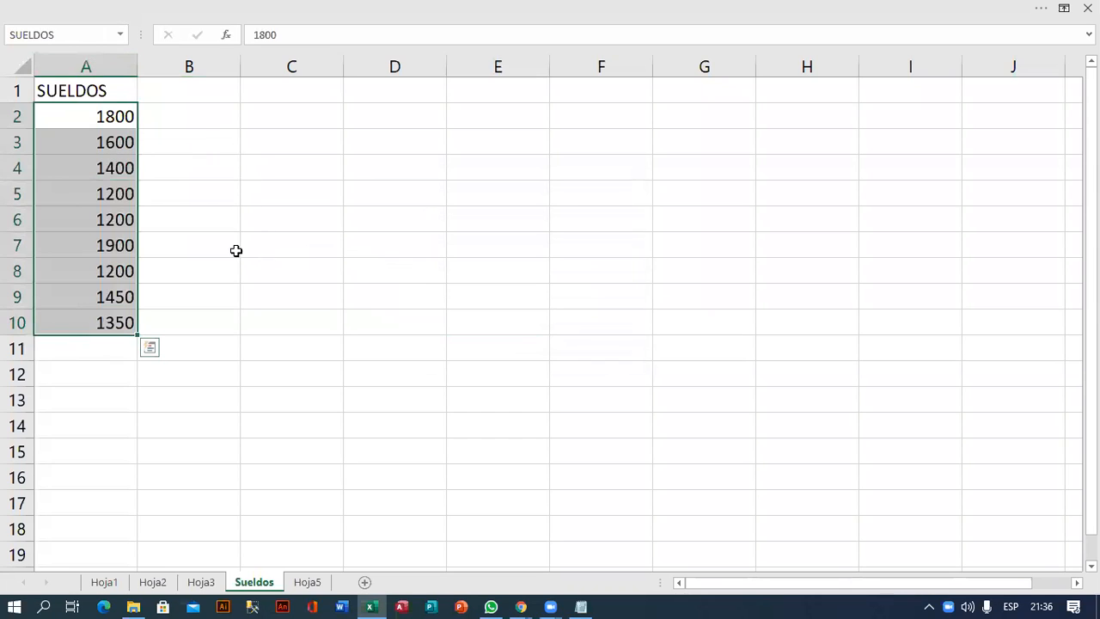
{"action": "left_click_drag", "start_coordinate": [98, 115], "coordinate": [90, 322]}
- Examine the SUELDOS entry in the Name Manager, including its reference and scope, and close the manager
{"action": "left_click", "coordinate": [356, 9]}
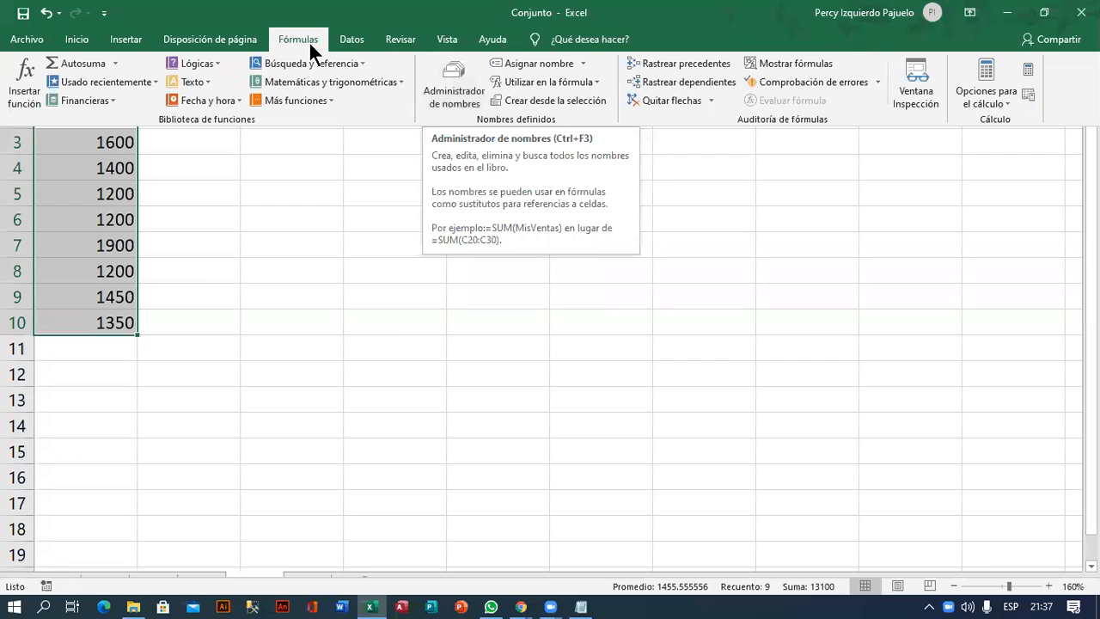
{"action": "left_click", "coordinate": [448, 86]}
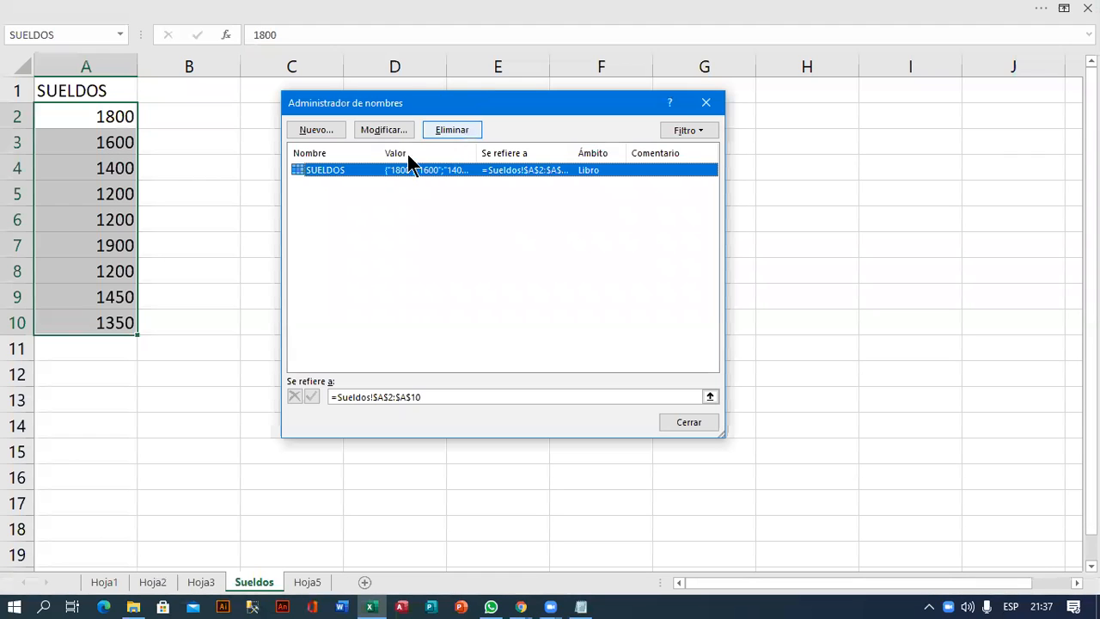
{"action": "left_click", "coordinate": [334, 172]}
{"action": "left_click", "coordinate": [700, 104]}
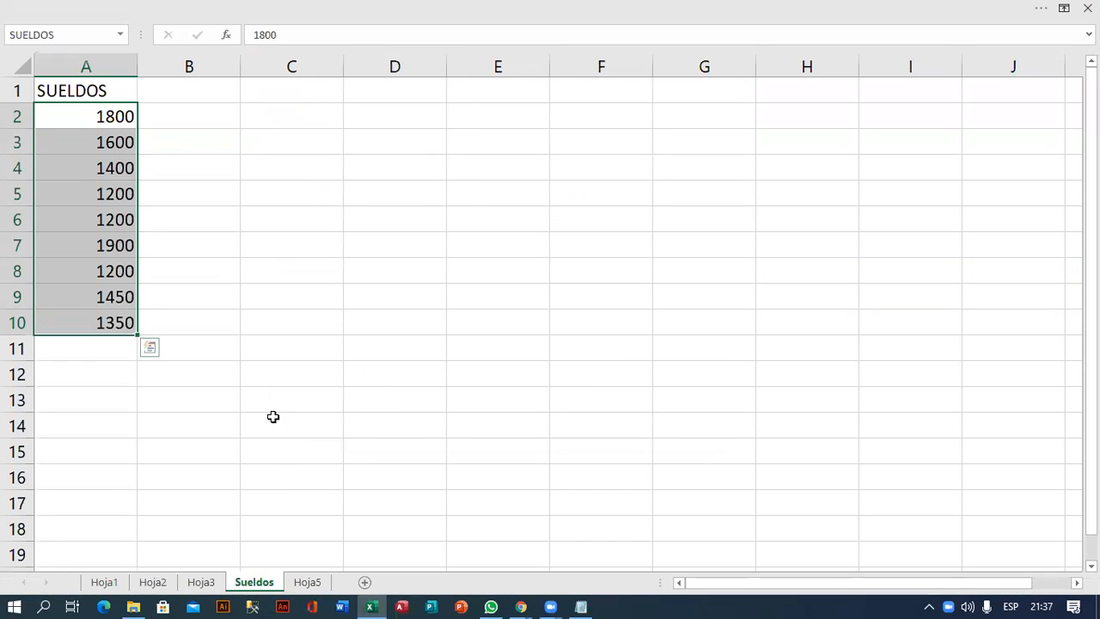
{"action": "left_click", "coordinate": [110, 118]}
{"action": "left_click_drag", "start_coordinate": [107, 146], "coordinate": [115, 323]}
{"action": "left_click", "coordinate": [142, 12]}
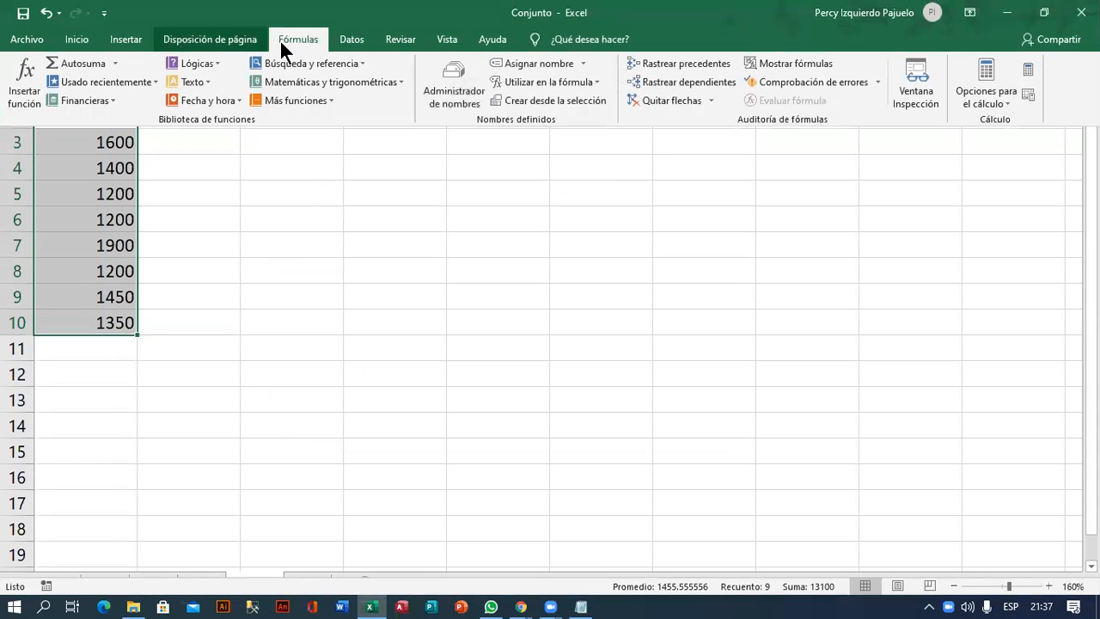
{"action": "left_click", "coordinate": [532, 63]}
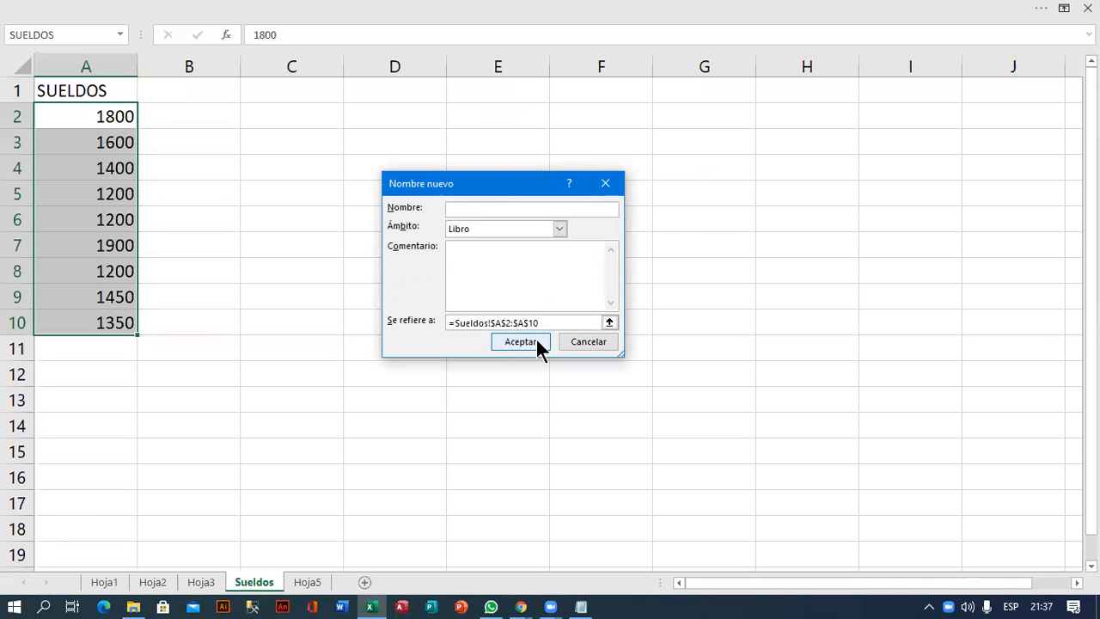
{"action": "left_click", "coordinate": [581, 343]}
{"action": "left_click", "coordinate": [385, 263]}
- Select the salaries in A2:A10 again and switch from the workbook to the Notepad notes
{"action": "left_click_drag", "start_coordinate": [103, 116], "coordinate": [113, 321]}
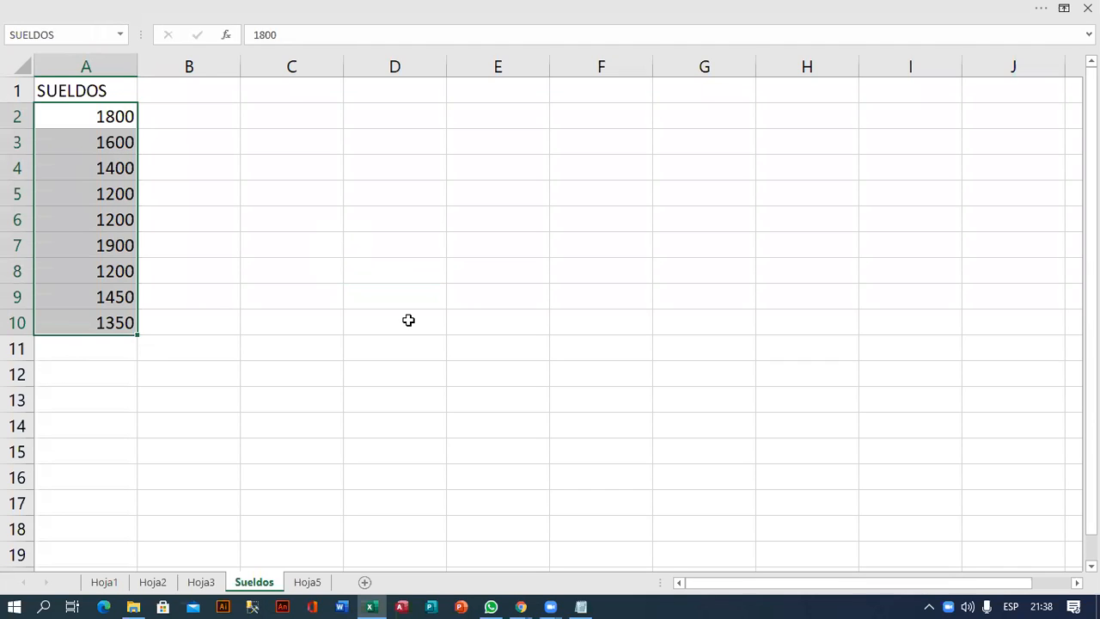
{"action": "key", "text": "alt+Tab"}
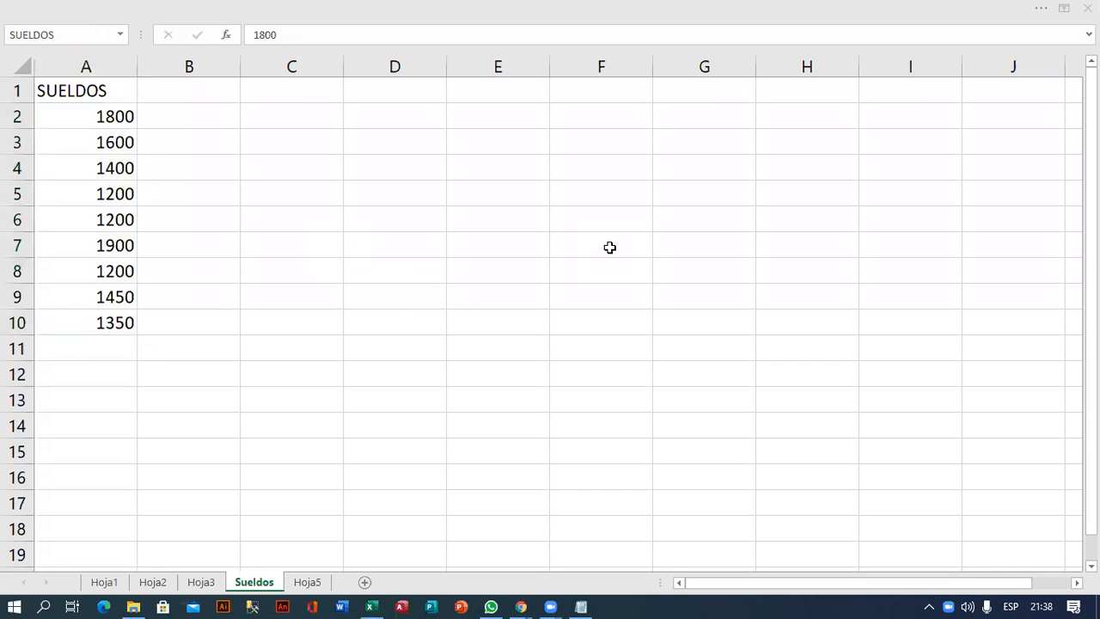